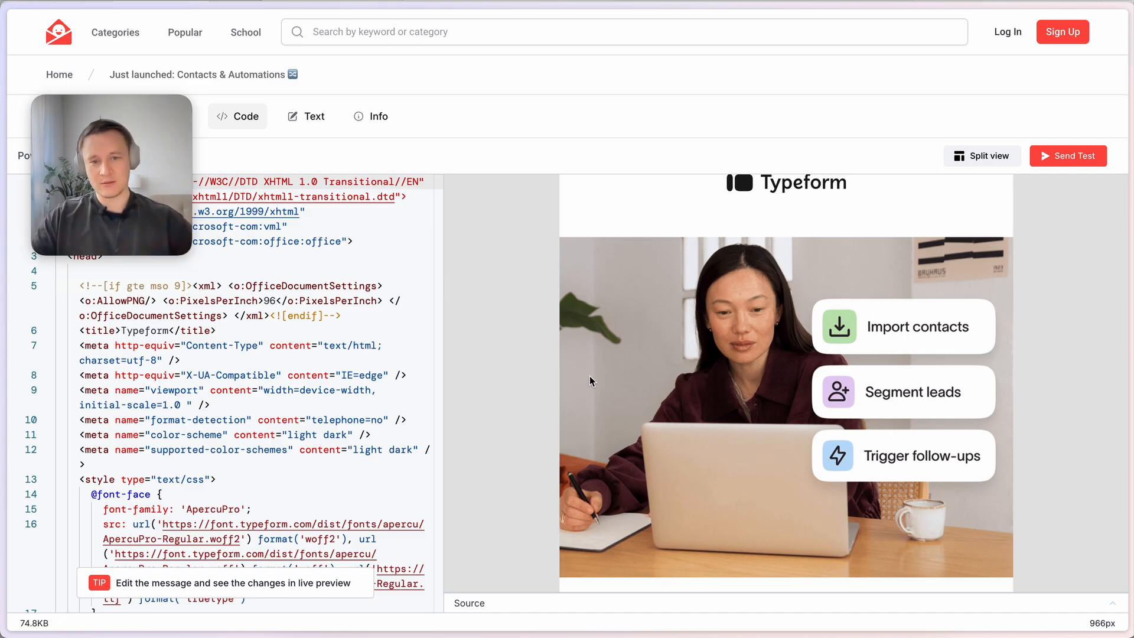
Examine the rendered Typeform email in the preview, including its header, hero image and main heading text.
scroll(589, 375, "down", 2)
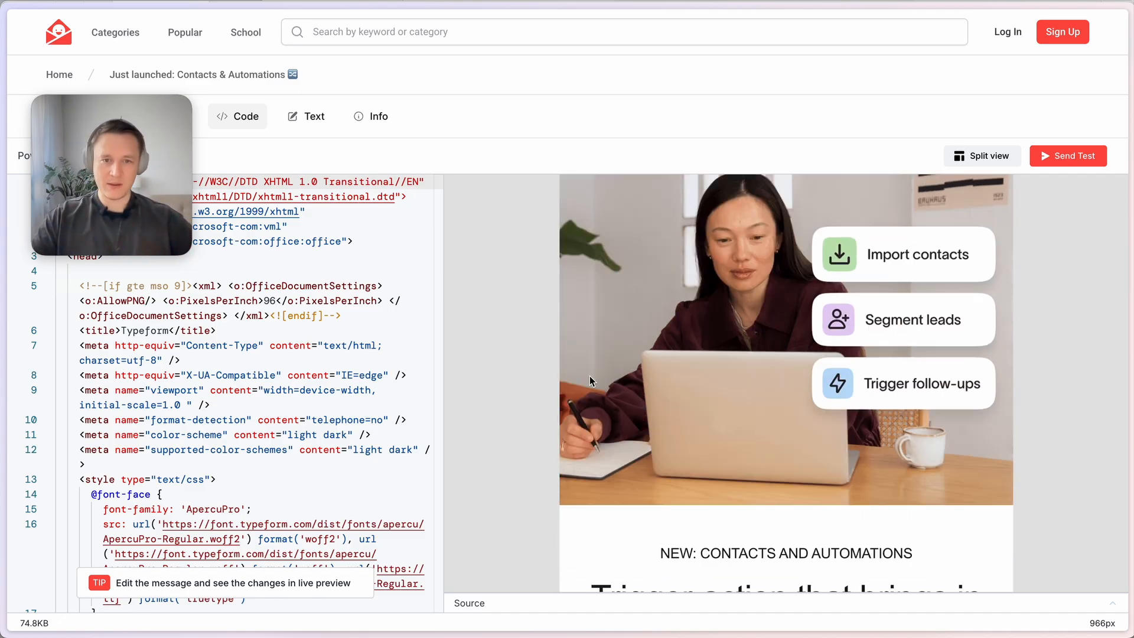
scroll(590, 376, "down", 2)
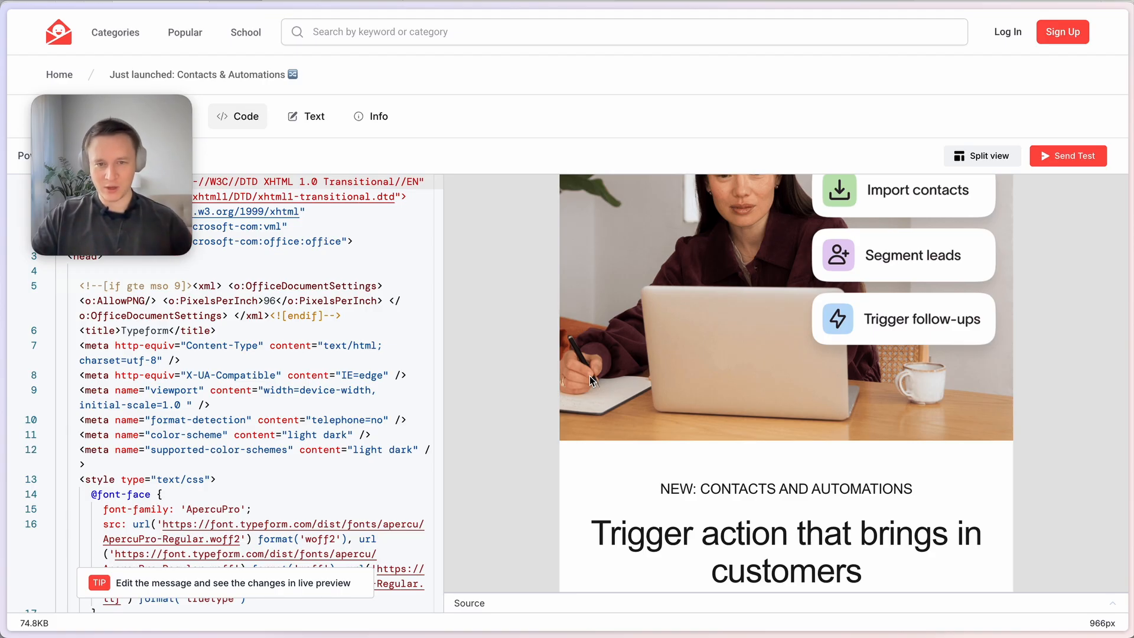
scroll(589, 375, "down", 3)
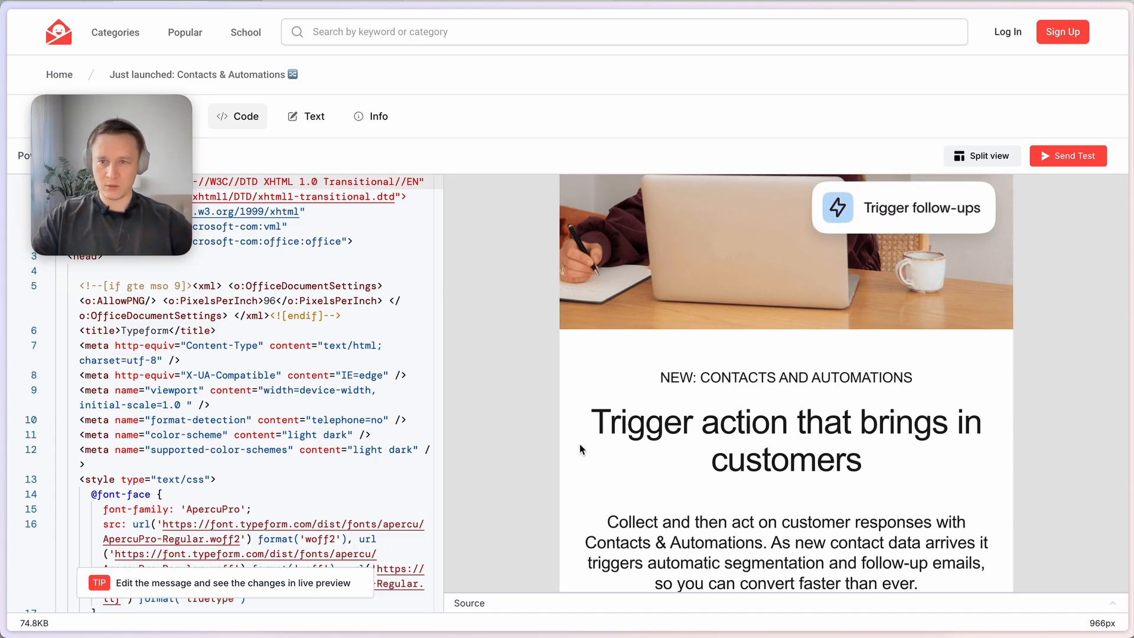
scroll(579, 444, "up", 10)
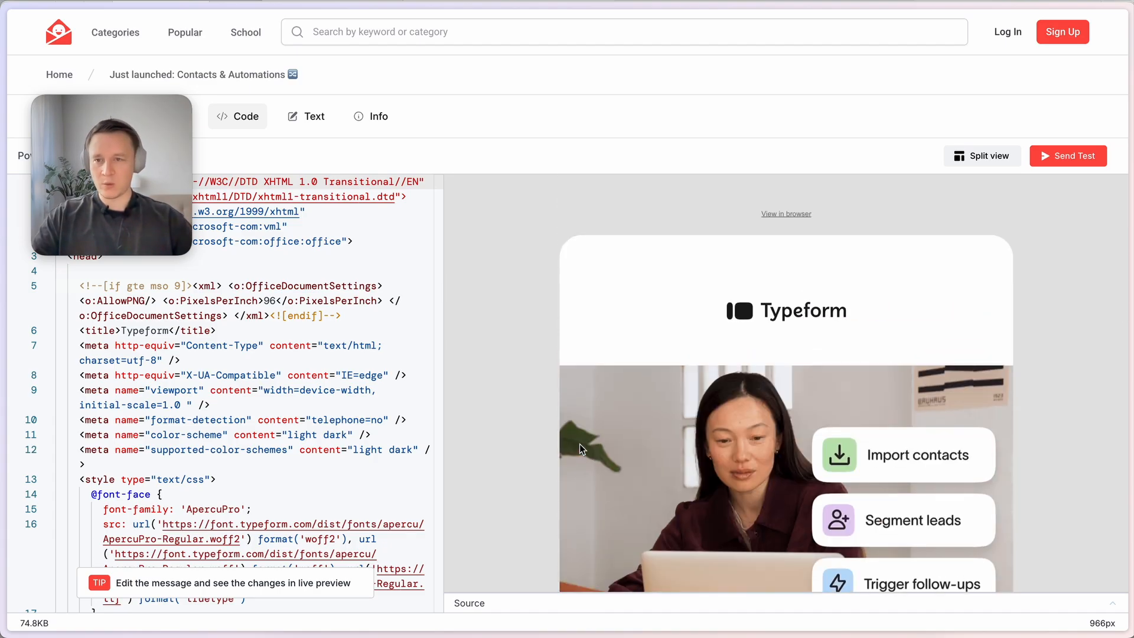
scroll(579, 444, "down", 4)
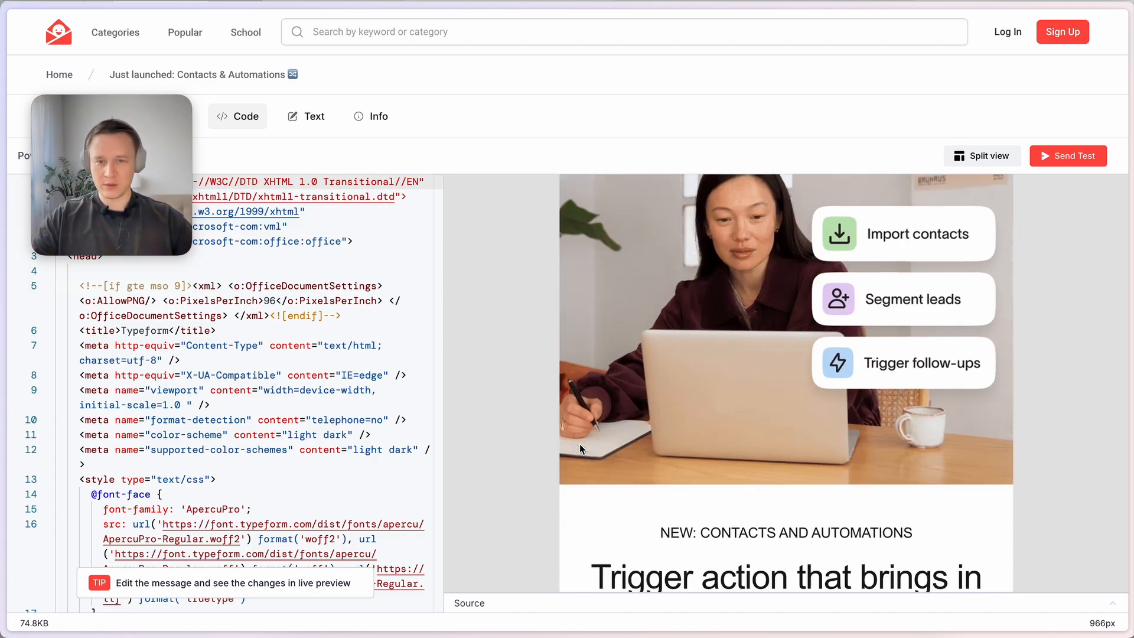
scroll(579, 444, "up", 4)
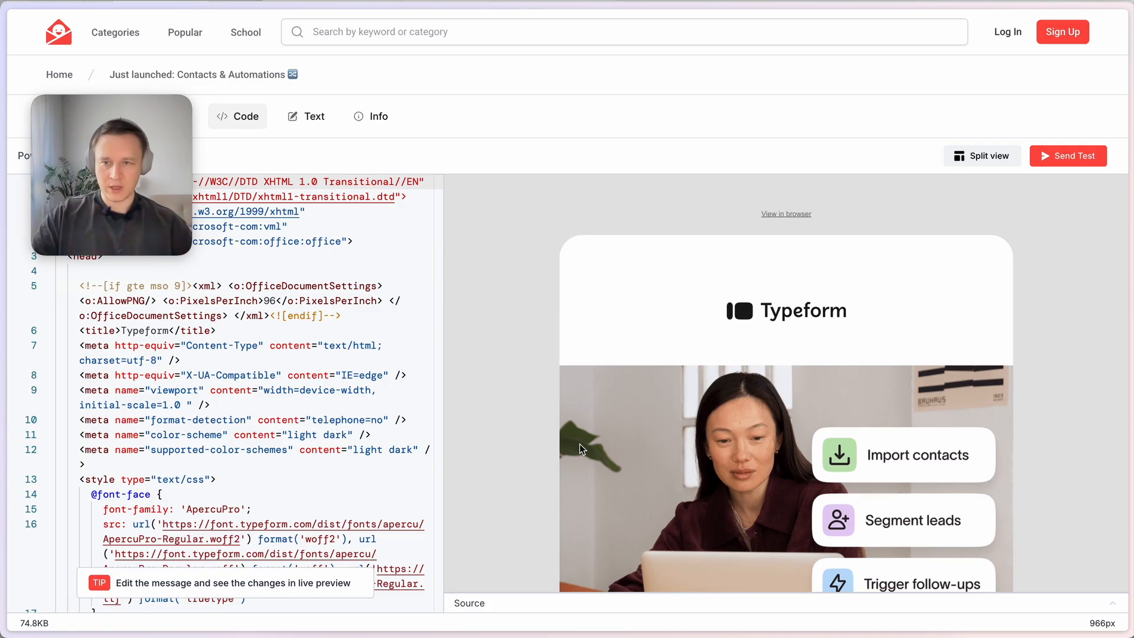
scroll(650, 464, "down", 10)
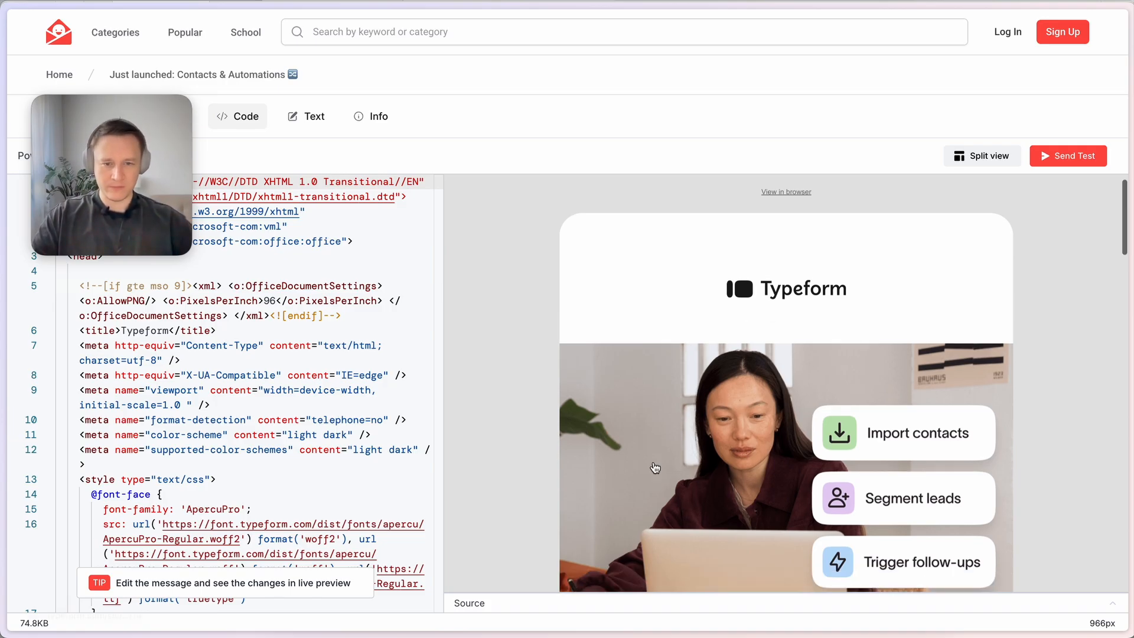
scroll(654, 466, "up", 10)
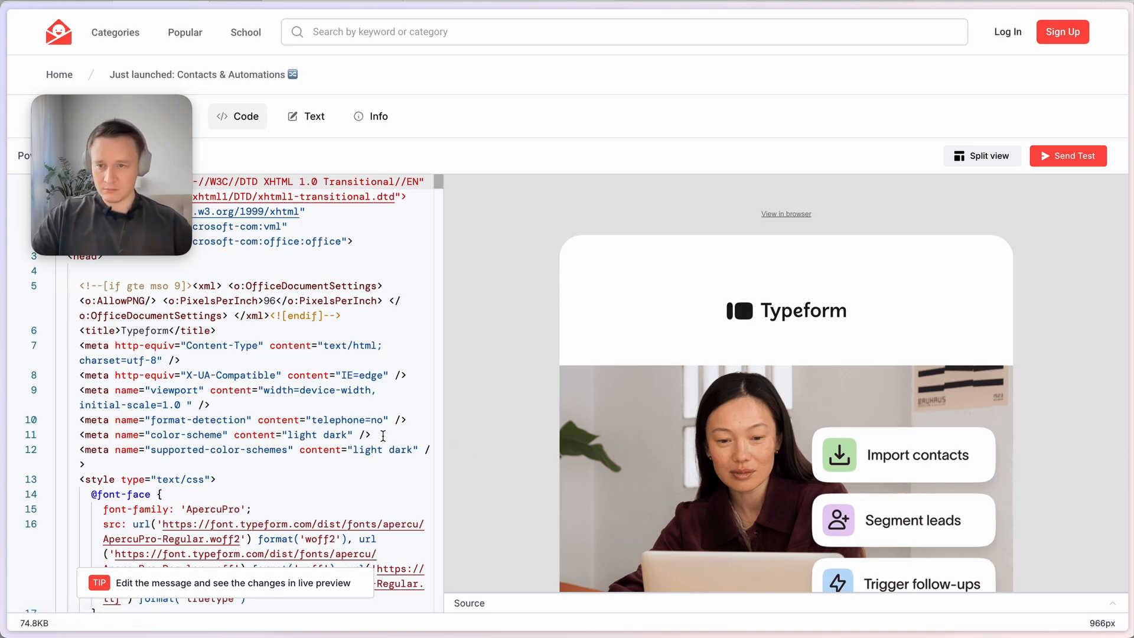
Copy the email's entire HTML source code and switch to the TYPEFORM file in Figma.
left_click(382, 435)
key("ctrl+a")
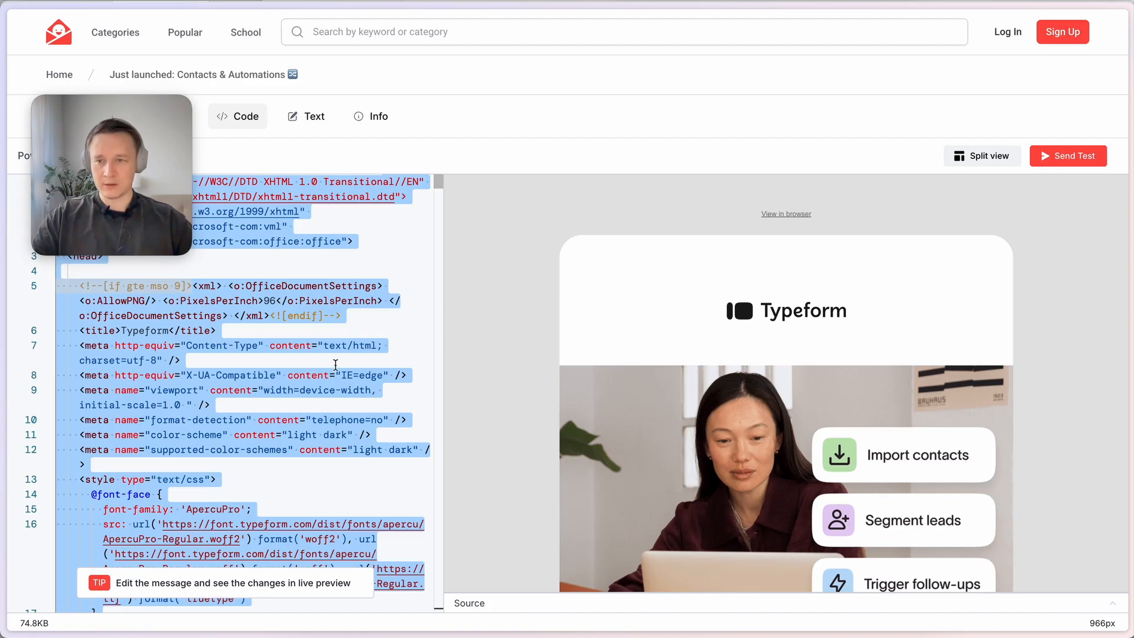
key("super+Tab")
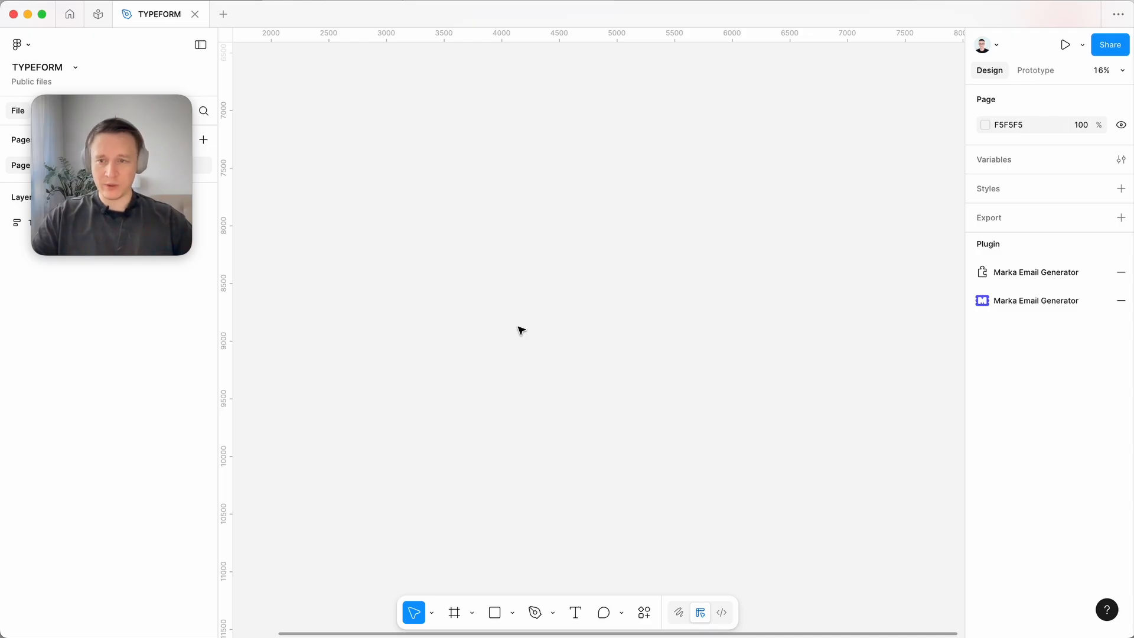
Import the copied HTML email code onto the canvas with the Marka Email Generator plugin, and close the plugin.
left_click(1002, 300)
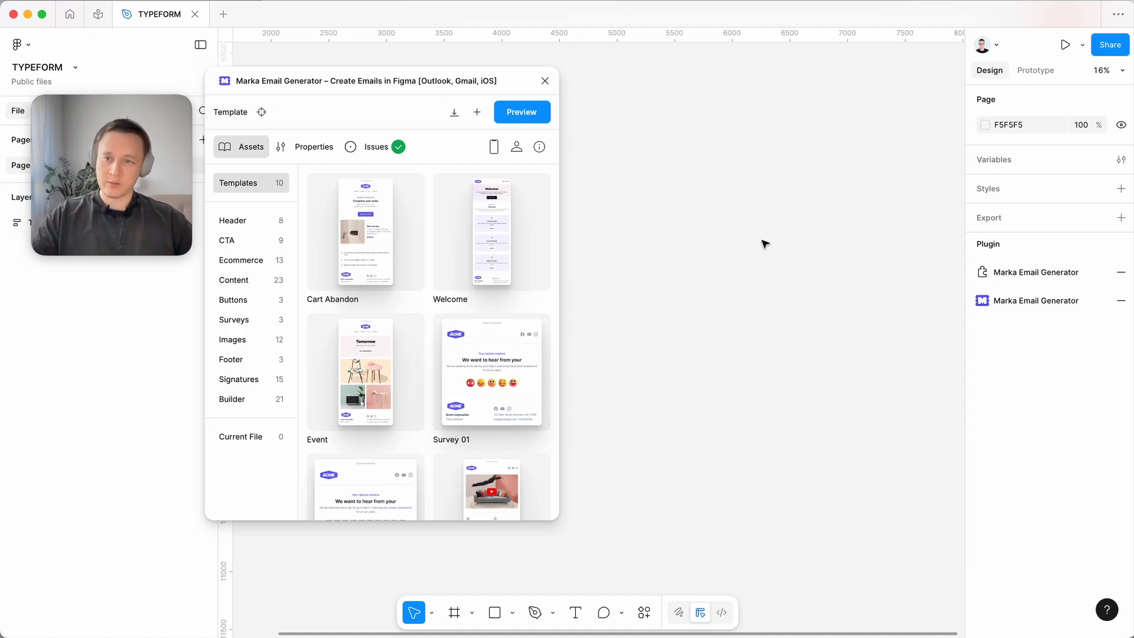
left_click(454, 112)
left_click(377, 230)
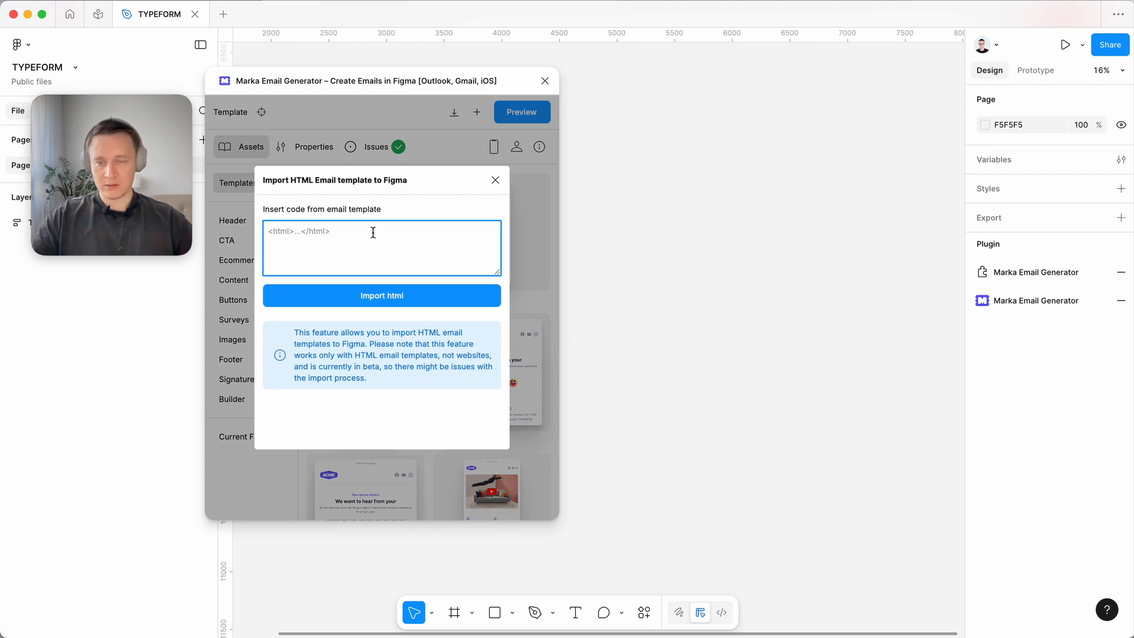
key("super+v")
left_click(358, 299)
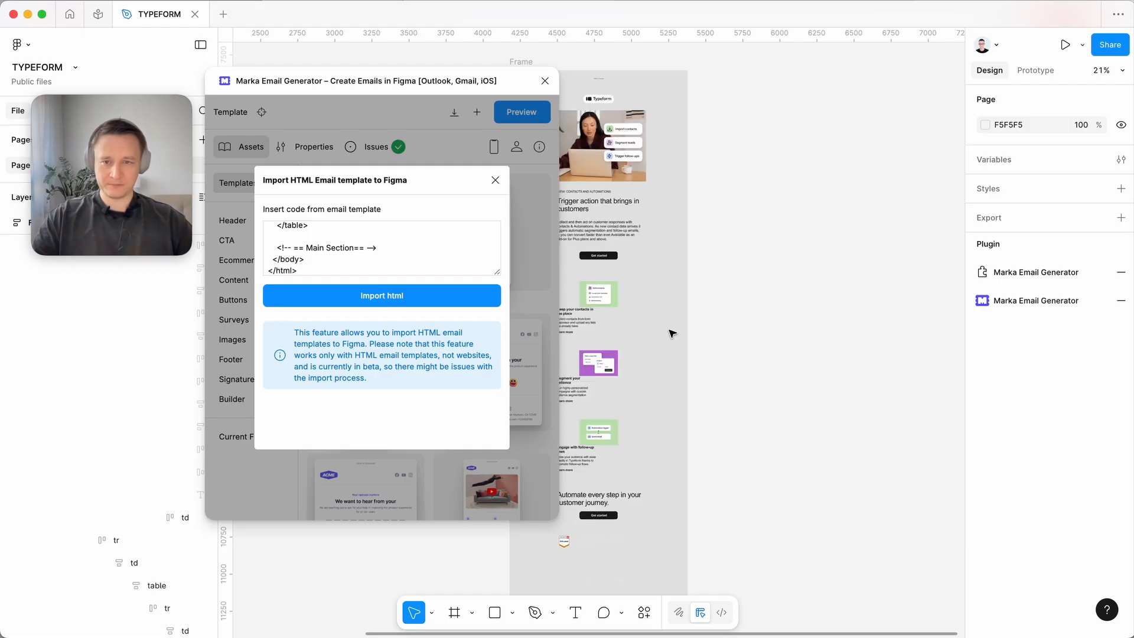
scroll(672, 334, "down", 3)
scroll(672, 333, "left", 2)
scroll(672, 334, "down", 1)
scroll(744, 247, "up", 5)
scroll(744, 247, "up", 2)
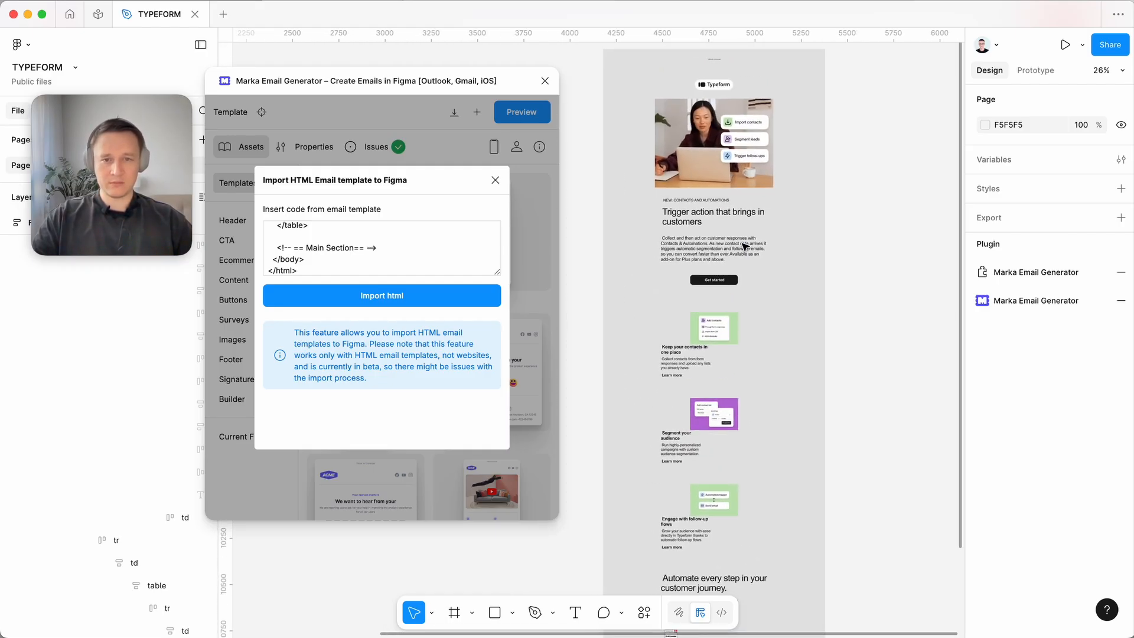
left_click(545, 81)
scroll(821, 204, "up", 5)
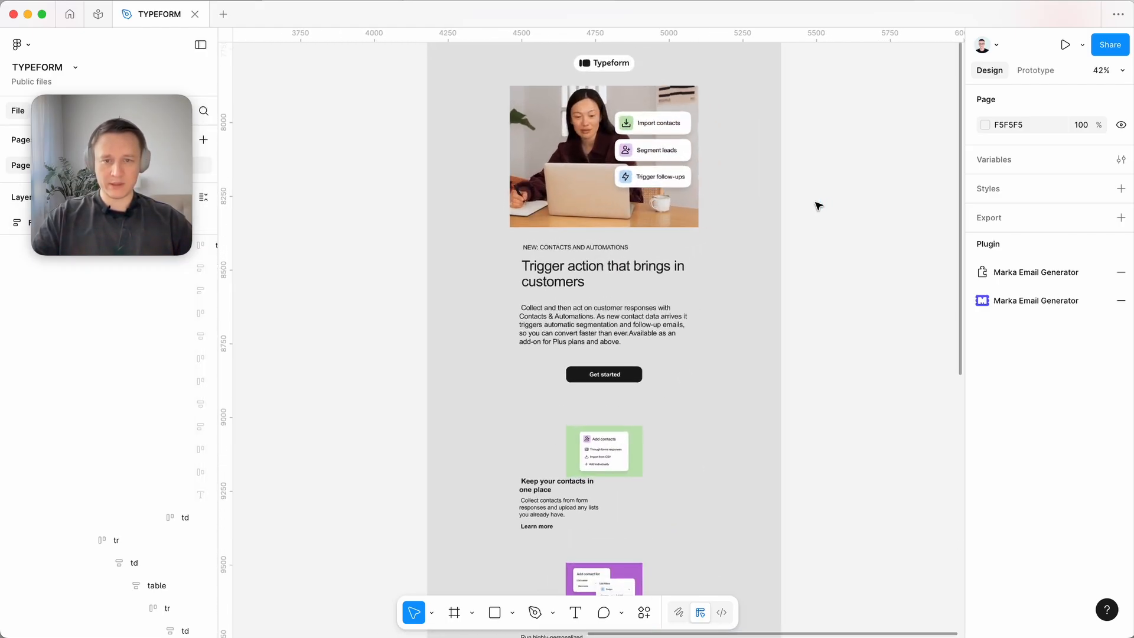
Inspect the imported email's main heading text and Typeform logo as separate layers.
left_click(643, 264, "super")
scroll(643, 264, "up", 3)
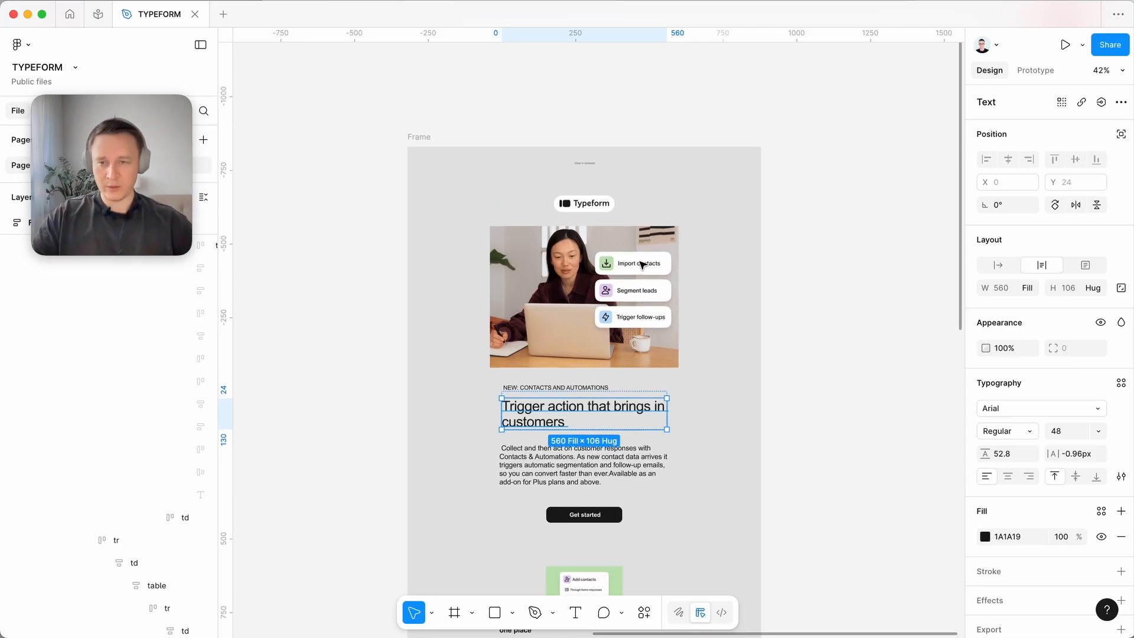
left_click(602, 202, "super")
left_click(825, 260)
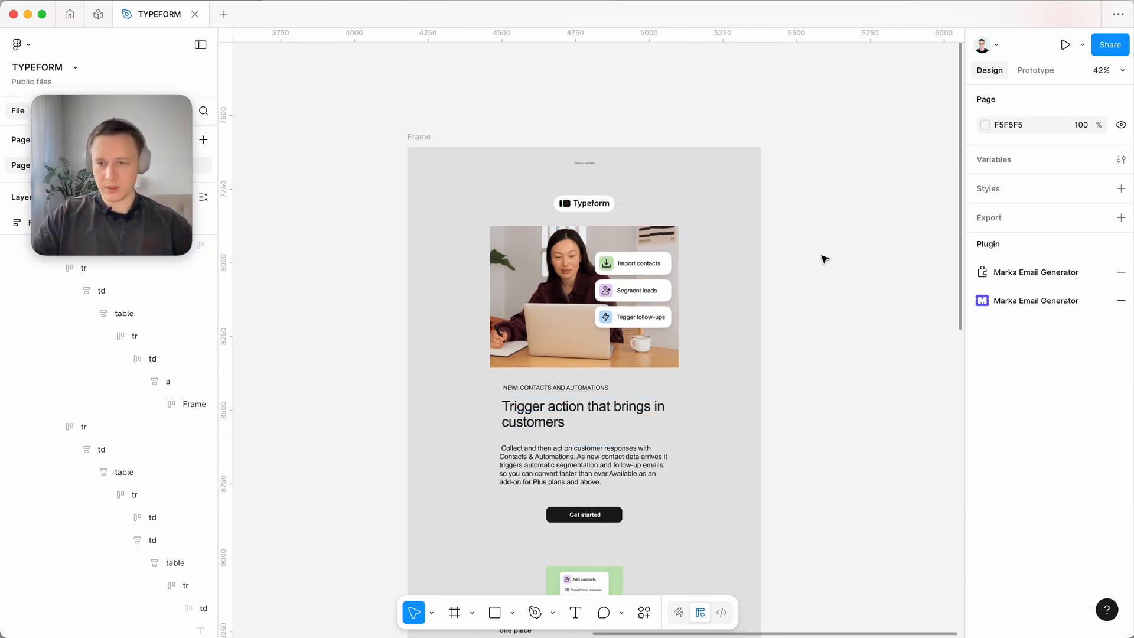
scroll(825, 259, "down", 3)
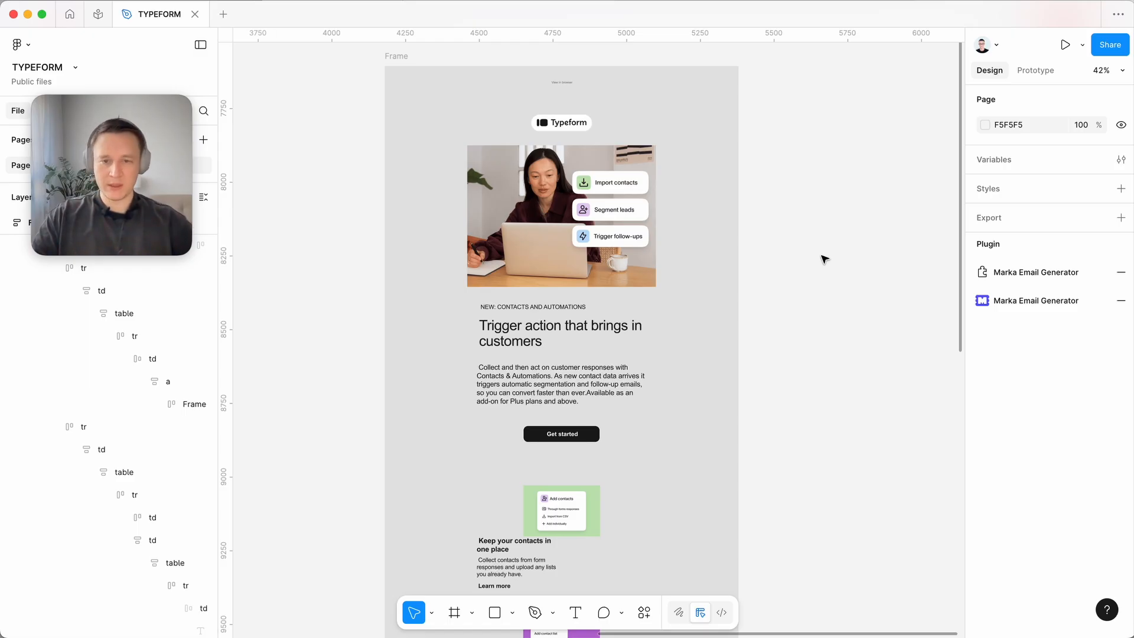
scroll(824, 259, "down", 3)
left_click(1004, 300)
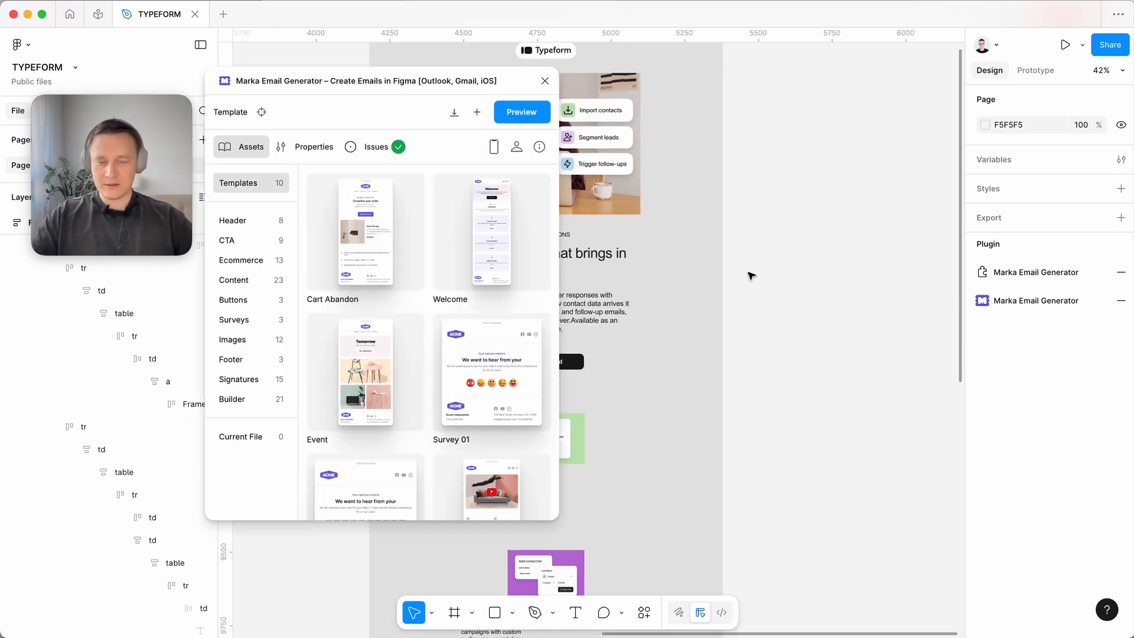
scroll(750, 275, "left", 3)
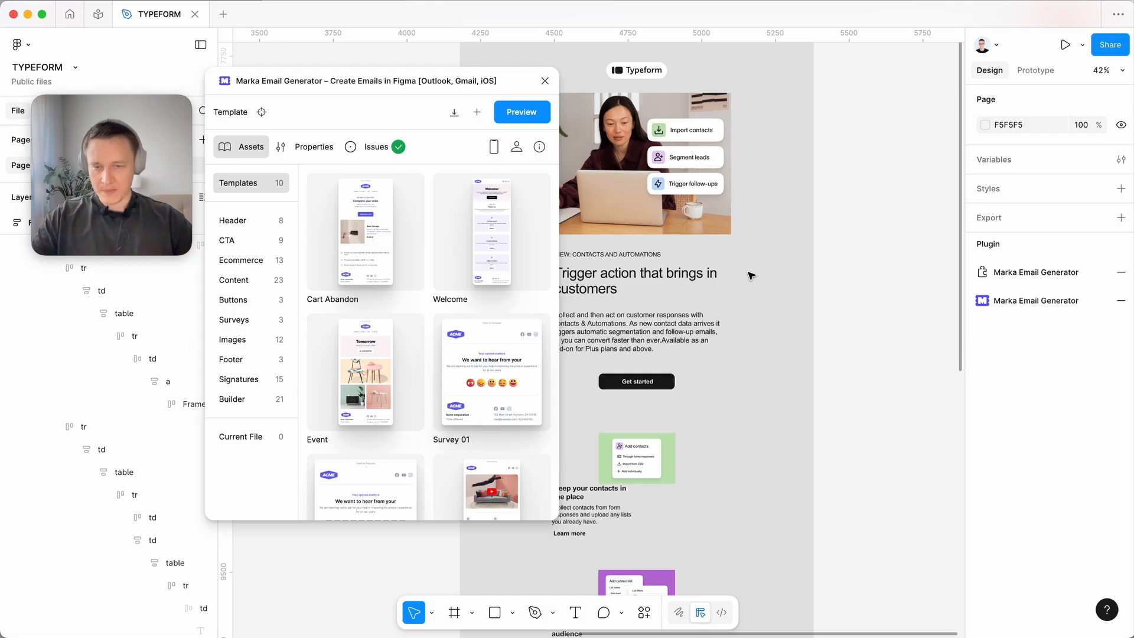
left_click(454, 111)
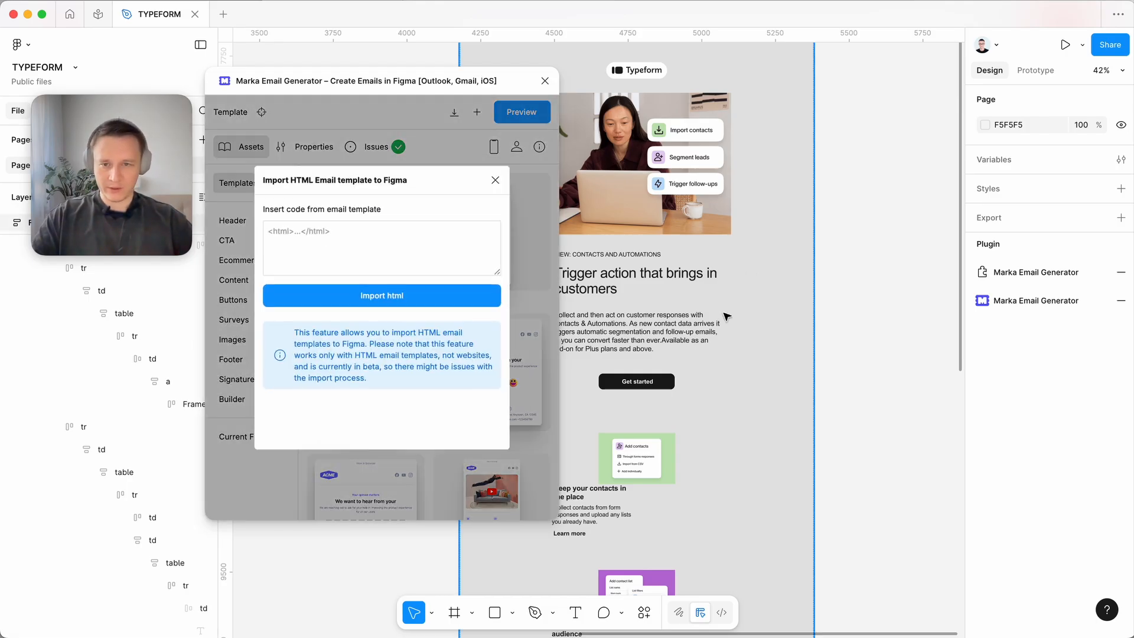
left_click(661, 279)
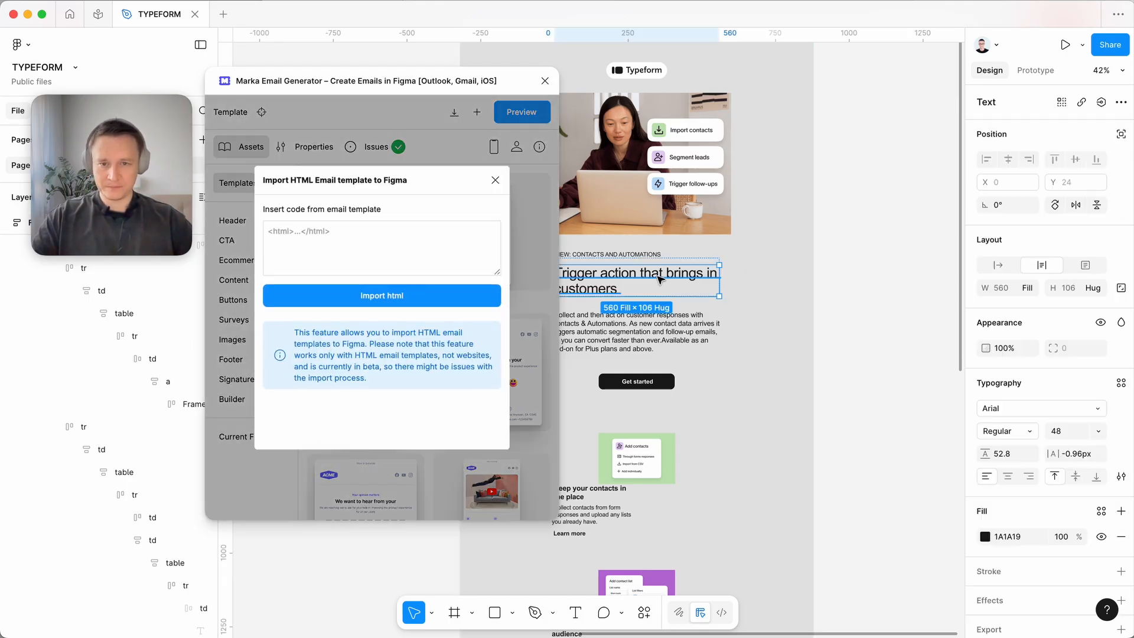
left_click(546, 83)
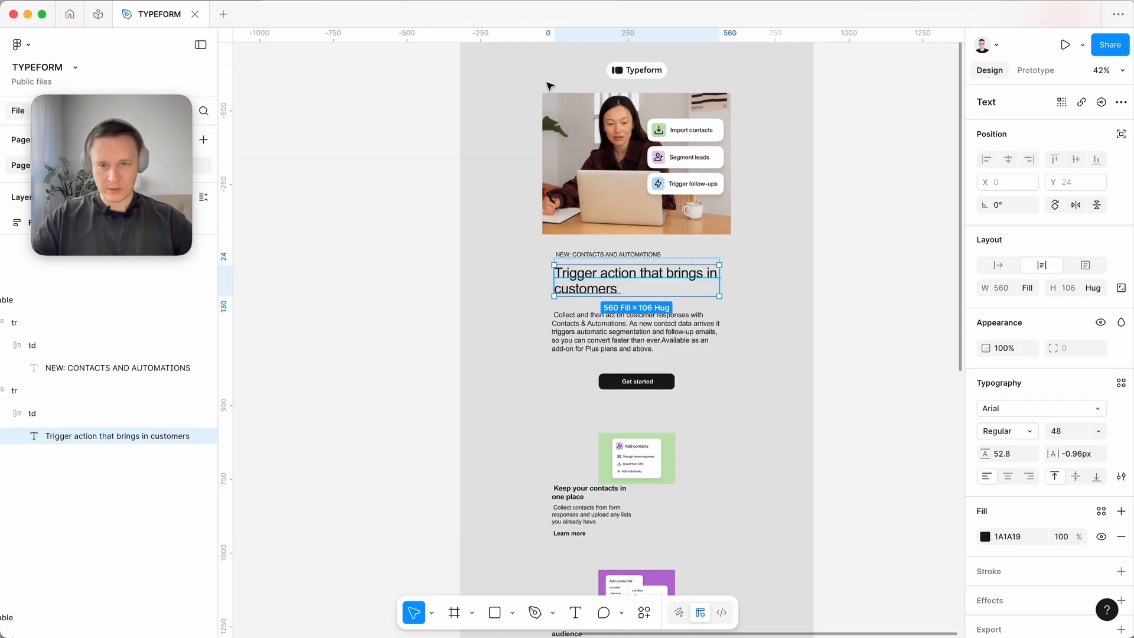
Review the imported email layout from header to footer and inspect the hero image section's layer structure.
scroll(635, 283, "down", 3)
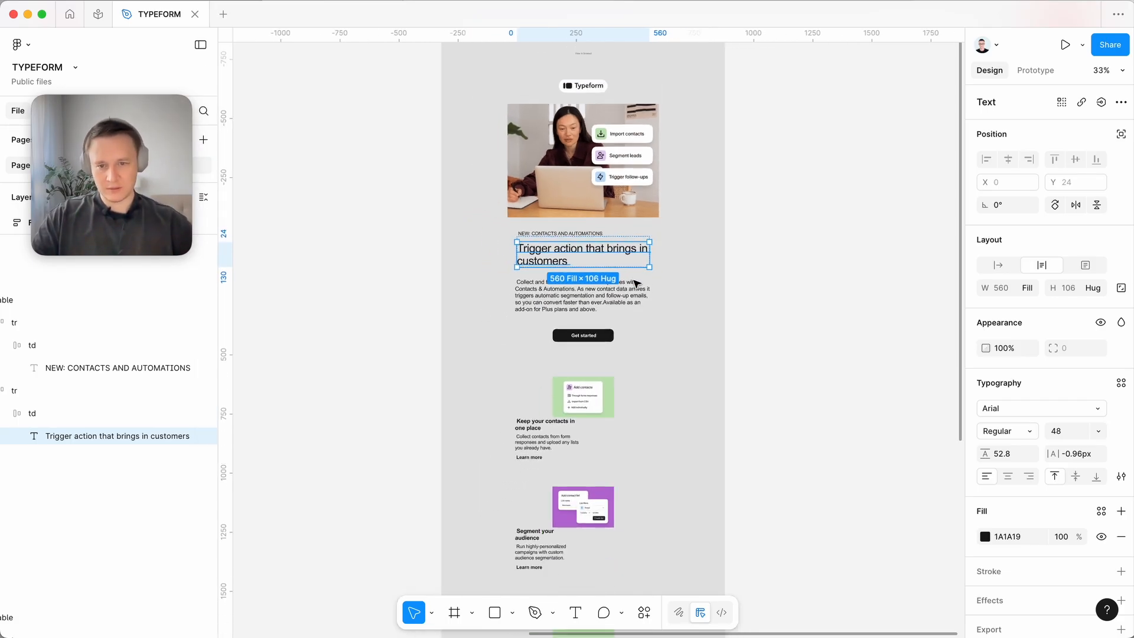
scroll(634, 284, "down", 3)
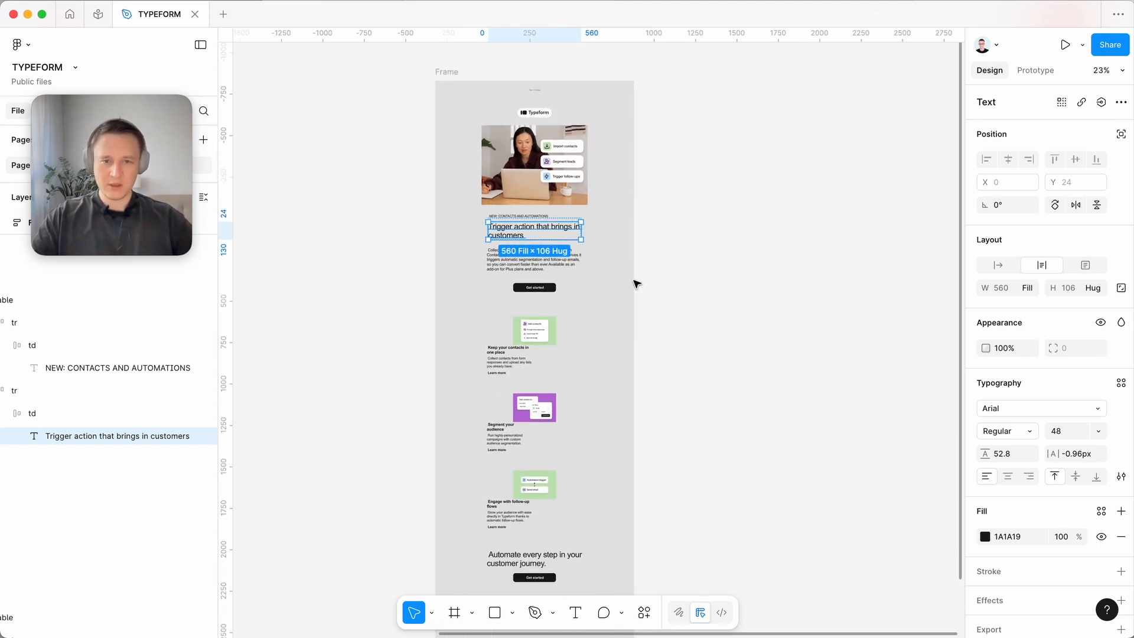
scroll(635, 284, "down", 5)
scroll(635, 284, "up", 3)
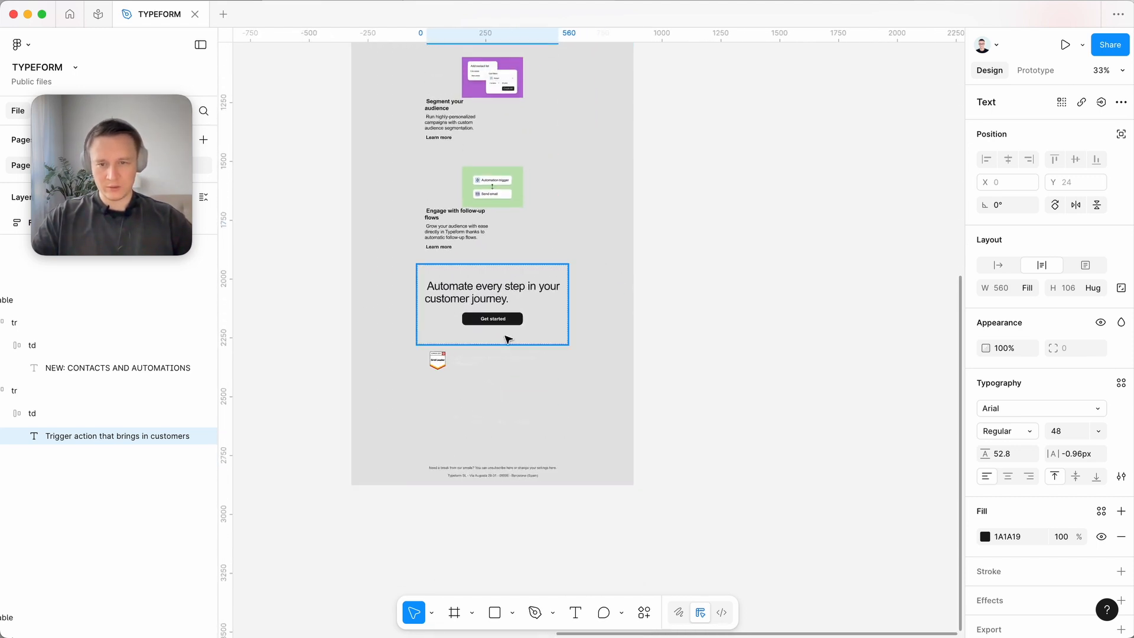
scroll(508, 340, "up", 10)
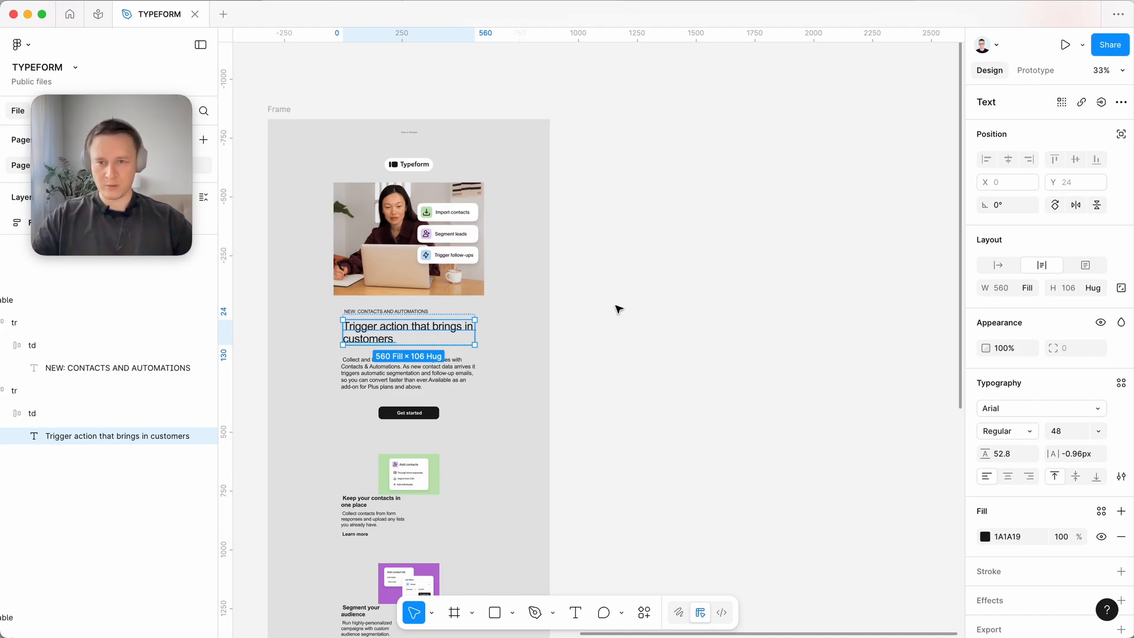
left_click(453, 248)
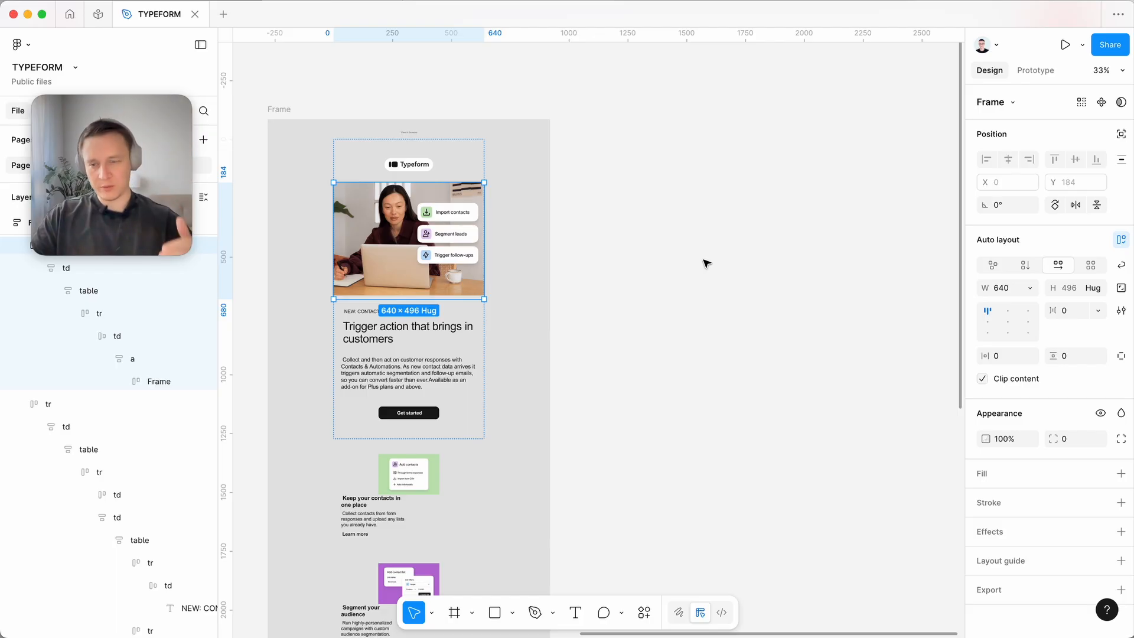
left_click(808, 274)
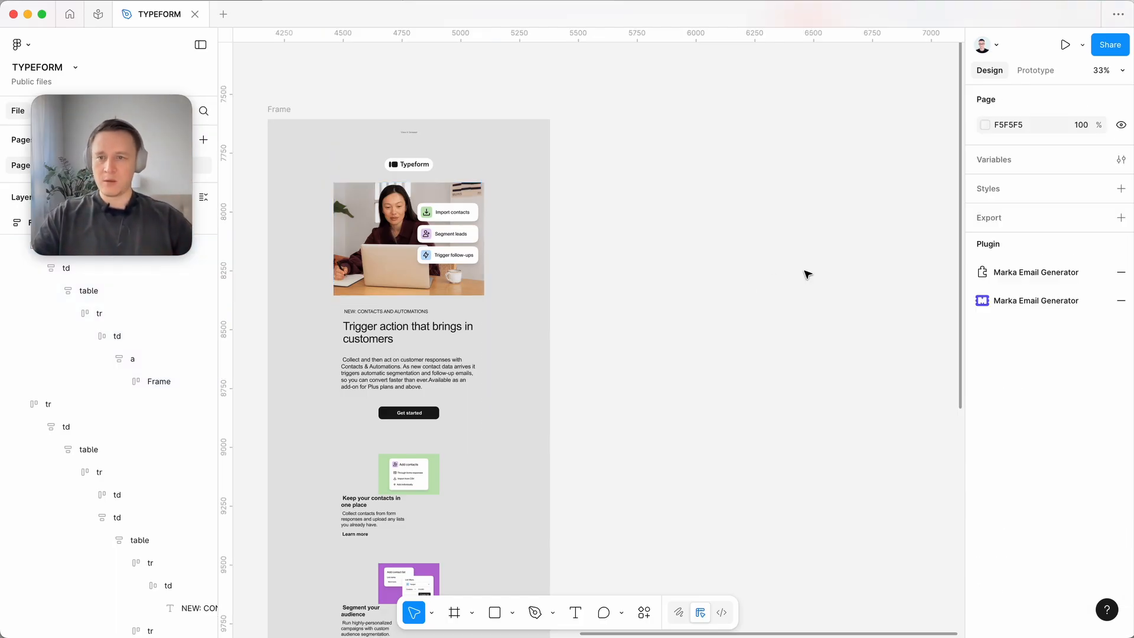
Draw an empty frame about 1567 high beside the imported email and set its width to 640.
scroll(807, 274, "right", 3)
key("f")
left_click_drag(612, 145, 807, 512)
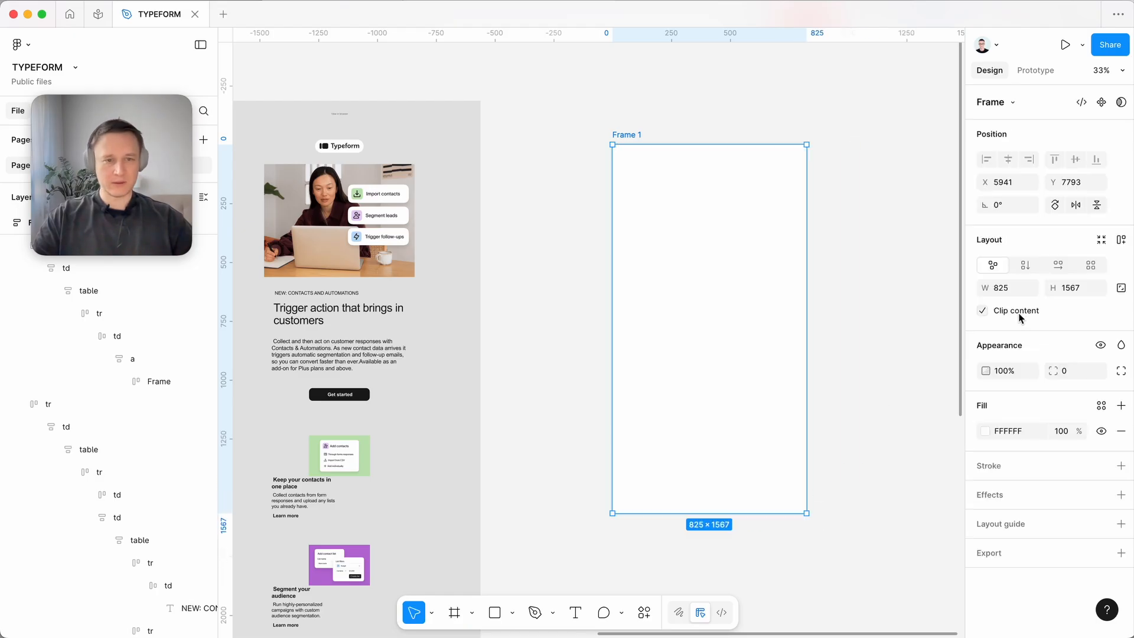
left_click(1011, 293)
type("6")
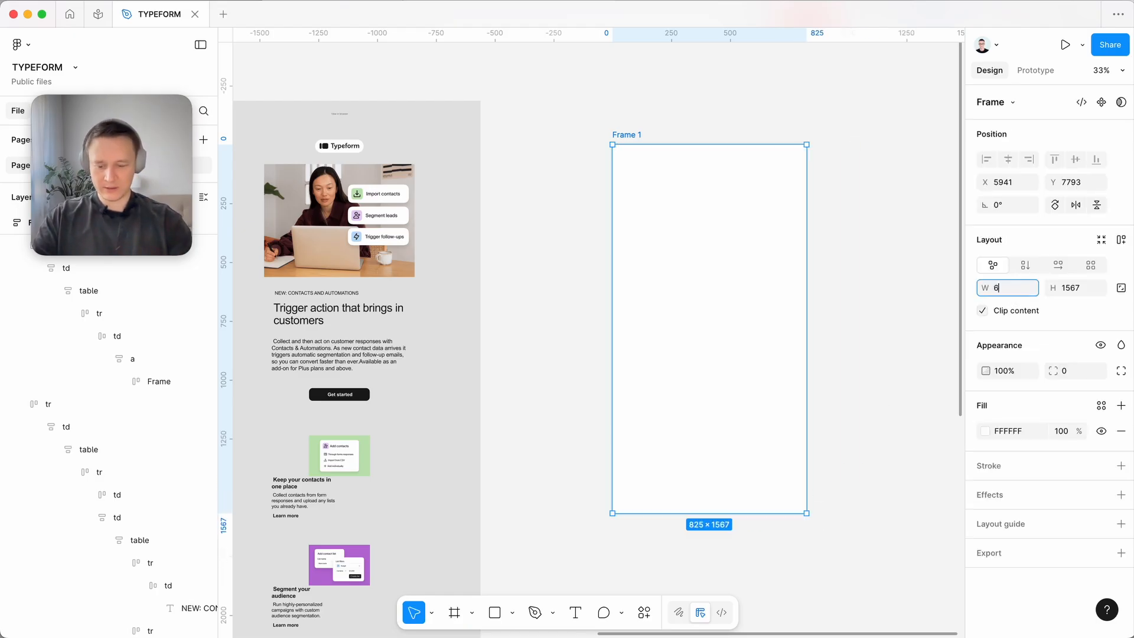
type("40")
key("Return")
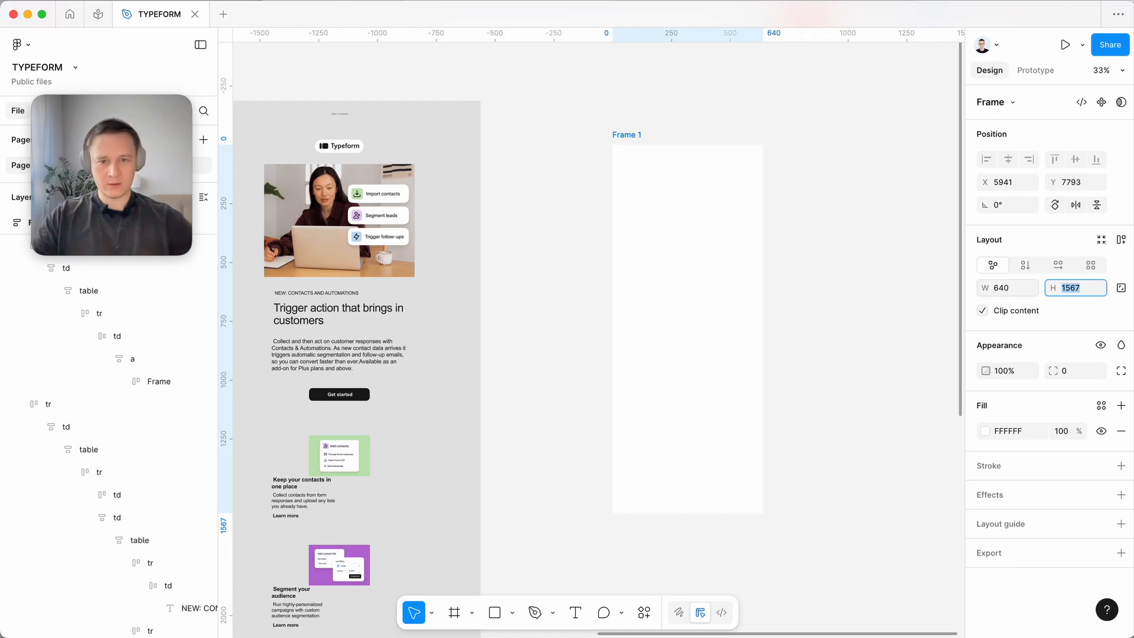
Align the new frame's top edge with the imported email frame and extend its height to roughly the email's full length.
scroll(696, 302, "down", 3)
scroll(703, 283, "down", 5)
scroll(703, 283, "left", 3)
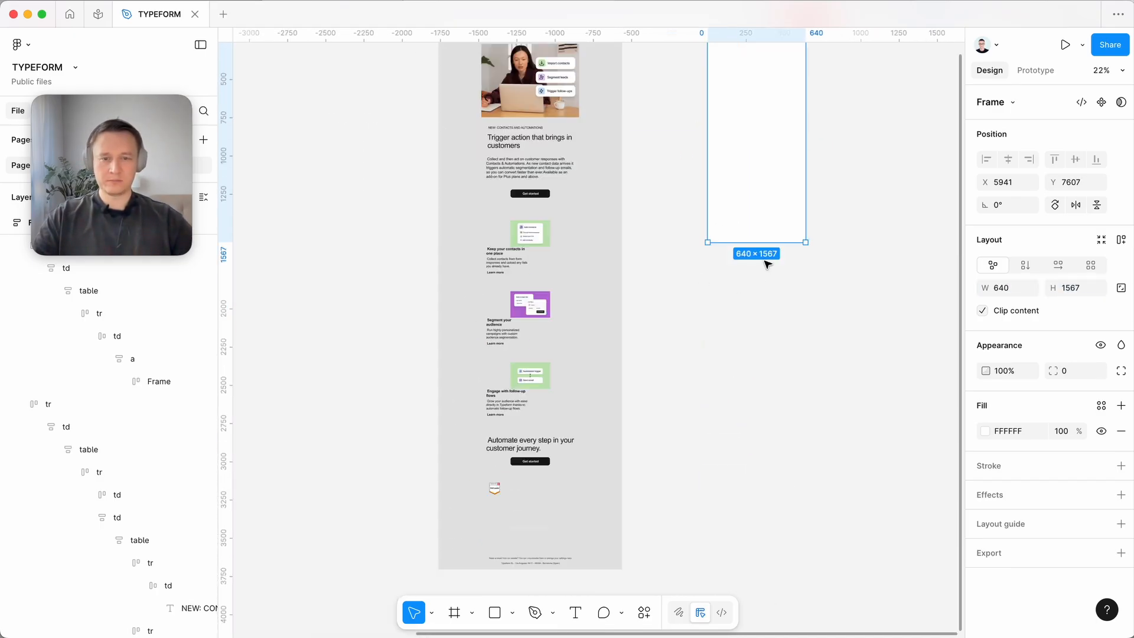
left_click_drag(759, 247, 756, 576)
left_click(849, 425)
scroll(850, 425, "down", 2)
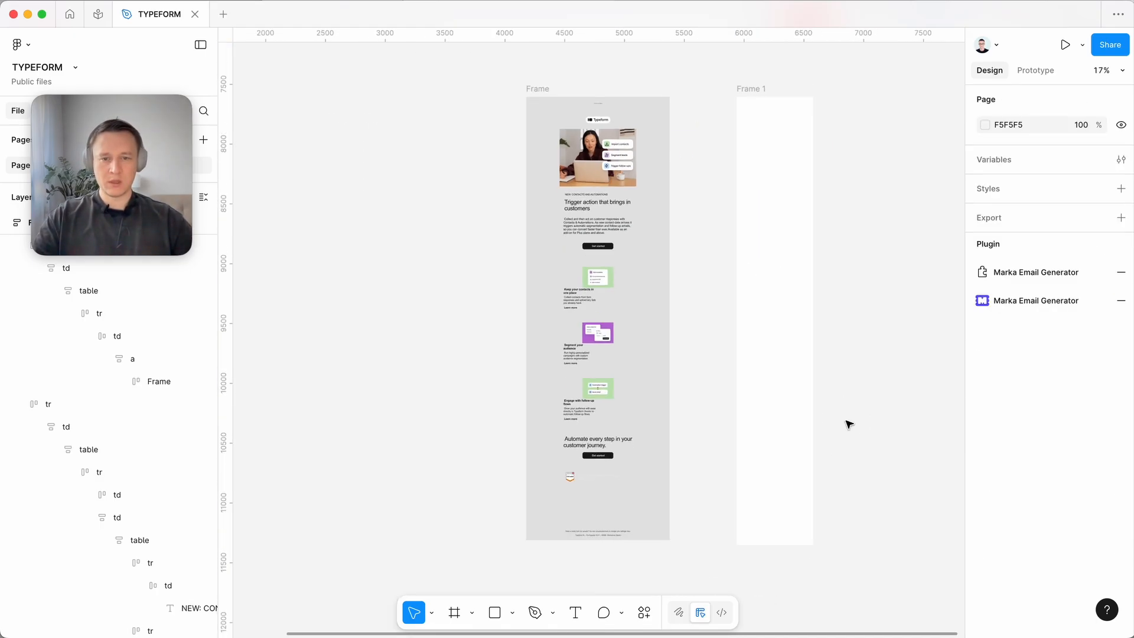
scroll(849, 425, "up", 1)
scroll(849, 424, "right", 1)
scroll(774, 180, "up", 5)
scroll(774, 180, "up", 1)
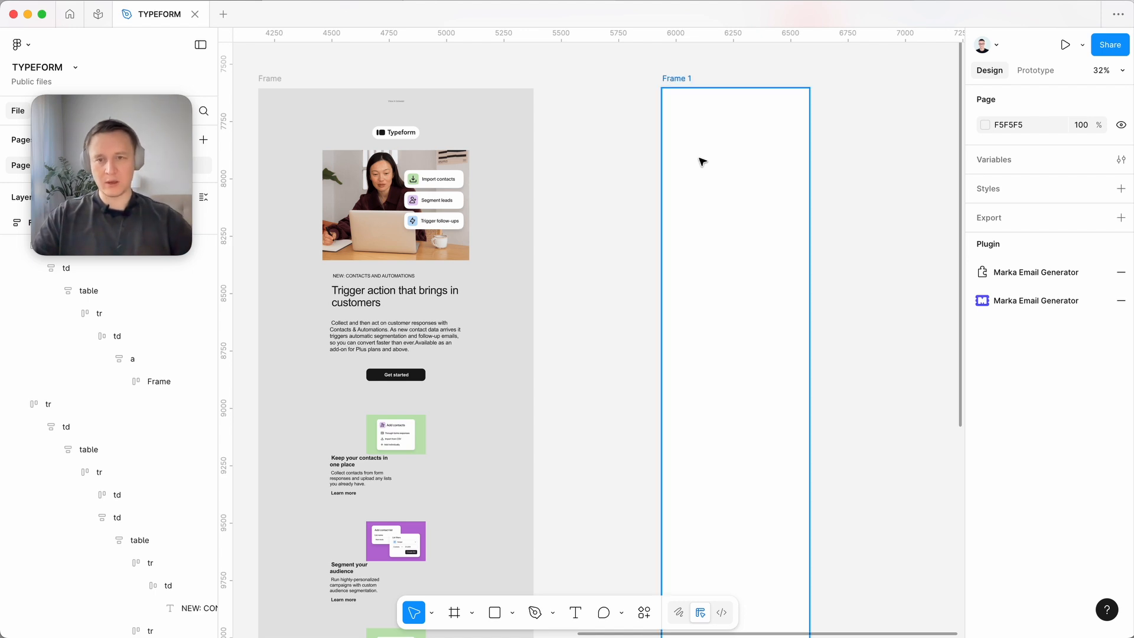
Copy the "View in browser" text into the upper end of the new frame and shrink its box to fit the text.
left_click(395, 101)
left_click_drag(396, 102, 735, 104)
scroll(854, 122, "up", 3)
scroll(854, 122, "up", 5)
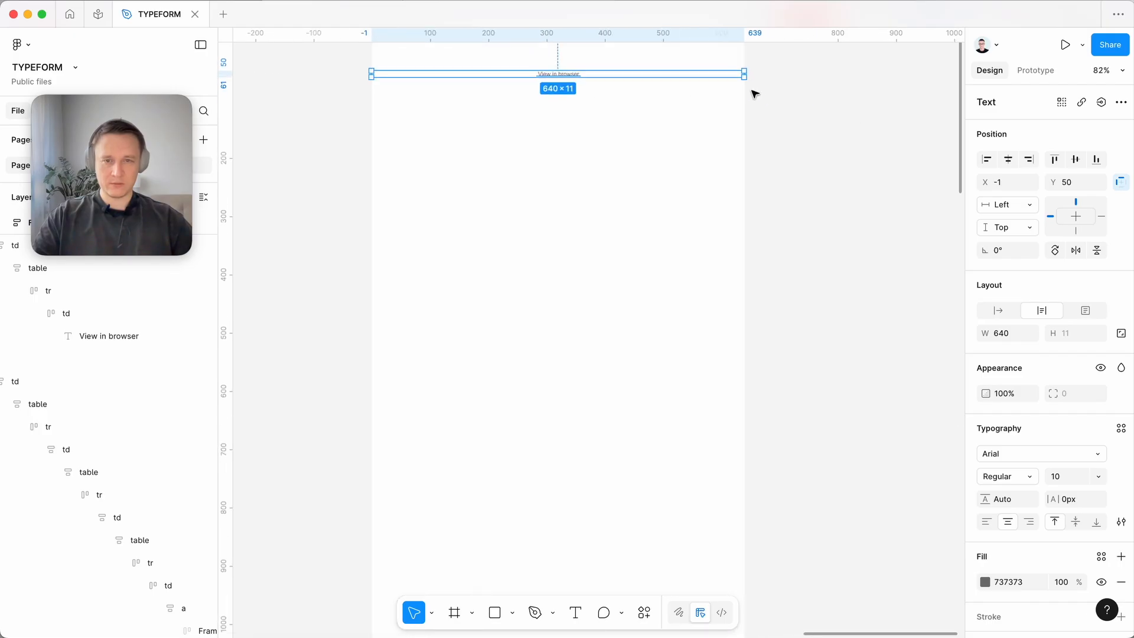
double_click(746, 74)
left_click_drag(566, 77, 575, 68)
Copy the Typeform logo and hero image into the new frame and give the frame the imported email's grey fill.
scroll(574, 68, "down", 3)
scroll(371, 194, "left", 5)
scroll(371, 192, "down", 4)
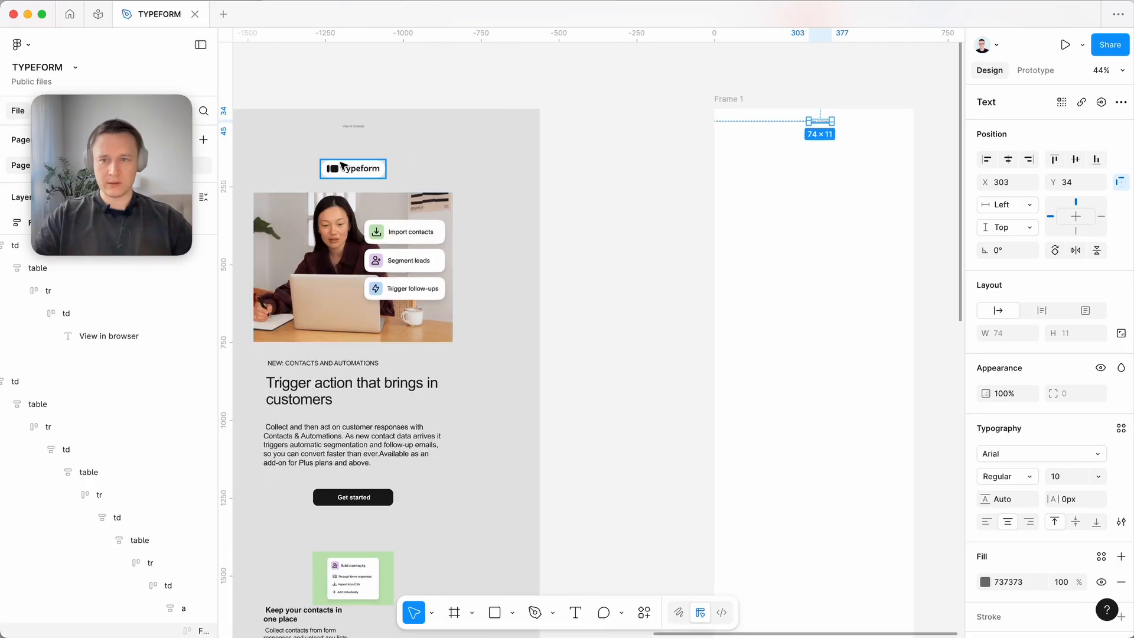
left_click(369, 172, "super")
left_click_drag(366, 172, 829, 144)
left_click(376, 260, "super")
left_click_drag(376, 260, 840, 234)
left_click(724, 99)
Copy the small label, main heading, intro paragraph and Get started button into the new frame beneath the hero image.
left_click(422, 318, "super")
left_click(436, 337, "shift+super")
left_click(399, 375, "shift+super")
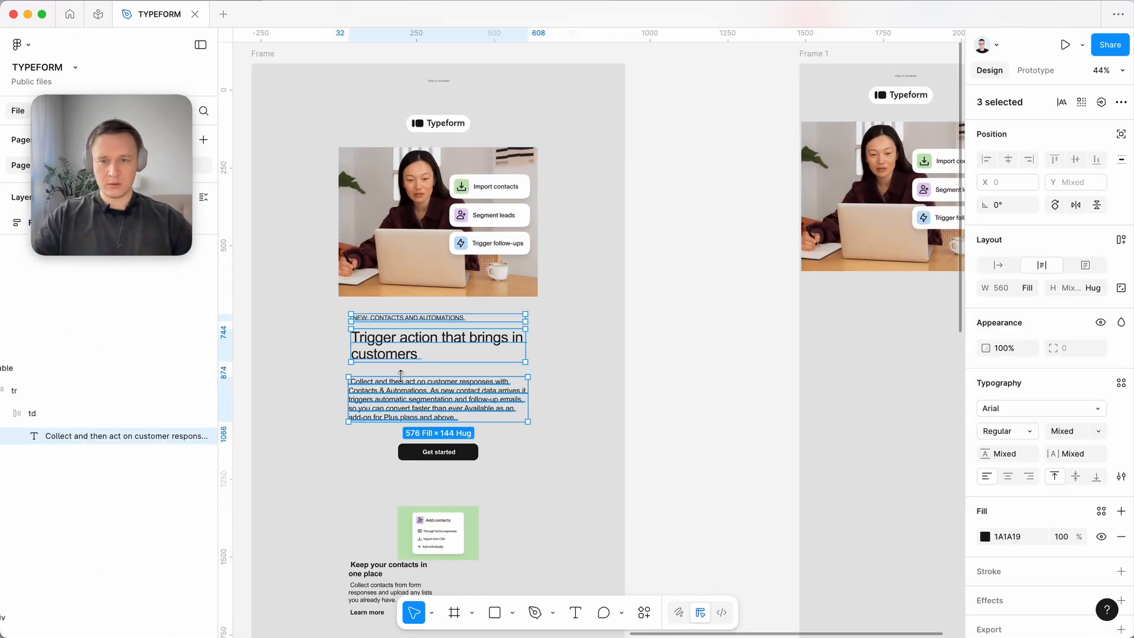
left_click_drag(400, 375, 871, 353)
left_click(436, 453, "super")
left_click_drag(363, 420, 817, 399)
Copy the "Keep your contacts in one place" block into the new frame and place its heading beneath the green image.
scroll(818, 400, "down", 4)
left_click_drag(343, 383, 788, 382)
key("super+z")
left_click_drag(383, 366, 874, 346)
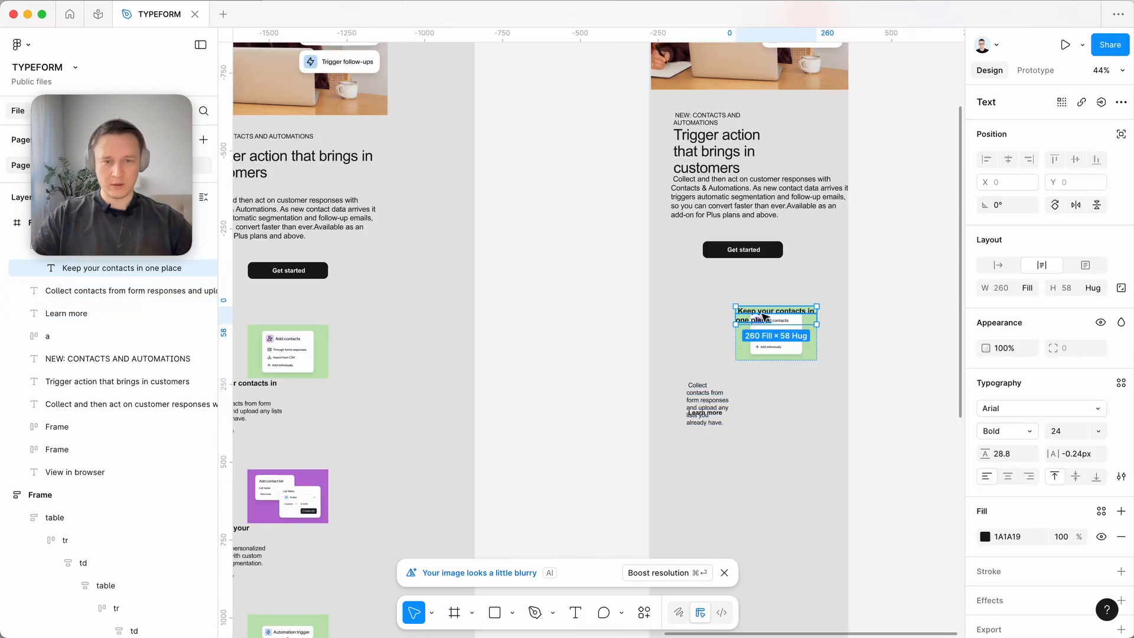
left_click_drag(761, 314, 685, 373)
Copy the "Segment your audience" and "Engage with follow-up flows" blocks with their images, texts and links into the new frame.
left_click(359, 346, "super")
left_click_drag(360, 349, 854, 346)
scroll(854, 346, "down", 3)
left_click(322, 401, "shift+super")
left_click(298, 424, "shift+super")
left_click_drag(299, 424, 798, 426)
Copy the "Automate every step in your customer journey" heading, its Get started button and the review badge row into the new frame.
left_click(421, 419, "shift+super")
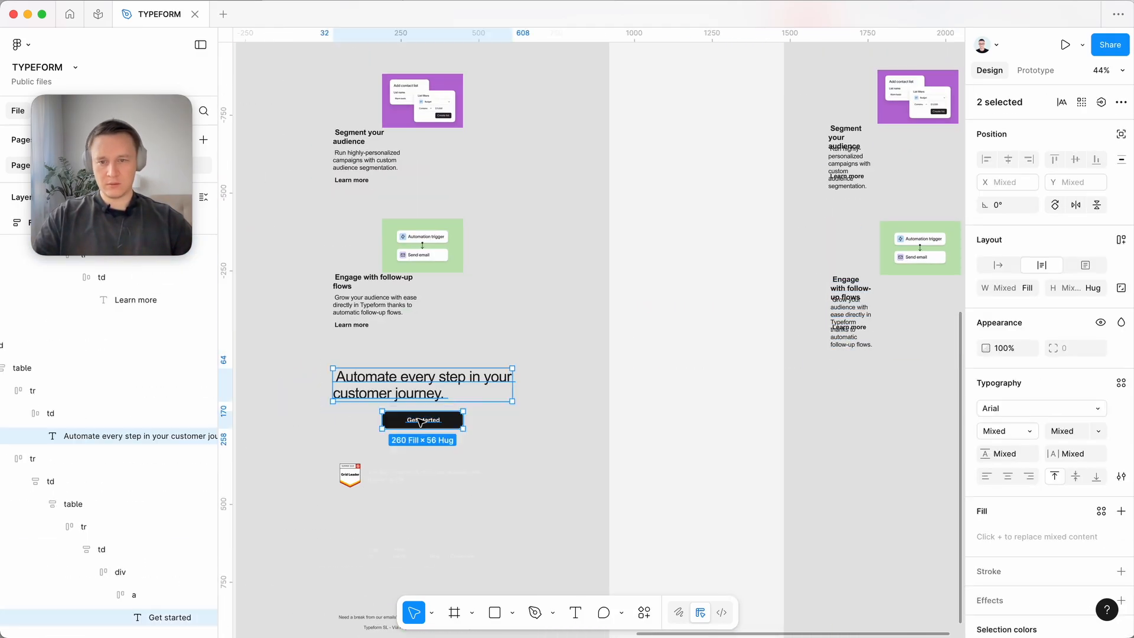
left_click(421, 421, "super")
left_click_drag(421, 420, 883, 438)
left_click_drag(347, 392, 819, 405)
Copy the footer graphics and the closing unsubscribe and company texts to the lower end of the new frame.
left_click(394, 458)
double_click(383, 450)
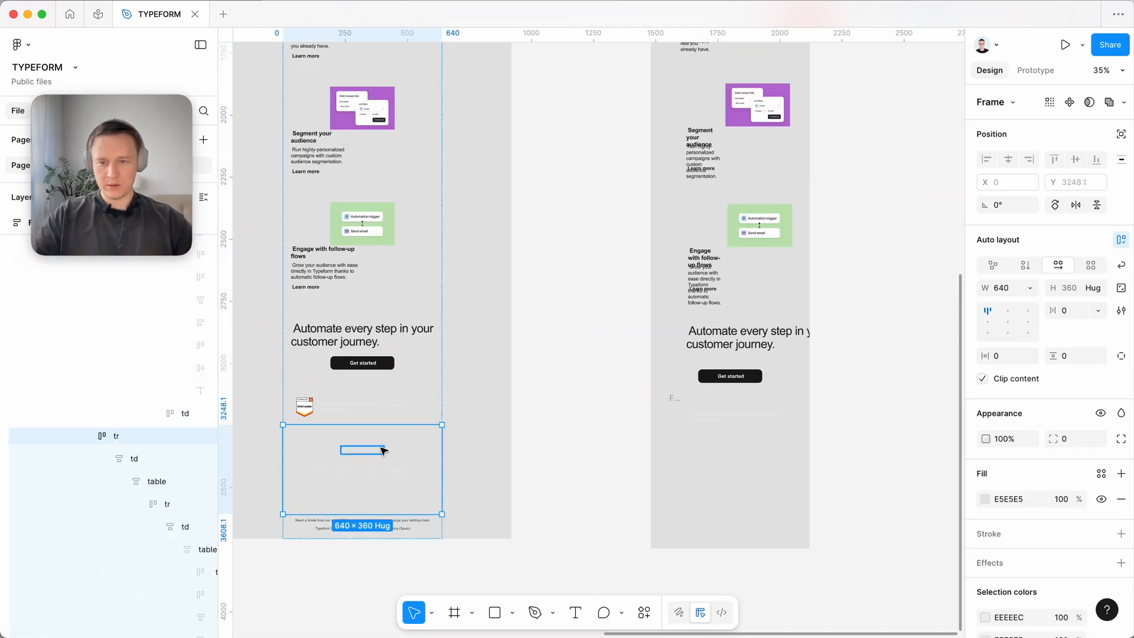
double_click(382, 451)
scroll(354, 408, "down", 3)
left_click_drag(354, 403, 722, 435)
left_click(355, 353, "super")
left_click(348, 345, "shift+super")
left_click_drag(348, 345, 725, 499)
Ungroup the new frame so the copied email elements sit loose on the canvas.
scroll(737, 160, "up", 12)
left_click(736, 160)
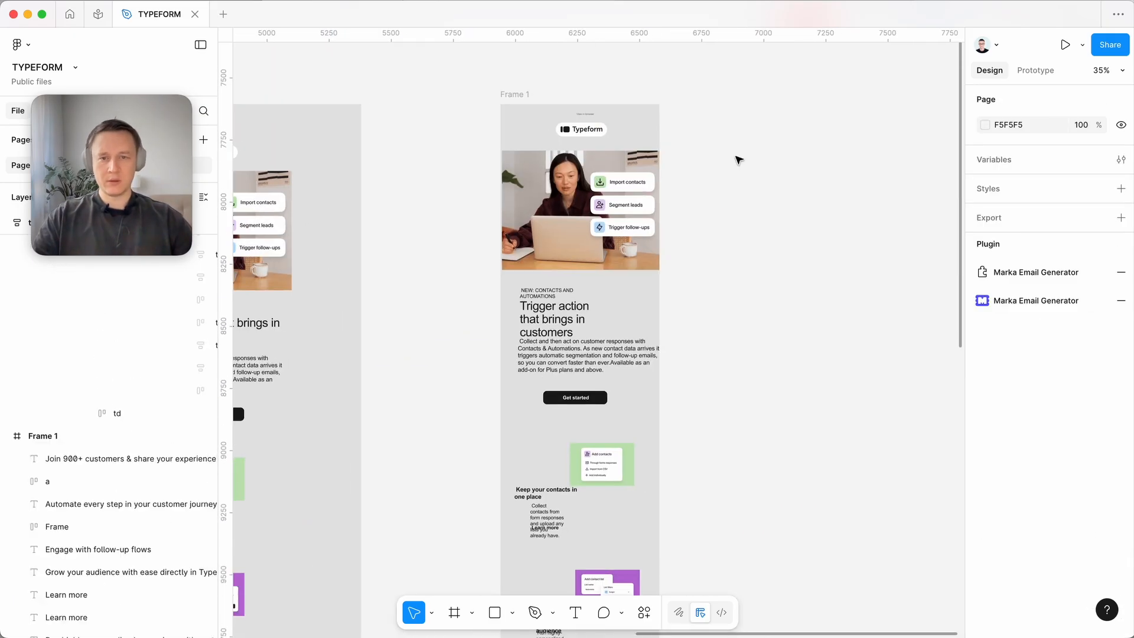
left_click(522, 98)
key("super+BackSpace")
left_click(759, 137)
scroll(776, 137, "down", 1)
scroll(777, 137, "down", 1)
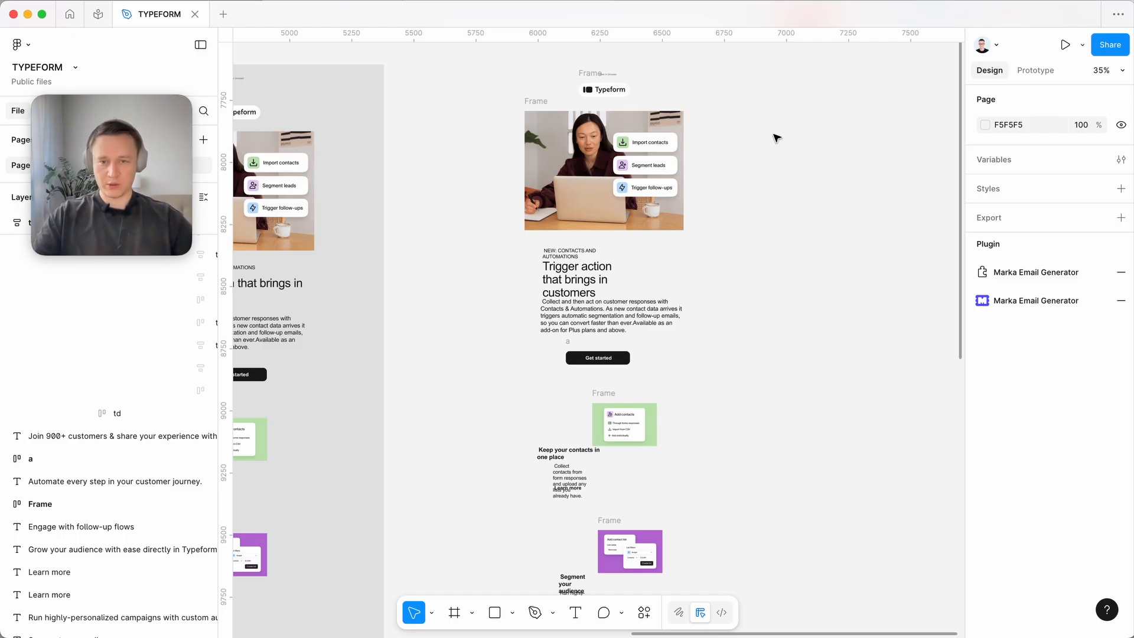
Switch to the browser and review the source email's logo header, hero image and heading section.
key("super+Tab")
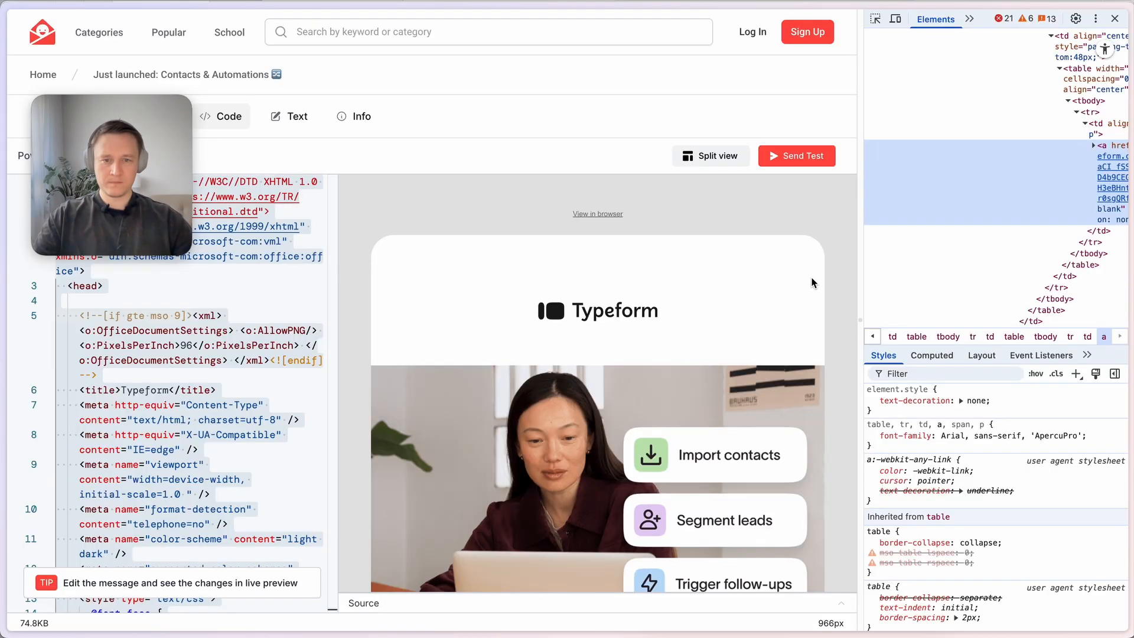
scroll(812, 283, "down", 3)
scroll(812, 282, "up", 3)
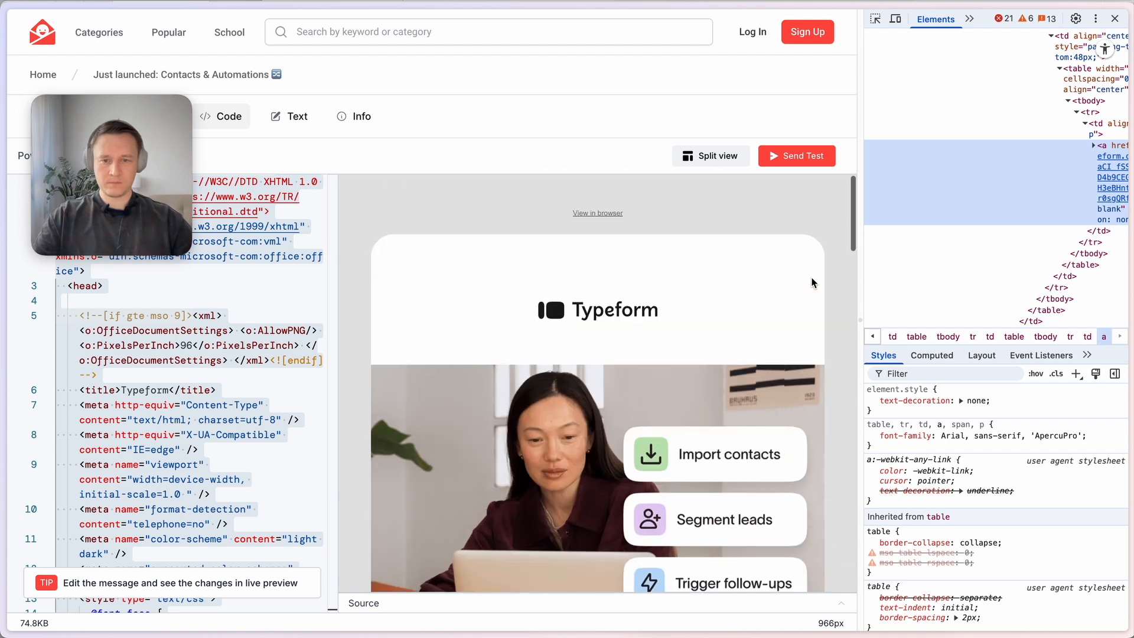
scroll(812, 283, "down", 10)
scroll(812, 283, "up", 5)
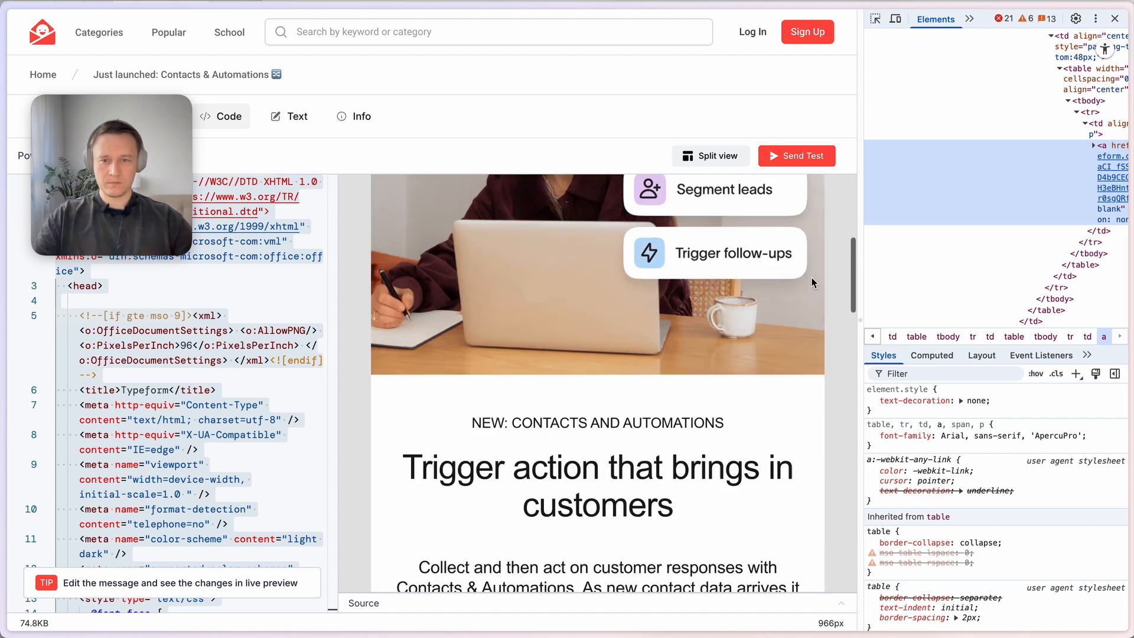
scroll(812, 283, "up", 5)
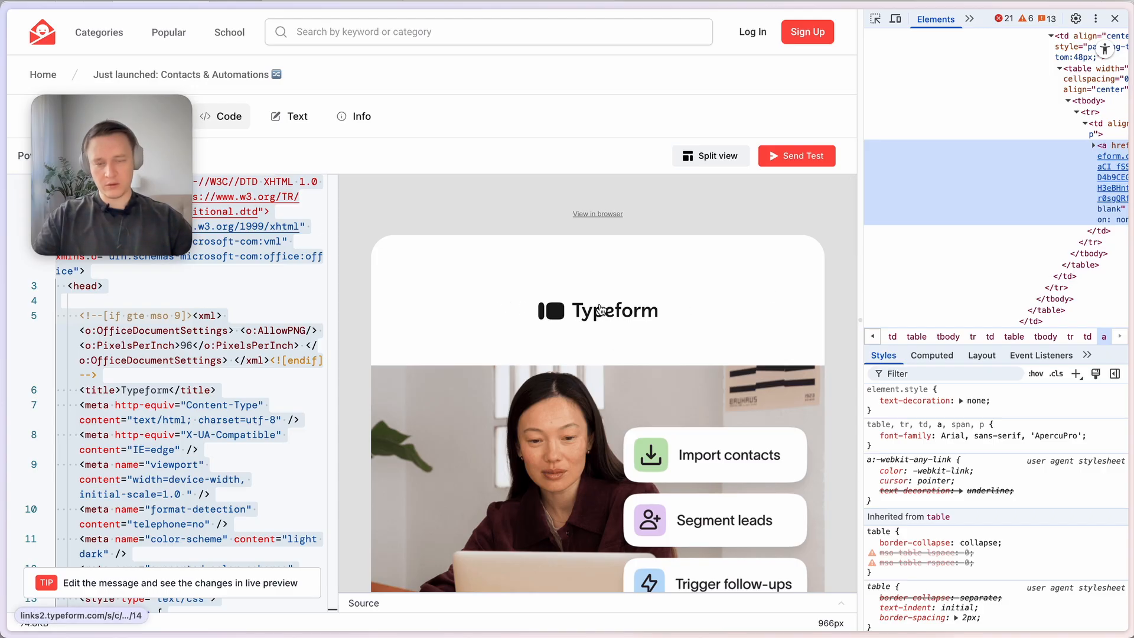
scroll(599, 309, "down", 2)
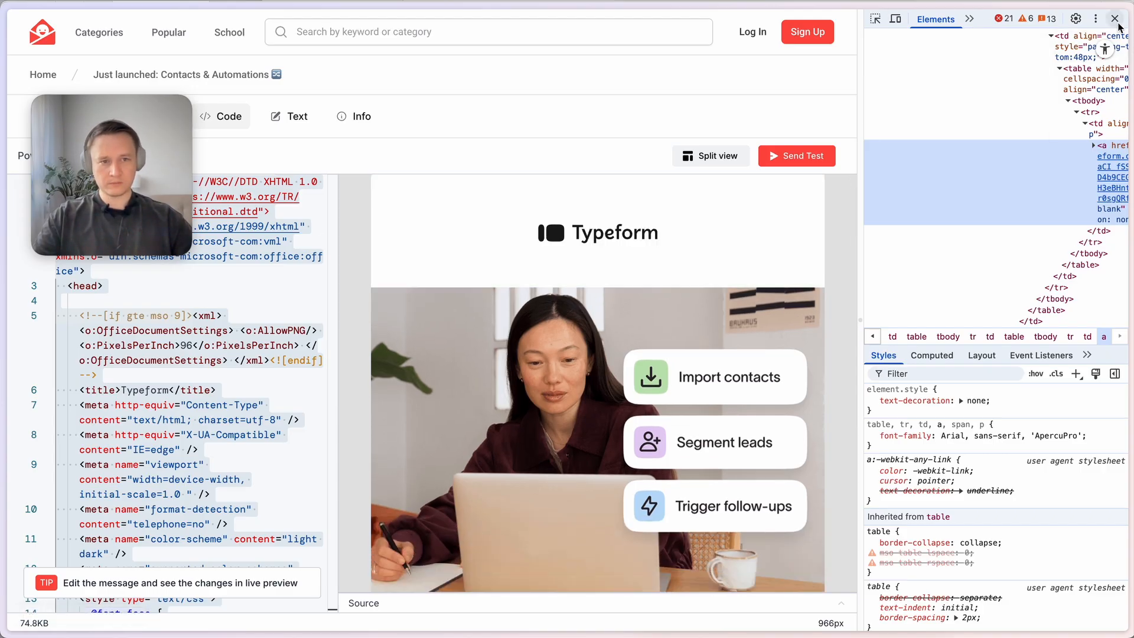
Close the developer tools, examine the email's first white section down to the Get started button, and return to Figma.
key("super+alt+i")
scroll(694, 394, "down", 3)
scroll(693, 394, "up", 2)
scroll(776, 354, "down", 4)
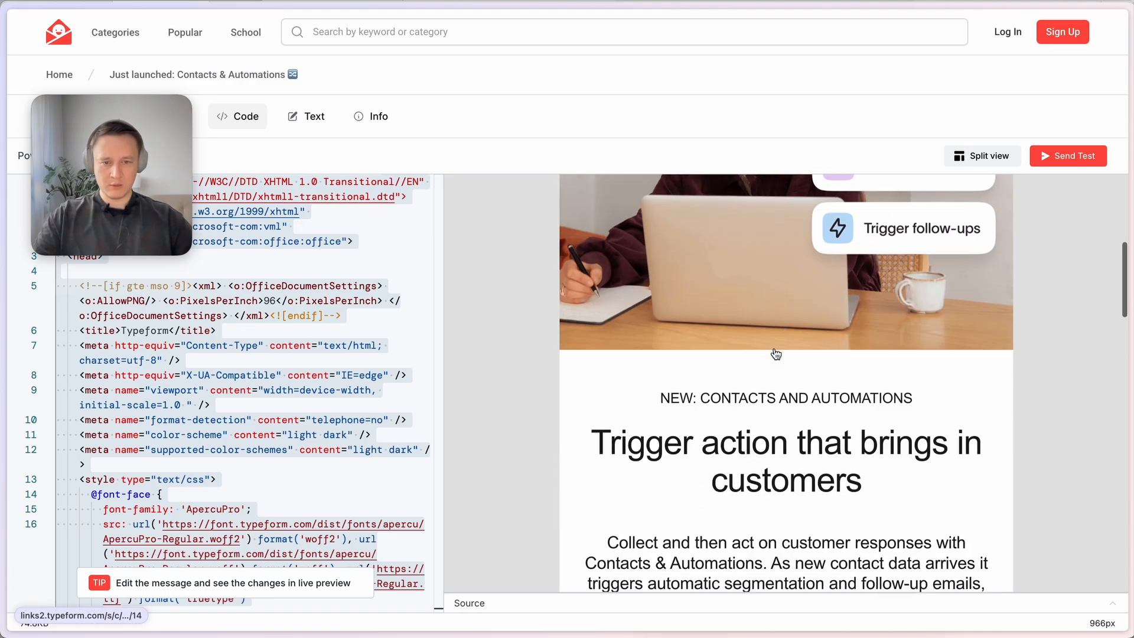
scroll(700, 501, "down", 5)
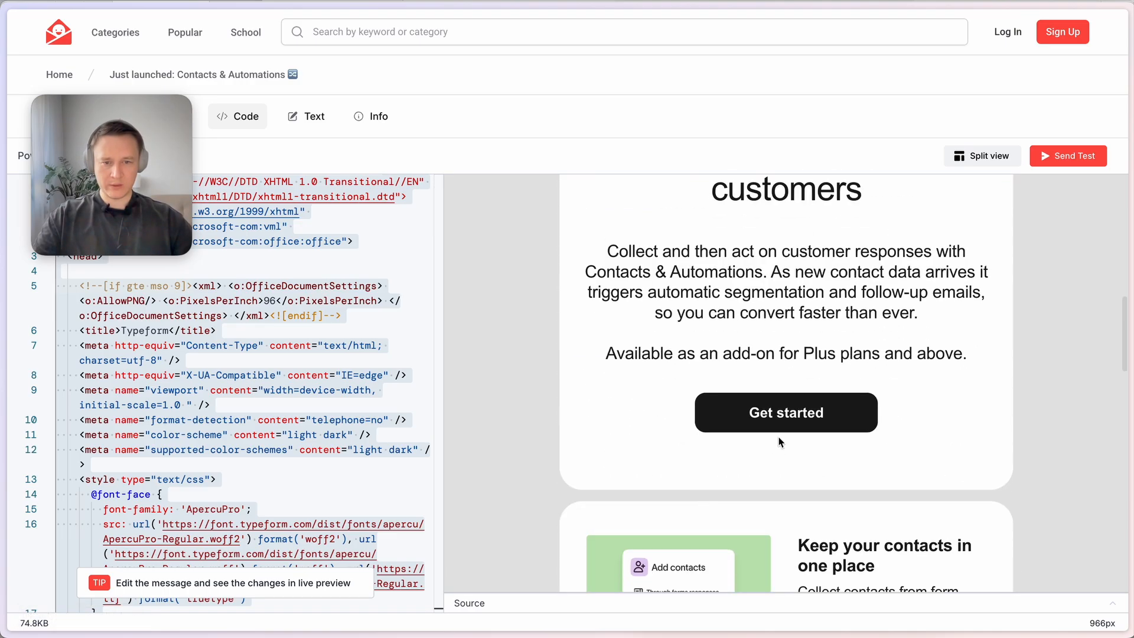
key("super+Tab")
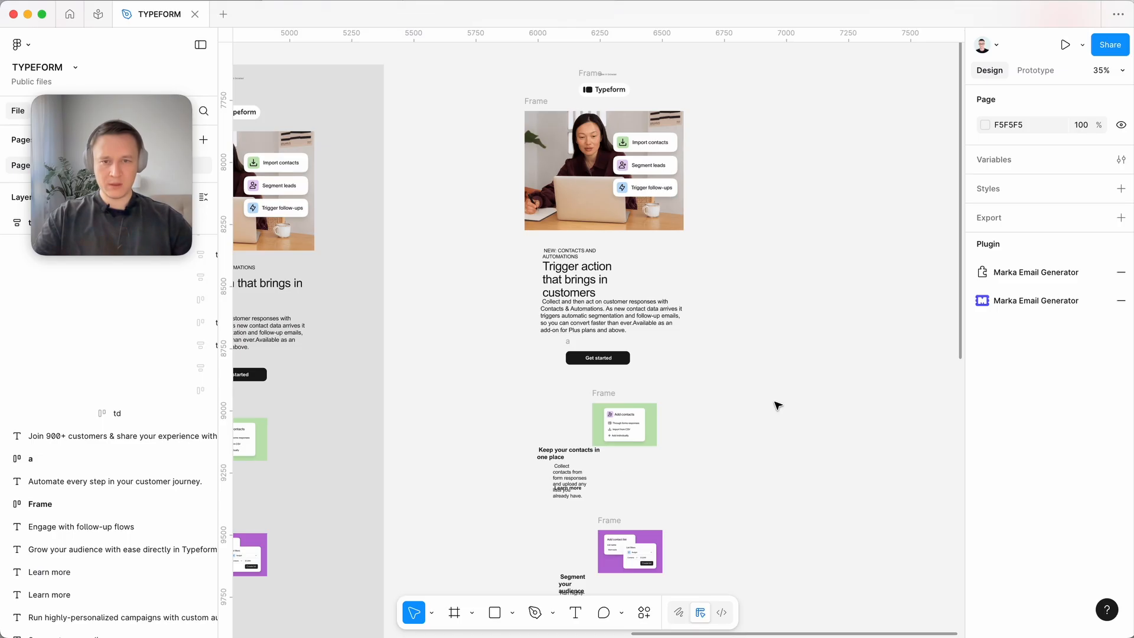
key("super+Tab")
scroll(747, 271, "down", 1)
scroll(746, 271, "up", 3)
key("super+Tab")
key("f")
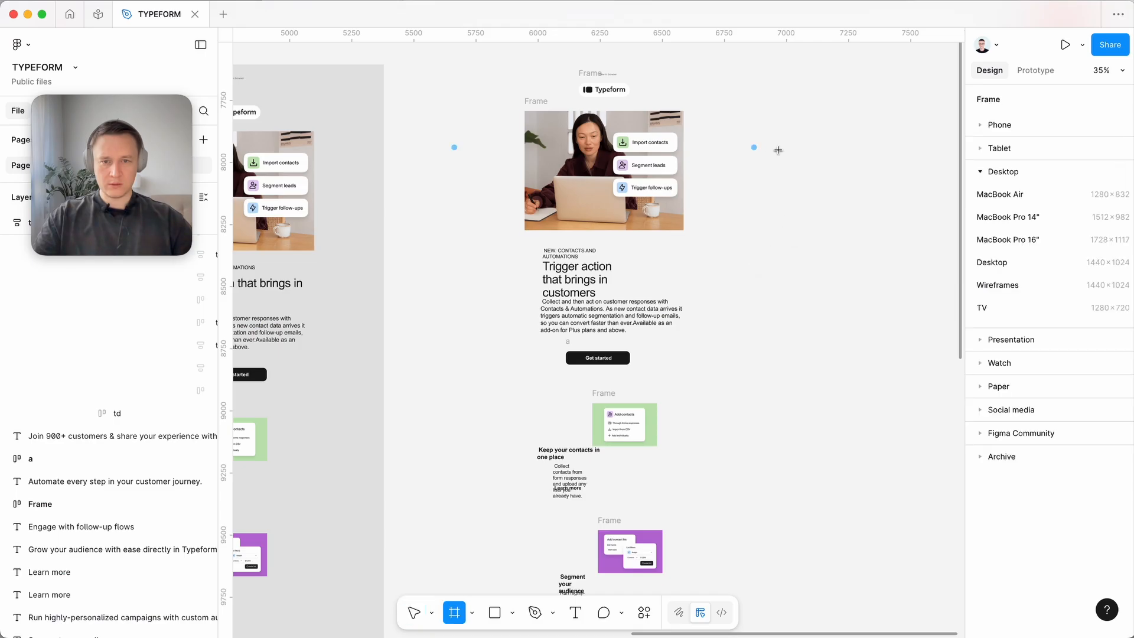
left_click(756, 147)
key("BackSpace")
Draw a 640-wide frame beside the loose elements, align its top edge with the hero image and extend it to about 1060 high.
key("f")
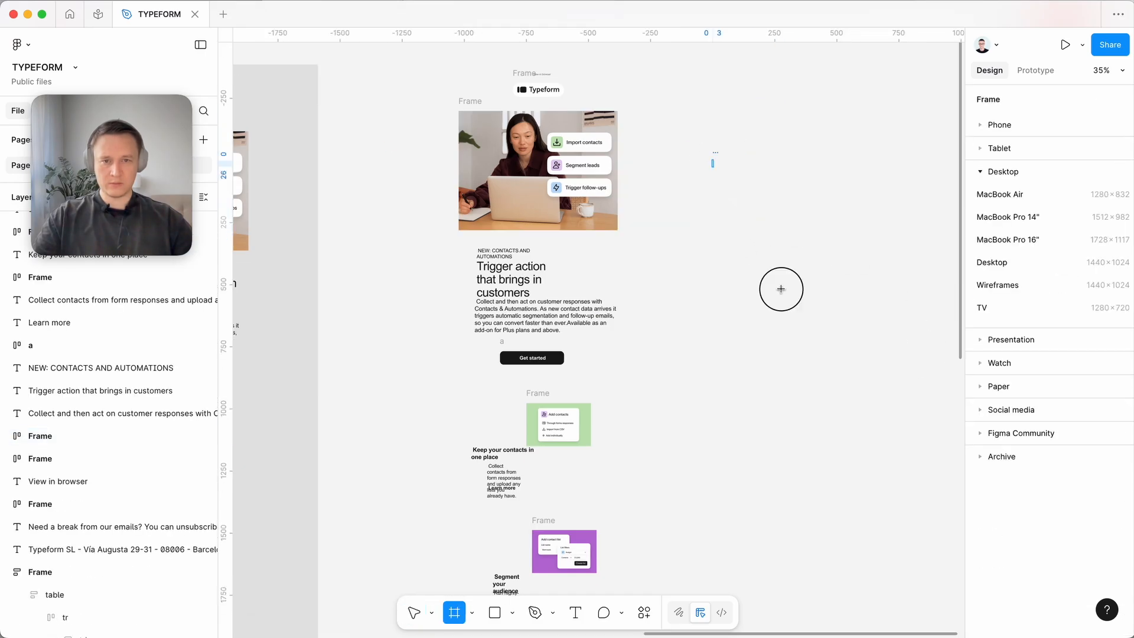
left_click_drag(713, 159, 867, 387)
left_click(1000, 288)
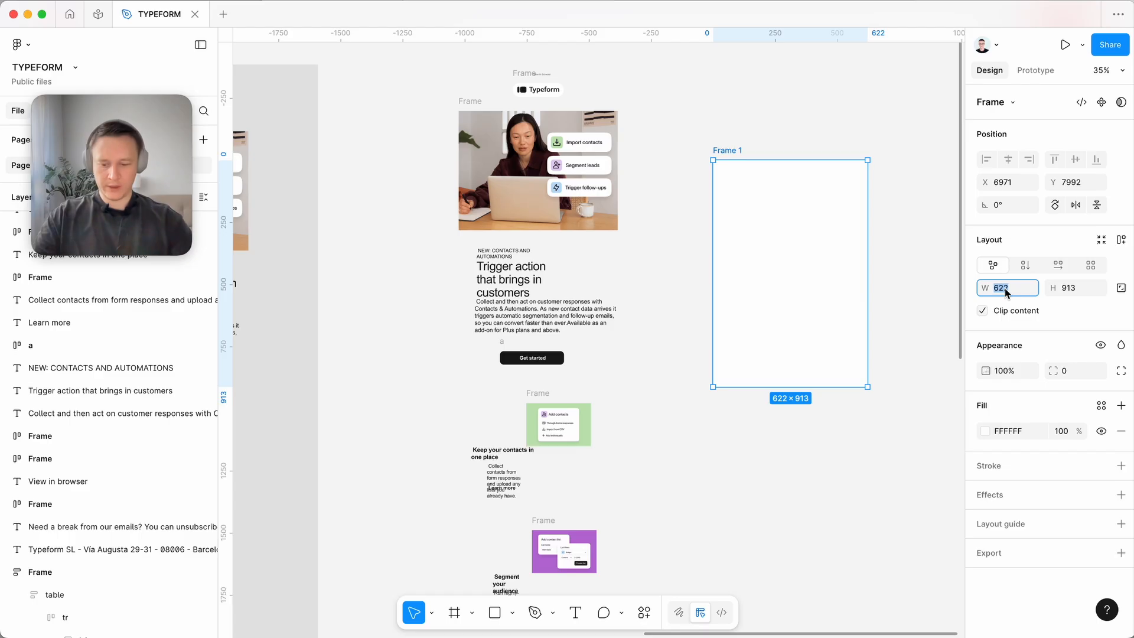
type("640")
key("Tab")
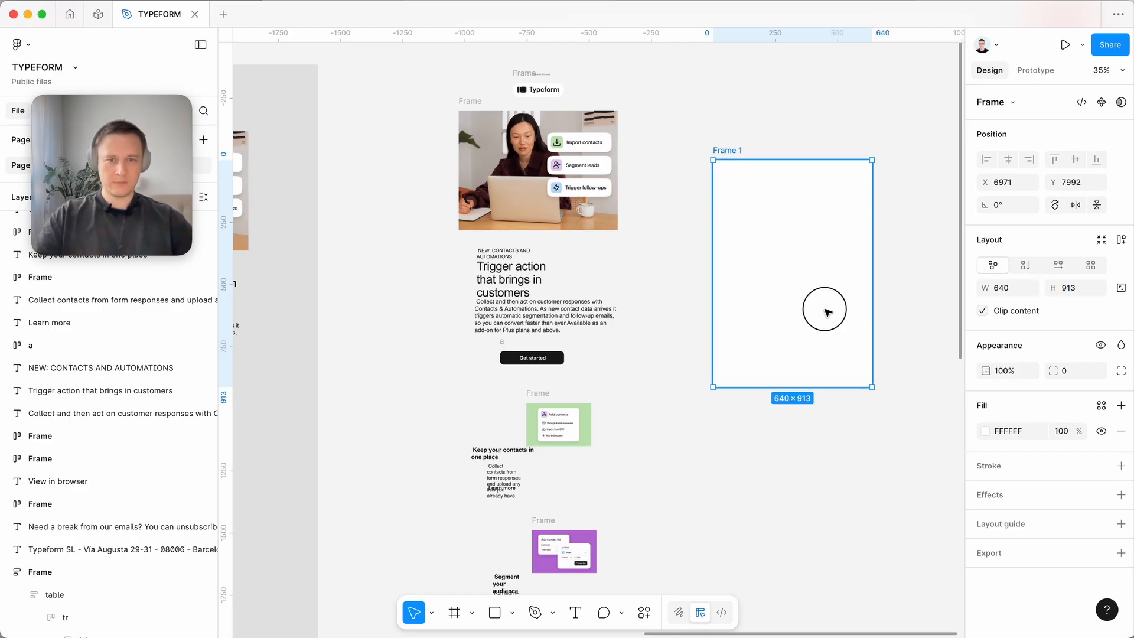
left_click_drag(824, 310, 822, 261)
left_click_drag(814, 338, 813, 374)
Copy the hero image across the full width of the new frame and place a copy of the Typeform logo above it.
left_click(539, 183)
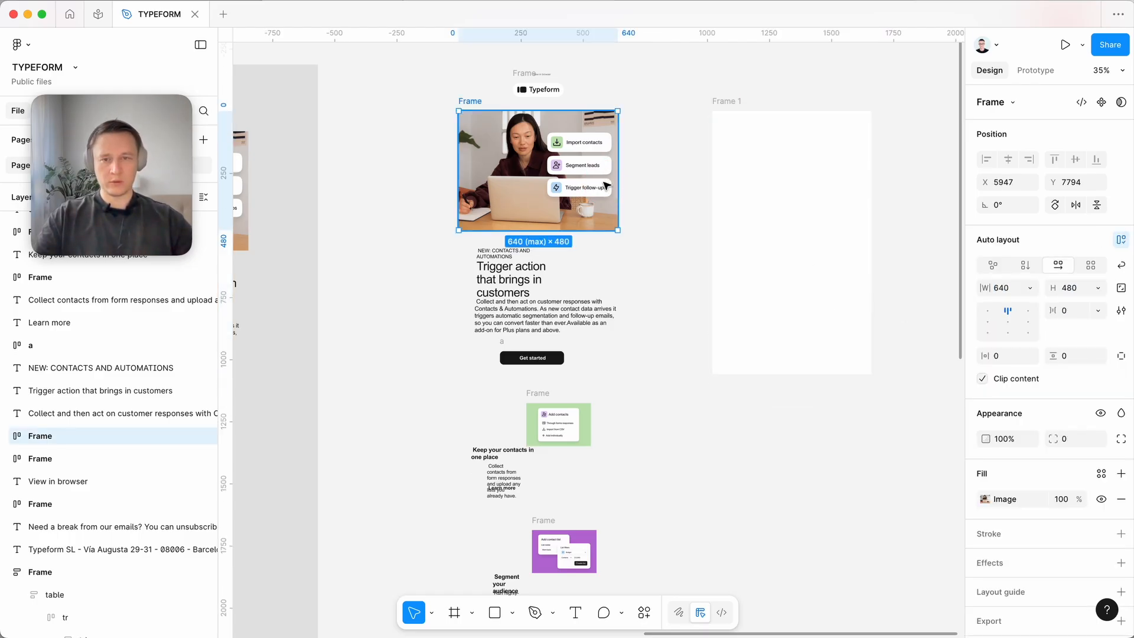
left_click_drag(540, 182, 826, 244)
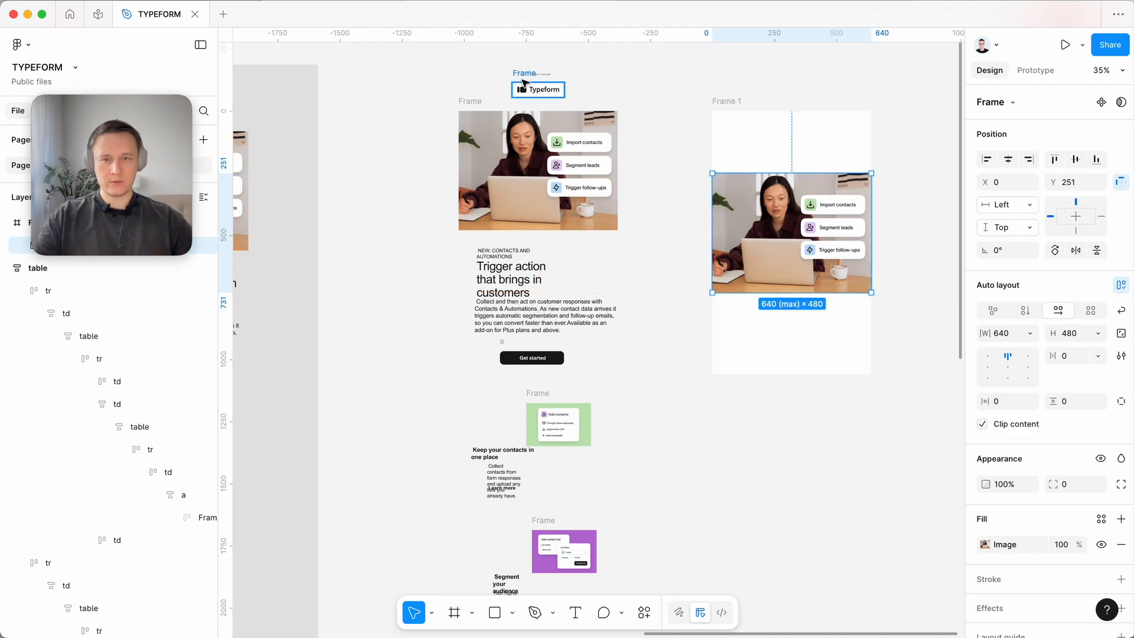
left_click_drag(525, 91, 785, 133)
Copy the label, heading, paragraph and Get started button into the new frame below the hero image.
left_click(501, 254)
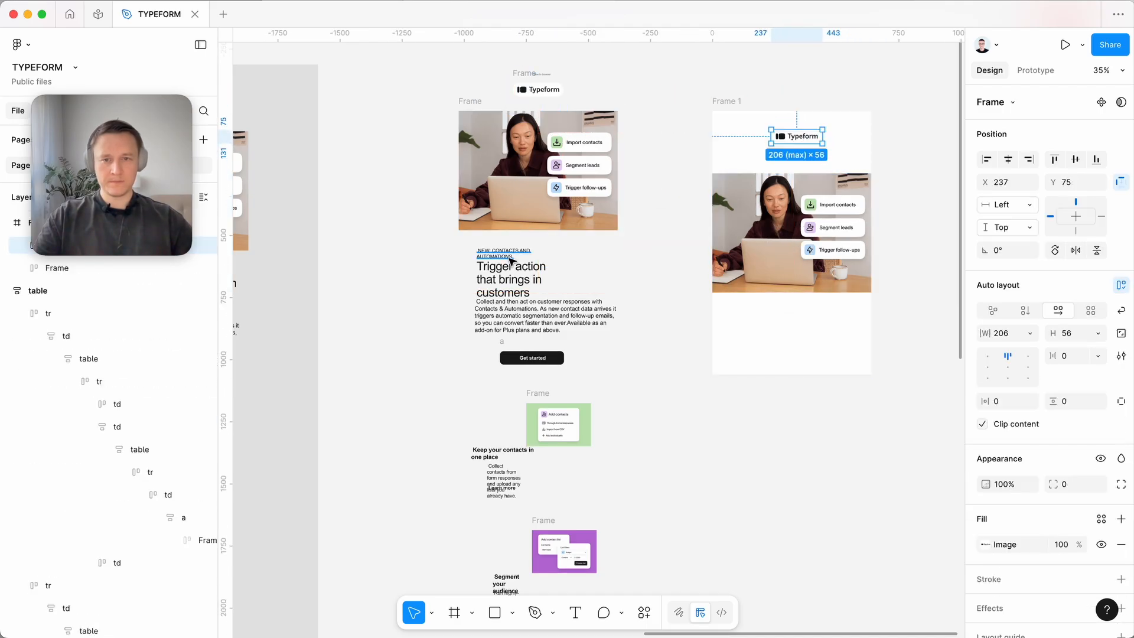
left_click(506, 273, "shift")
left_click(514, 319, "shift")
left_click_drag(514, 319, 765, 370)
left_click(532, 358)
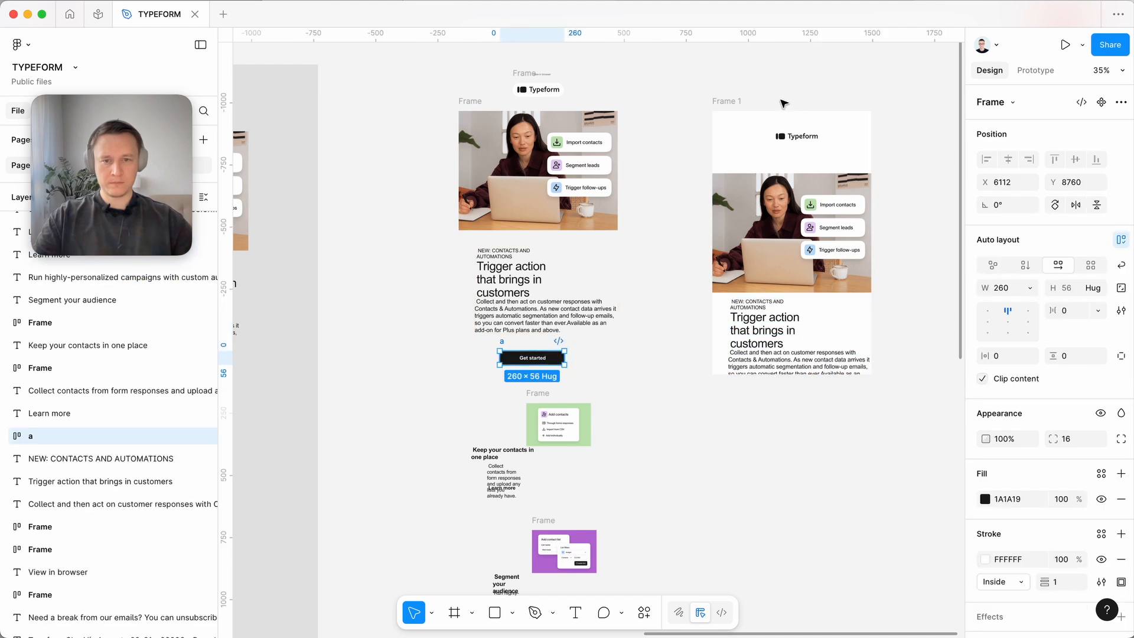
left_click(725, 101)
key("ctrl+v")
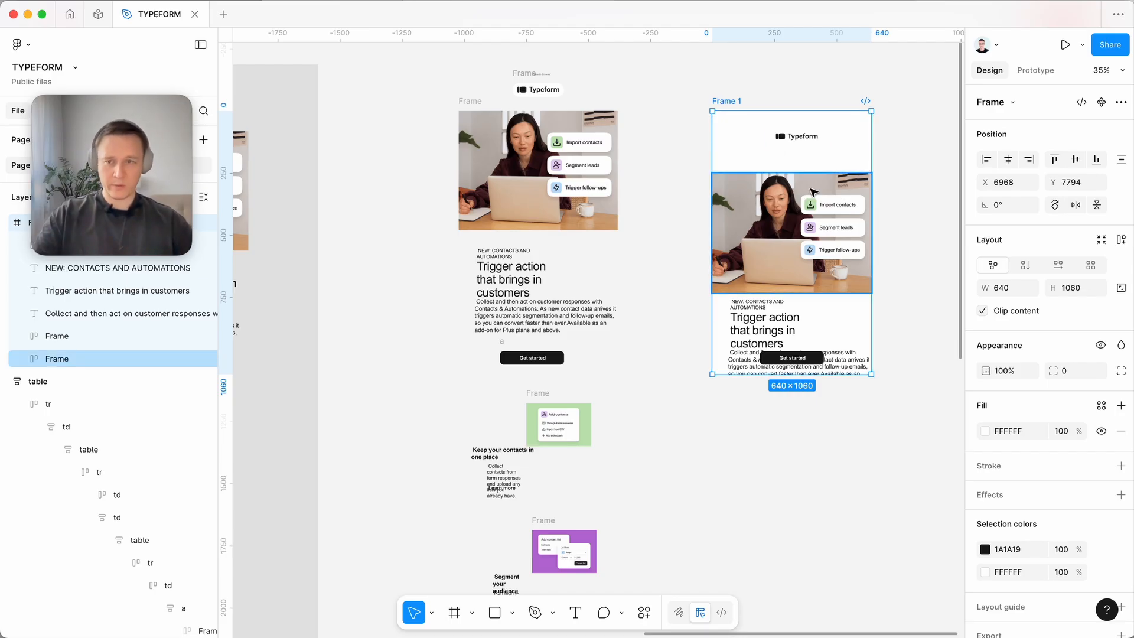
Apply a vertical auto layout to the new frame and move the main heading up directly beneath the hero image.
left_click(1025, 266)
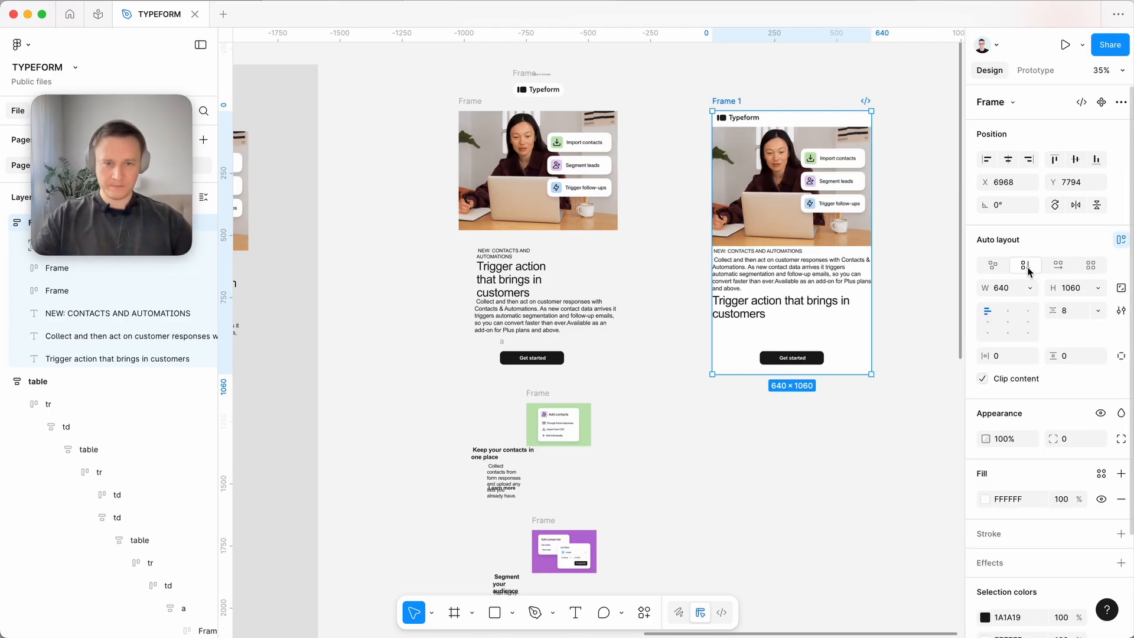
scroll(871, 270, "up", 3)
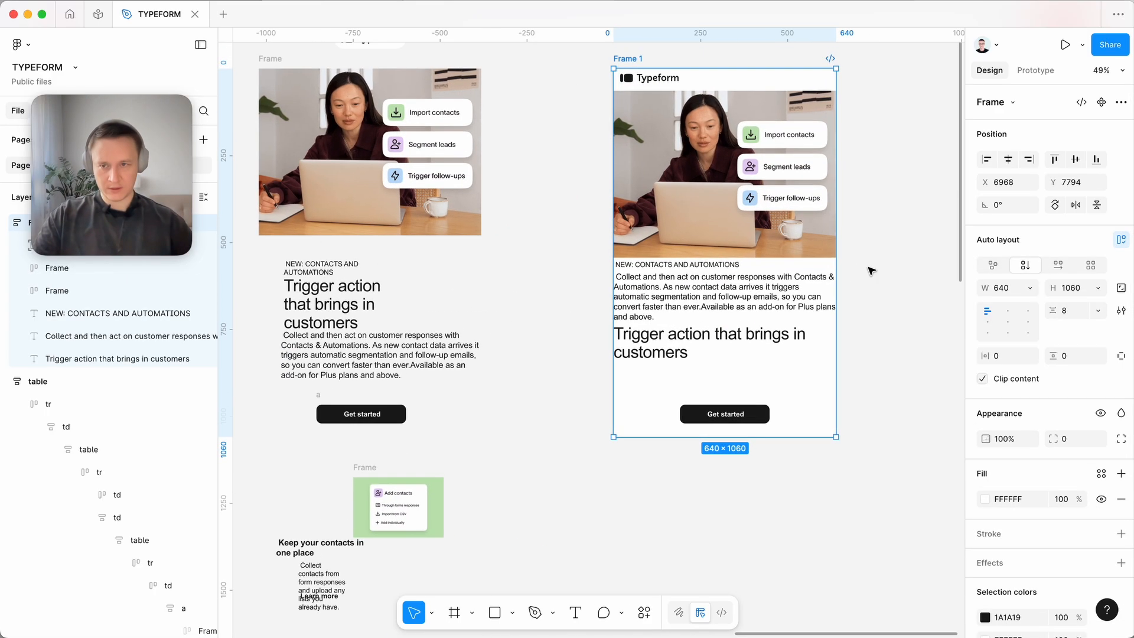
left_click(693, 343)
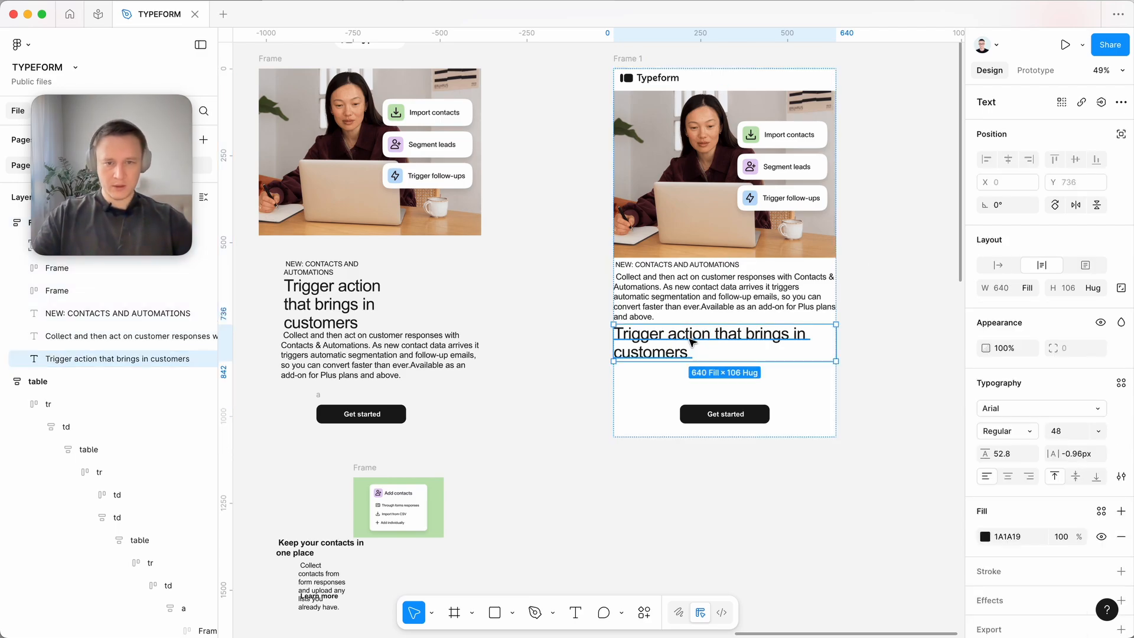
key("Up")
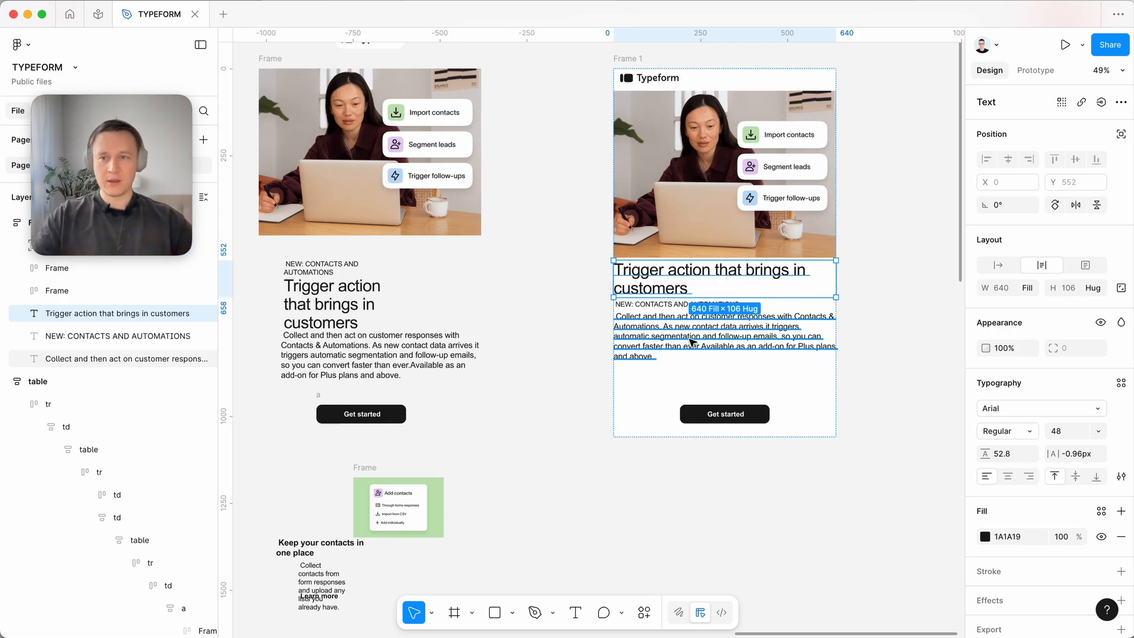
scroll(693, 341, "right", 2)
scroll(693, 341, "up", 1)
mouse_move(693, 341)
left_mouse_down()
mouse_move(689, 118)
mouse_move(689, 338)
left_mouse_up()
key("super+z")
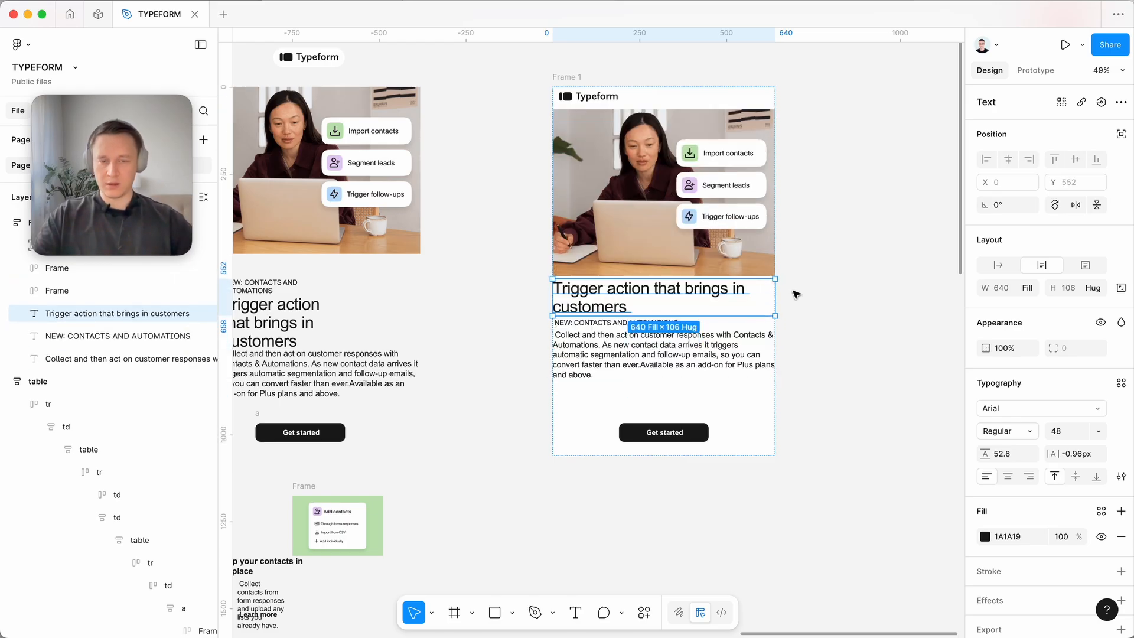
Try the center, right and left alignments of the frame's auto layout and settle on top center.
left_click(844, 303)
left_click(571, 77)
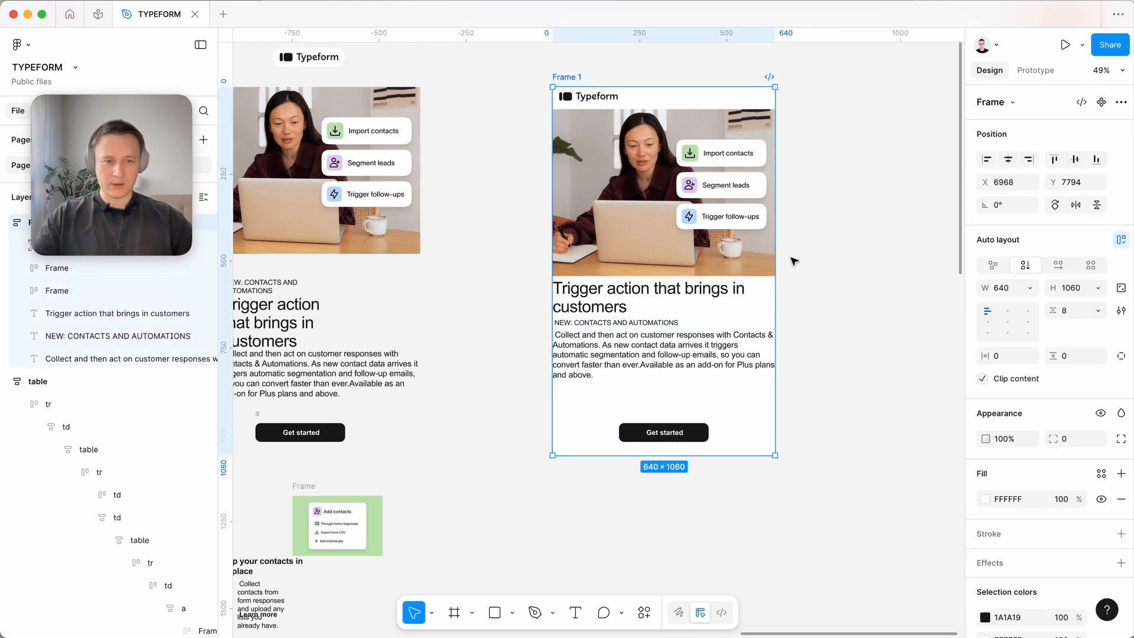
left_click(1008, 312)
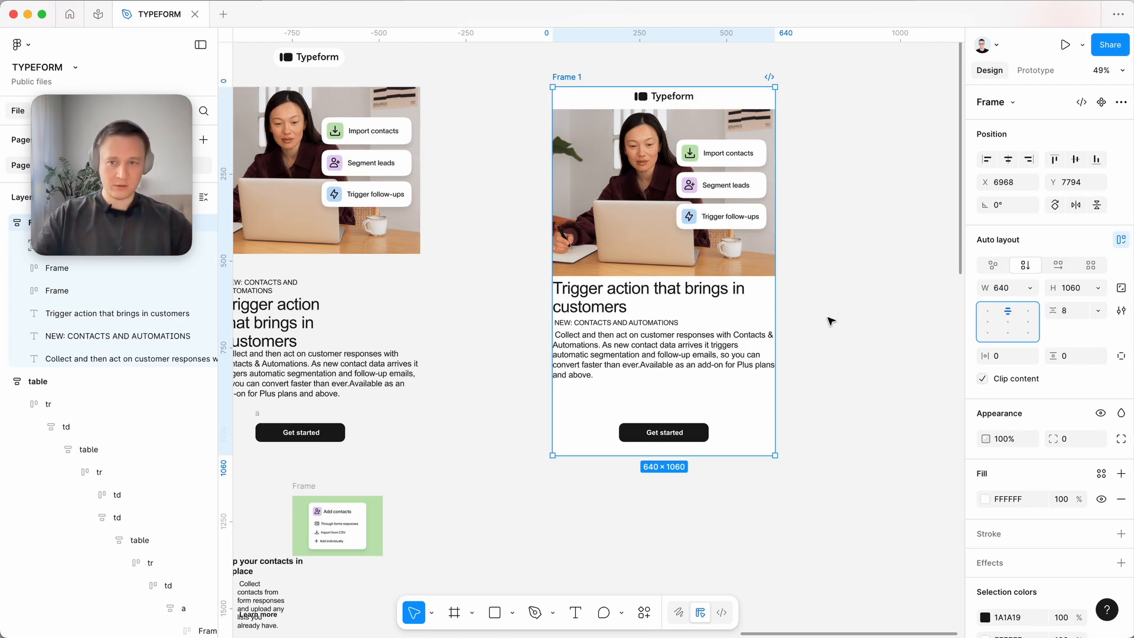
left_click(1025, 316)
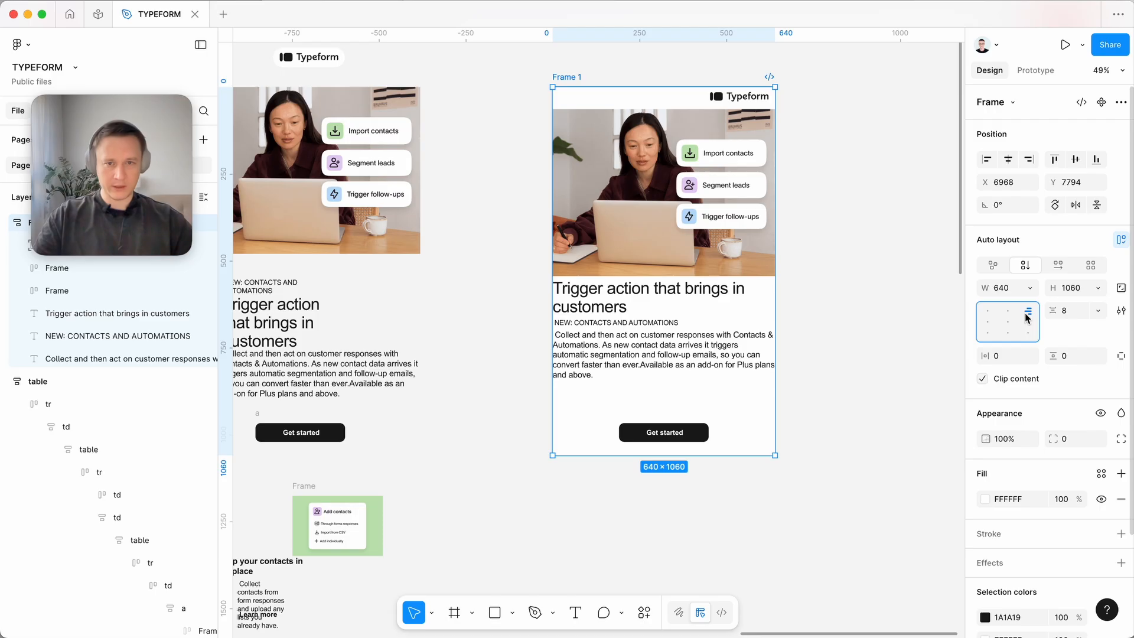
left_click(986, 313)
left_click(1007, 312)
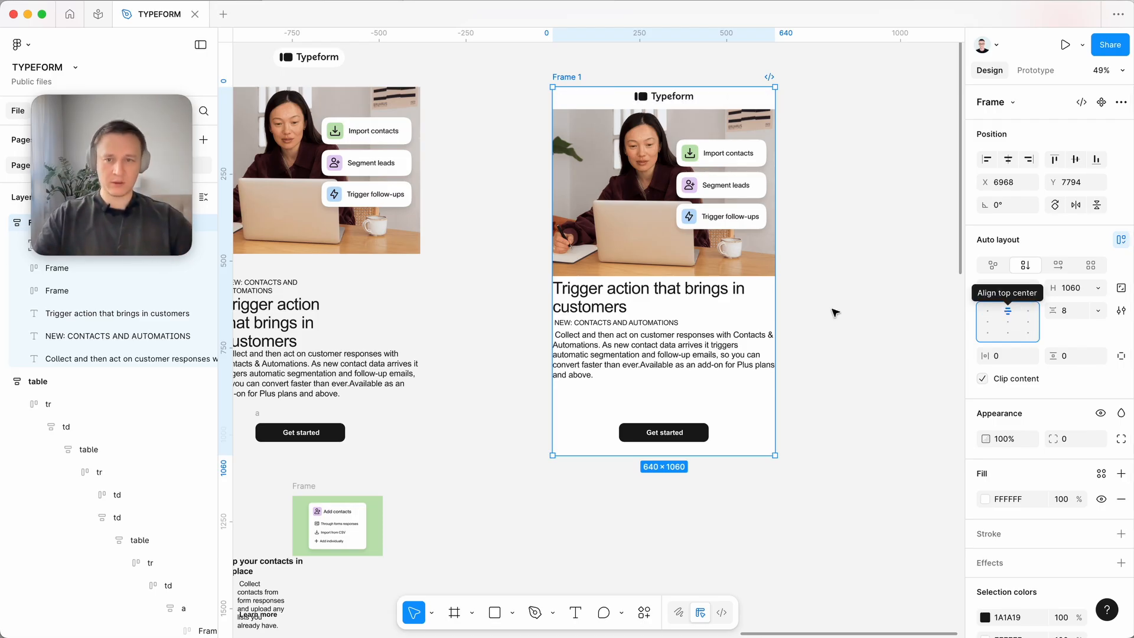
Switch to the source email preview and examine the logo, hero image, text alignment, spacing and Get started button.
scroll(785, 304, "left", 5)
scroll(786, 304, "right", 3)
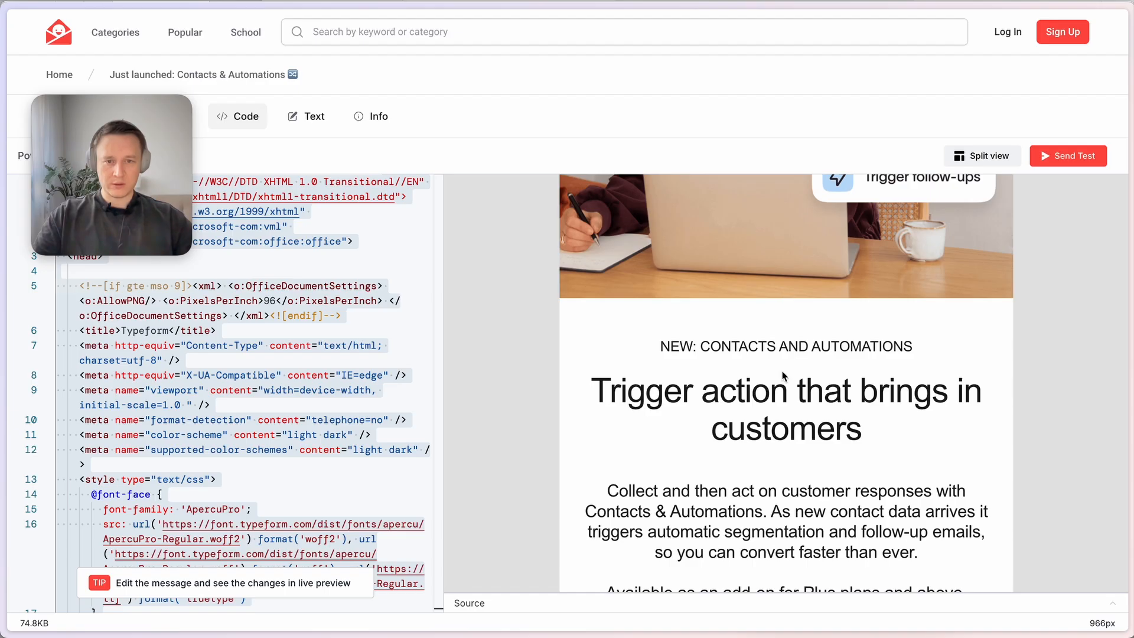
scroll(782, 381, "down", 2)
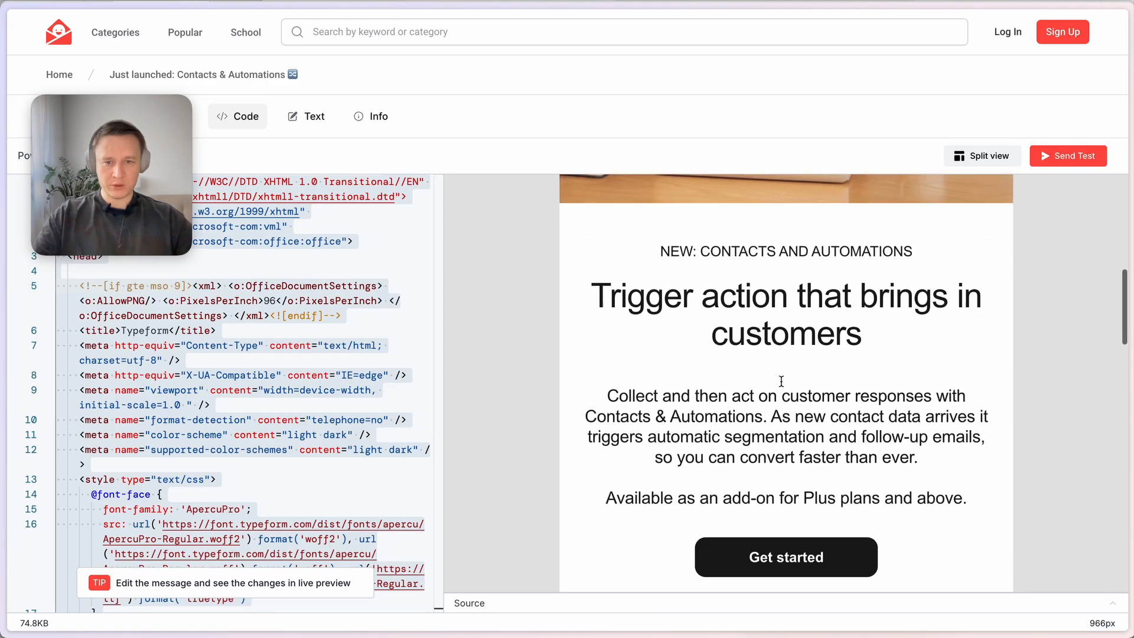
scroll(782, 381, "up", 8)
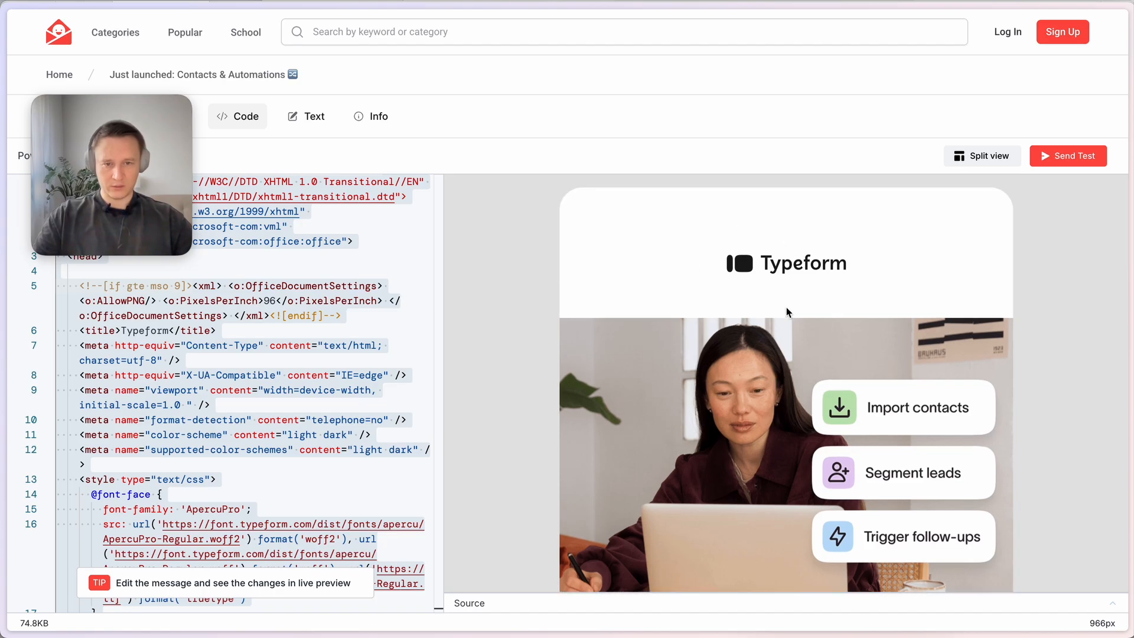
scroll(794, 265, "down", 8)
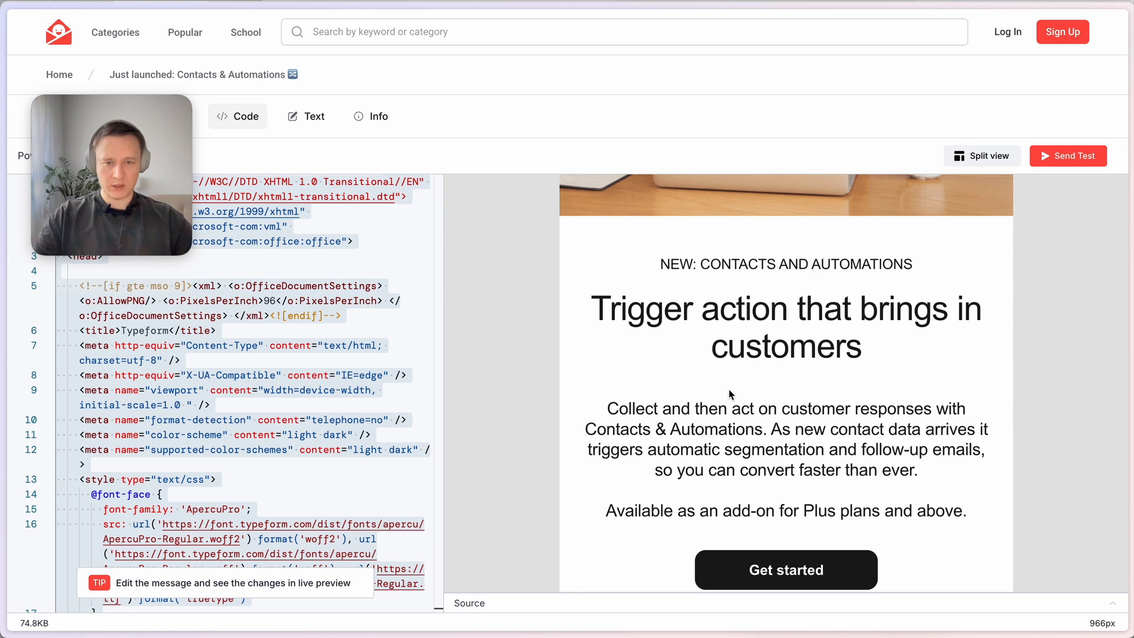
scroll(726, 414, "down", 1)
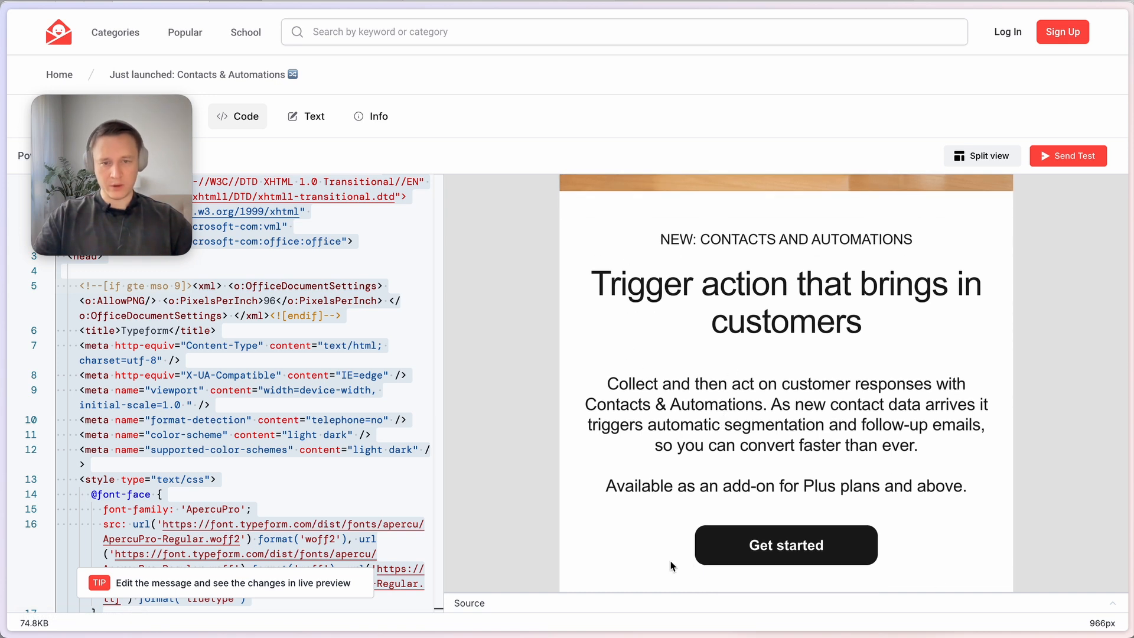
scroll(735, 460, "down", 1)
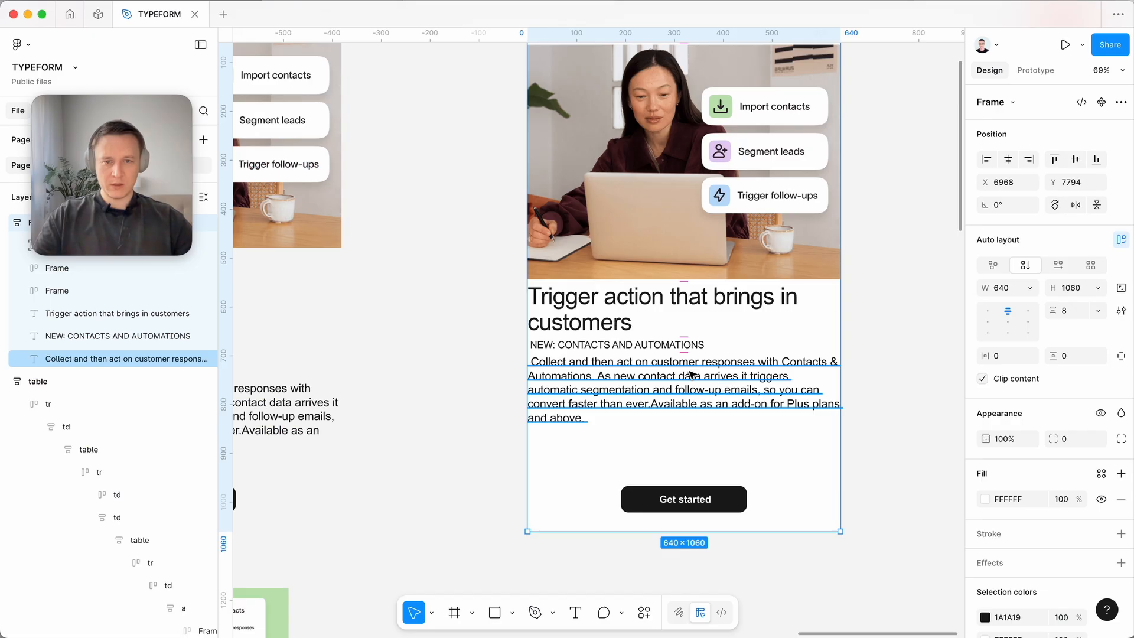
Move the label above the main heading and wrap the label, heading, paragraph and Get started button in their own auto layout frame.
left_click(655, 345)
key("Up")
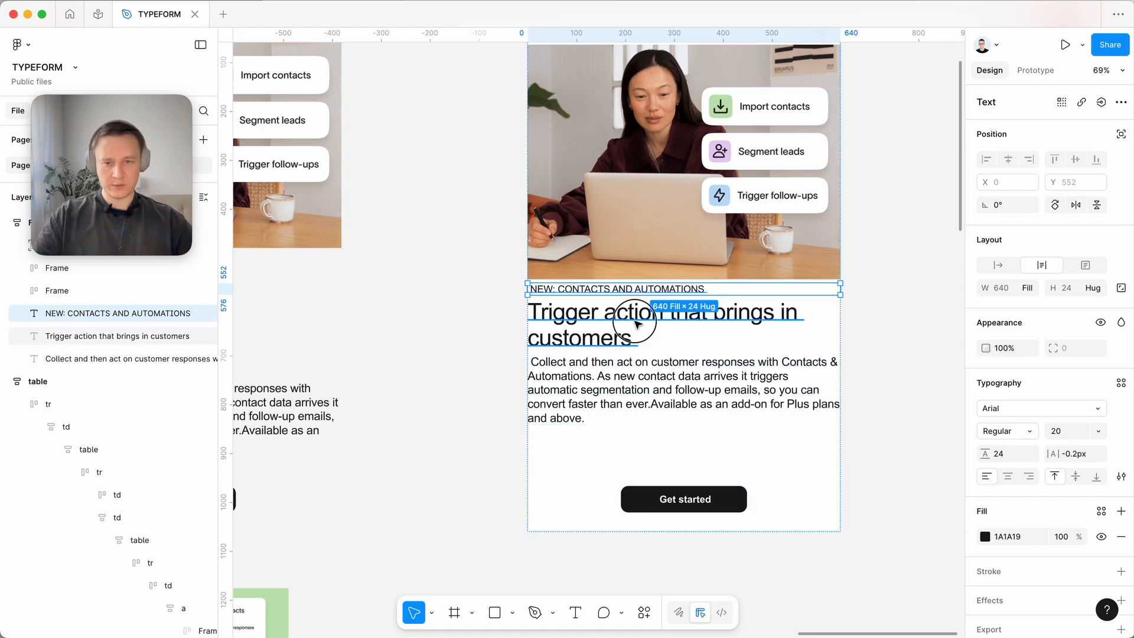
left_click(640, 321, "shift")
left_click(603, 384, "shift")
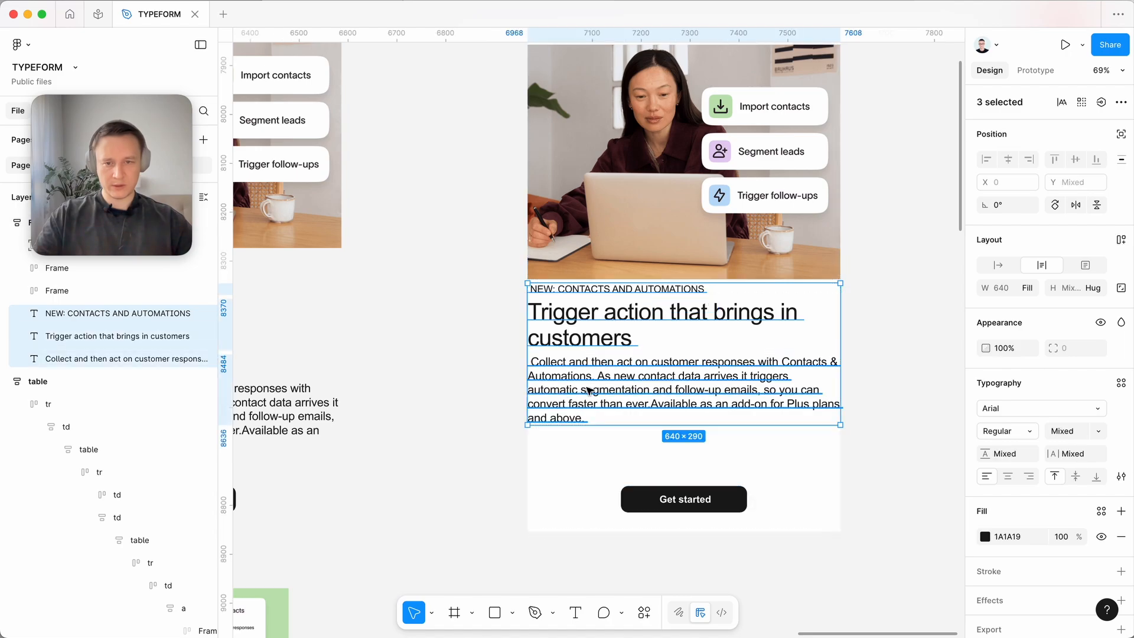
left_click(708, 493)
left_click(625, 362, "shift")
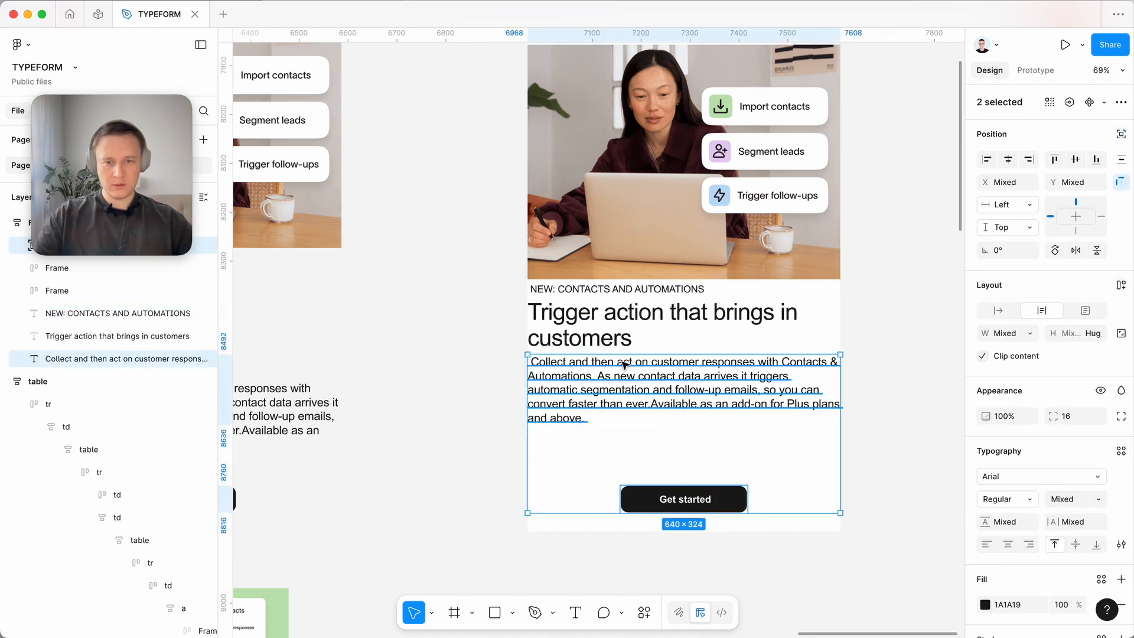
left_click(611, 348, "shift")
left_click(630, 291, "shift")
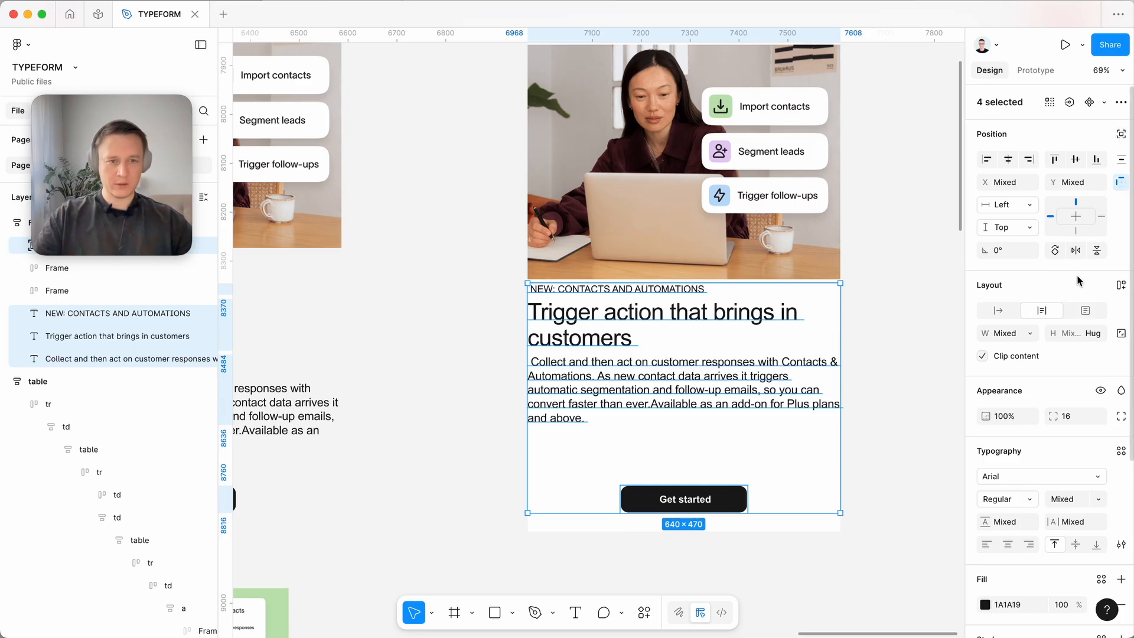
left_click(1119, 288)
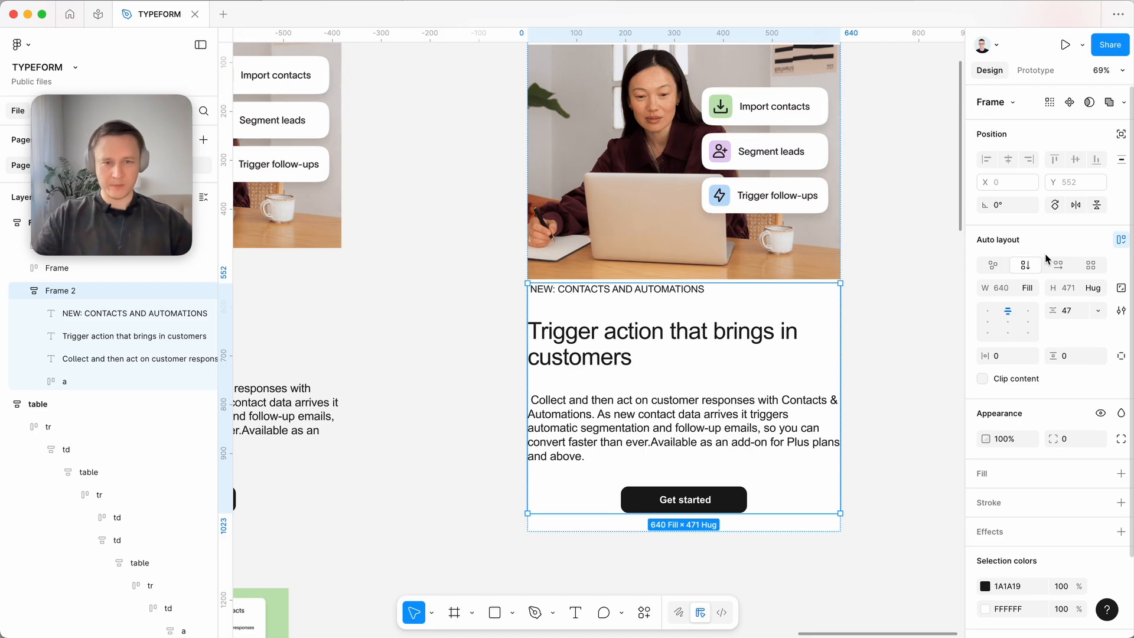
Try horizontal padding of 24 and then 32, with 32 vertical padding, on the text block frame.
type("24")
left_click(1072, 356)
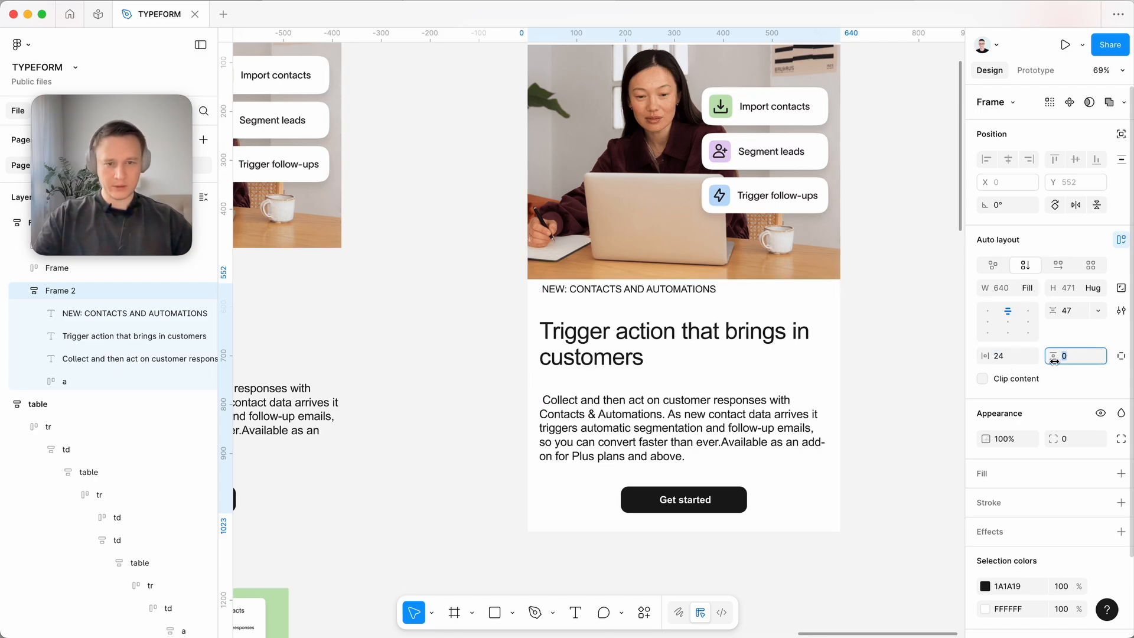
left_click(1015, 359)
type("32")
left_click(1061, 361)
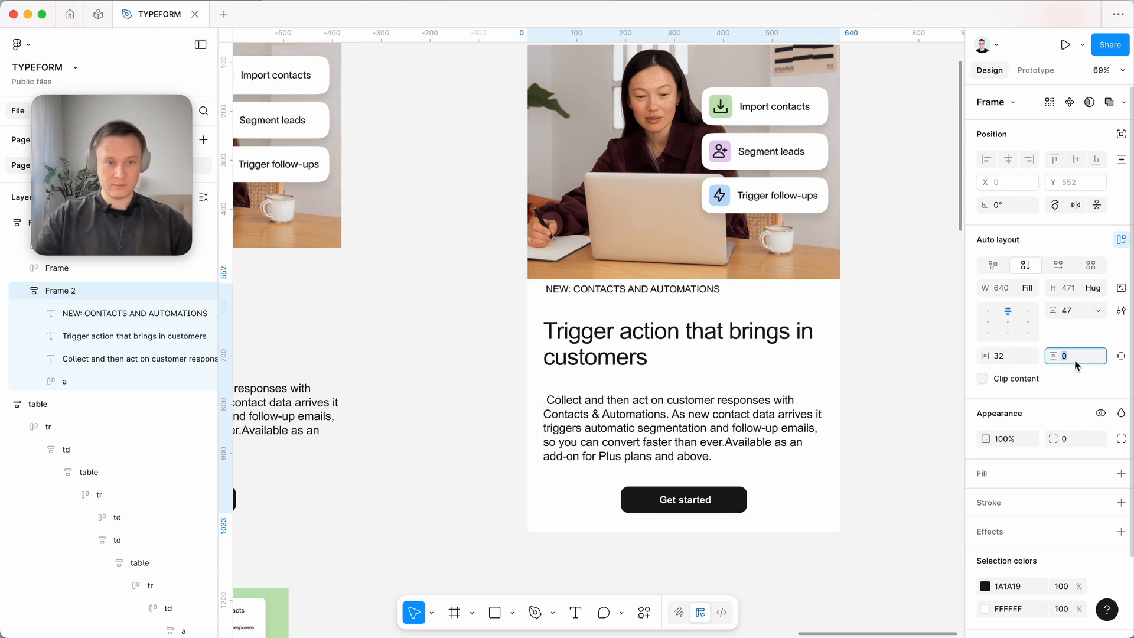
type("32")
key("Return")
Set the text block frame's horizontal padding to 64, its vertical padding to 56 and its item gap to 31.
type("64")
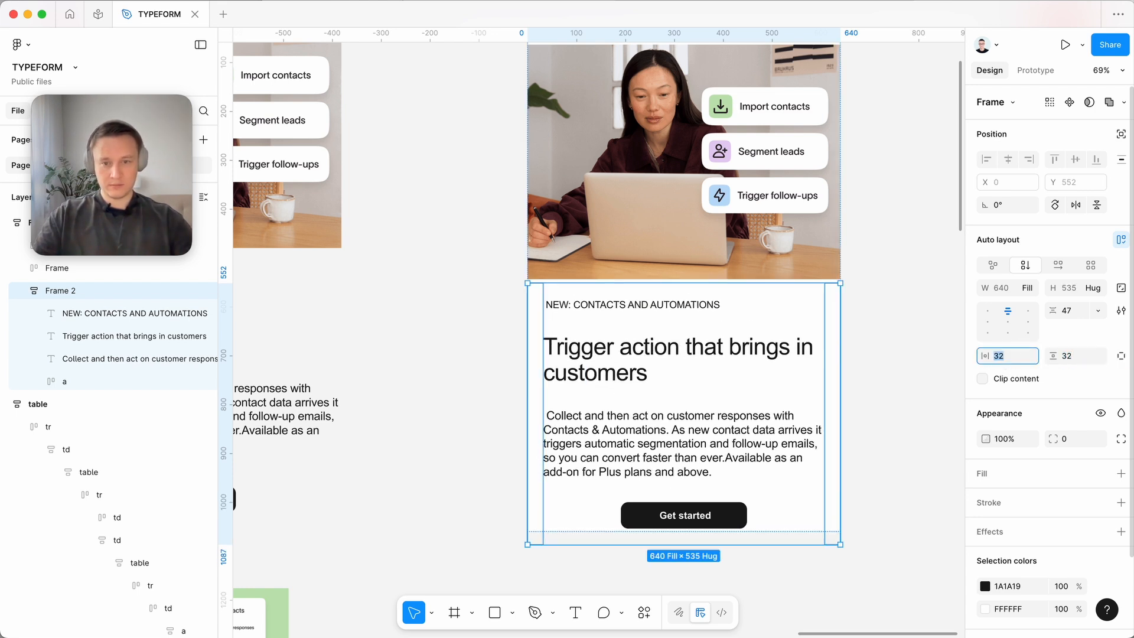
key("Return")
left_click(1075, 359)
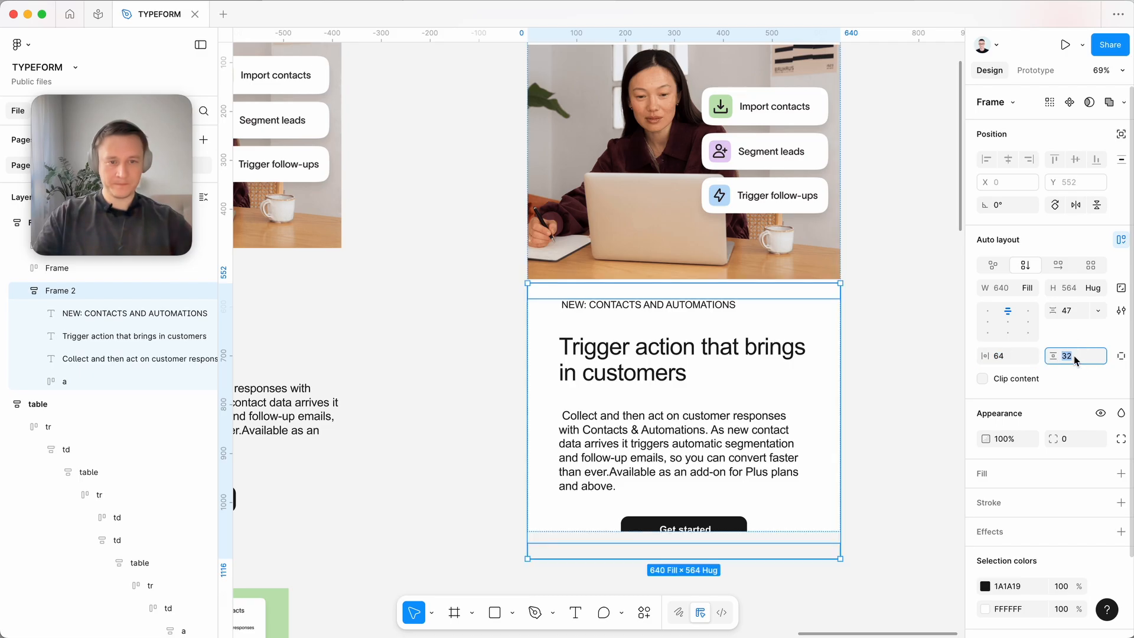
type("56")
key("Return")
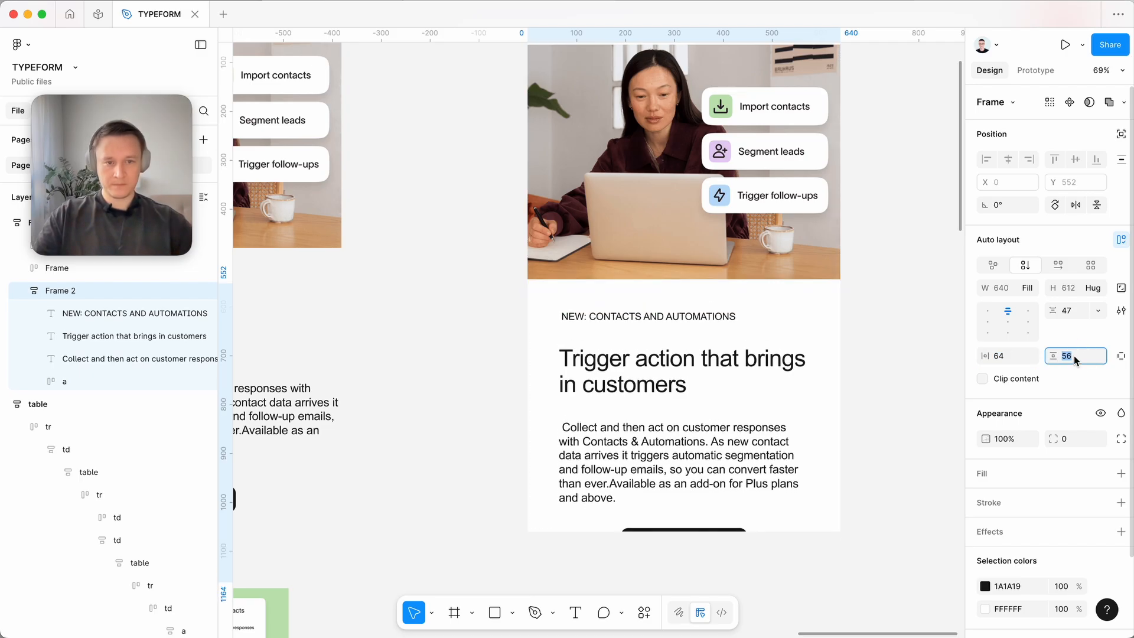
left_click(1081, 317)
type("31")
key("Return")
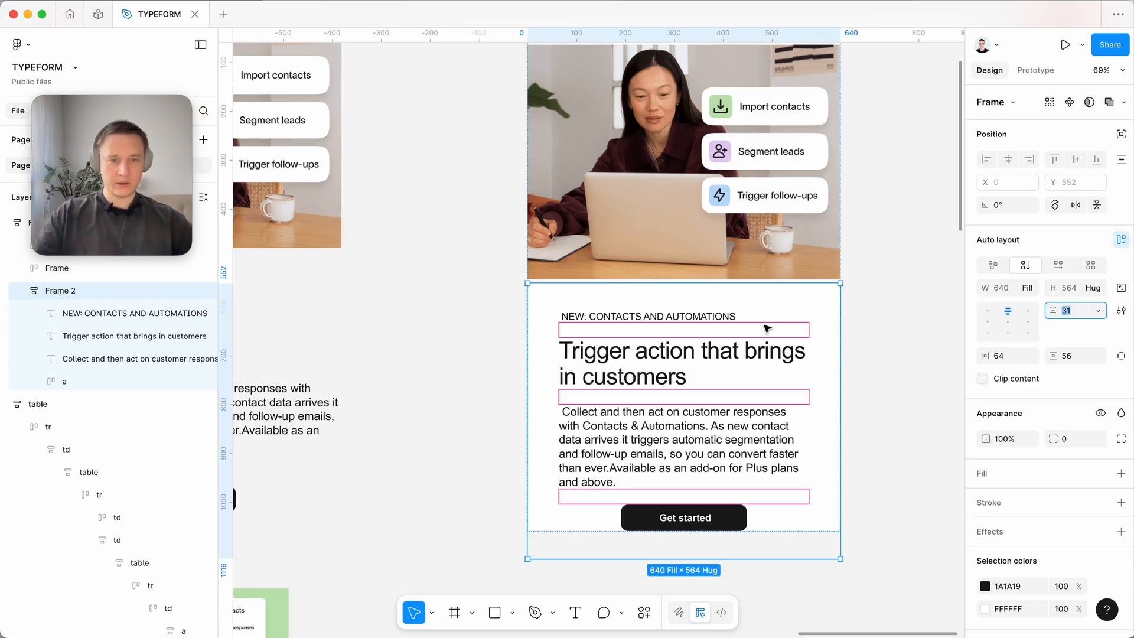
Center-align the text of the label, main heading and paragraph.
left_click(591, 316)
left_click(639, 364, "shift")
left_click(641, 416, "shift")
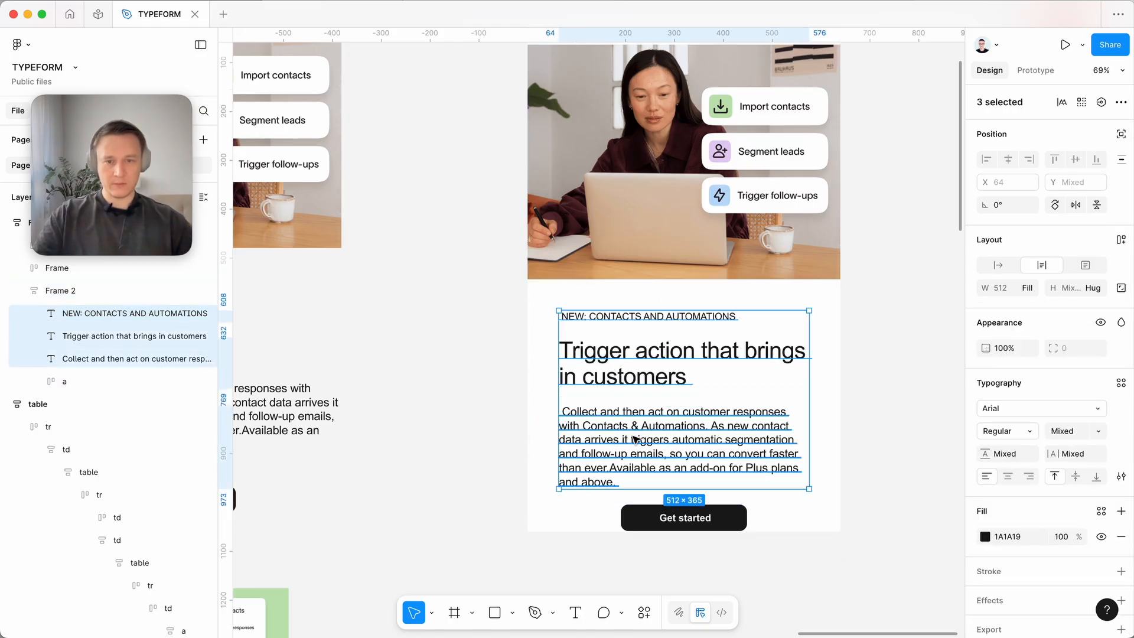
left_click(1008, 476)
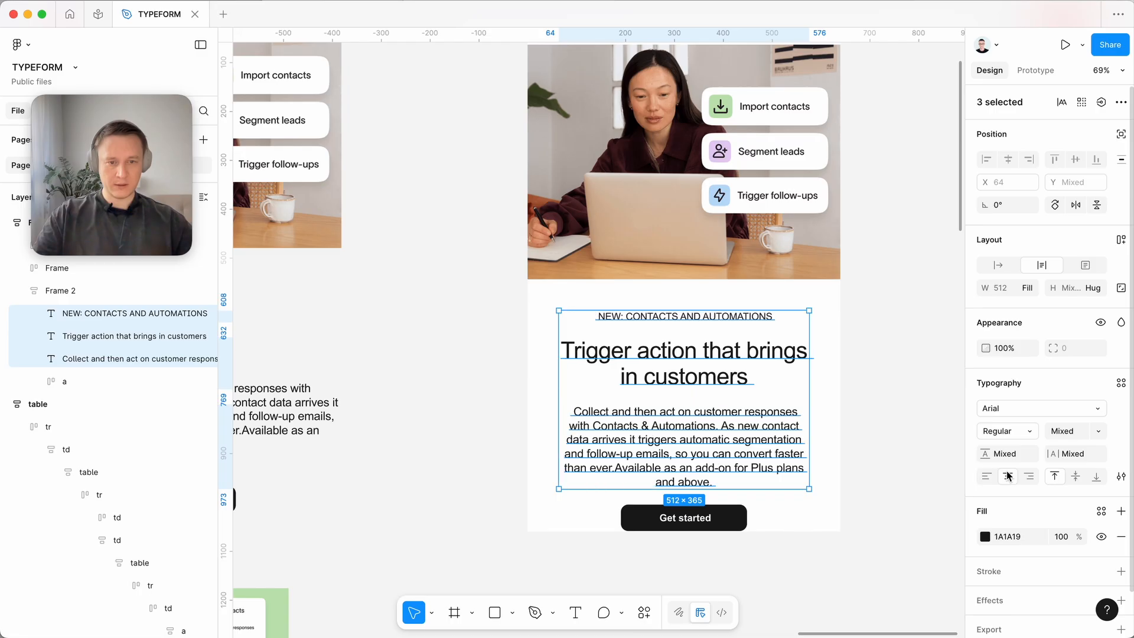
left_click(884, 422)
scroll(649, 177, "down", 2)
scroll(628, 177, "up", 3)
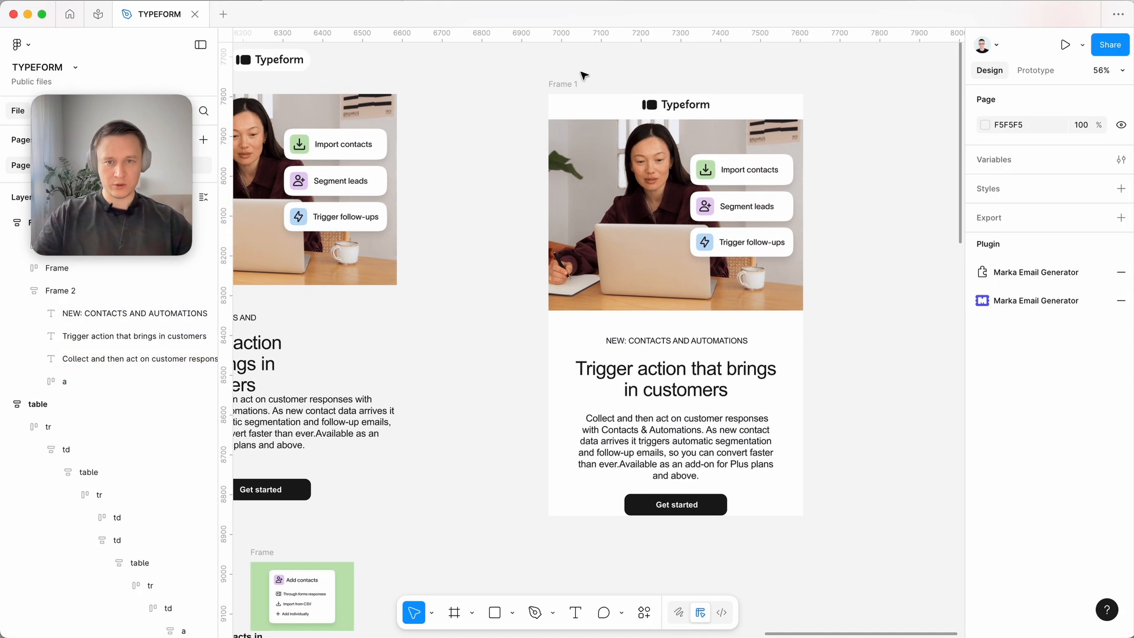
Check the card's corners in the source email and set the outer frame's corner radius to 32.
left_click(562, 83)
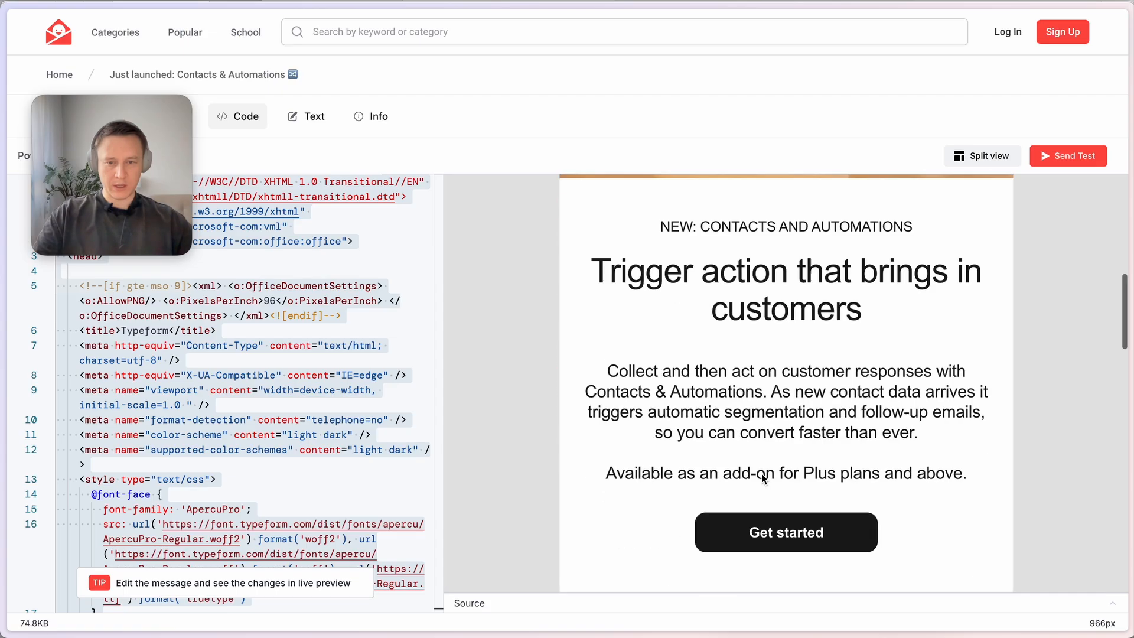
scroll(763, 477, "down", 1)
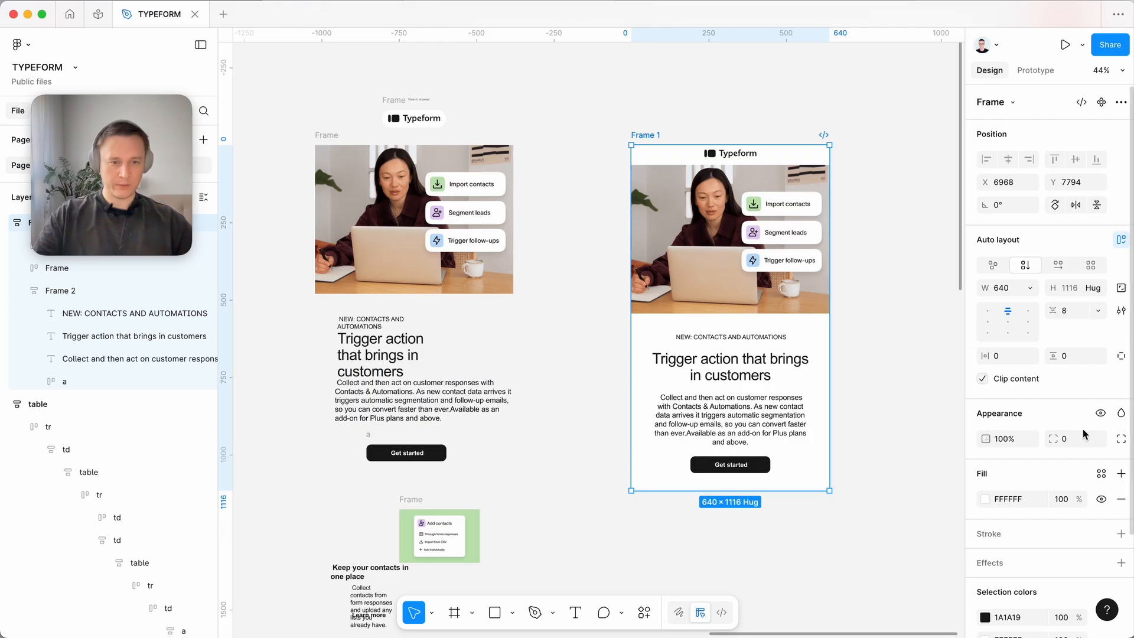
left_click(1079, 439)
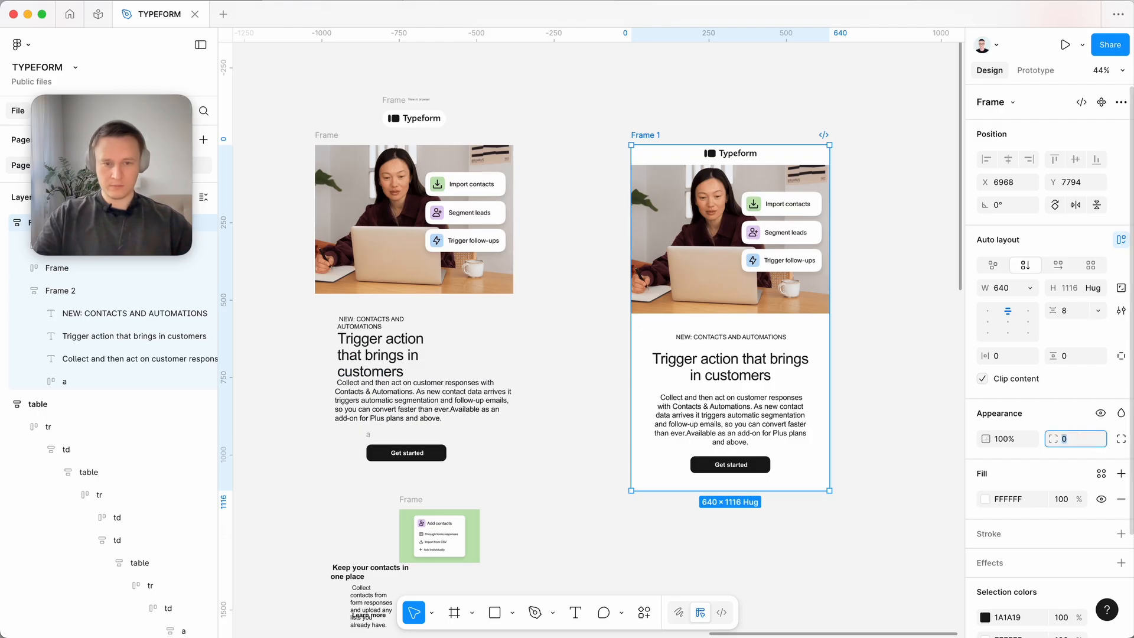
left_click(873, 428)
Set the vertical padding of the text block and the outer frame to 32, and the outer frame's item gap to 32.
scroll(702, 200, "up", 5)
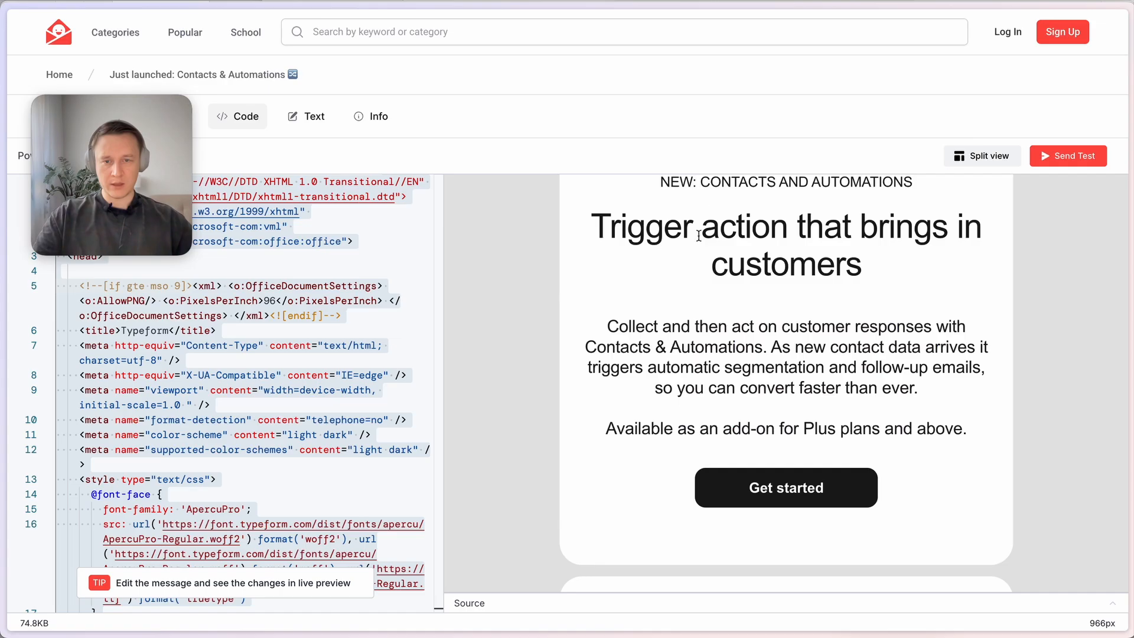
scroll(802, 210, "up", 10)
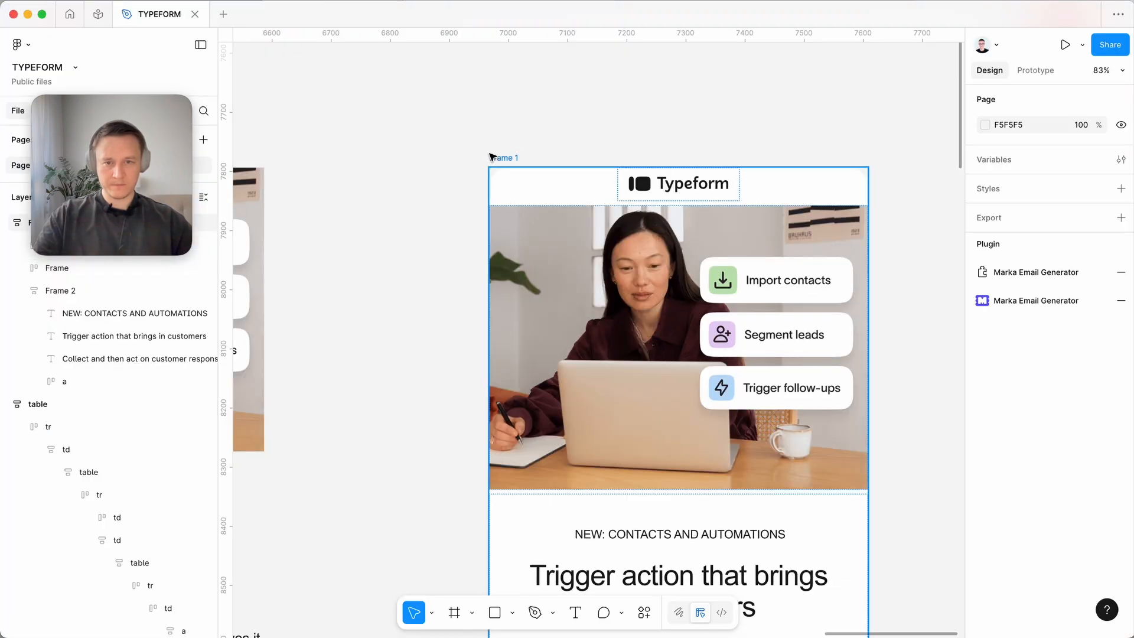
left_click(517, 178)
scroll(518, 180, "down", 2)
scroll(520, 180, "down", 3)
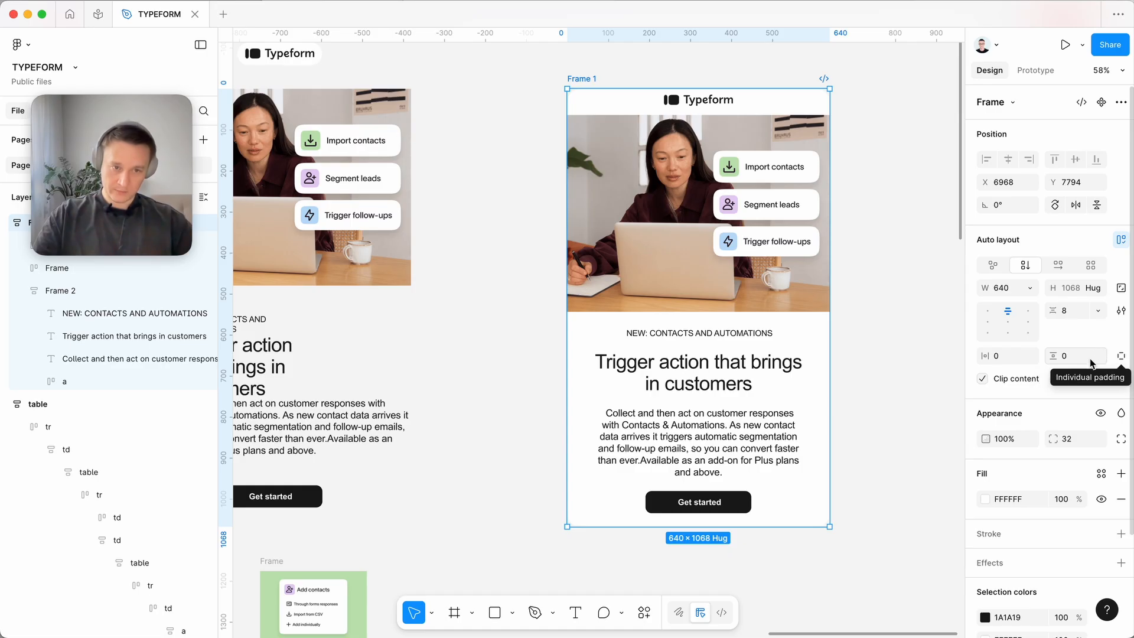
left_click(1068, 360)
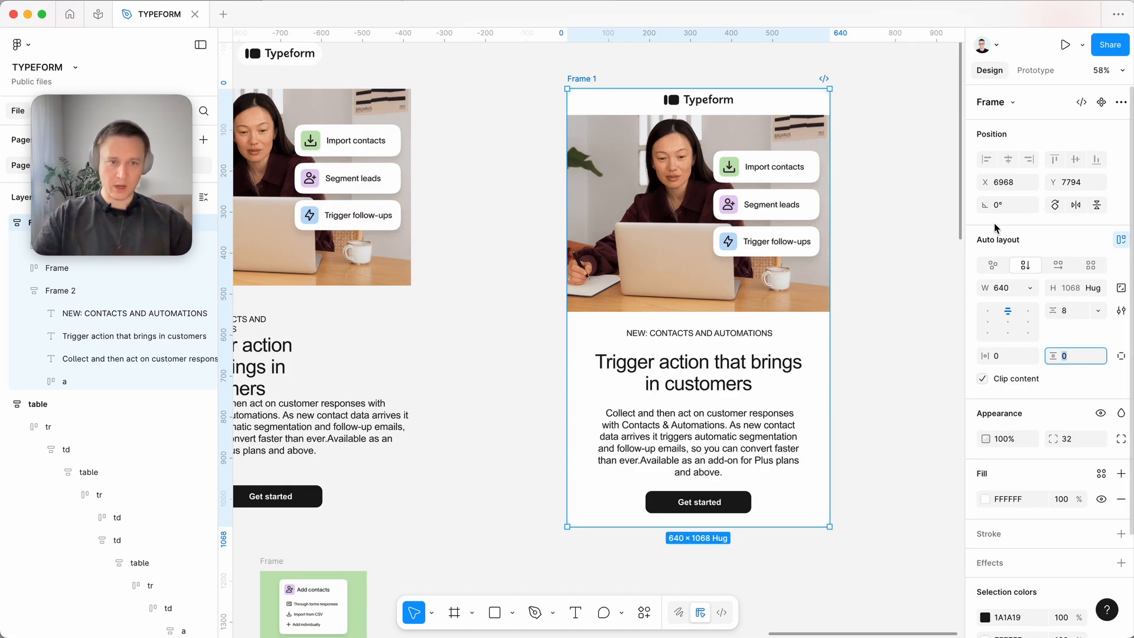
type("32")
key("Return")
left_click(1089, 311)
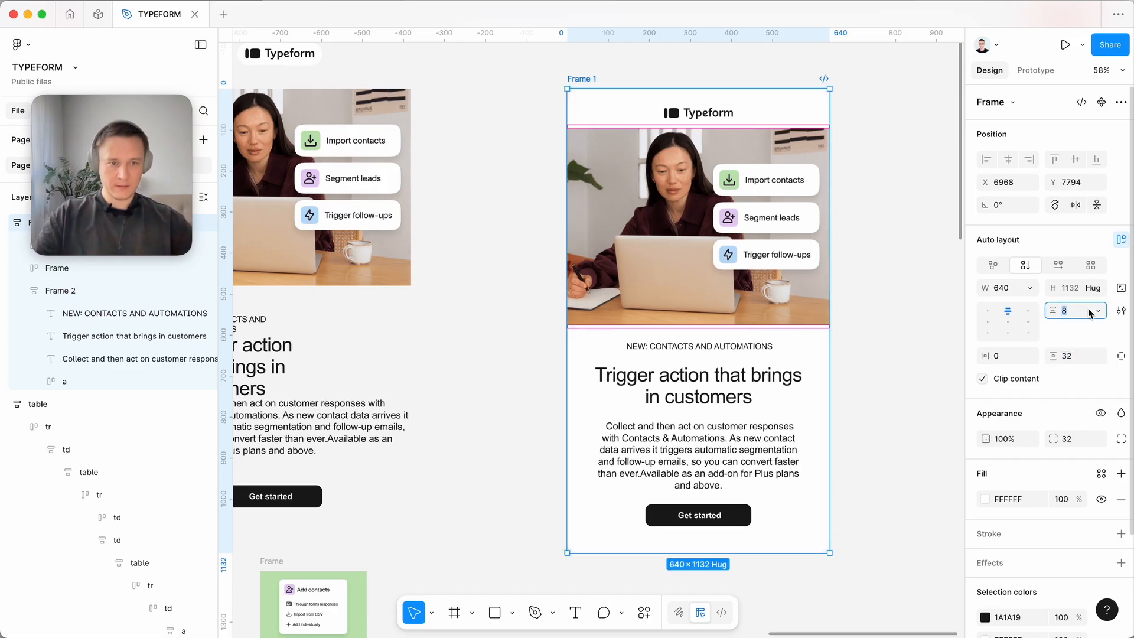
type("32")
key("Return")
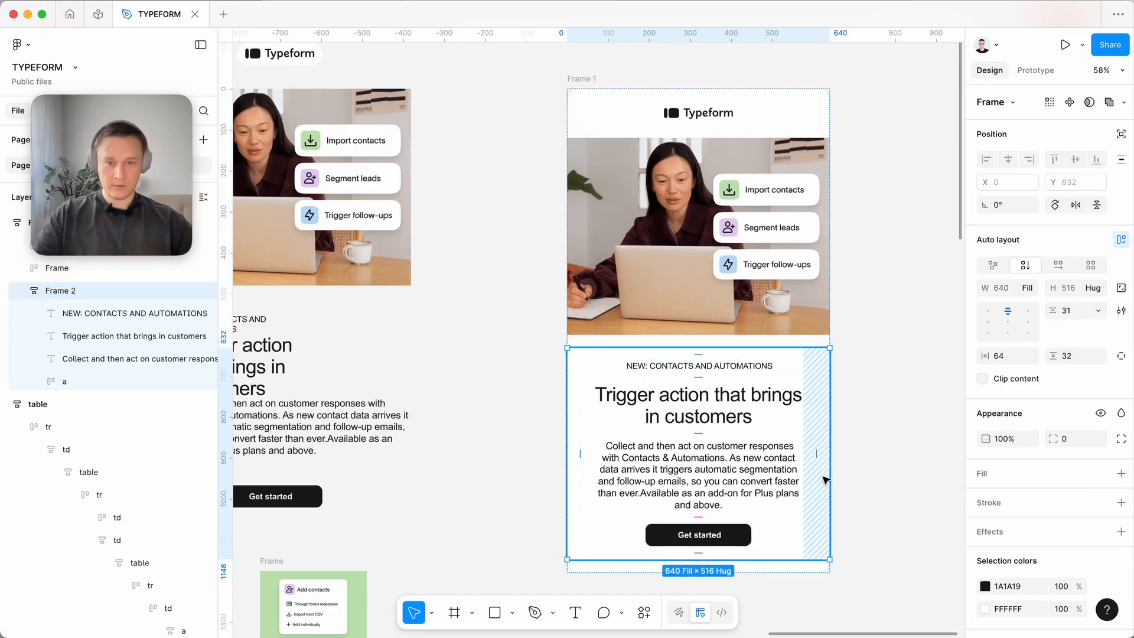
Move the rebuilt frame farther away from the imported email, to about X 7146, Y 7754.
left_click(894, 472)
scroll(894, 472, "down", 2)
left_click_drag(646, 157, 703, 145)
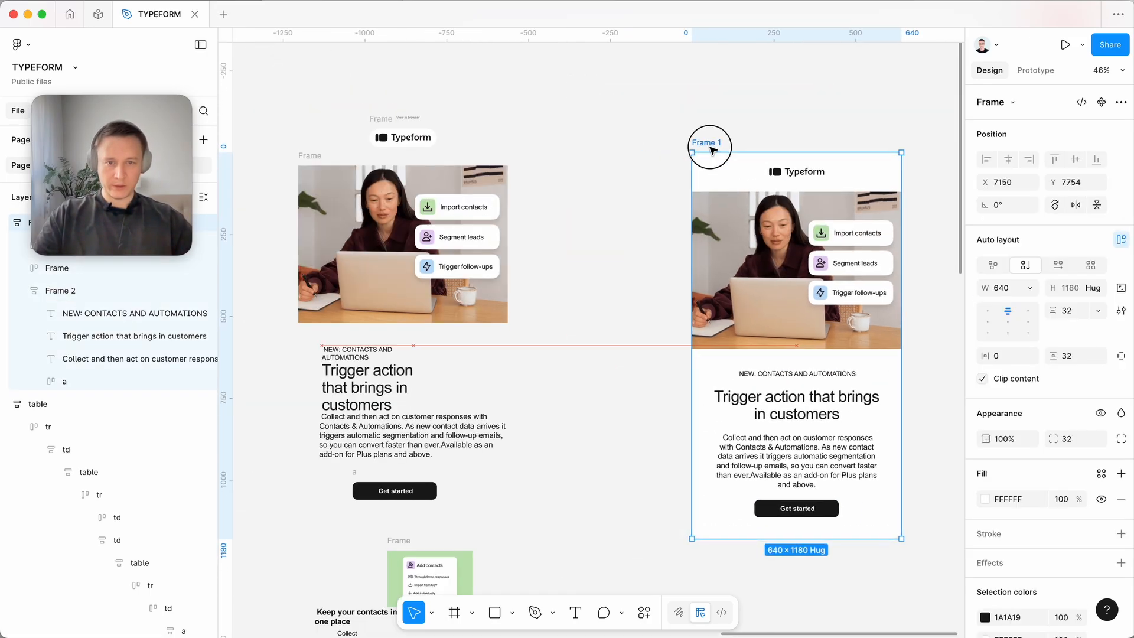
scroll(874, 385, "right", 3)
scroll(902, 386, "down", 2)
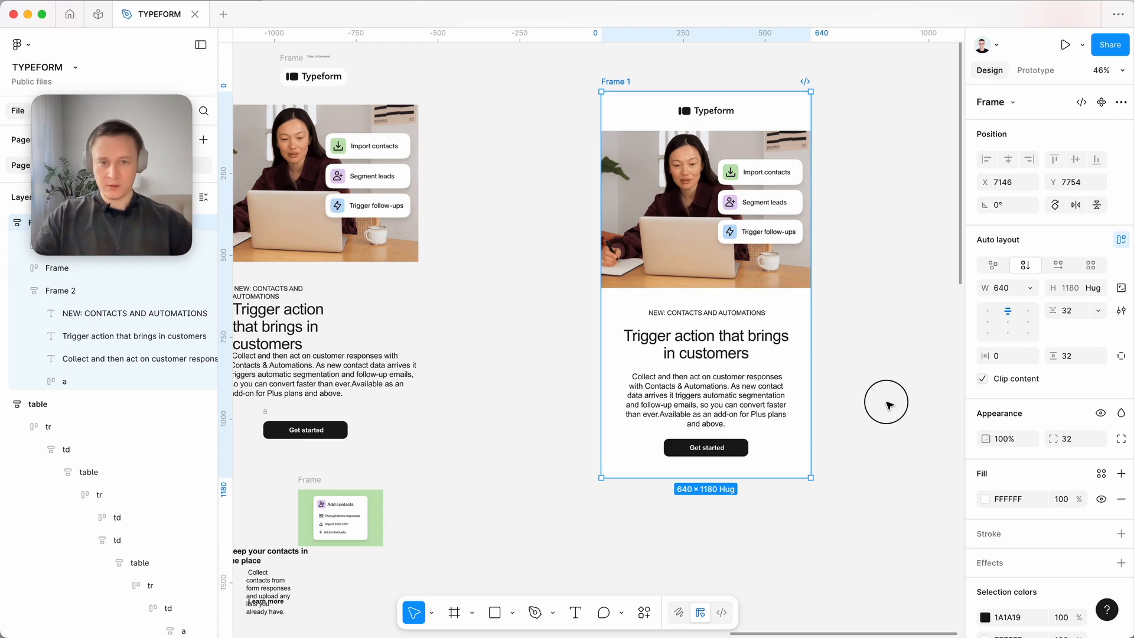
Preview the rebuilt frame with Marka Email Generator and narrow the preview window to inspect the responsive layout.
left_click(883, 402)
left_click(1018, 301)
scroll(846, 286, "left", 2)
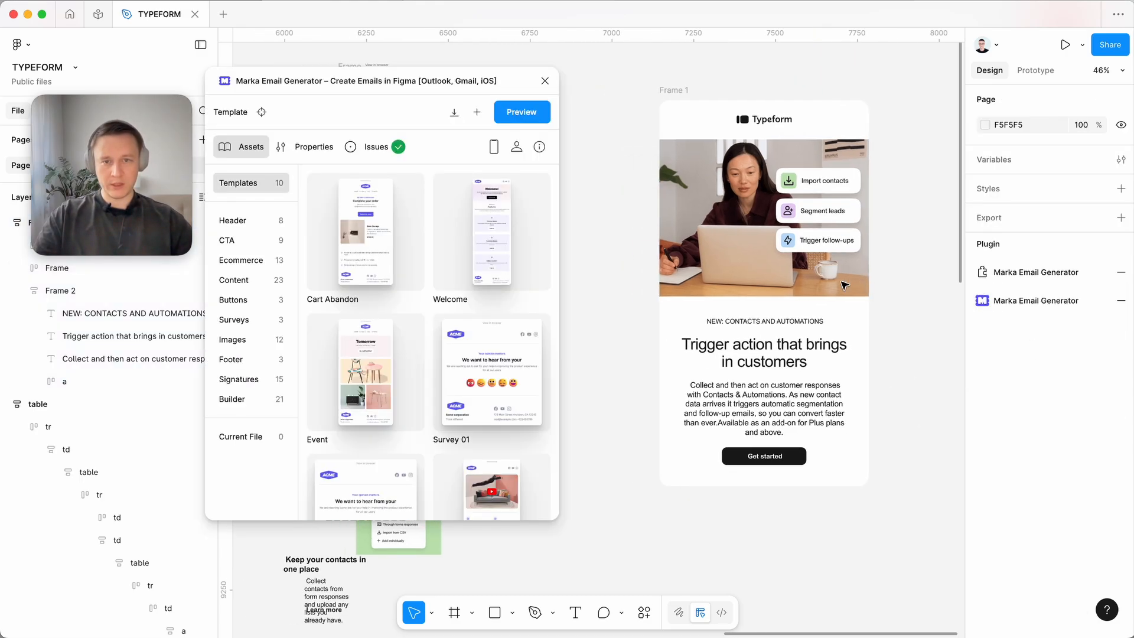
left_click(679, 92)
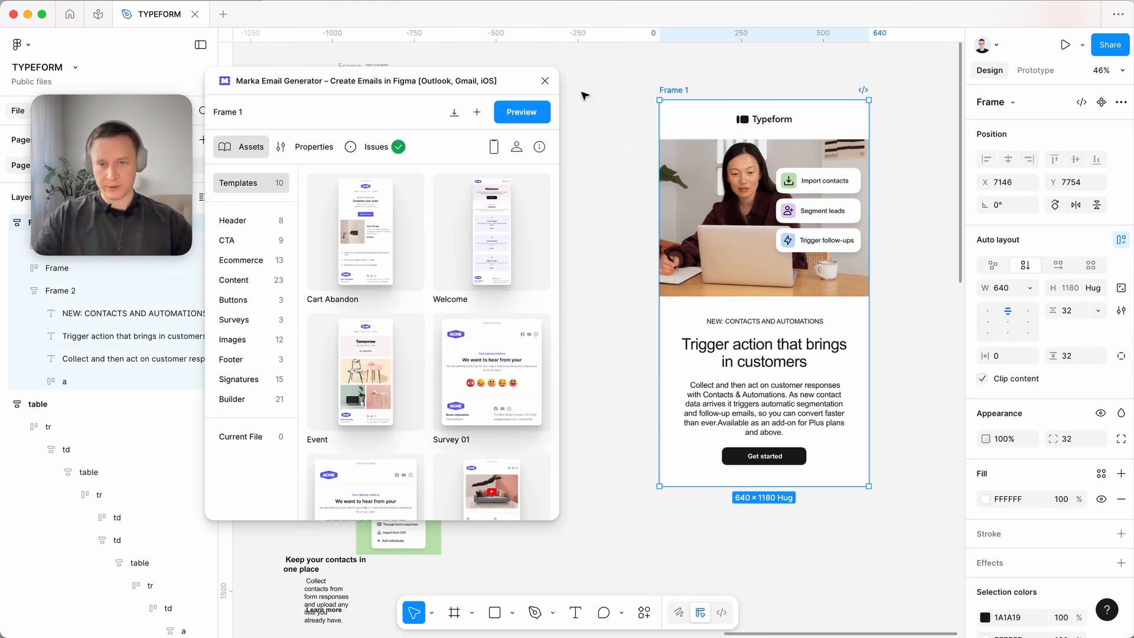
left_click(521, 111)
scroll(676, 441, "down", 5)
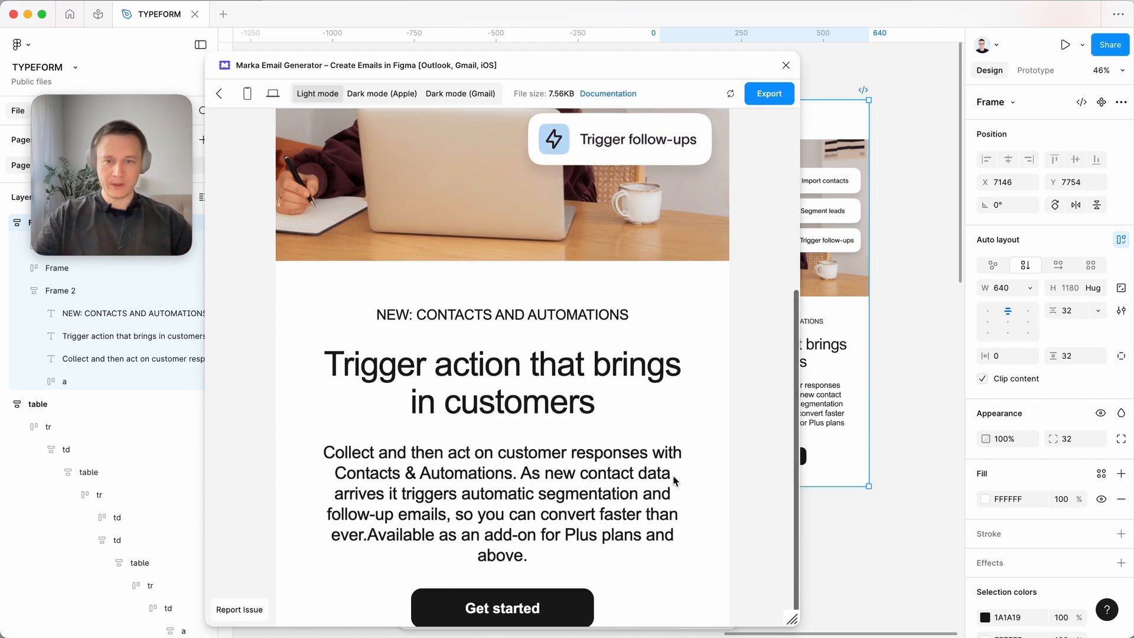
left_click_drag(791, 614, 478, 588)
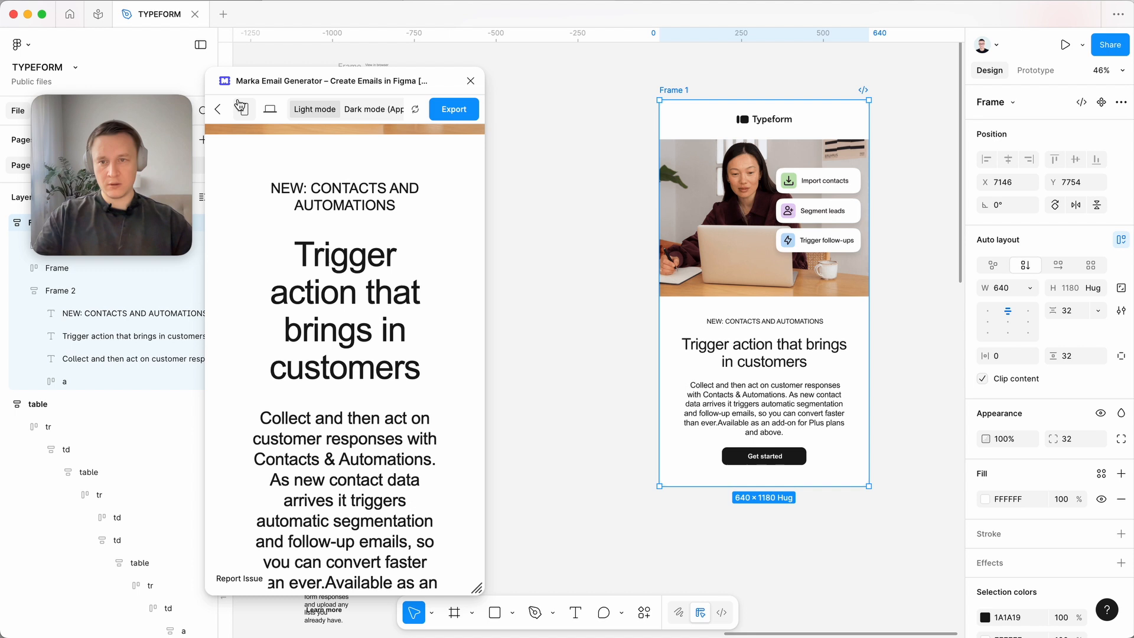
Inspect the email's text, button and header image in the narrow preview, and widen the preview window to check how the layout adapts.
scroll(367, 415, "down", 3)
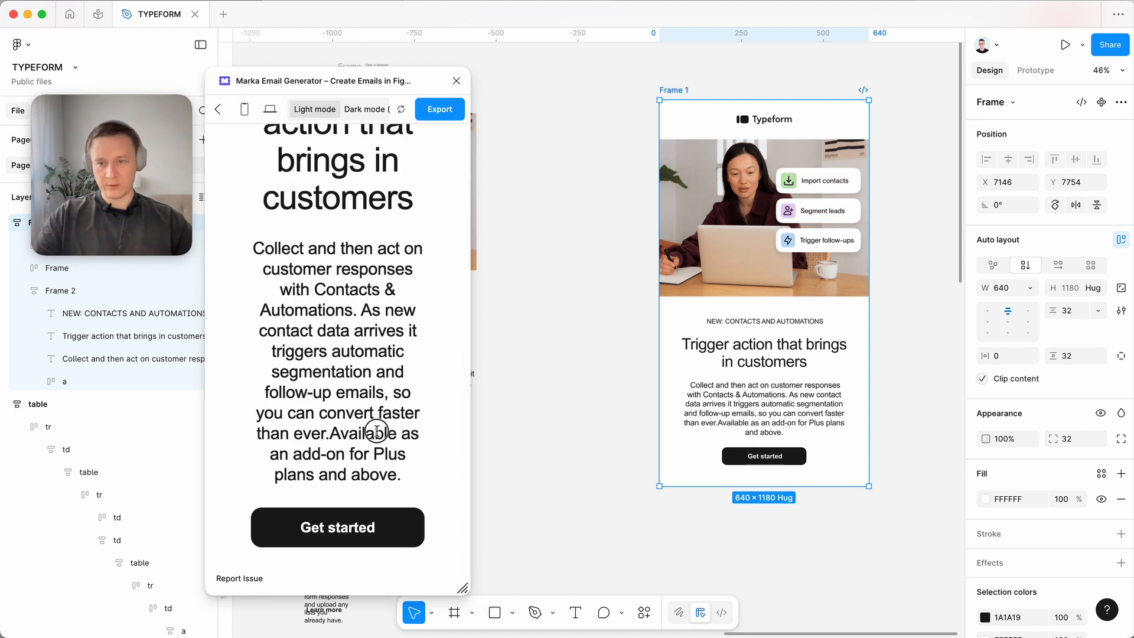
left_click_drag(378, 432, 258, 246)
scroll(377, 294, "up", 8)
left_click_drag(377, 293, 321, 294)
mouse_move(356, 164)
left_mouse_down()
mouse_move(390, 166)
mouse_move(360, 168)
left_mouse_up()
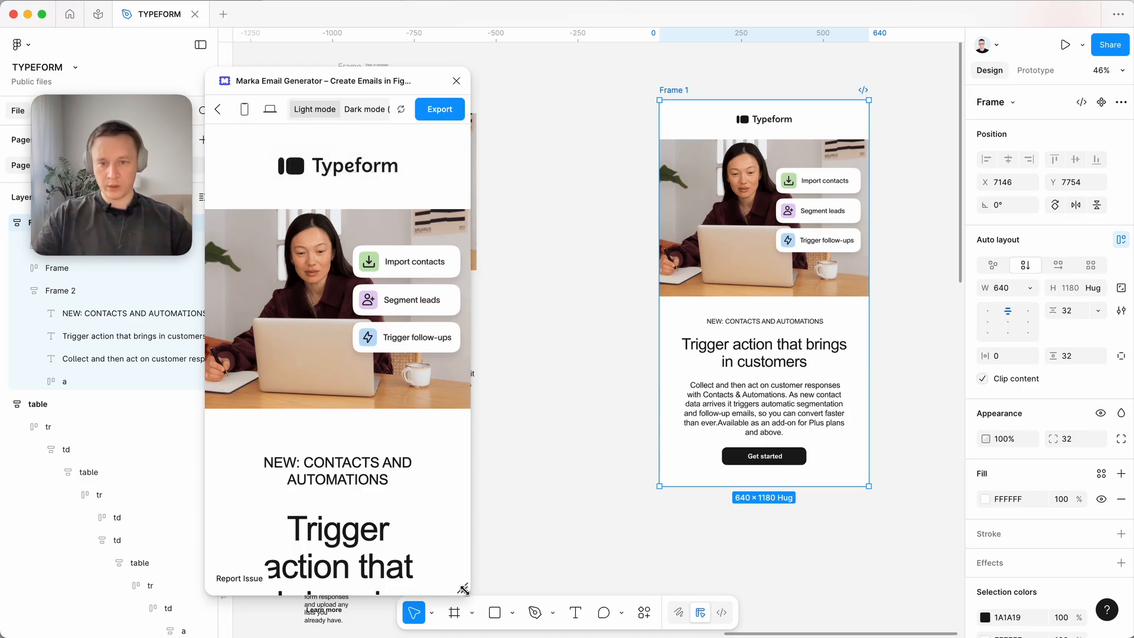
left_click_drag(464, 589, 613, 603)
scroll(512, 321, "down", 3)
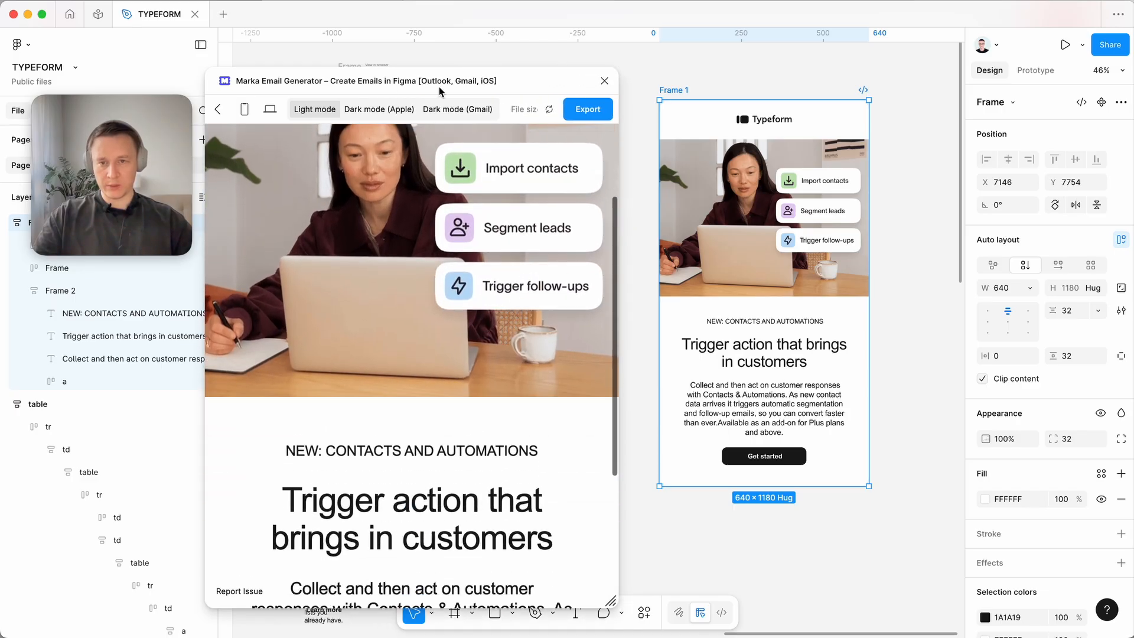
Check the logo in the Gmail dark mode preview, and return to light mode to review the text block.
left_click(479, 109)
scroll(460, 285, "up", 5)
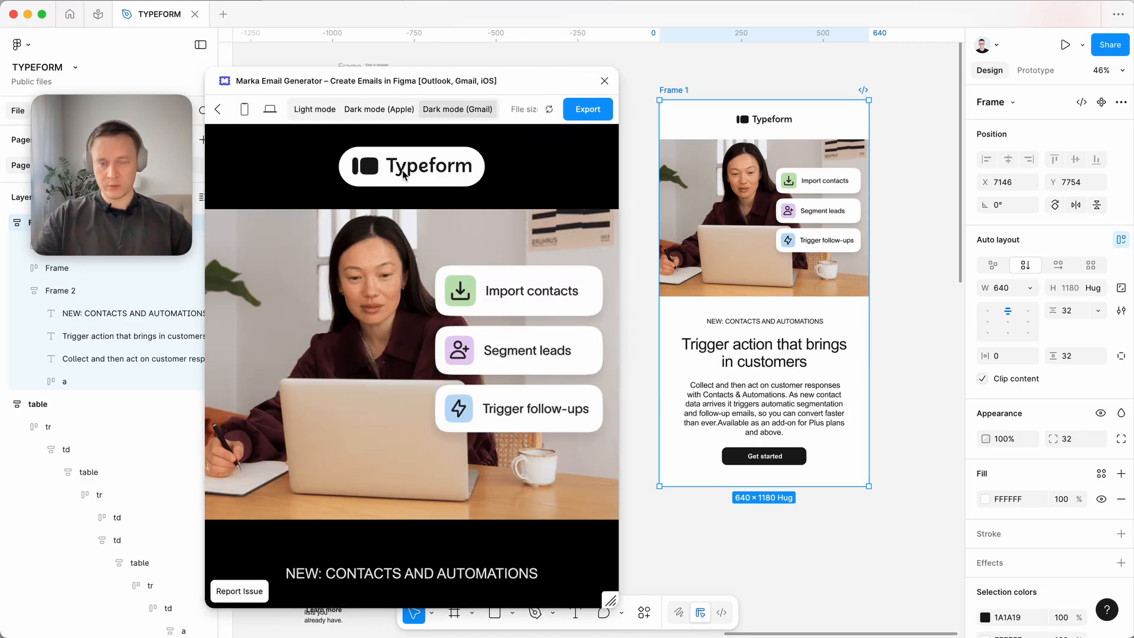
left_click_drag(429, 165, 382, 177)
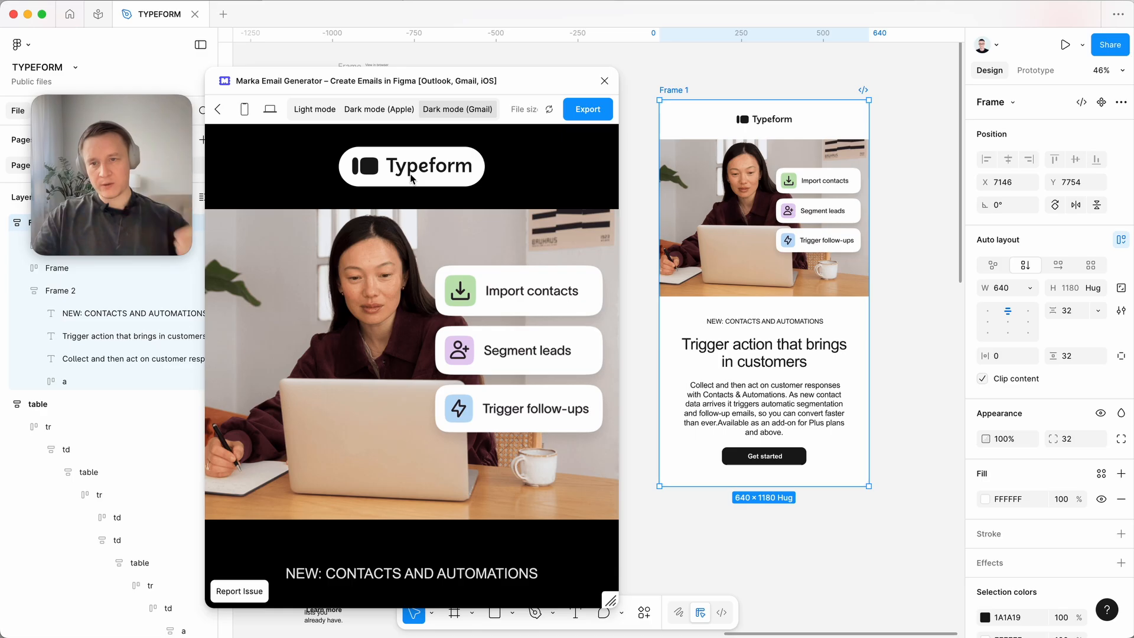
left_click(319, 113)
scroll(591, 502, "down", 5)
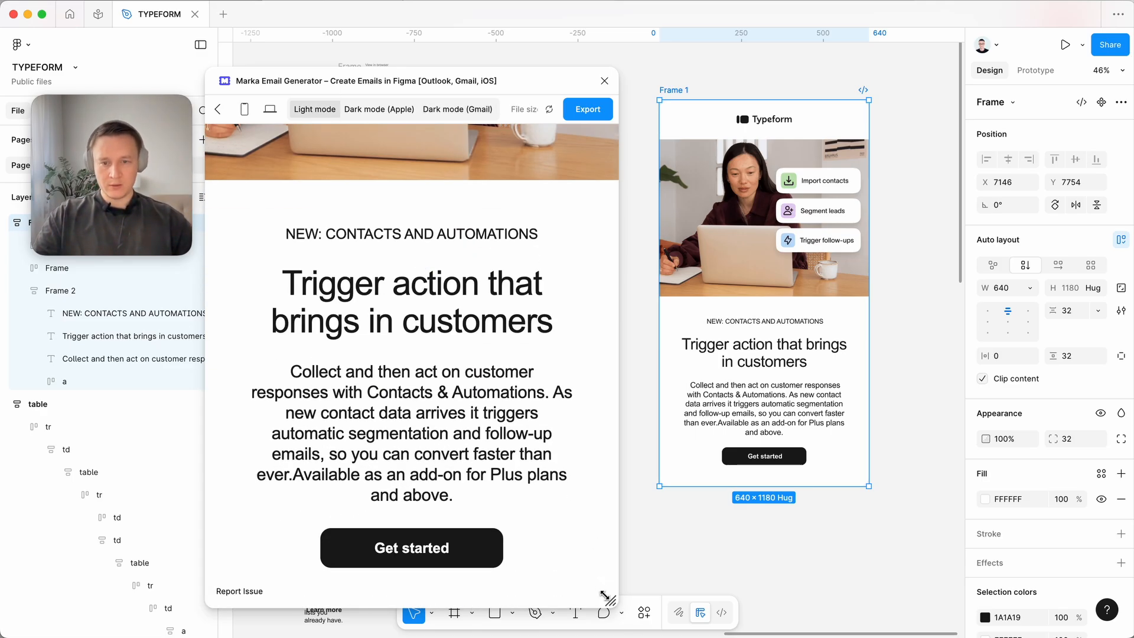
mouse_move(604, 595)
left_mouse_down()
mouse_move(491, 615)
mouse_move(606, 574)
left_mouse_up()
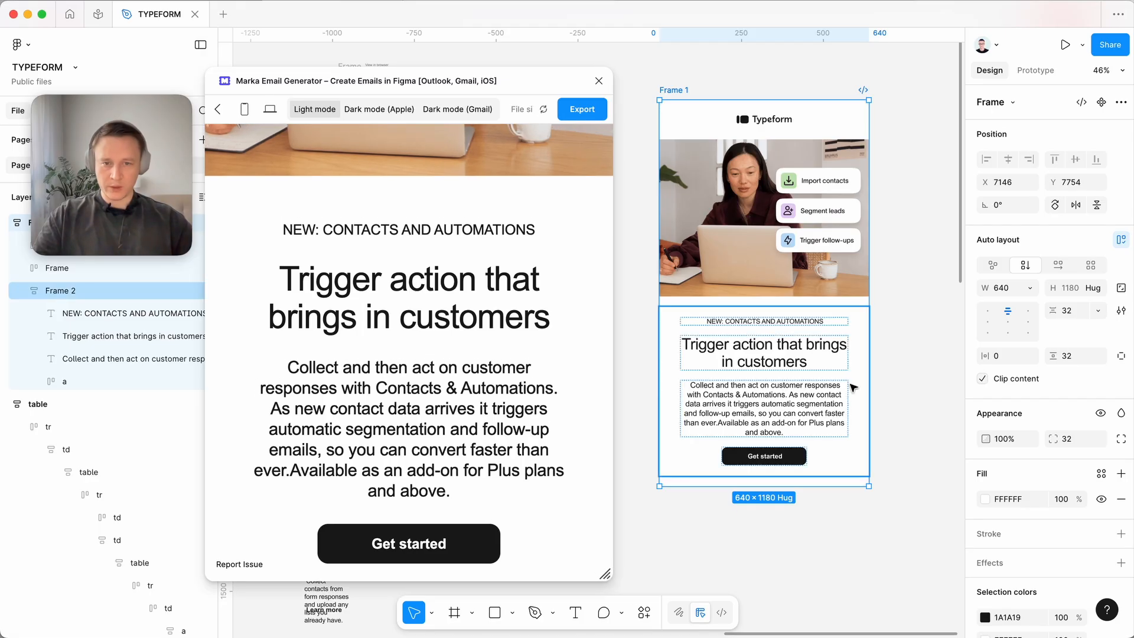
Set the heading's mobile font size to 28 px and mobile line height to 32 px in Marka's properties.
left_click(757, 363)
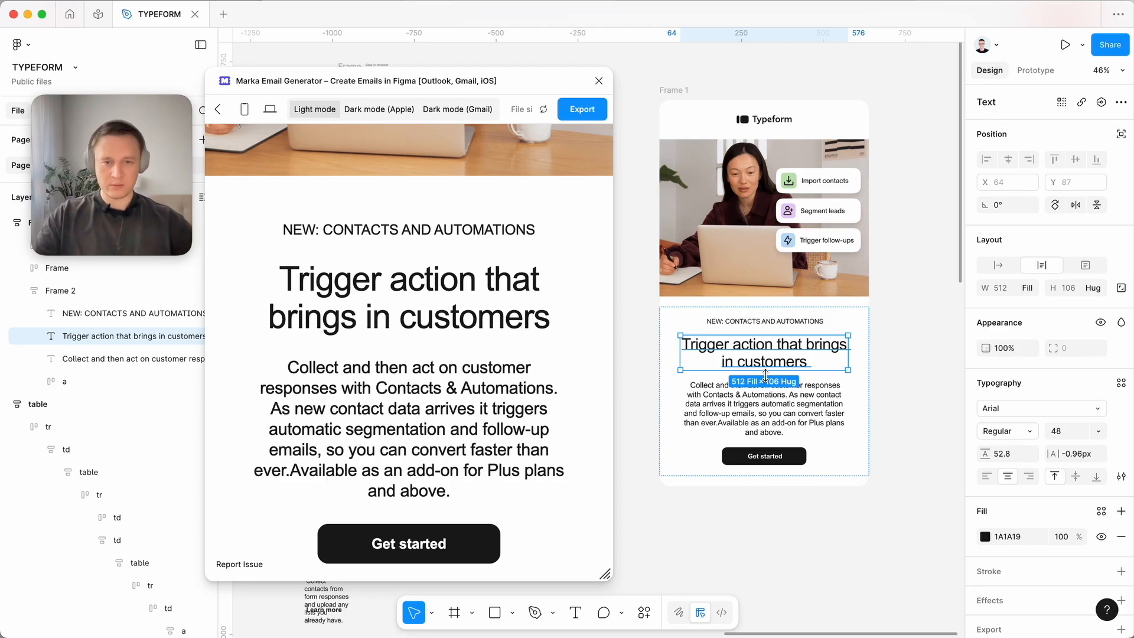
left_click(218, 109)
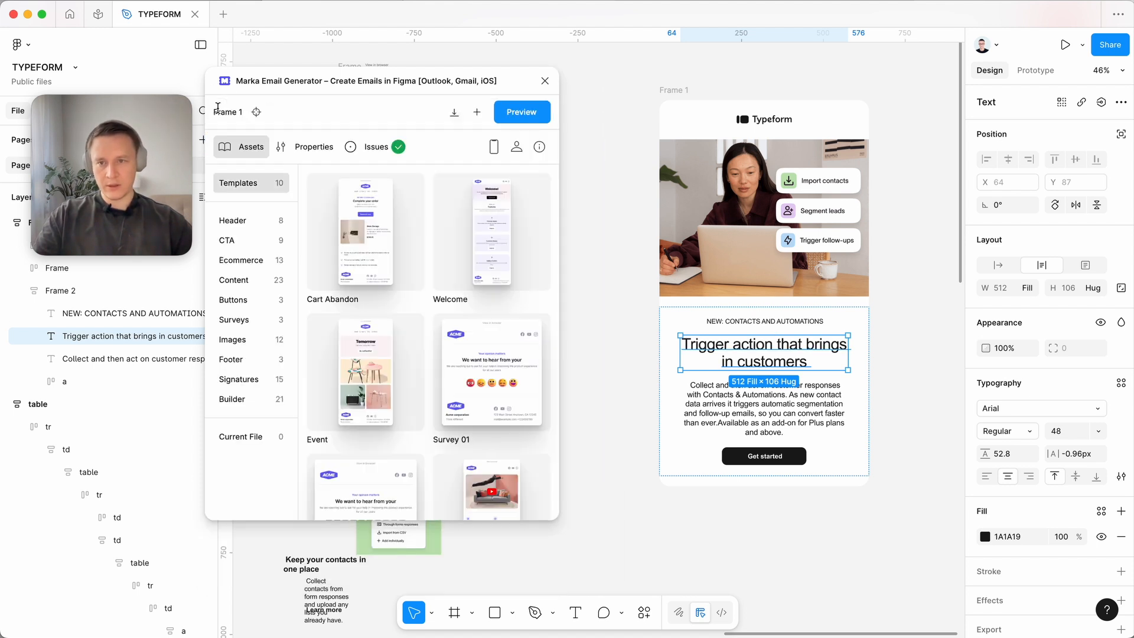
left_click(316, 149)
scroll(433, 402, "down", 2)
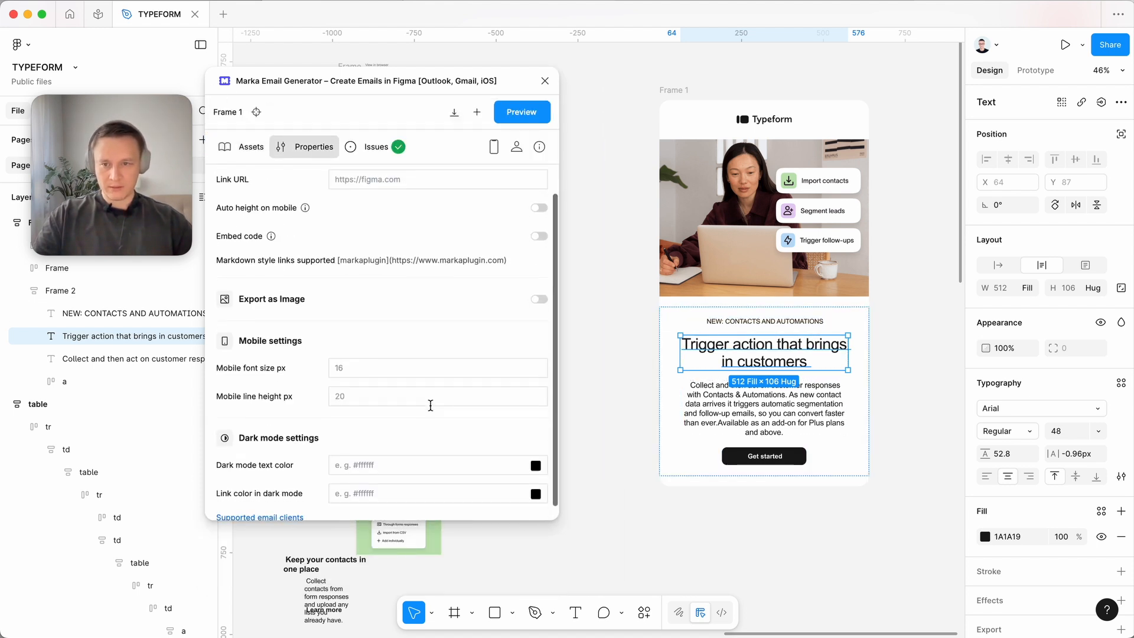
left_click(391, 363)
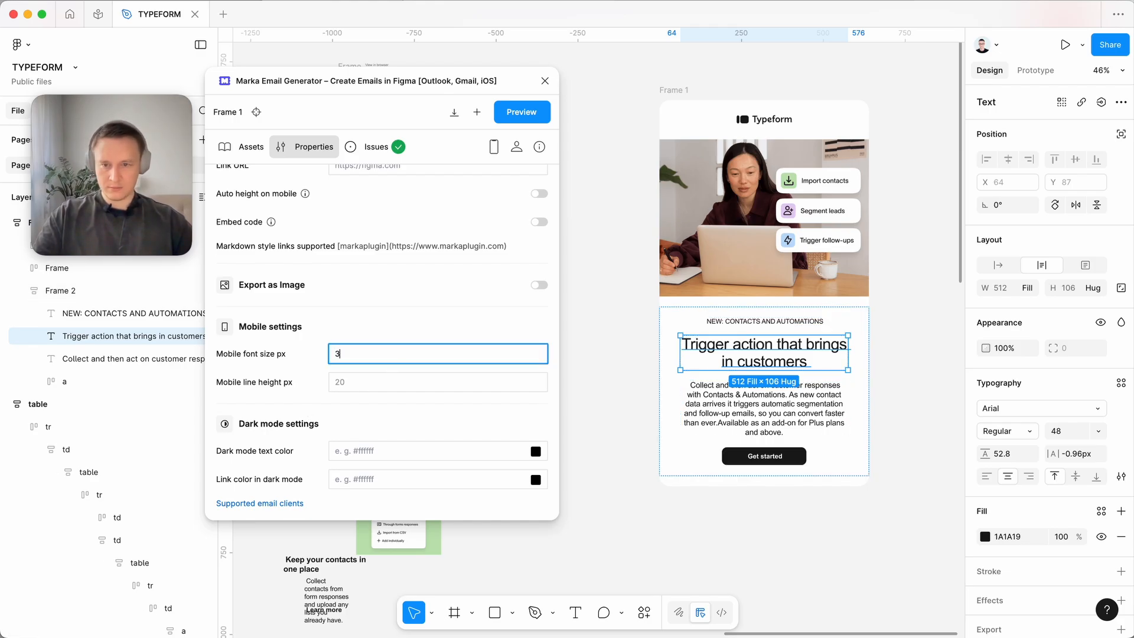
type("32")
left_click(392, 383)
type("32")
double_click(375, 357)
type("28")
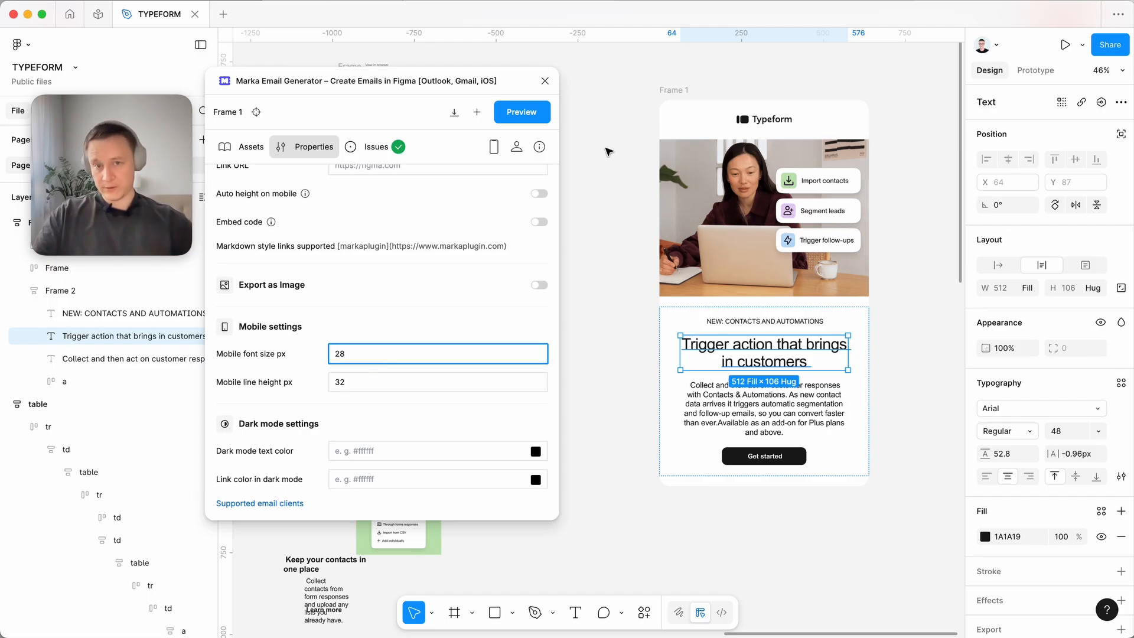
Preview the whole email at mobile width to check the heading, and widen the preview window to compare.
left_click(677, 90)
left_click(545, 112)
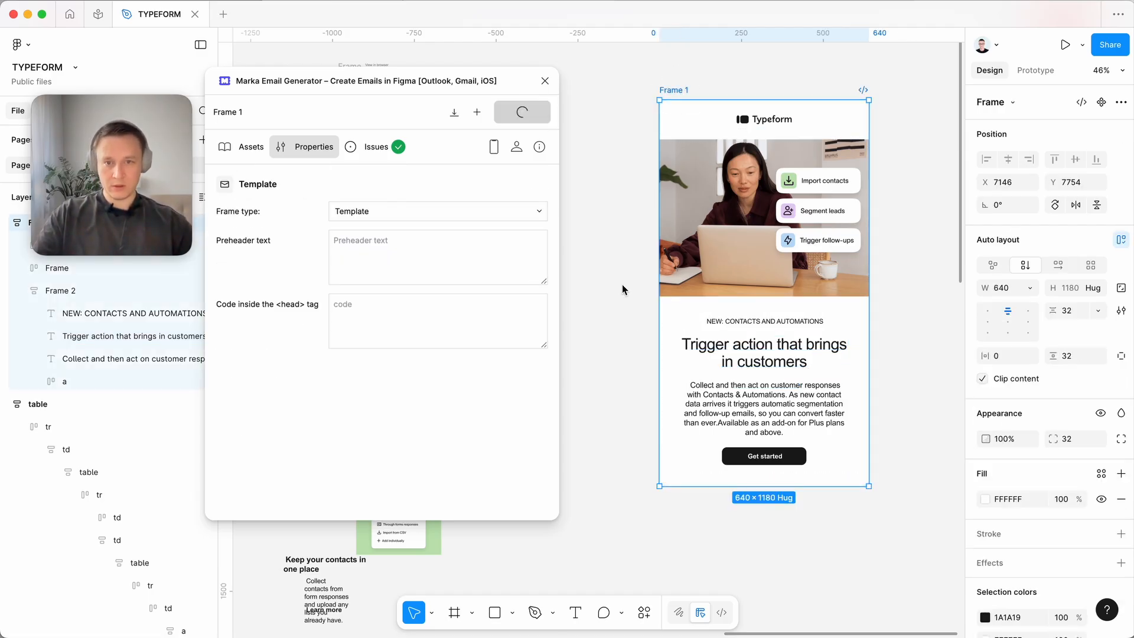
left_click(247, 109)
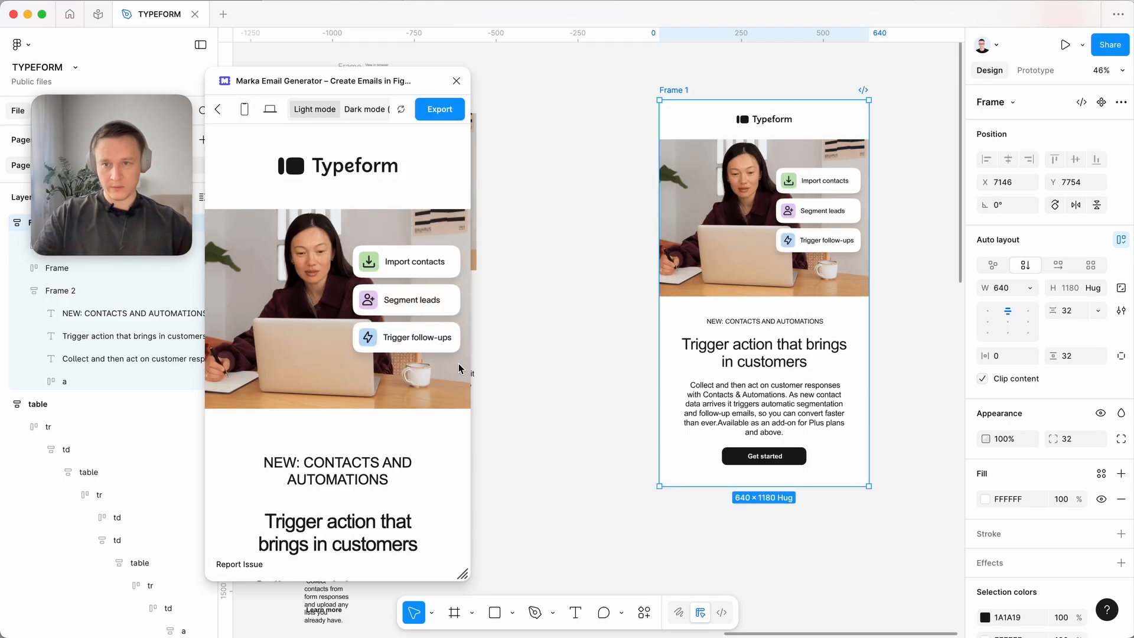
scroll(458, 363, "down", 5)
scroll(416, 482, "down", 2)
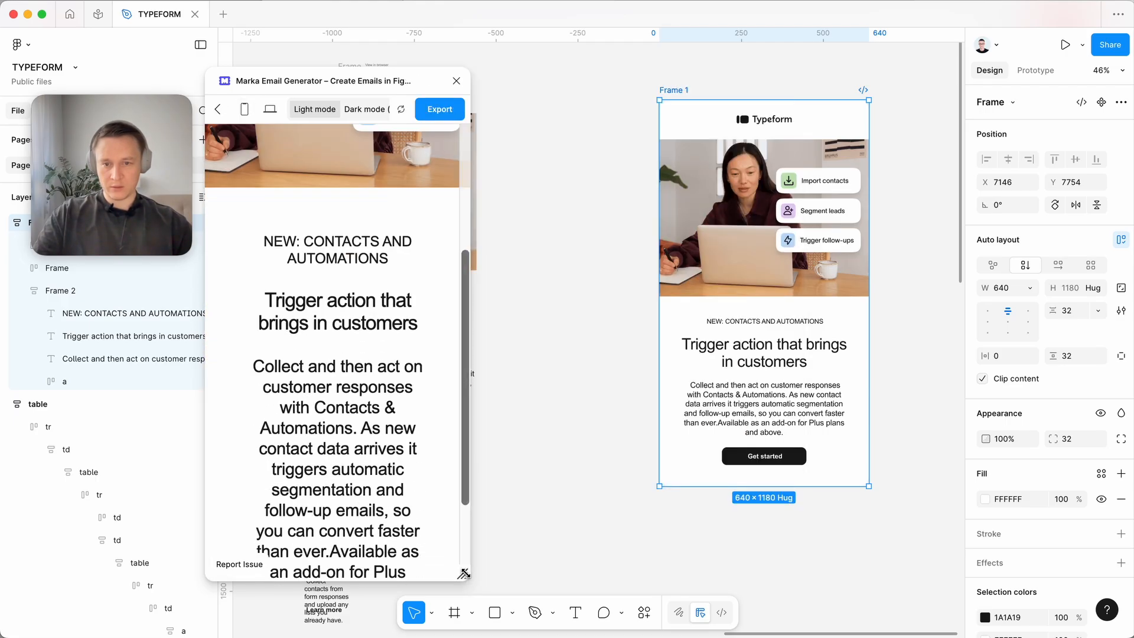
left_click_drag(462, 574, 674, 573)
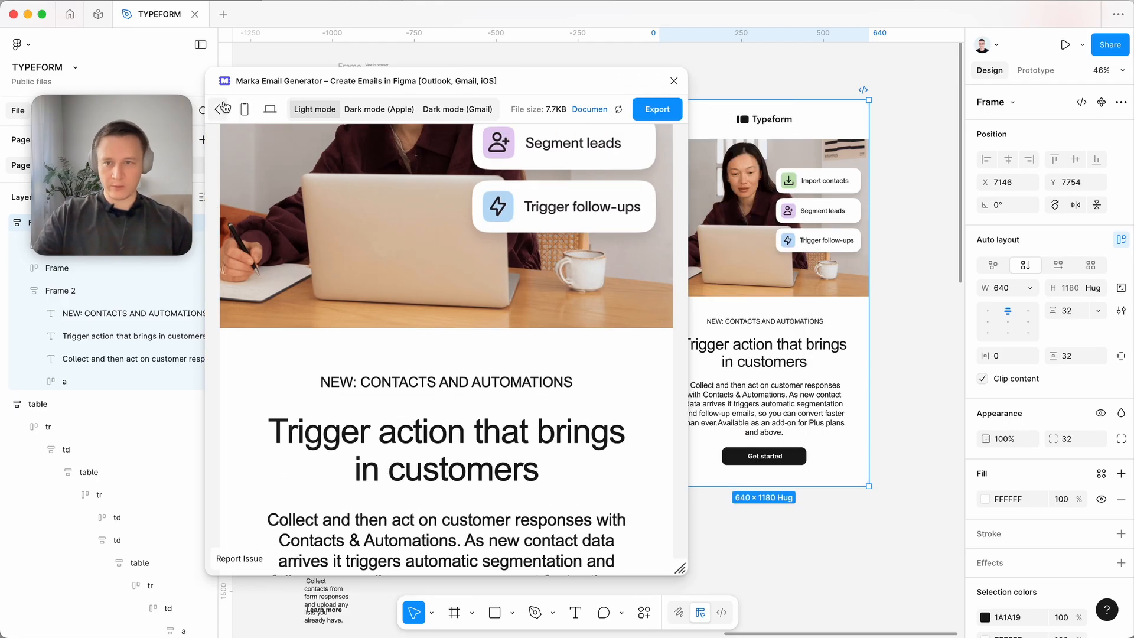
Set the body paragraph's mobile font size to 20 px and mobile line height to 24 px.
left_click(218, 108)
left_click(762, 420)
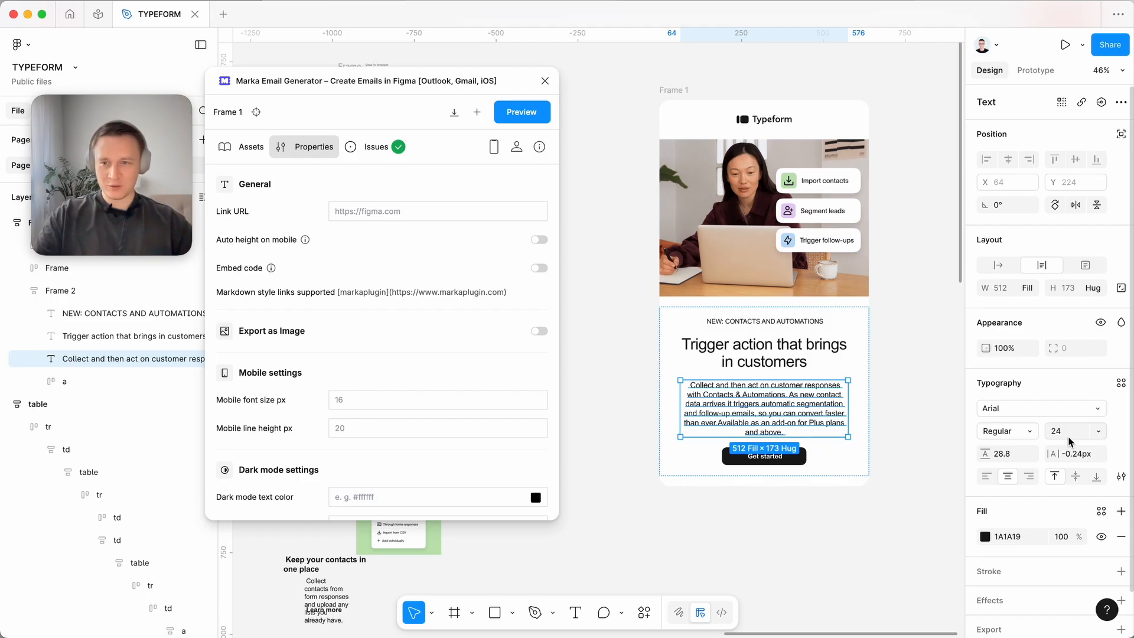
left_click(411, 403)
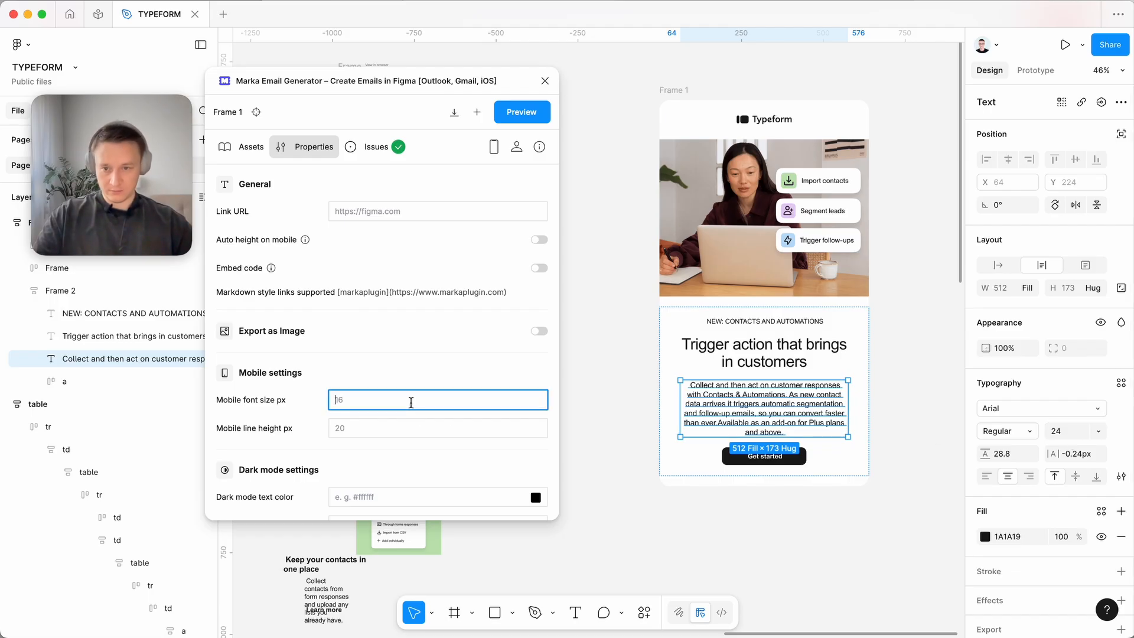
type("20")
key("Tab")
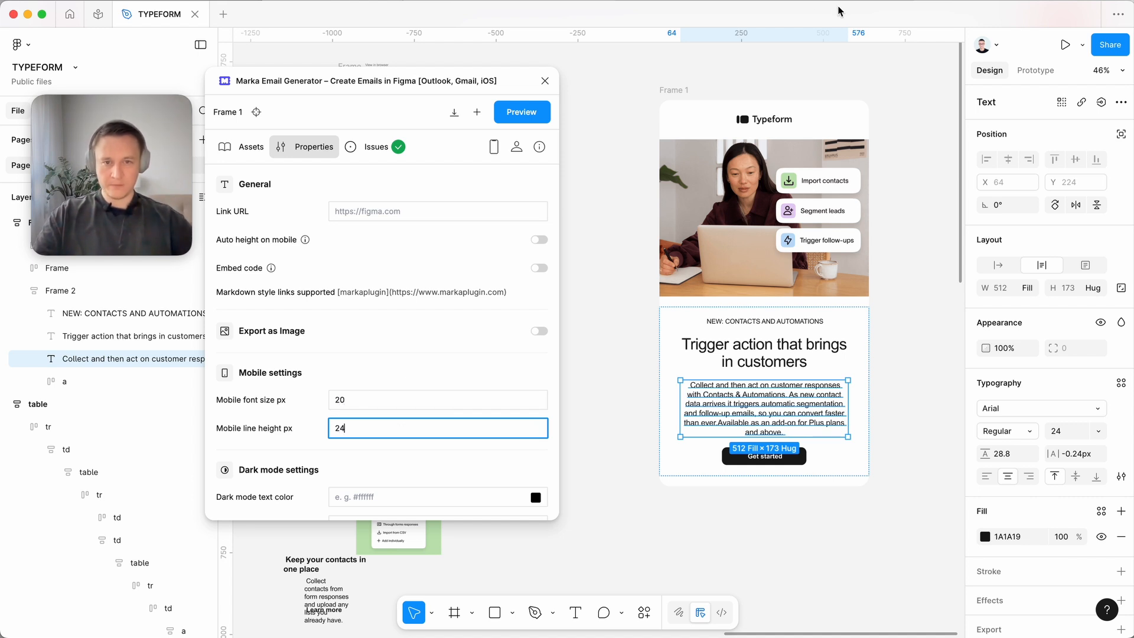
Preview the whole email again and narrow the preview window to check the body paragraph.
left_click(674, 90)
left_click(521, 112)
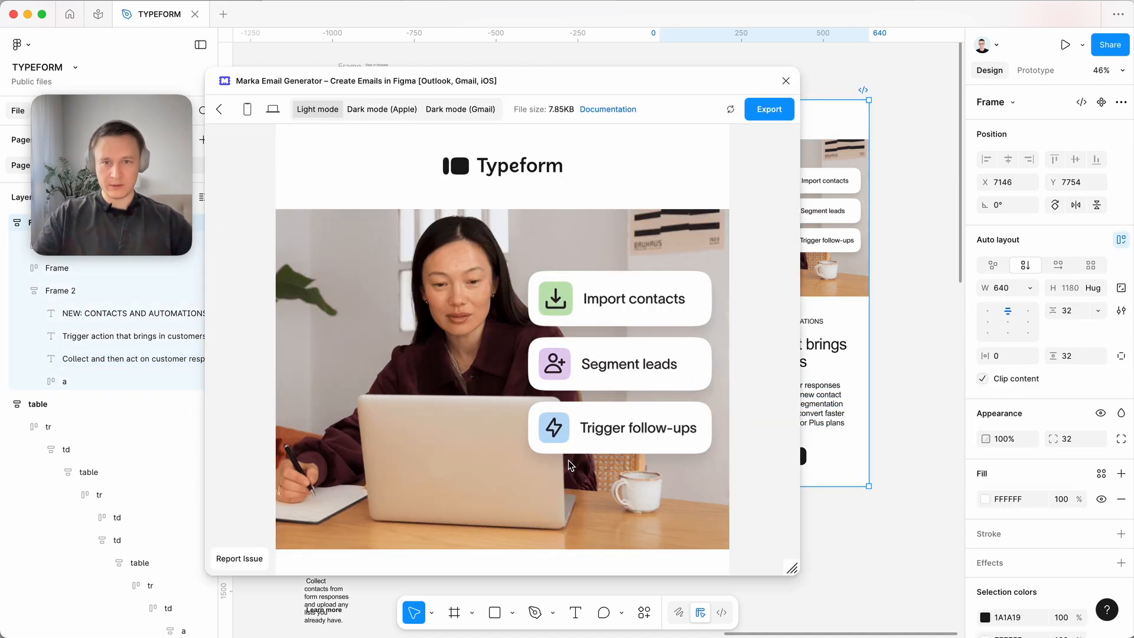
scroll(570, 465, "down", 8)
left_click(805, 571)
left_click_drag(786, 567, 698, 566)
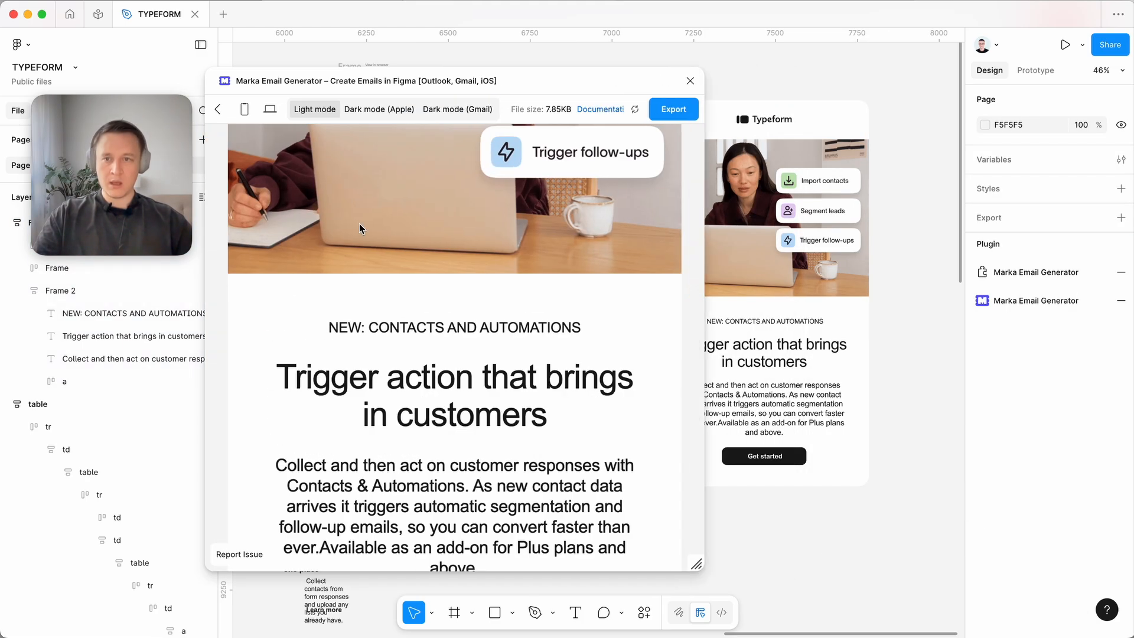
Select the parent frame of the "Get started" text and set its frame type to Button.
left_click(218, 110)
left_click(768, 457)
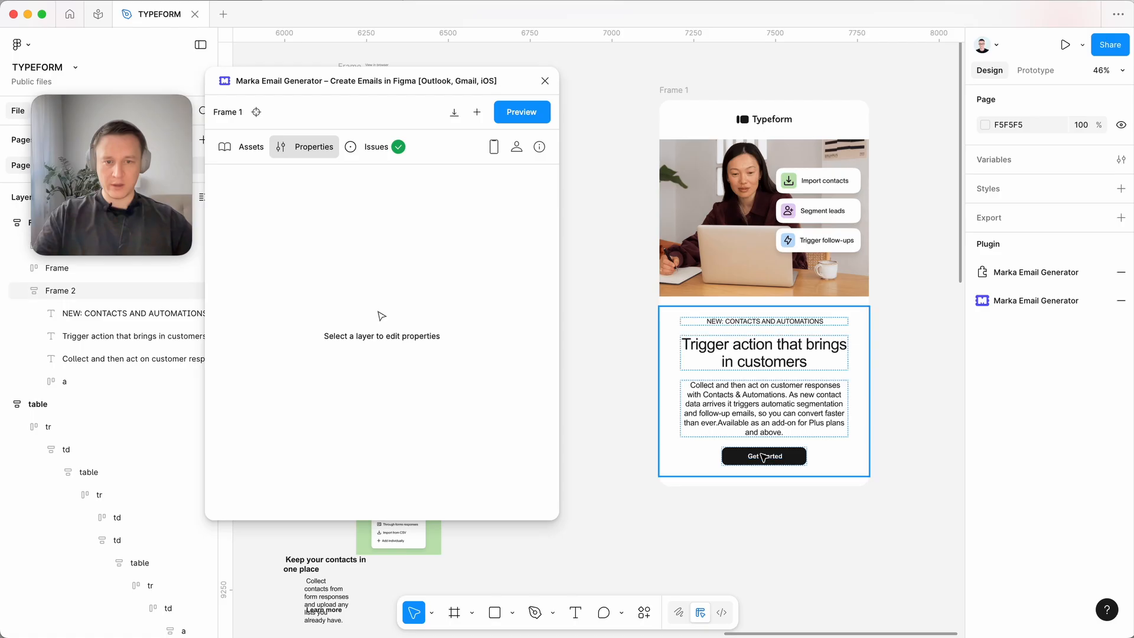
double_click(764, 459)
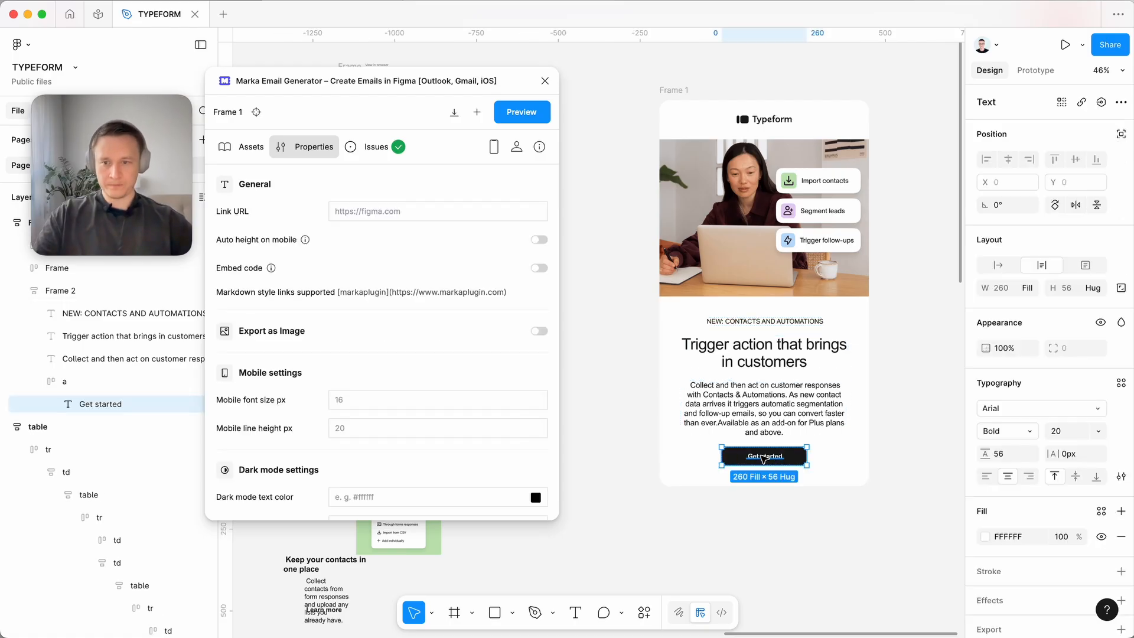
key("shift+Return")
scroll(764, 458, "up", 6)
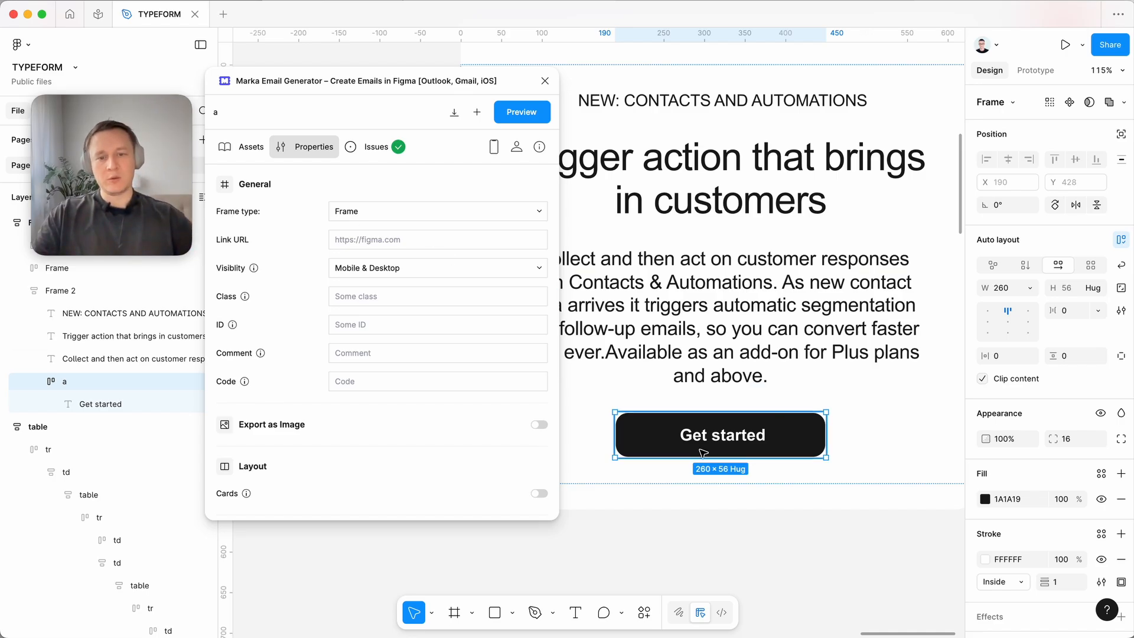
scroll(756, 413, "down", 3)
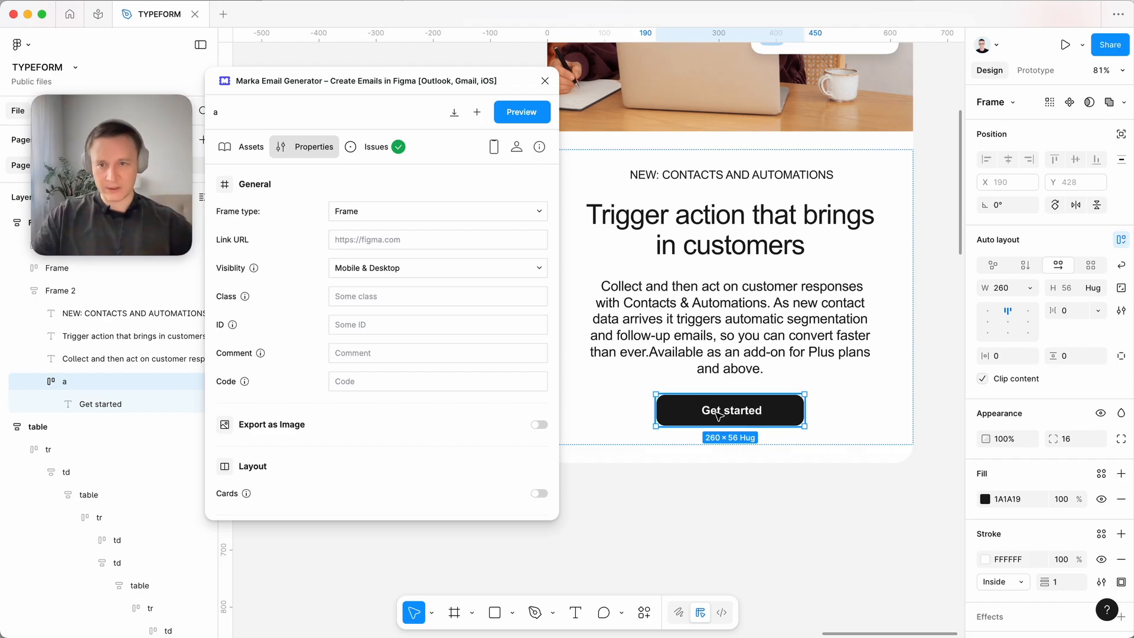
left_click(380, 210)
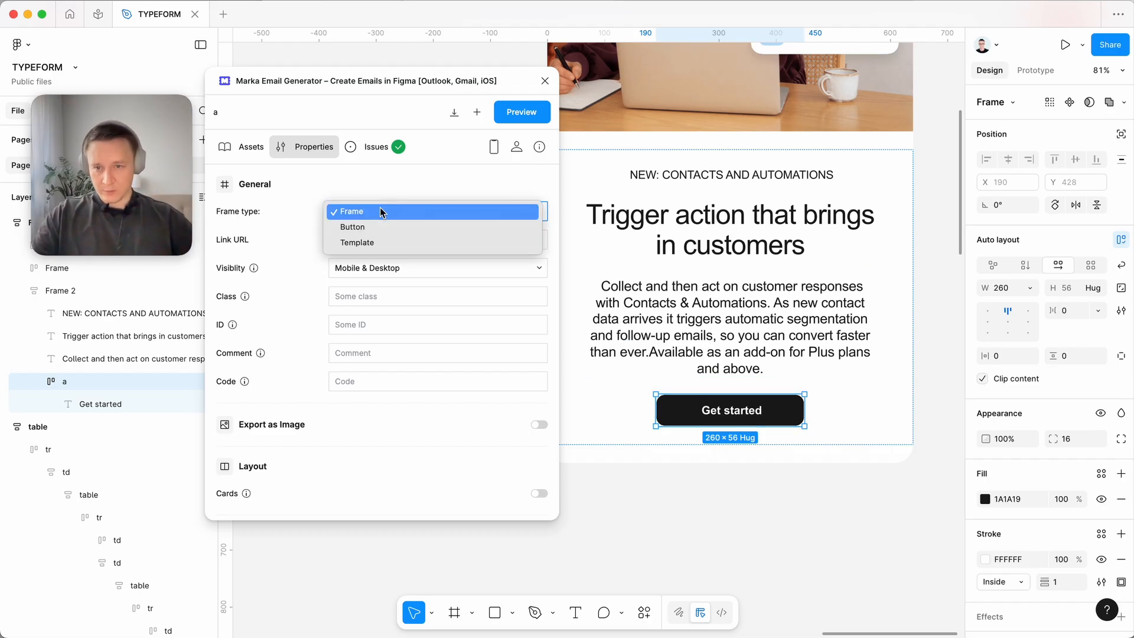
left_click(376, 223)
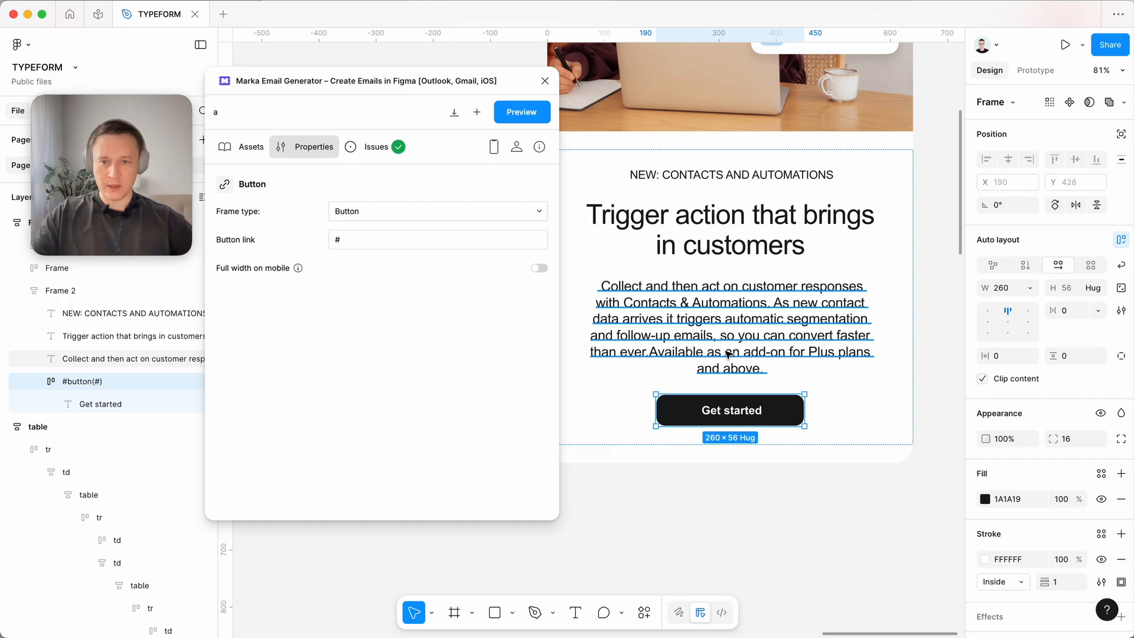
scroll(728, 354, "down", 5)
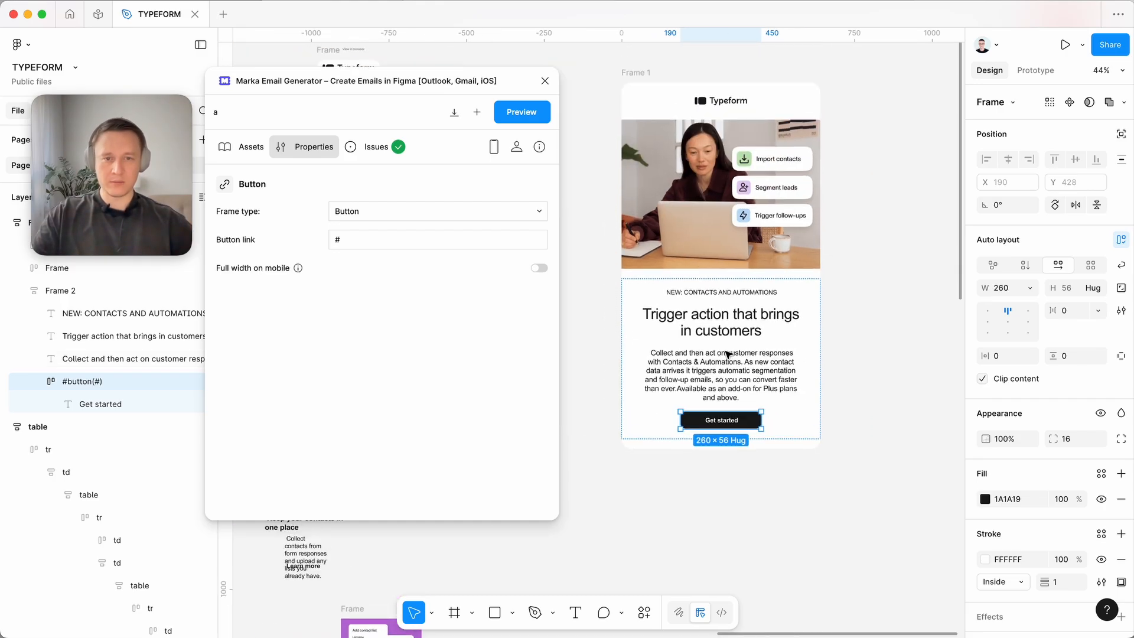
scroll(728, 355, "up", 5)
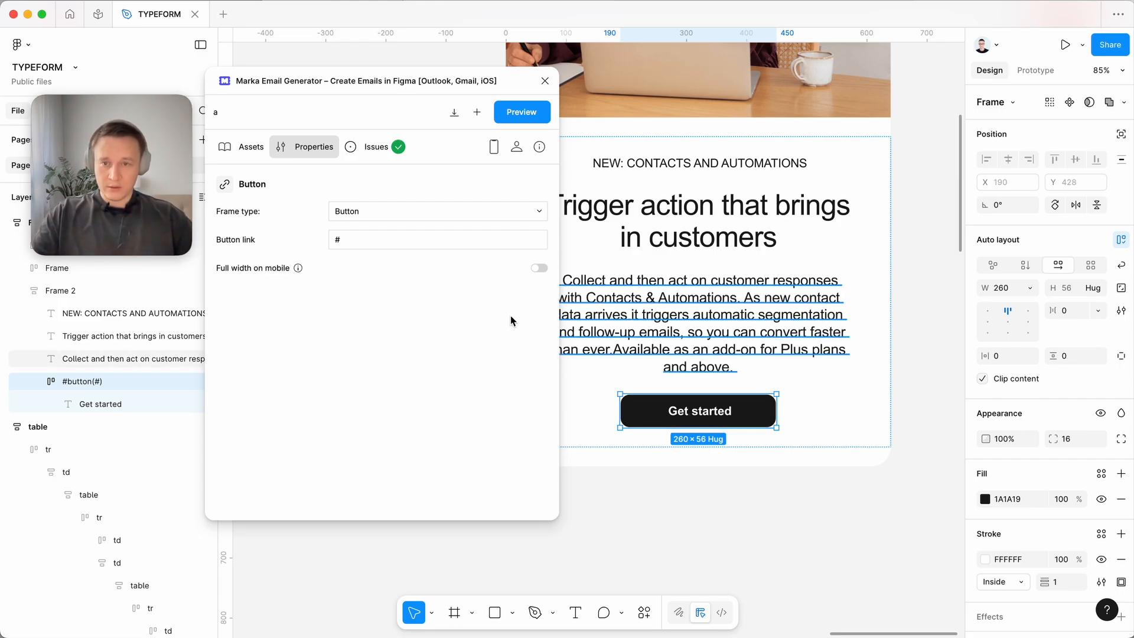
left_click(367, 238)
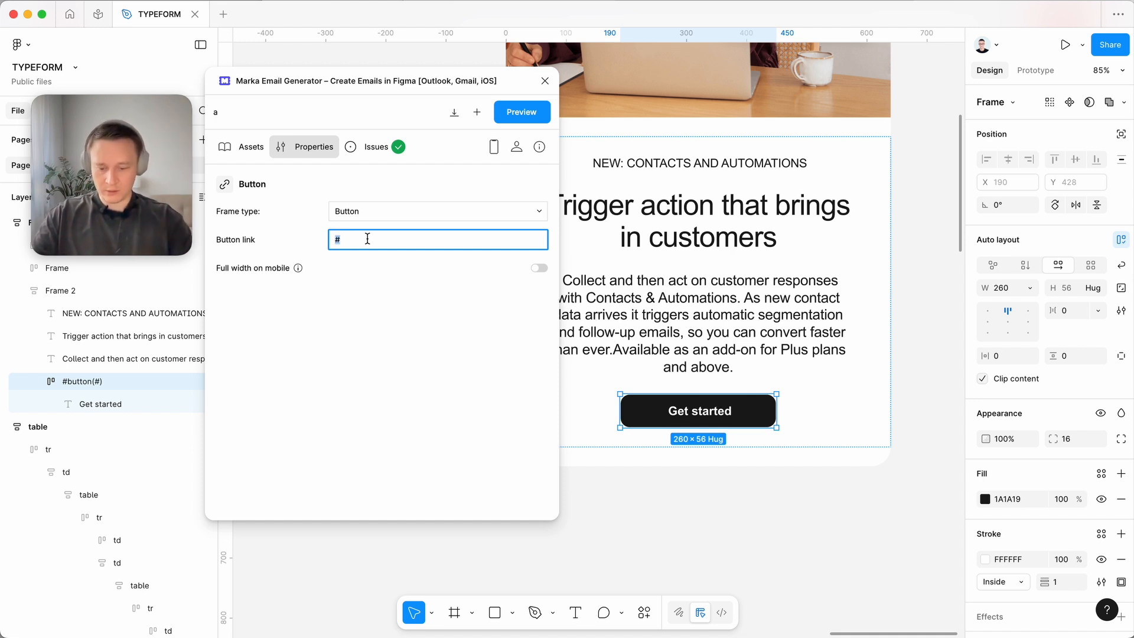
type("https://")
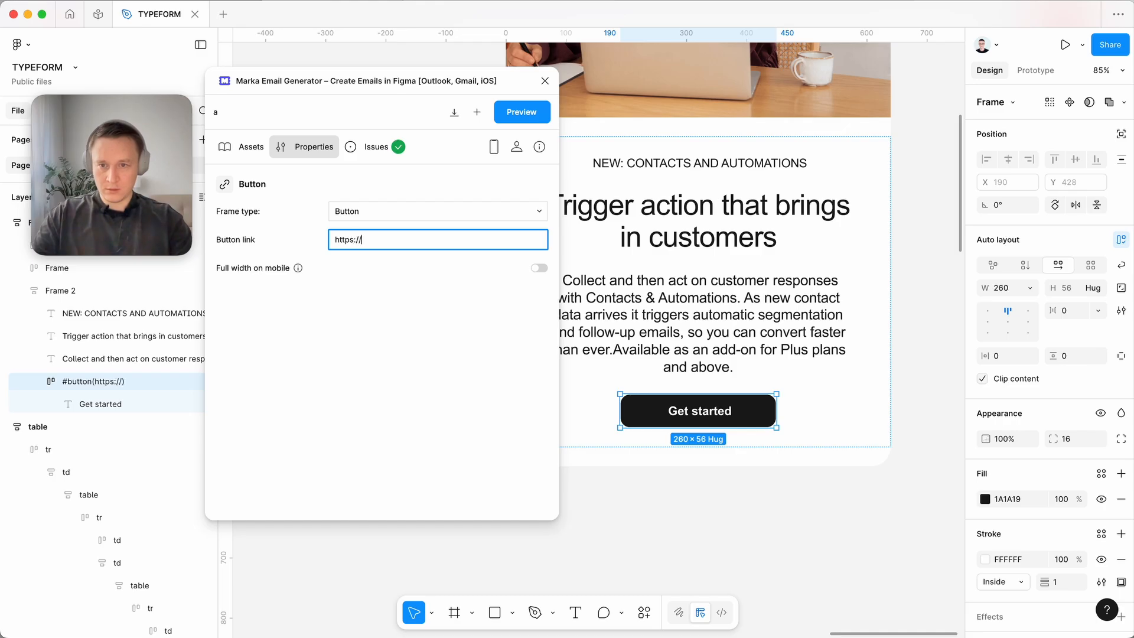
type("figma.com")
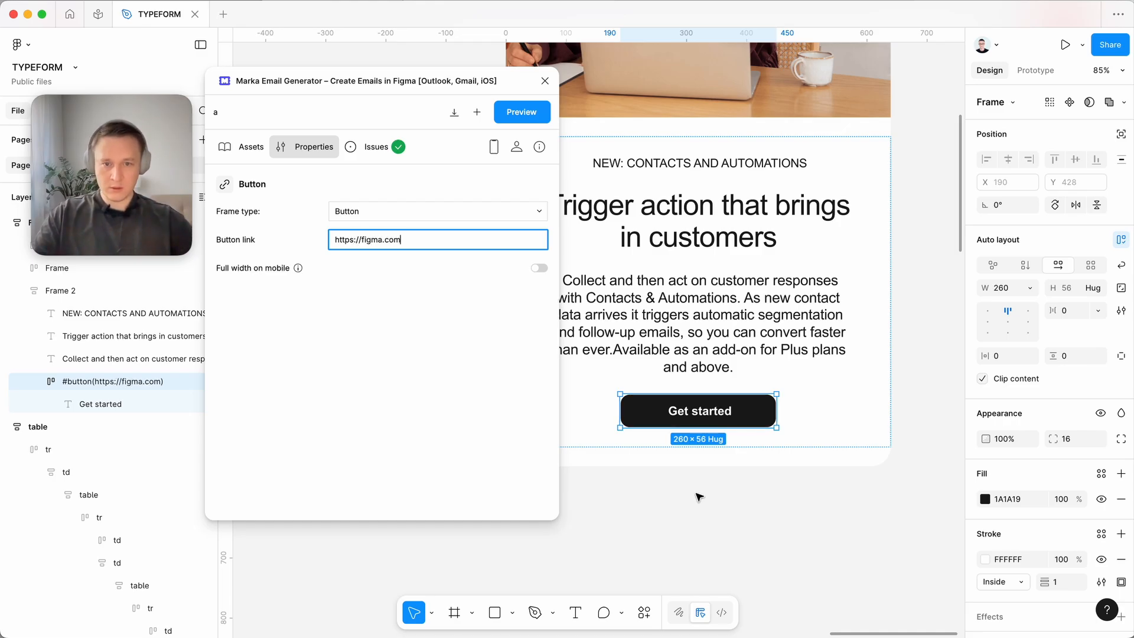
left_click(699, 498)
Preview the whole email frame and examine the linked "Get started" button.
scroll(699, 498, "down", 5)
left_click(707, 434, "super")
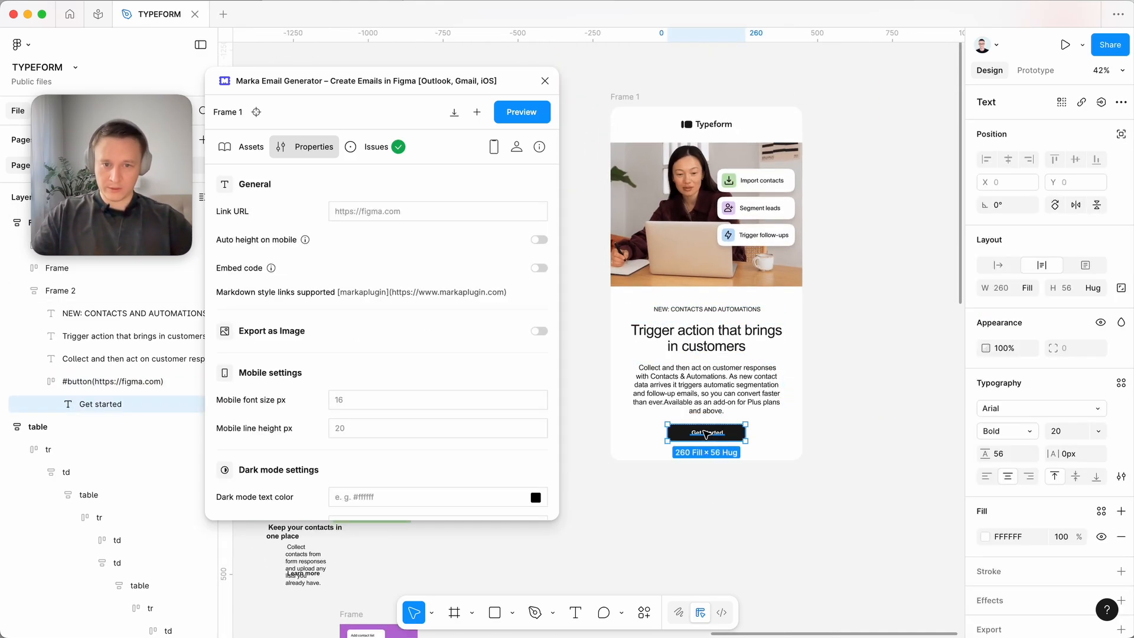
scroll(707, 434, "down", 3)
left_click(666, 184)
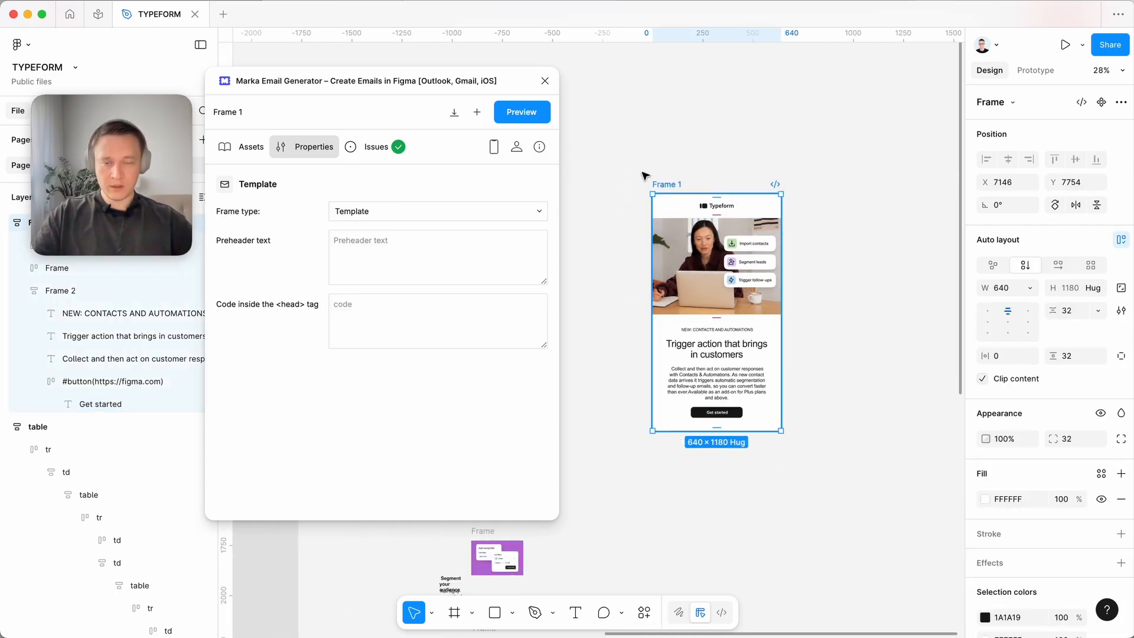
left_click(523, 107)
scroll(555, 362, "down", 5)
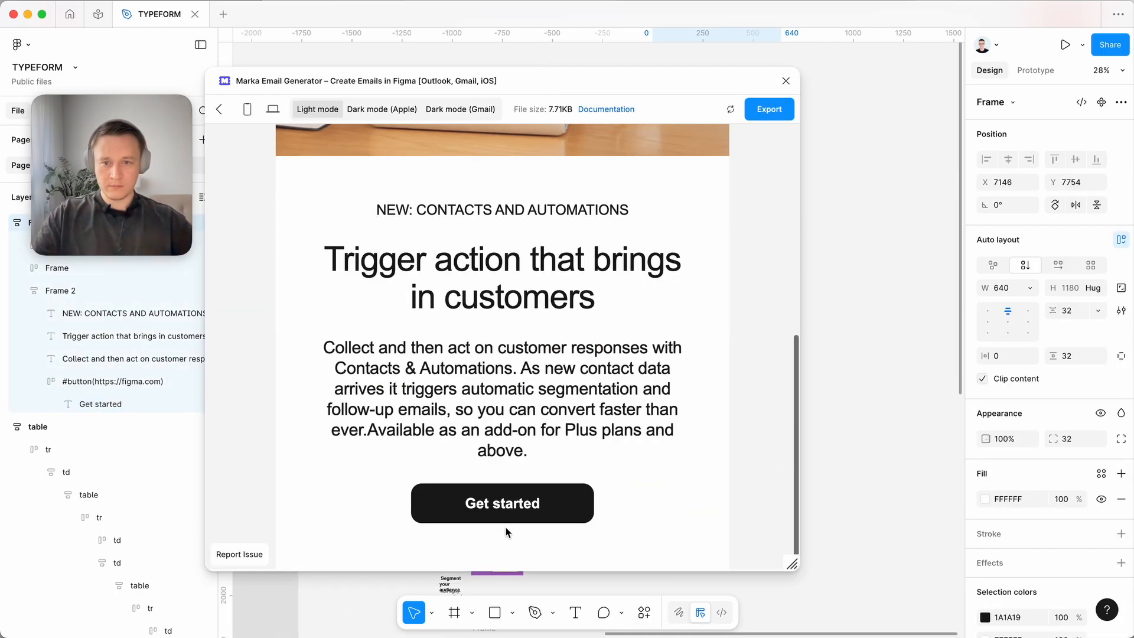
Close the email preview and move Frame 1 up to about X 7154, Y 7684.
left_click_drag(792, 561, 767, 573)
left_click(749, 81)
scroll(859, 245, "down", 2)
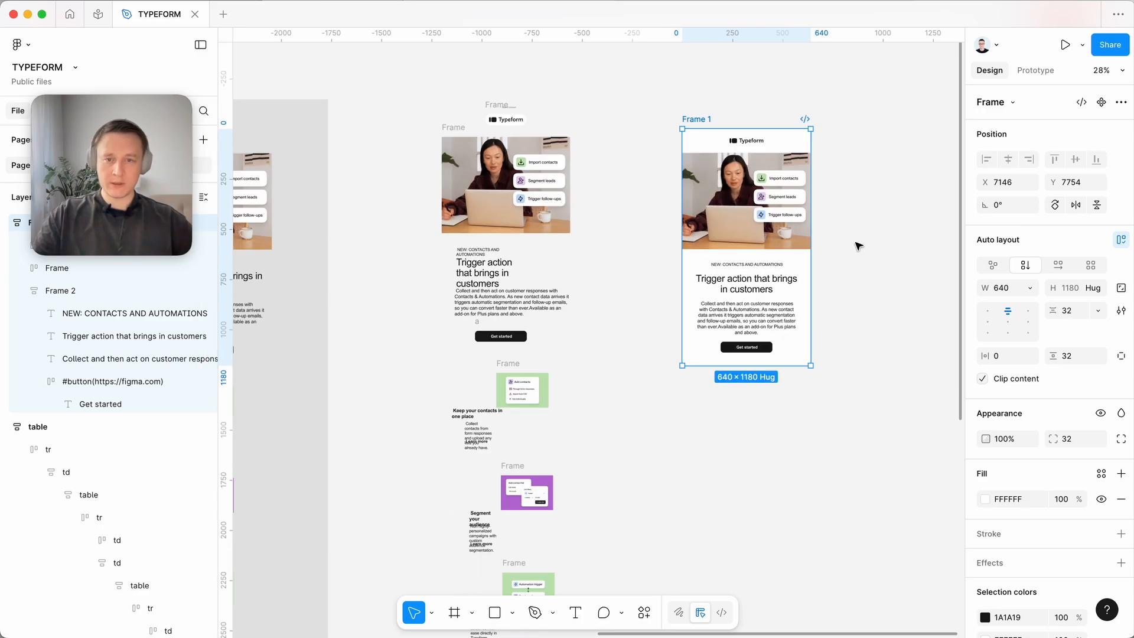
left_click_drag(767, 231, 769, 217)
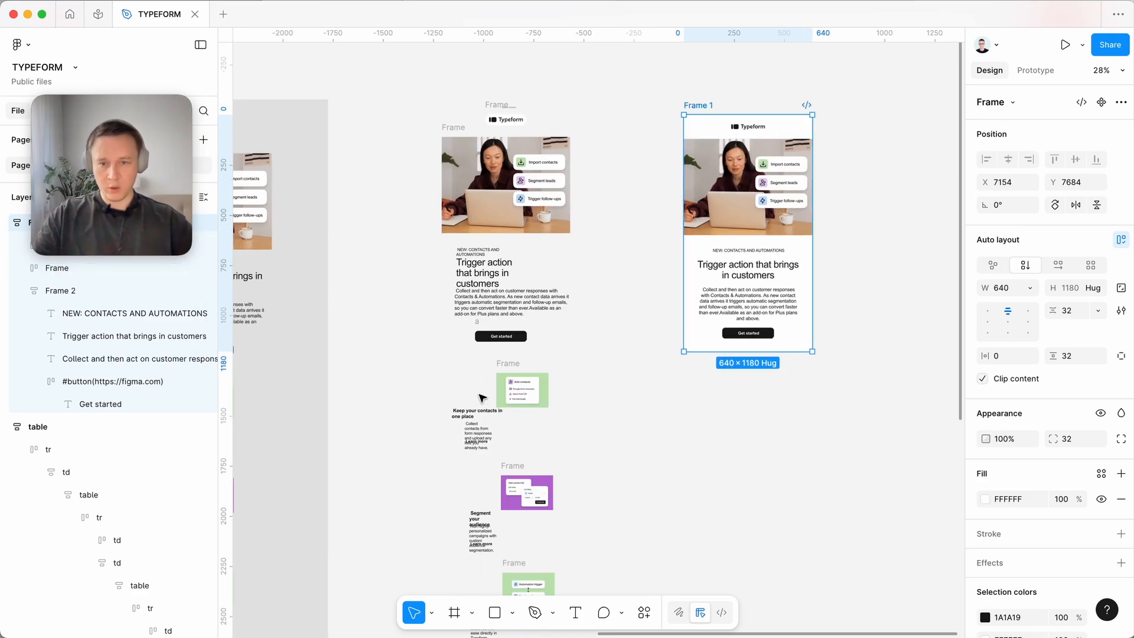
scroll(482, 397, "up", 5)
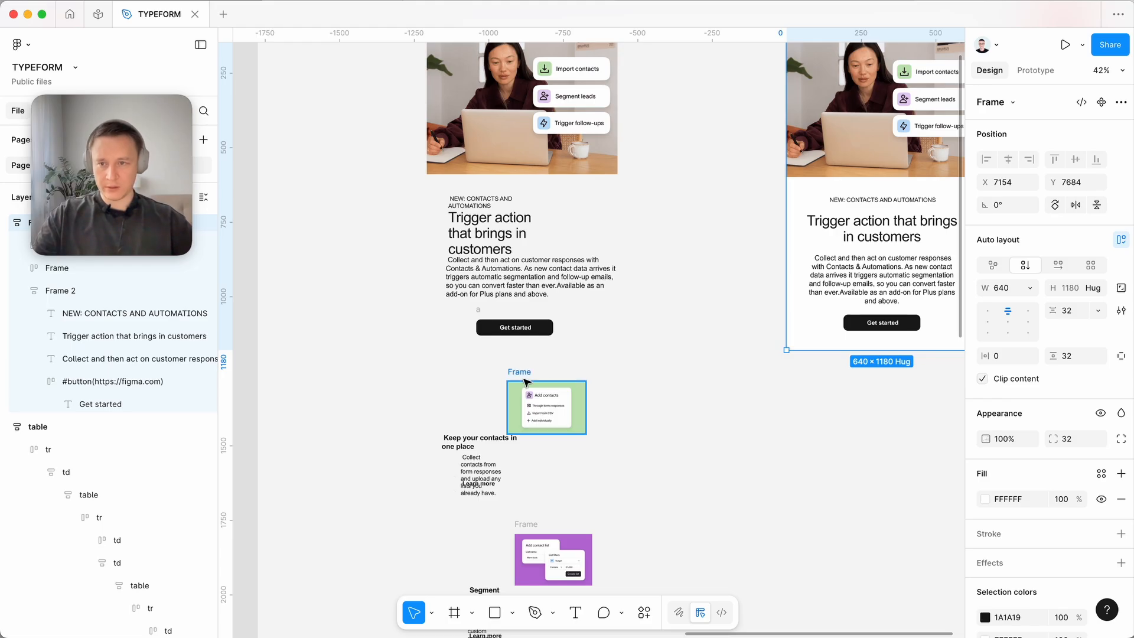
Switch to the browser and examine the original email's "Keep your contacts in one place" and "Segment your audience" card layouts.
key("super+Tab")
key("Tab")
key("super+shift+Tab")
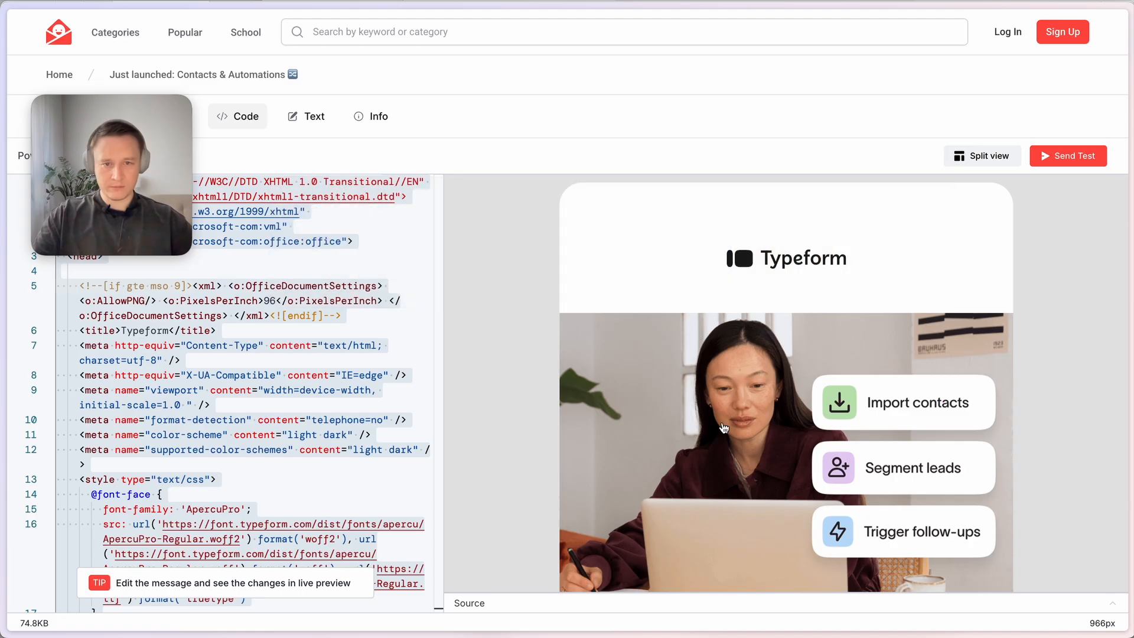
scroll(724, 428, "down", 15)
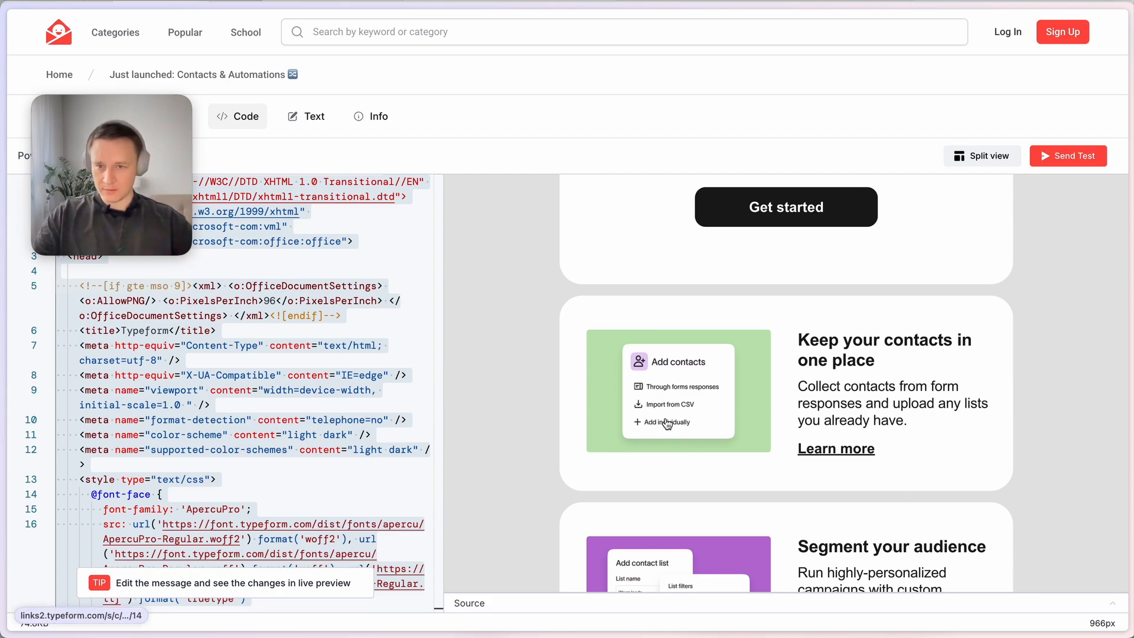
scroll(635, 401, "down", 5)
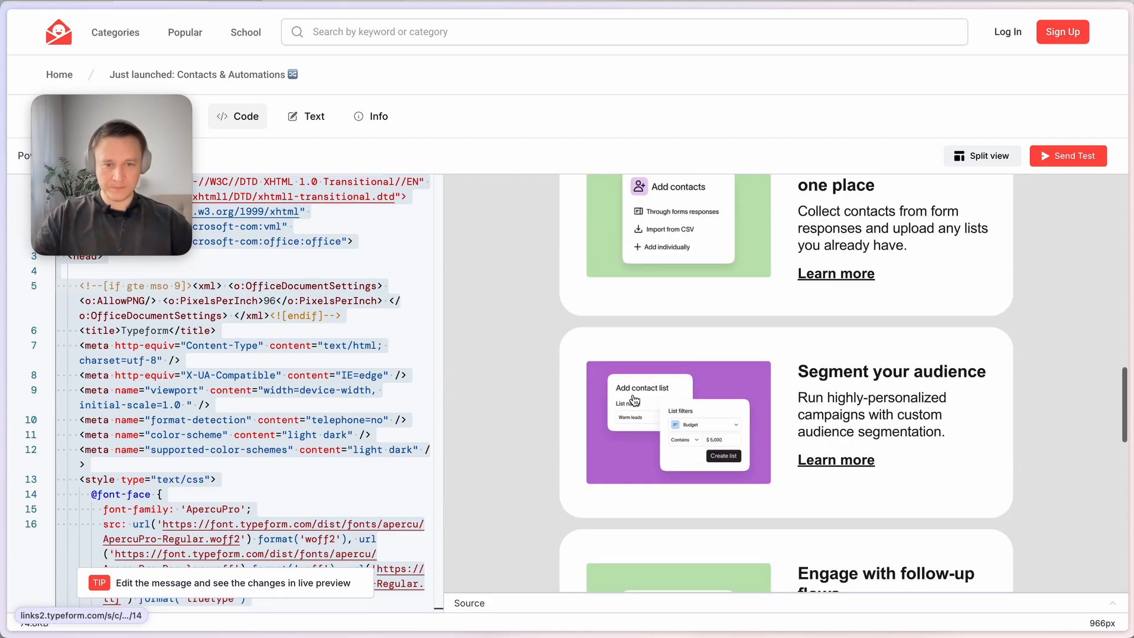
scroll(635, 401, "up", 4)
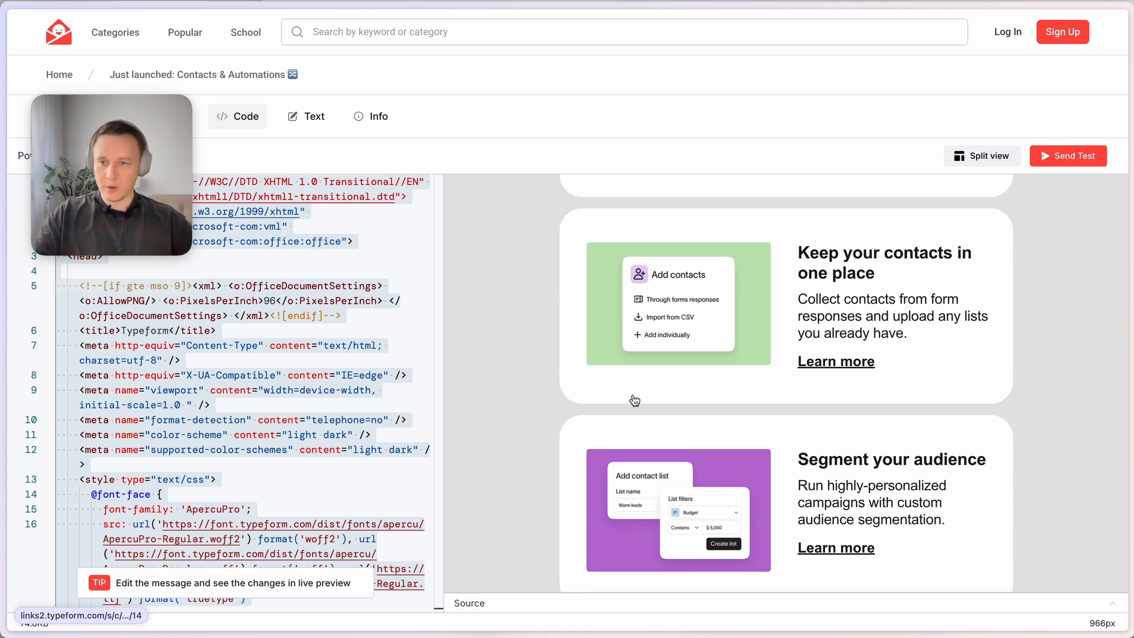
scroll(646, 334, "down", 4)
scroll(646, 335, "up", 4)
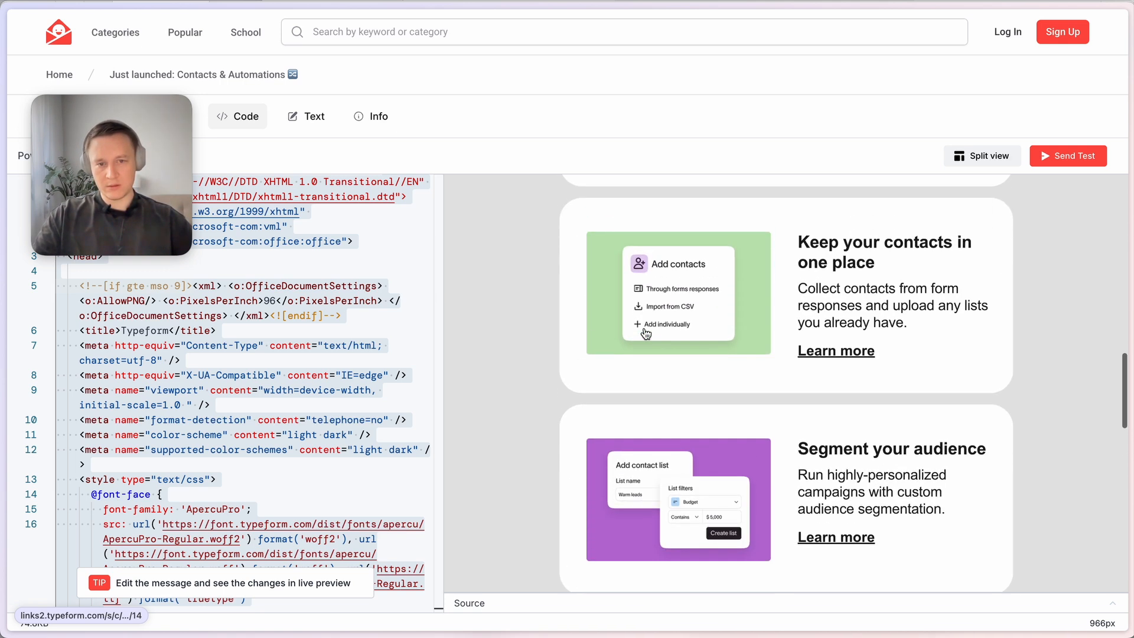
scroll(646, 334, "up", 2)
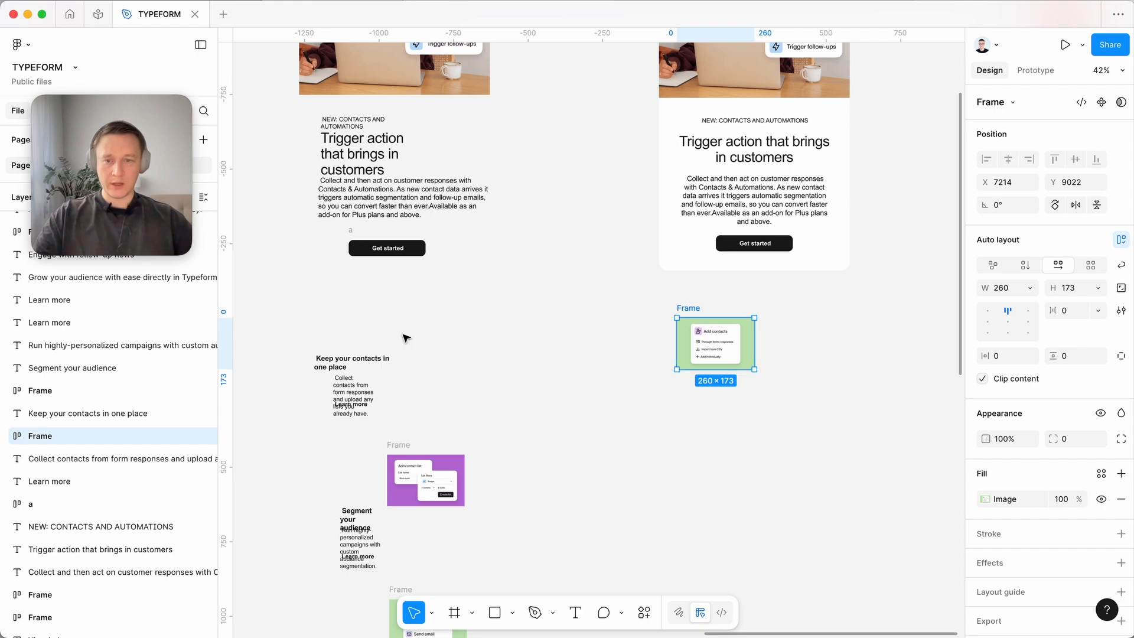
Stack the "Keep your contacts" heading, its paragraph and "Learn more" beside the green image, with the paragraph 328 wide.
left_click_drag(336, 367, 789, 325)
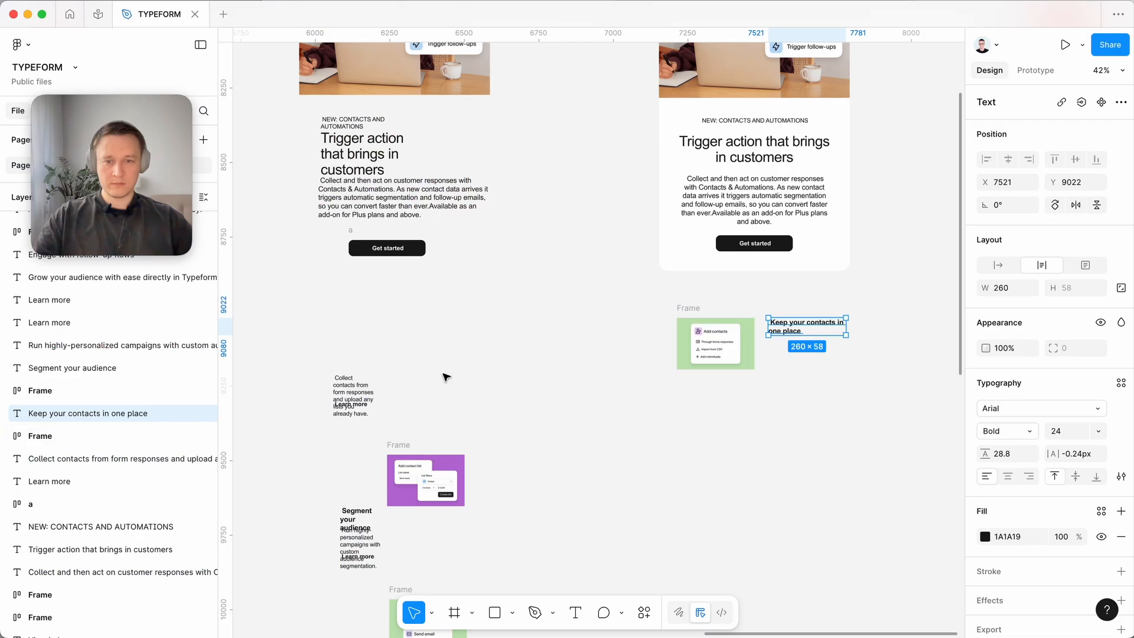
left_click_drag(354, 390, 867, 356)
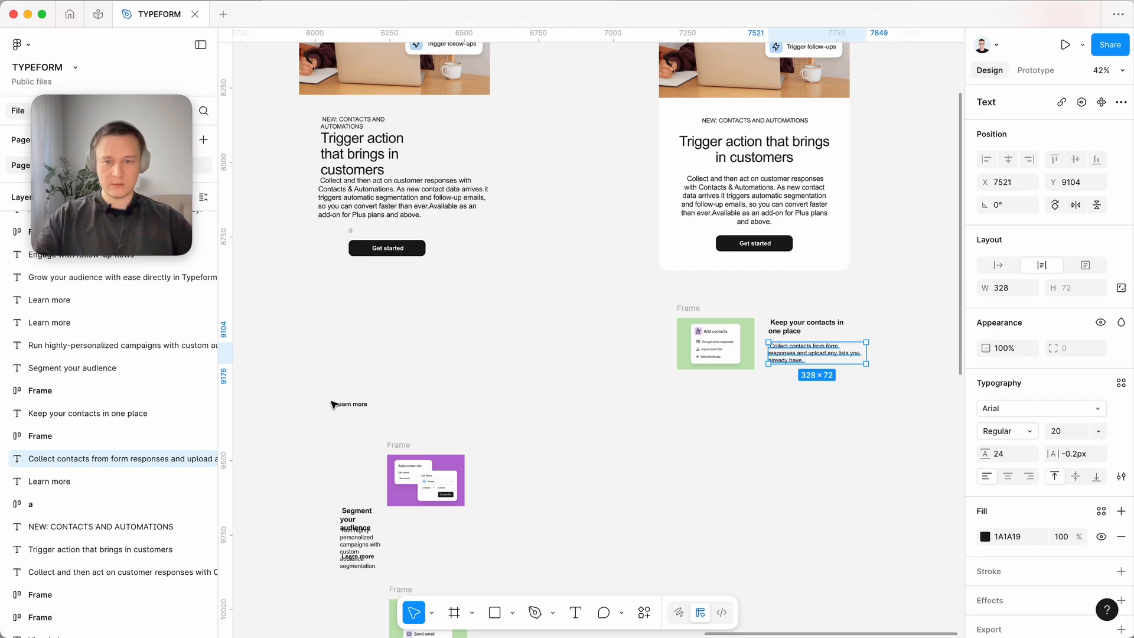
left_click_drag(333, 404, 774, 375)
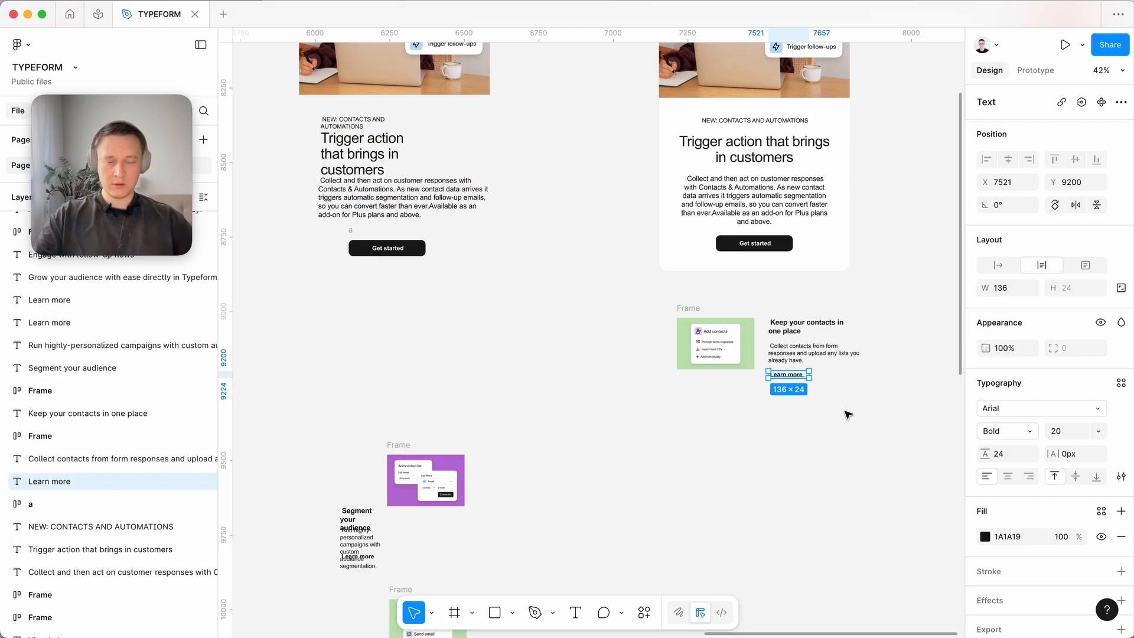
Remove the leading space from the "Collect contacts from form responses" paragraph.
scroll(848, 412, "up", 5)
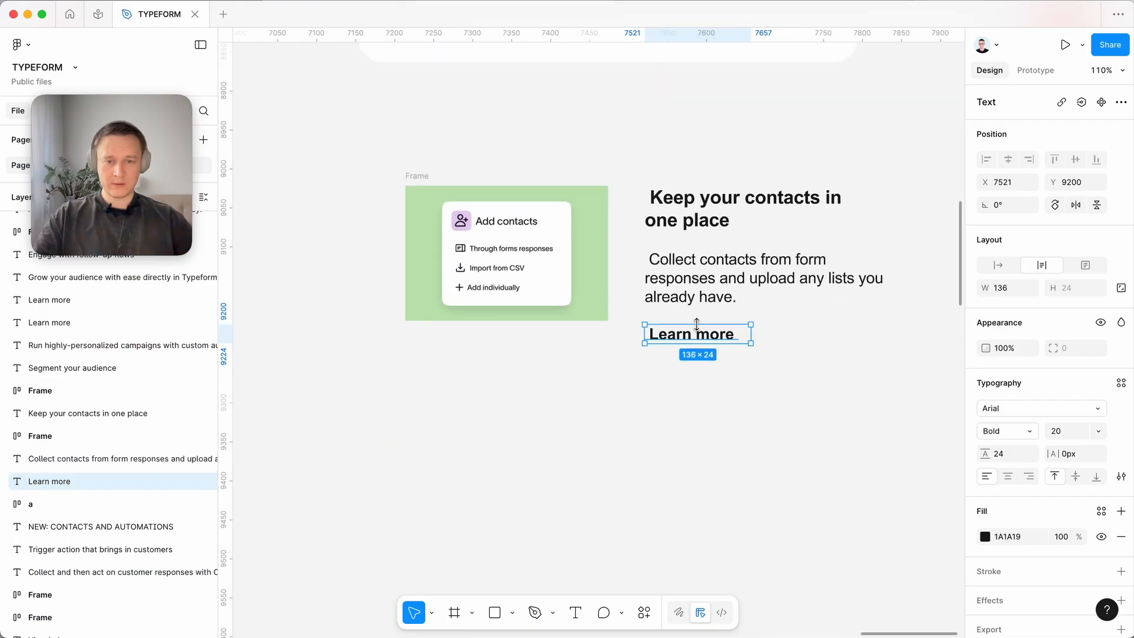
double_click(685, 277)
left_click(652, 260)
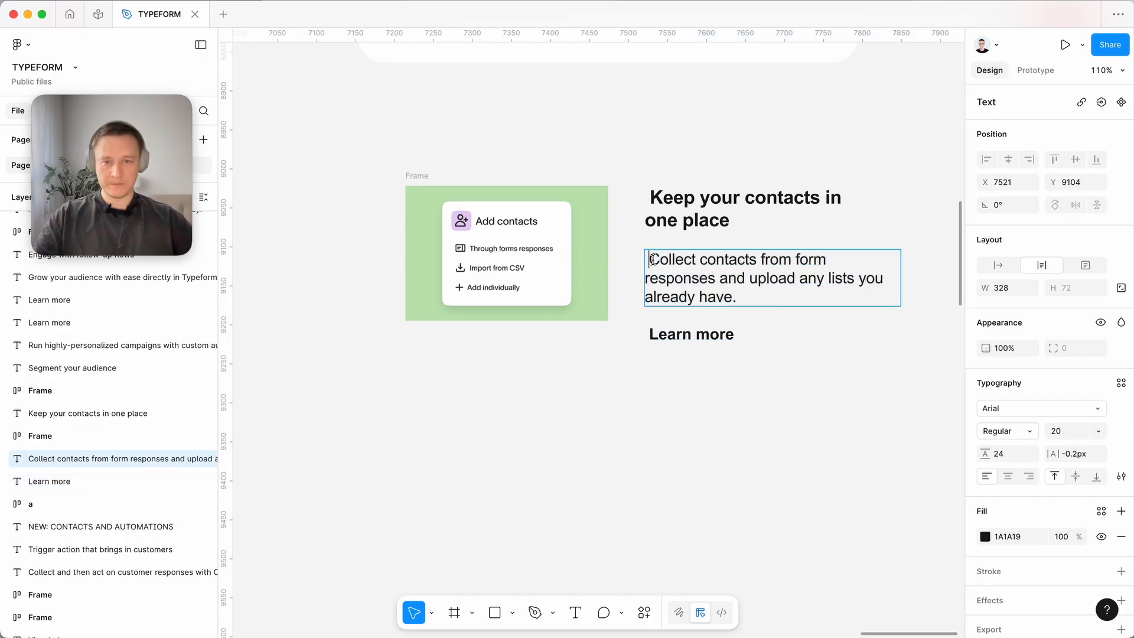
key("BackSpace")
key("Escape")
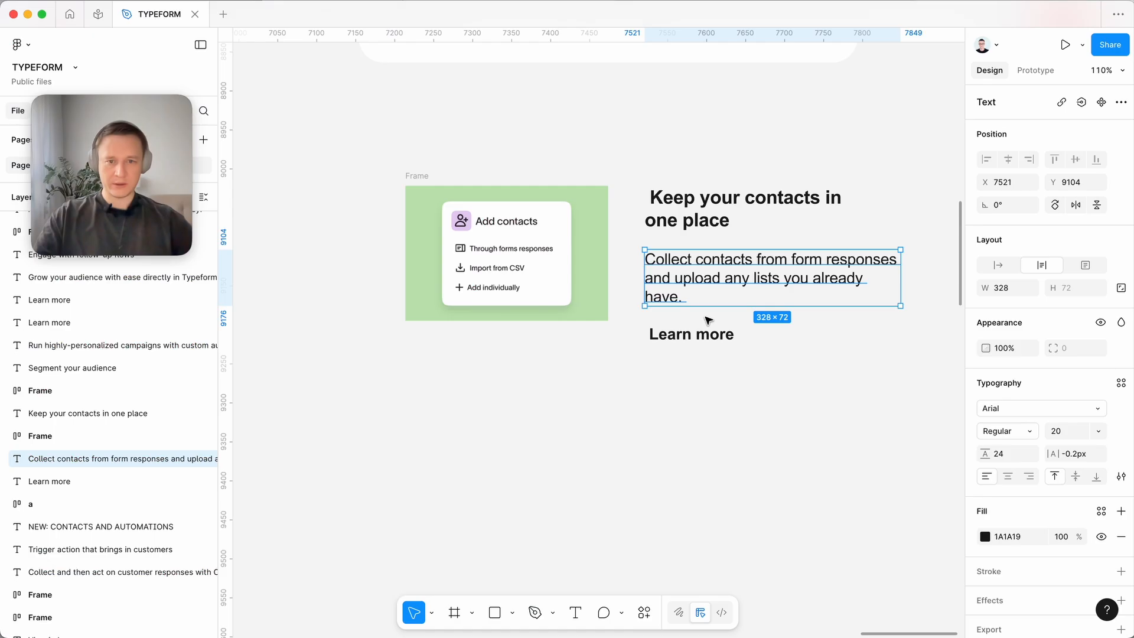
Shift the "Learn more" text slightly so its lettering lines up with the paragraph's left edge.
left_click(651, 367)
scroll(667, 354, "down", 1)
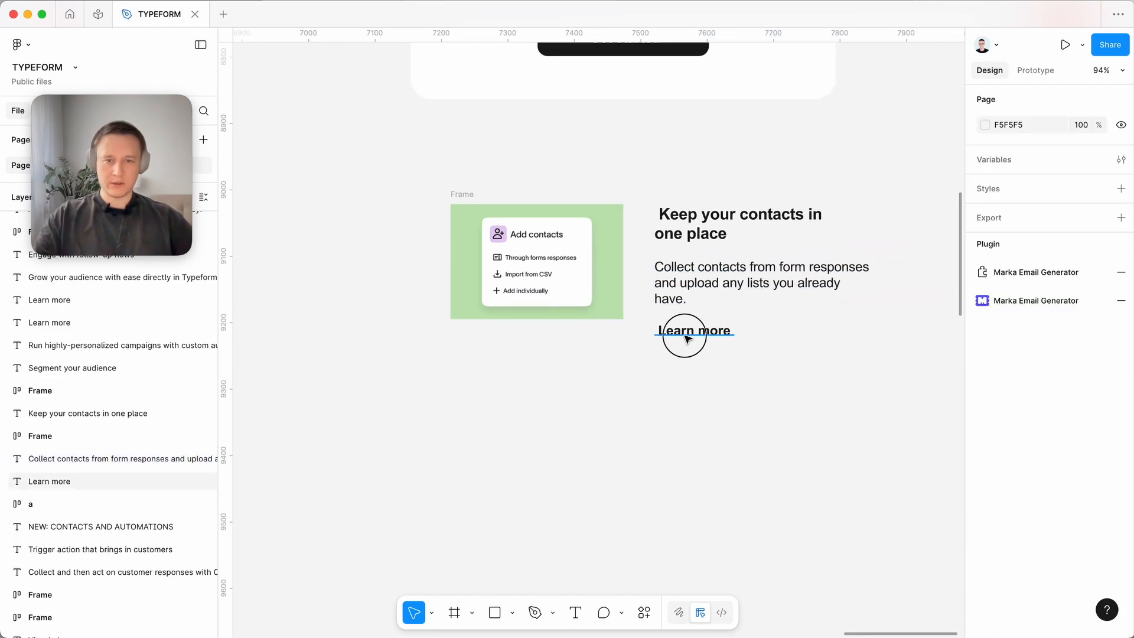
left_click(678, 331)
left_click(721, 284)
Remove the leading space from the "Keep your contacts in one place" heading.
left_click(689, 233)
double_click(670, 218)
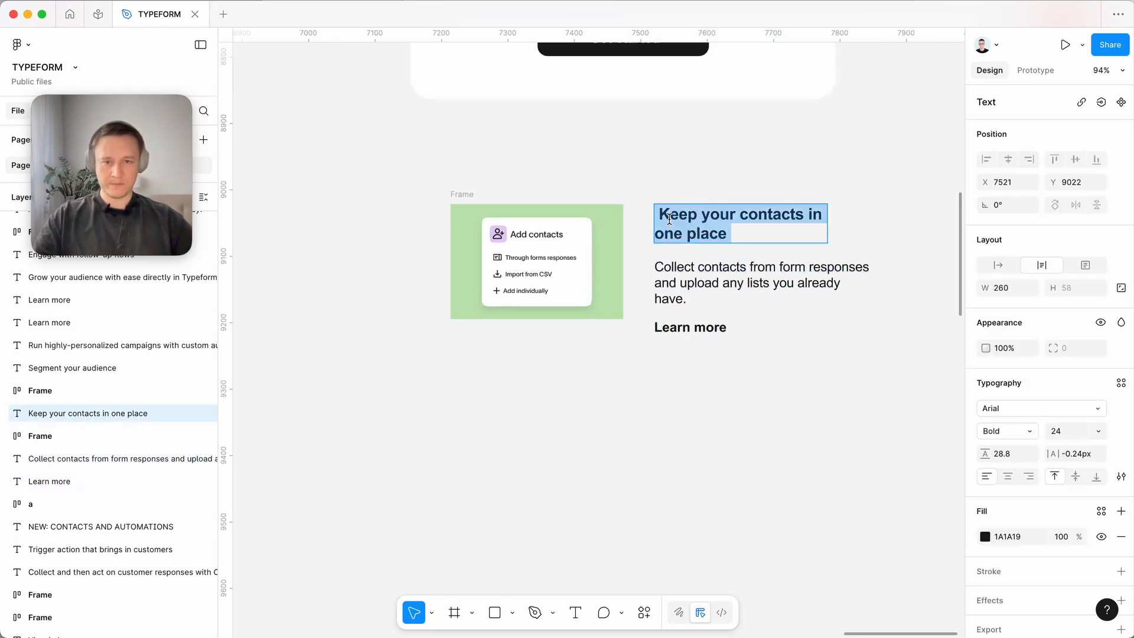
left_click(669, 218)
key("Escape")
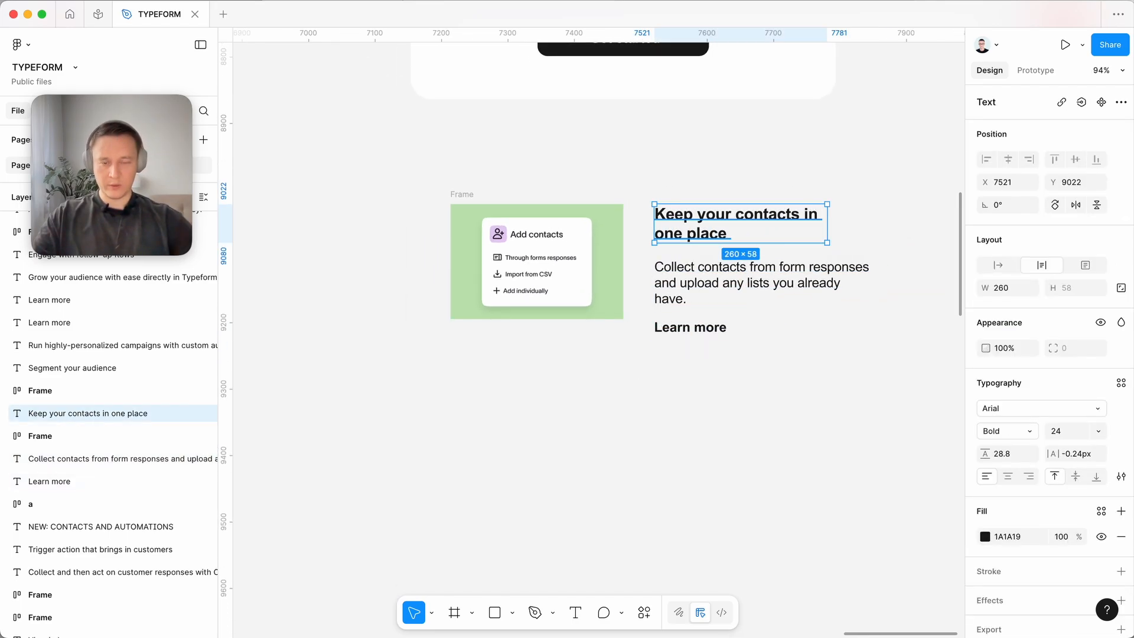
Wrap the heading, paragraph and "Learn more" in a vertical auto layout frame and set all three texts to fill the container width.
left_click_drag(677, 176, 744, 378)
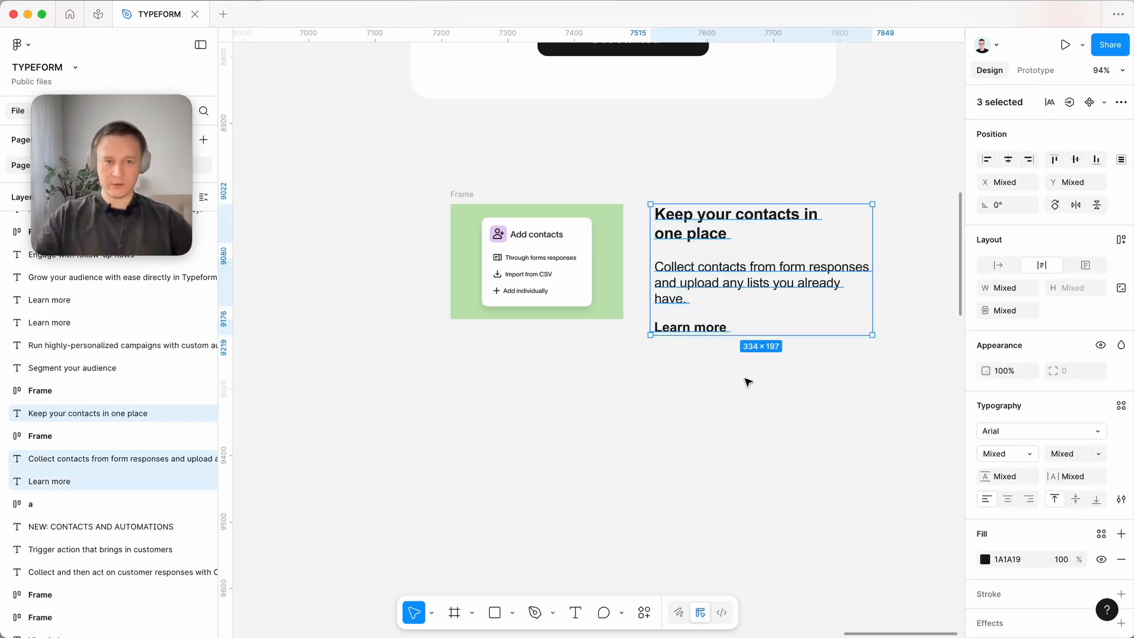
left_click(1120, 239)
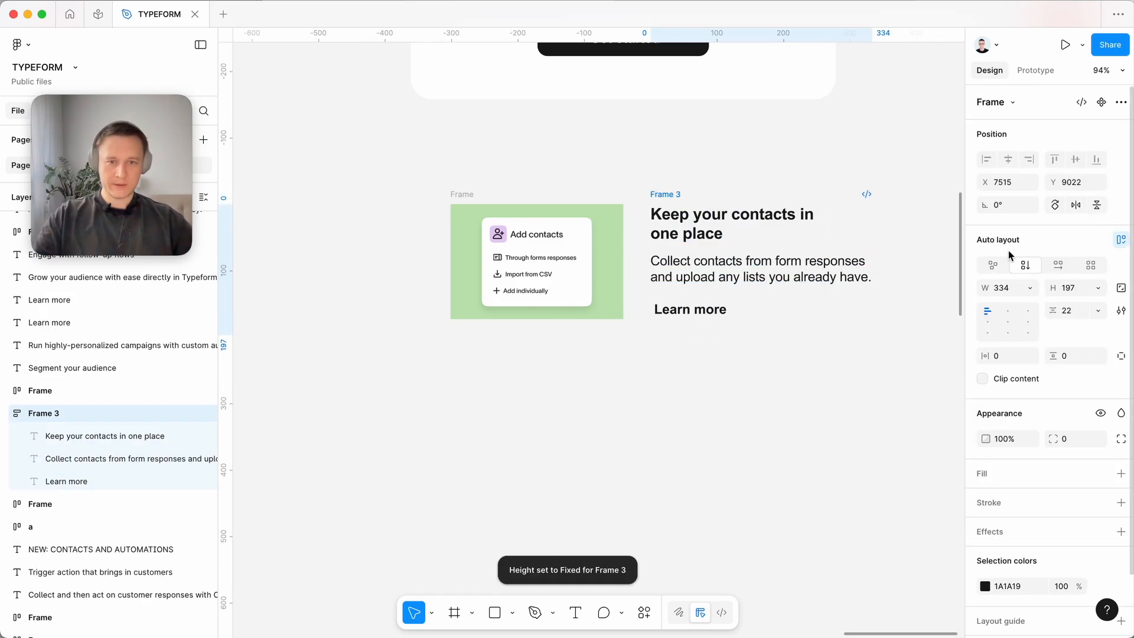
scroll(792, 273, "up", 1)
scroll(791, 273, "right", 1)
key("Return")
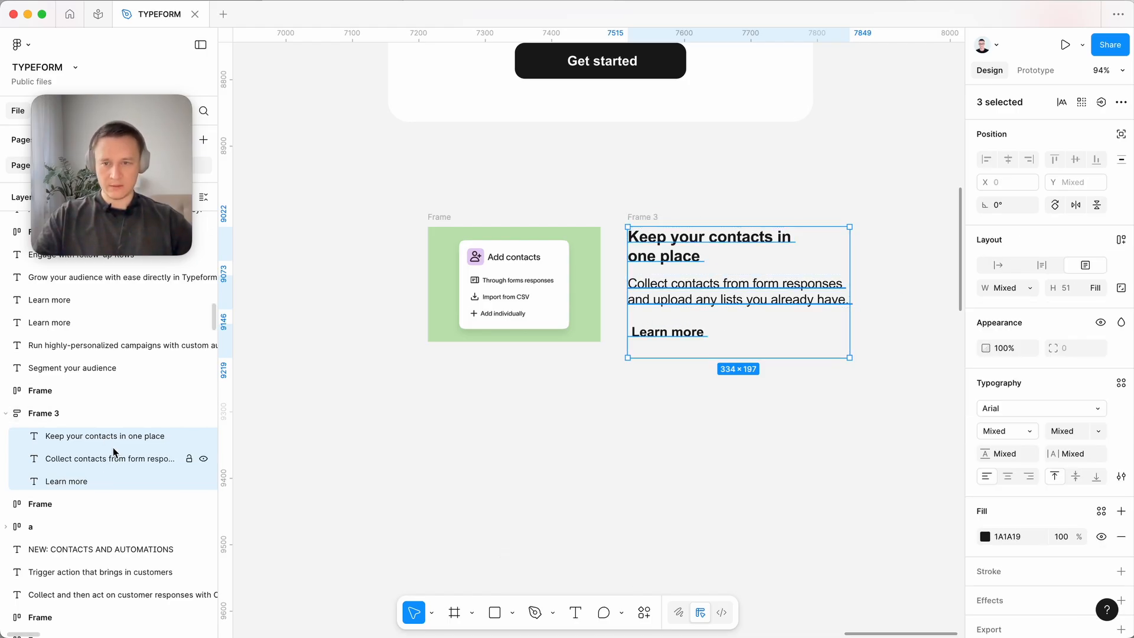
left_click(1025, 288)
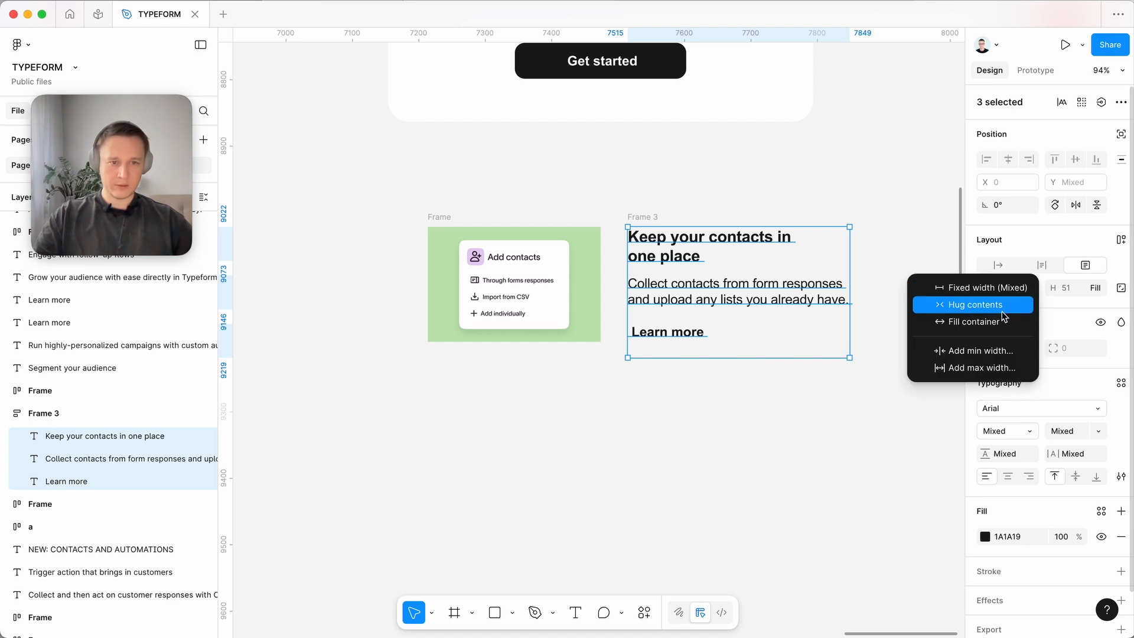
left_click(997, 322)
Widen the new text frame to about 357 and set its height to Hug contents.
left_click(719, 201)
left_click(643, 216)
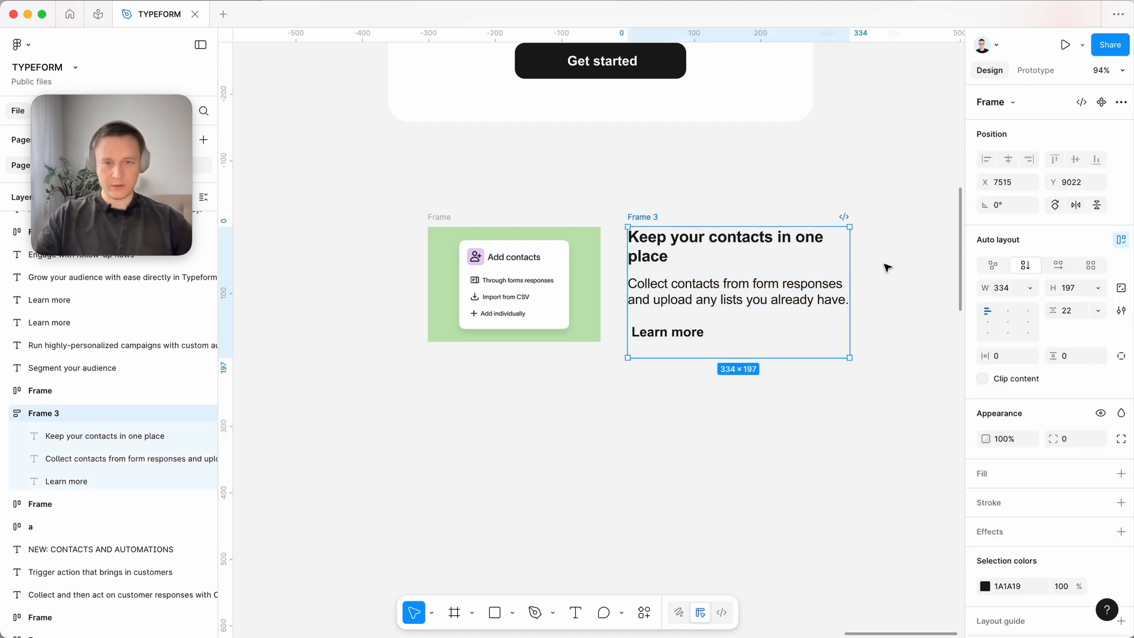
mouse_move(849, 265)
left_mouse_down()
mouse_move(755, 263)
mouse_move(833, 271)
mouse_move(724, 281)
mouse_move(865, 272)
left_mouse_up()
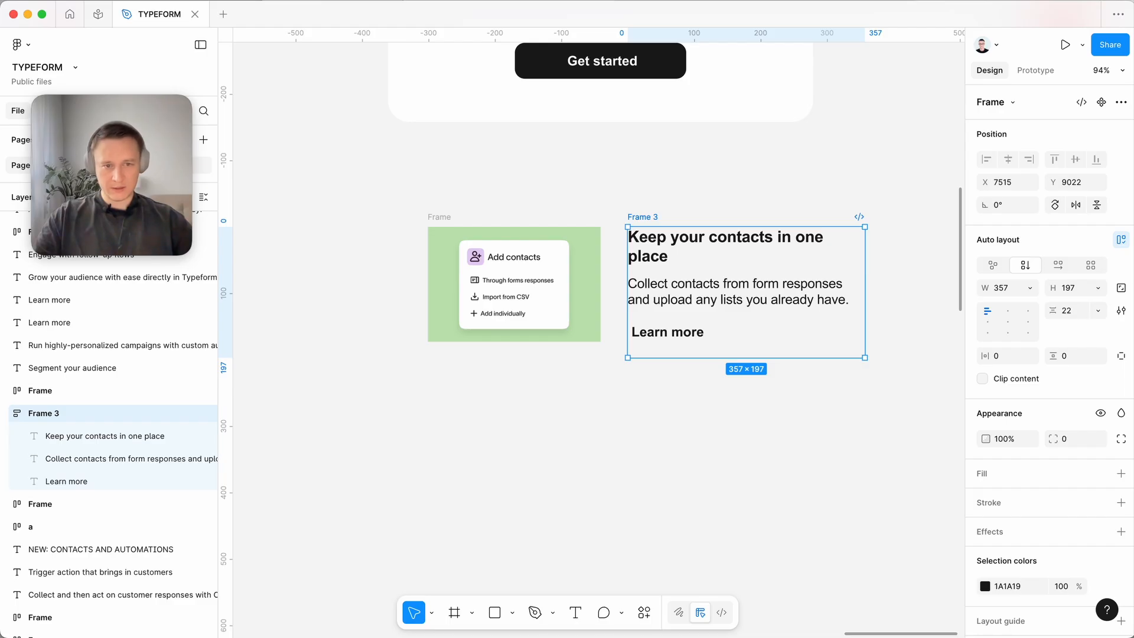
left_click(1098, 287)
left_click(1086, 305)
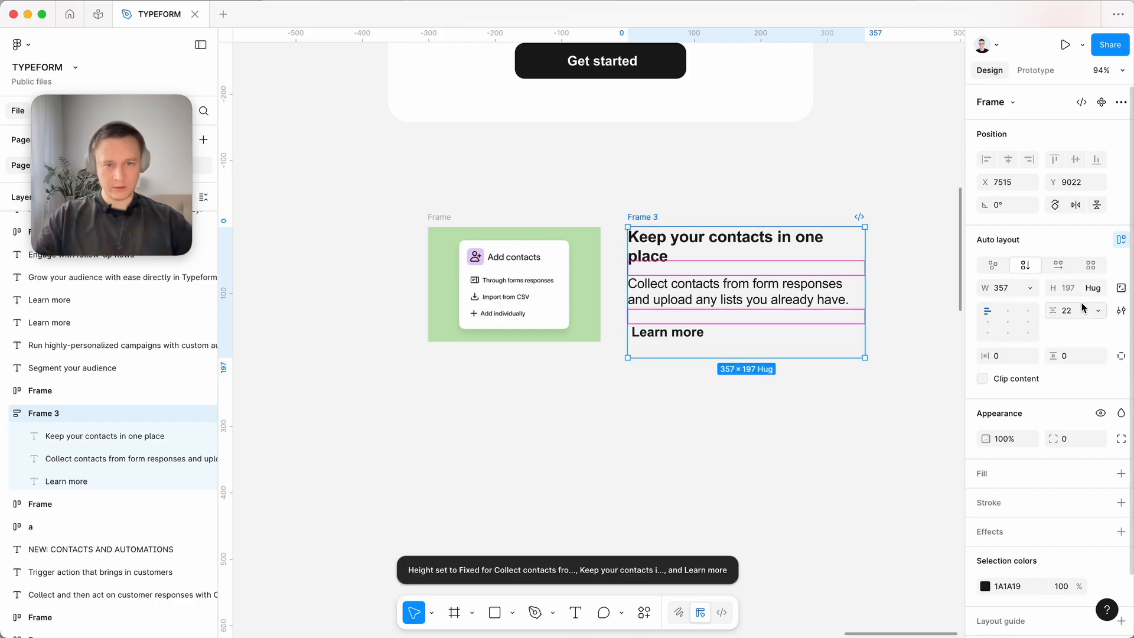
Narrow the text frame to about 294 wide and inspect the sizing of its heading and paragraph.
left_click(682, 201)
left_click(645, 219)
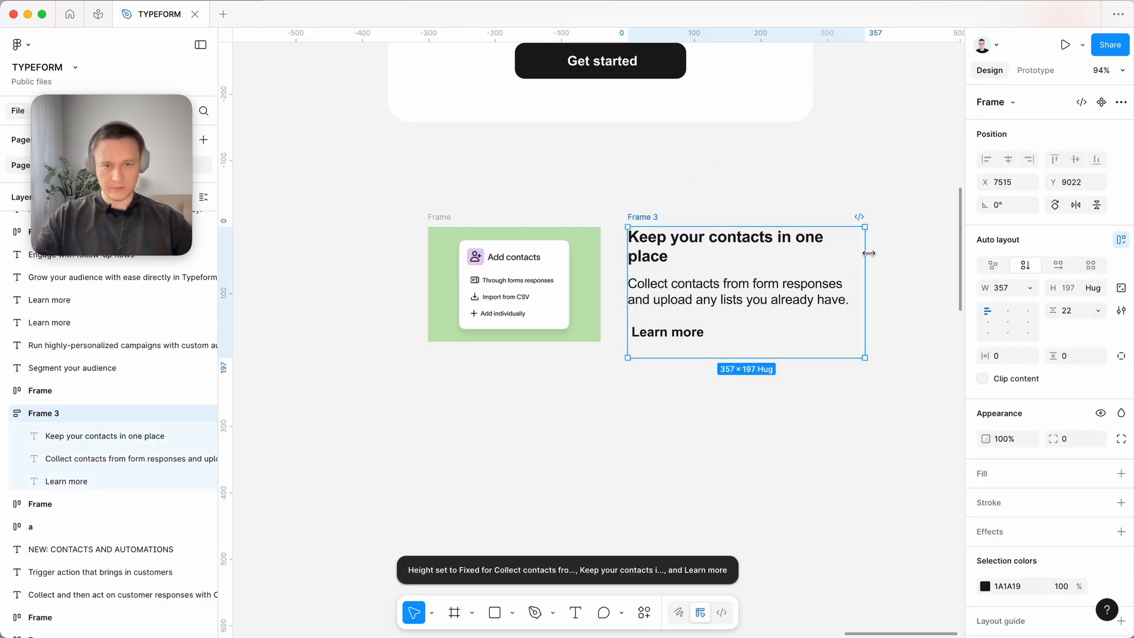
left_click_drag(868, 252, 822, 278)
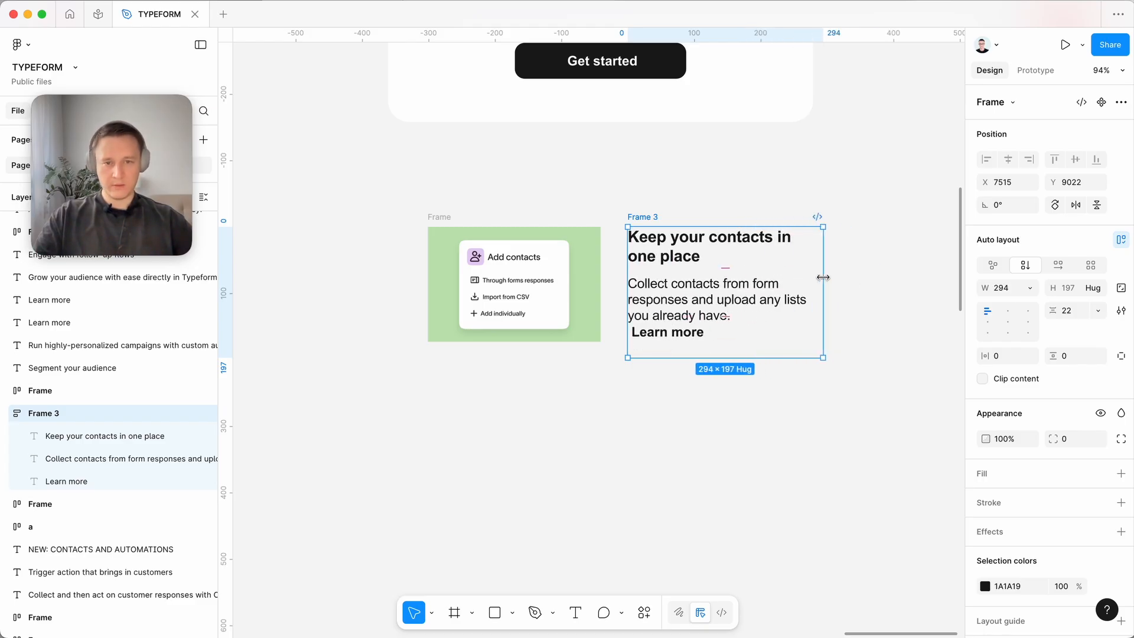
left_click(694, 255)
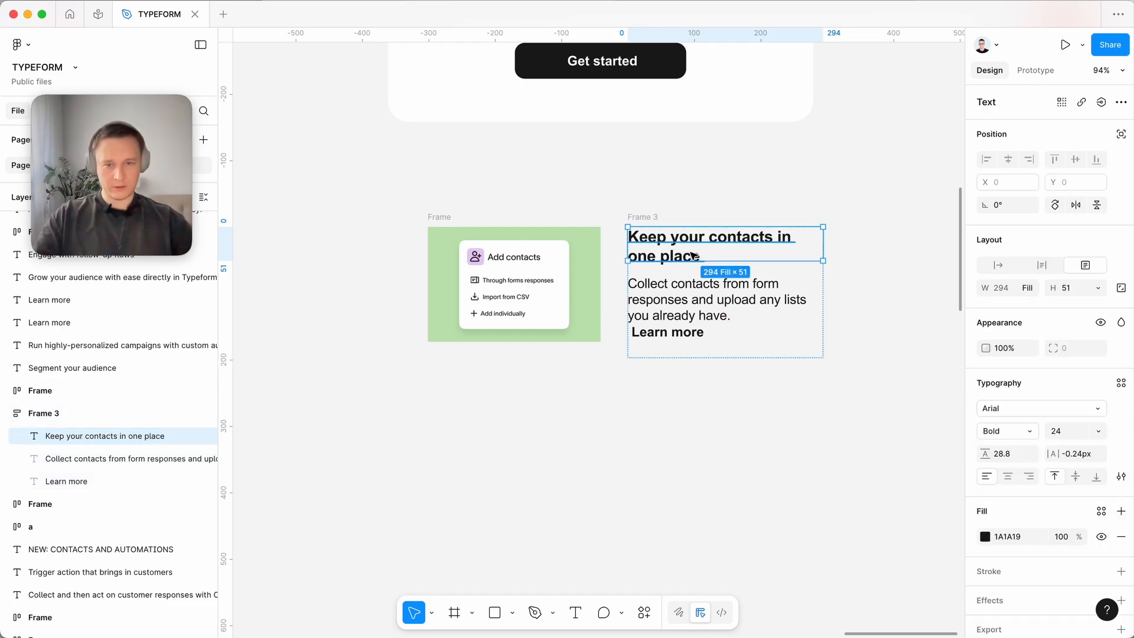
left_click(677, 306)
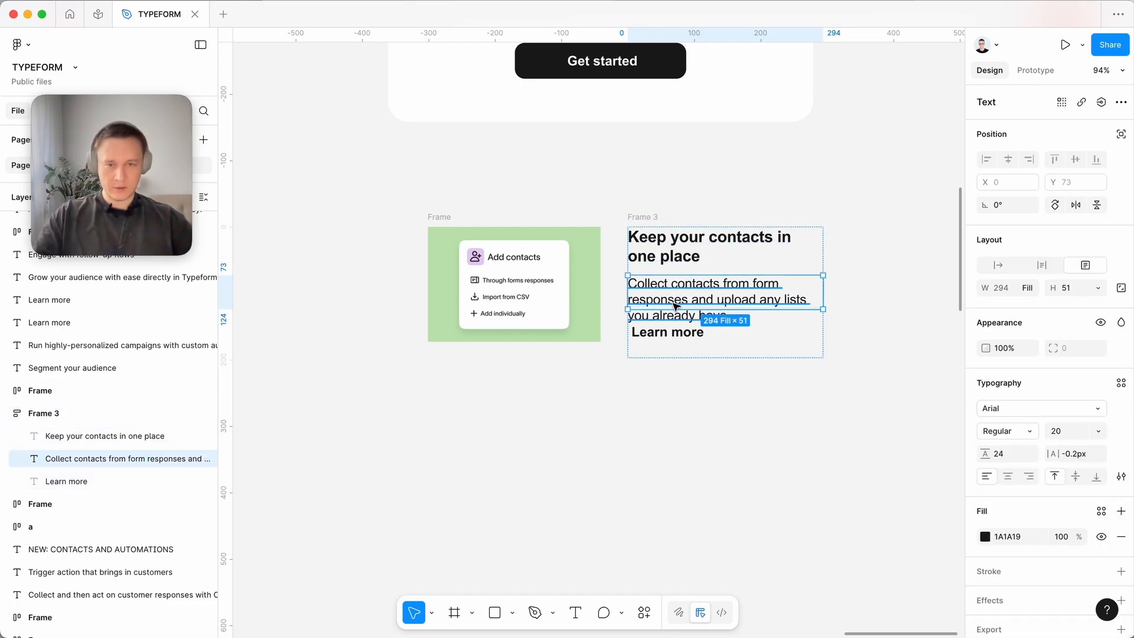
left_click(649, 222)
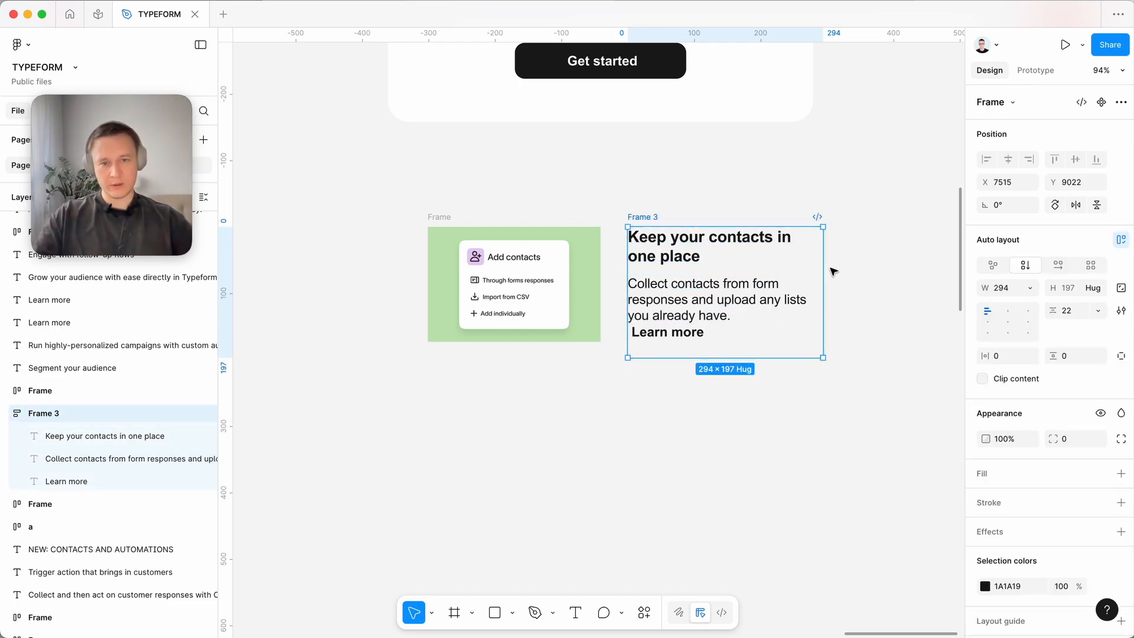
mouse_move(822, 266)
left_mouse_down()
mouse_move(726, 271)
mouse_move(821, 261)
left_mouse_up()
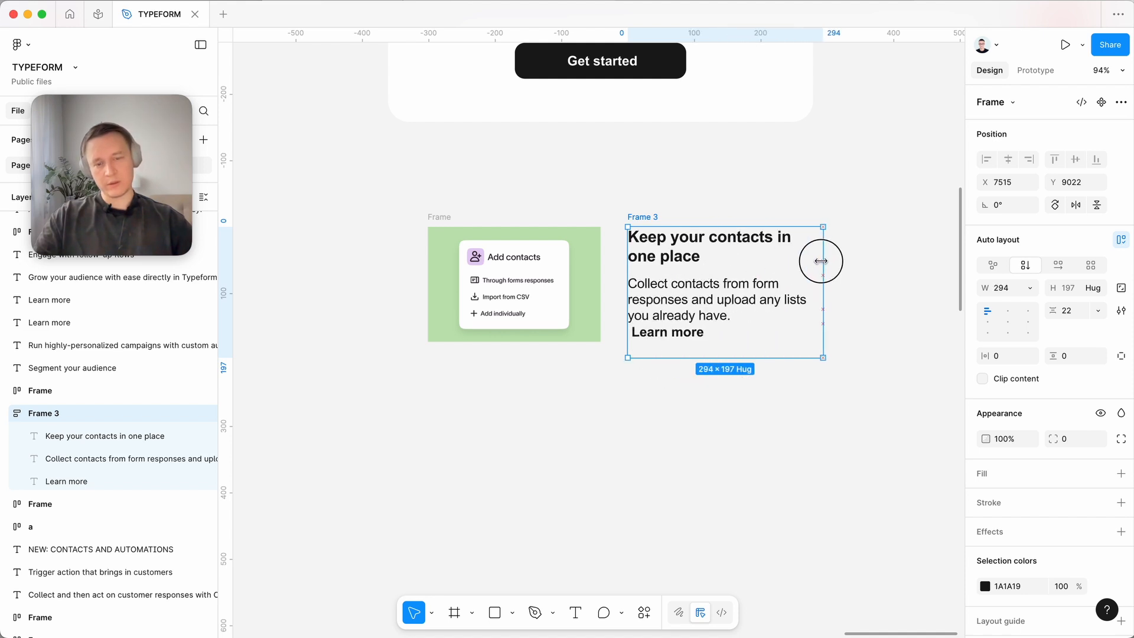
Set the heights of the heading, paragraph and "Learn more" texts to Hug contents.
scroll(768, 324, "up", 3)
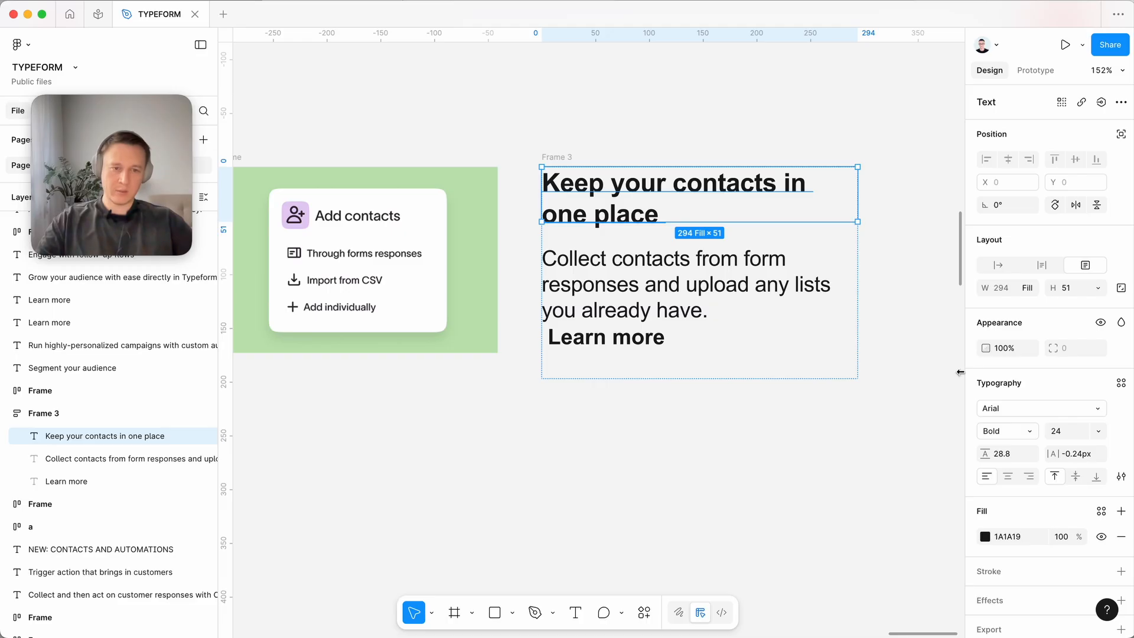
key("Tab")
left_click(1098, 288)
left_click(1097, 302)
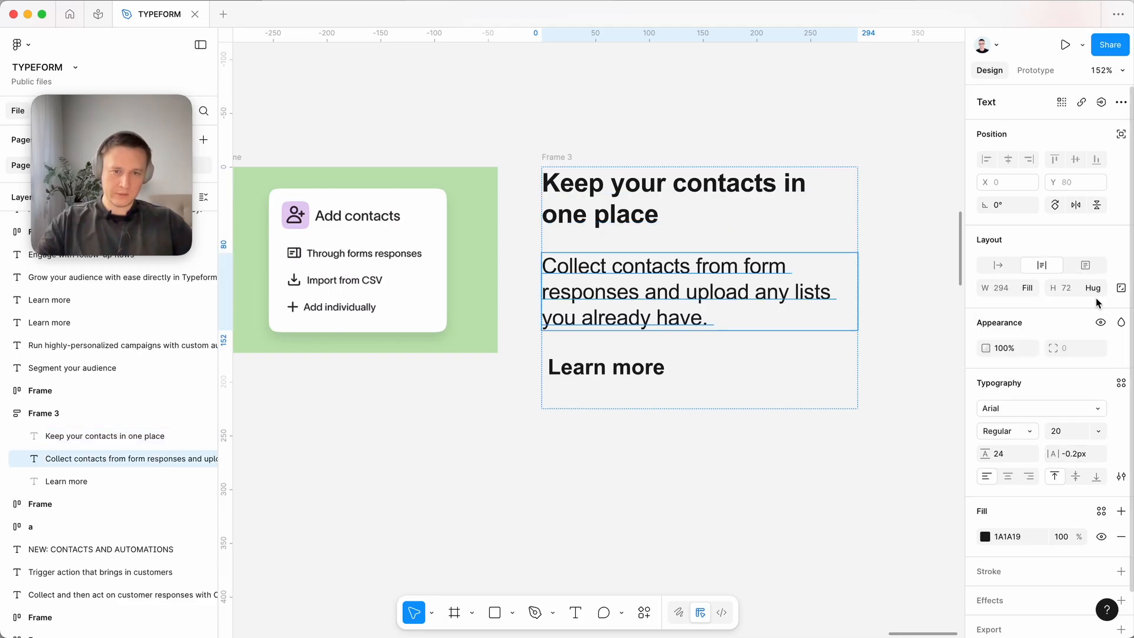
left_click(1100, 289)
left_click(1100, 290)
left_click(629, 374)
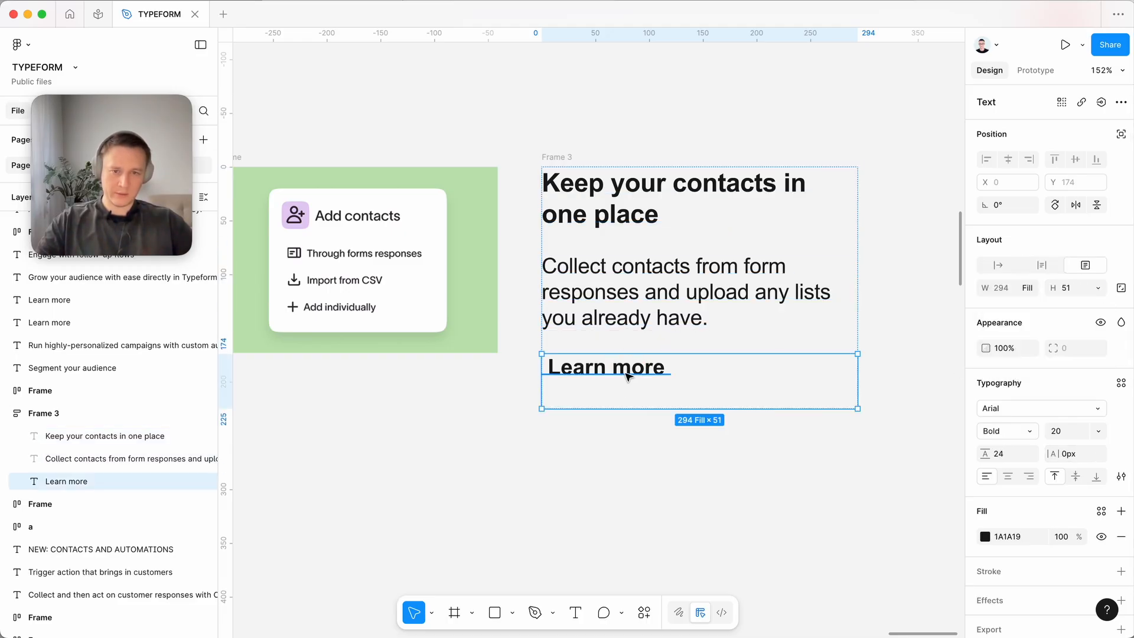
left_click(1099, 289)
left_click(1092, 301)
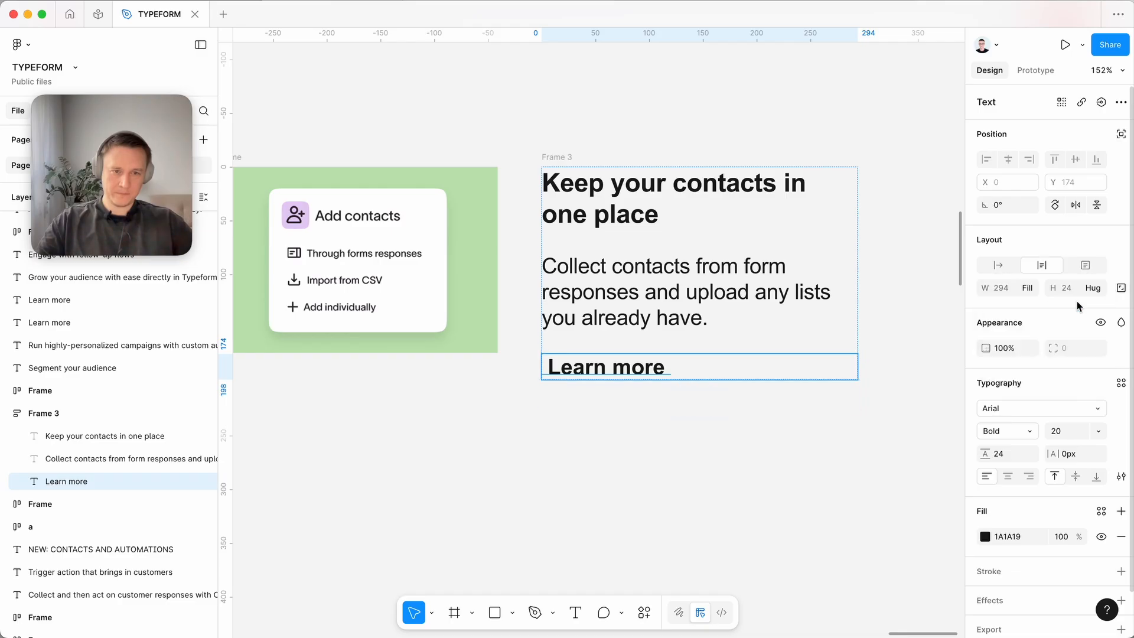
left_click(558, 158)
left_click(855, 144)
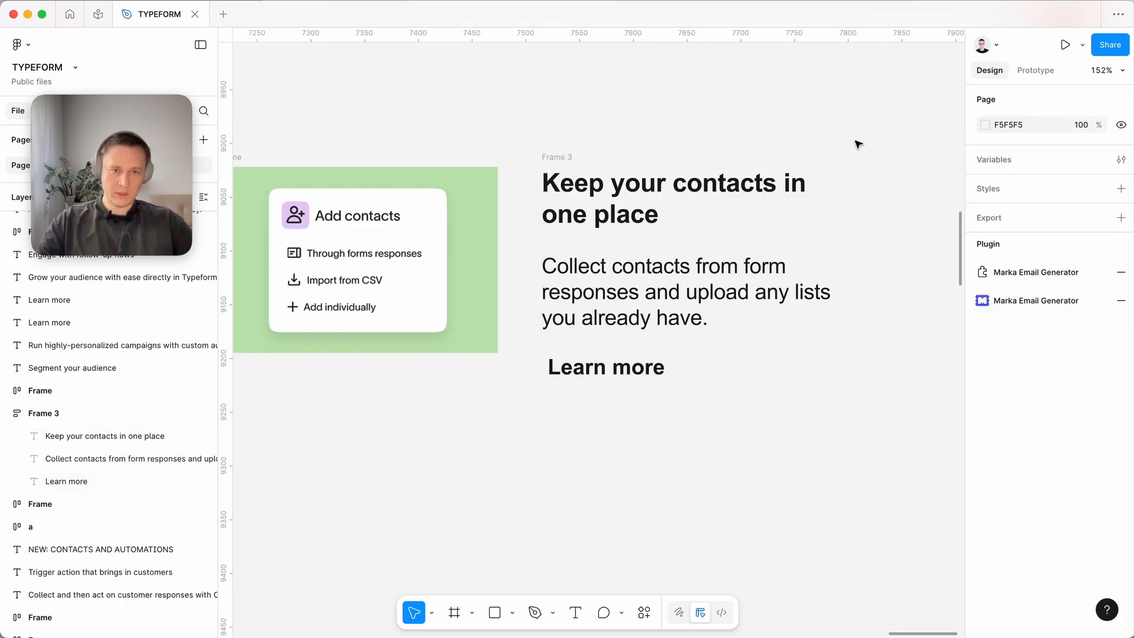
left_click(1004, 300)
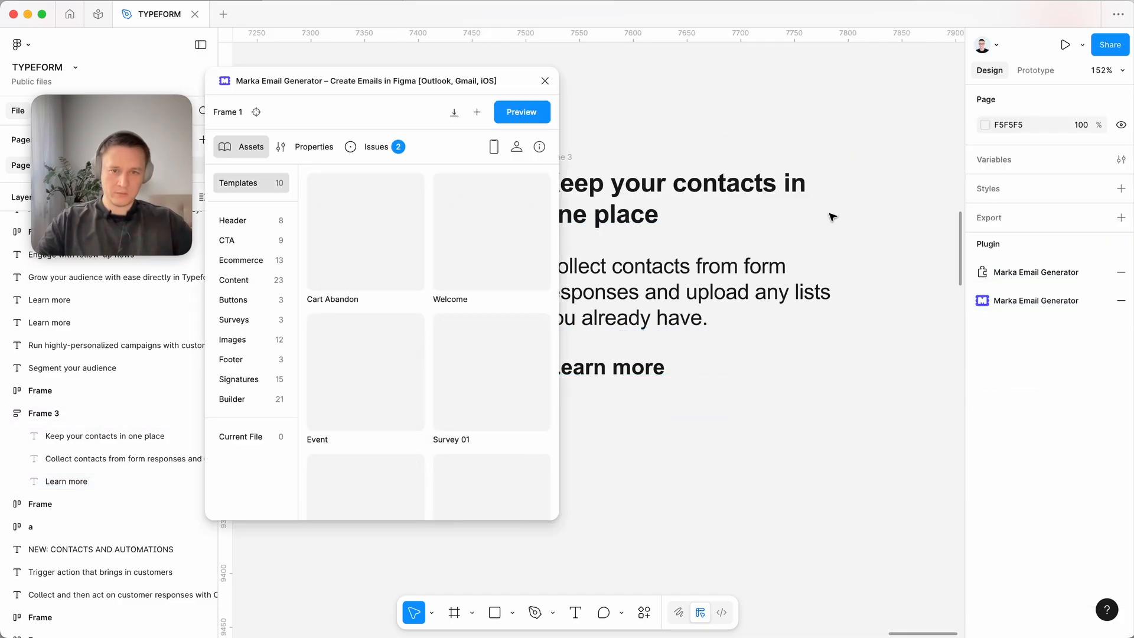
left_click(545, 80)
Widen the text frame to about 299 and position it beside the green "Add contacts" image.
left_click(583, 161)
left_click_drag(861, 226, 862, 252)
left_click_drag(738, 267, 736, 245)
scroll(737, 249, "down", 3)
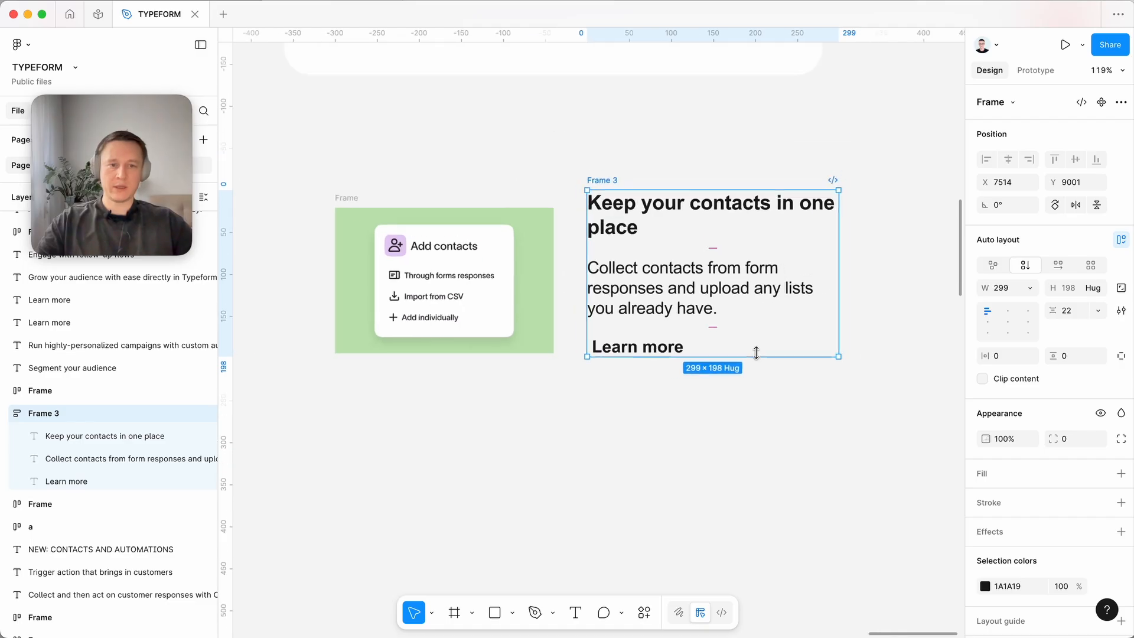
left_click(479, 289)
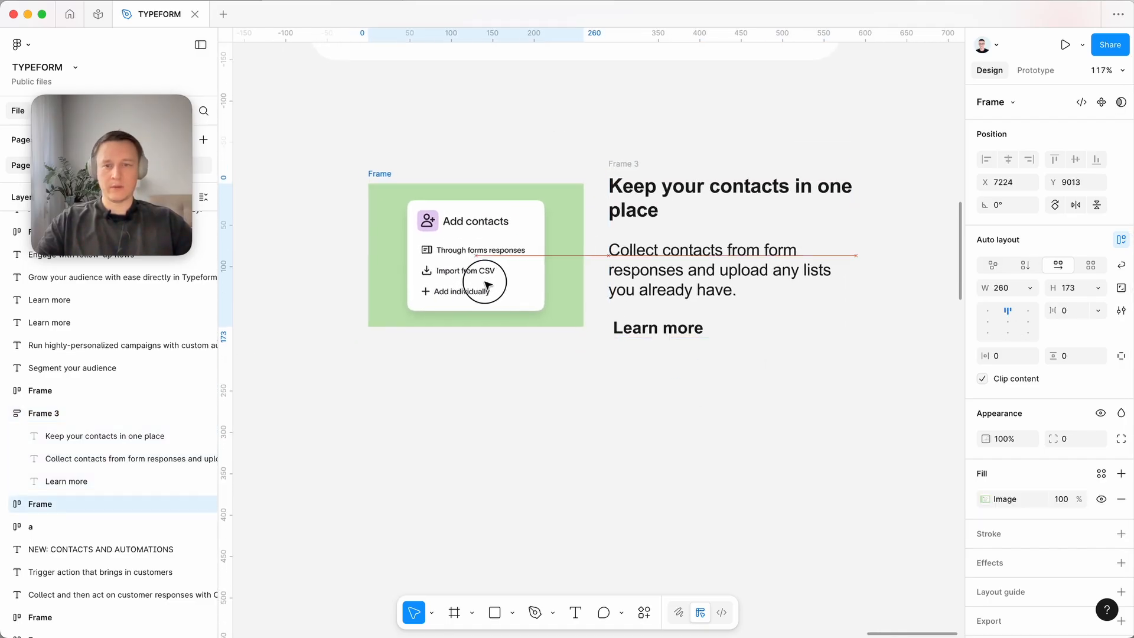
Wrap the green image and the text frame together in a horizontal auto layout frame.
scroll(480, 290, "down", 2)
scroll(413, 248, "up", 1)
left_click(356, 202)
left_click_drag(356, 201, 864, 520)
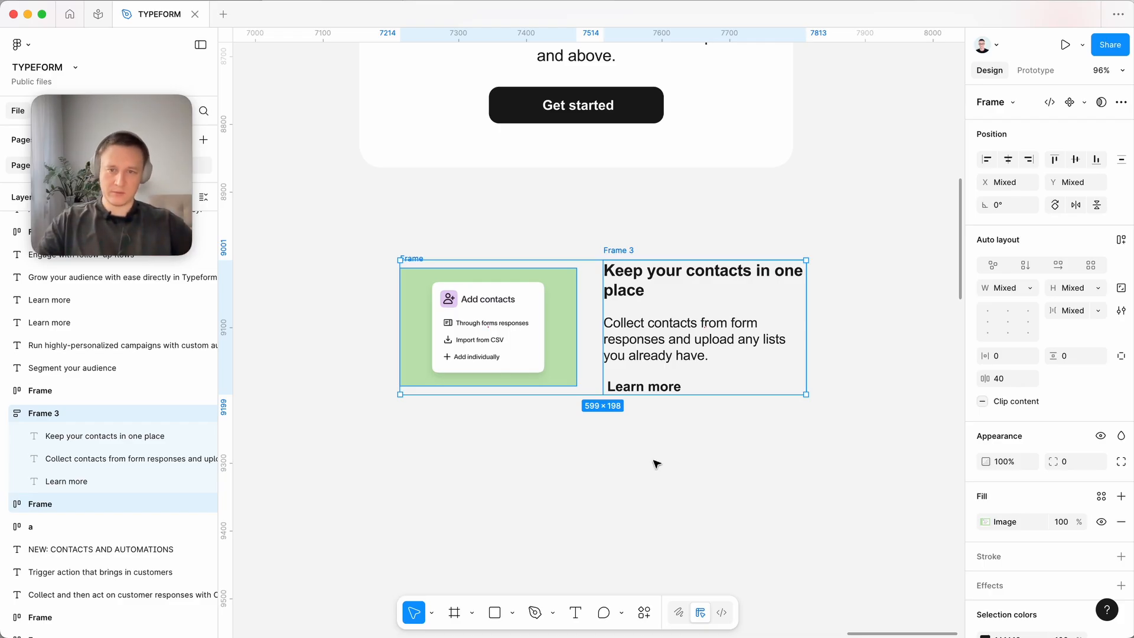
left_click(1120, 239)
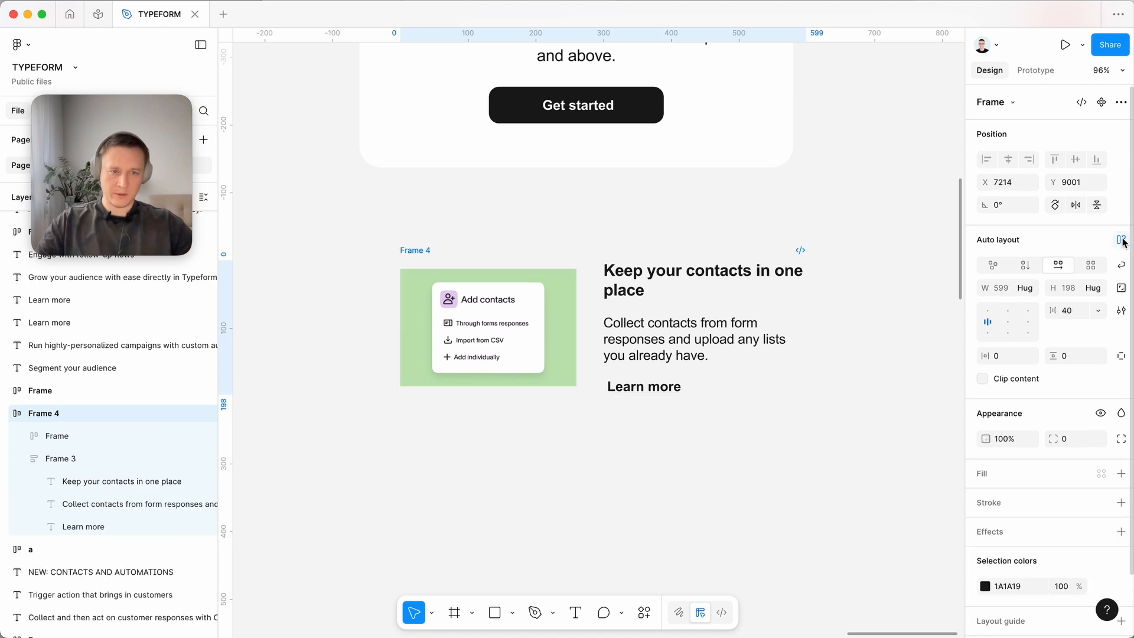
left_click_drag(619, 331, 597, 333)
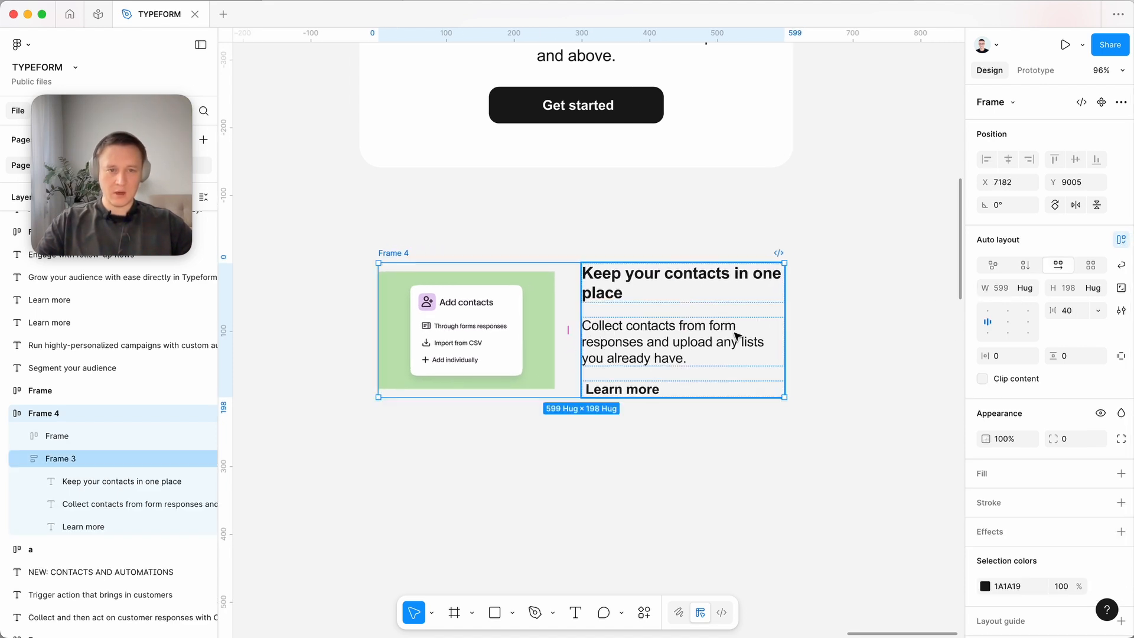
Give the new card frame a white FFFFFF fill, a gap of 32, and 32 horizontal and vertical padding.
left_click(1121, 474)
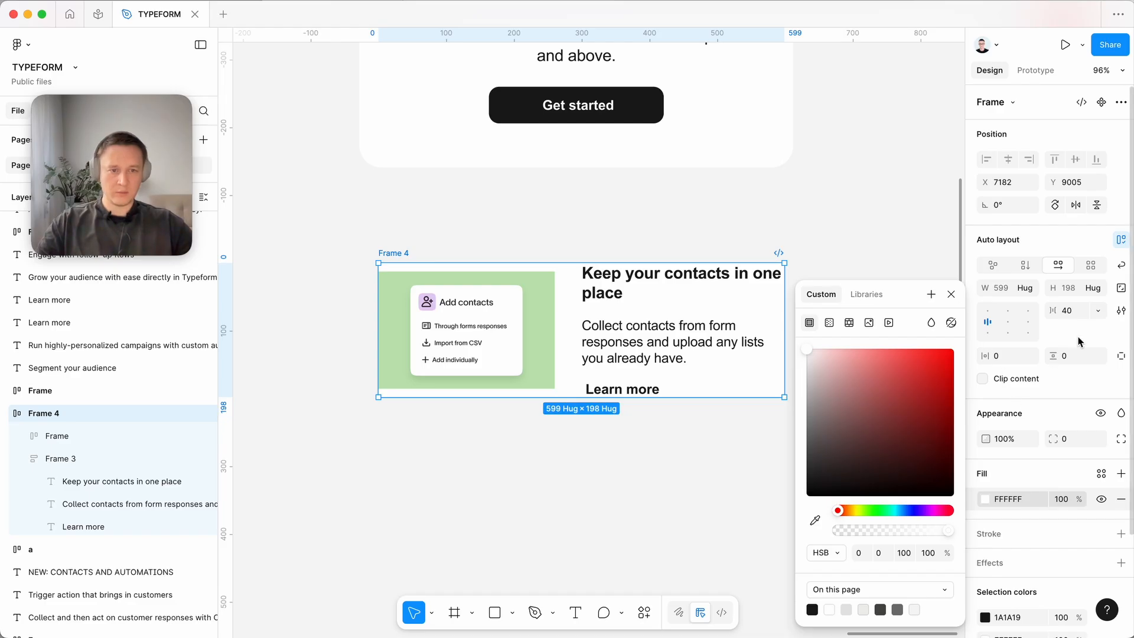
left_click(1078, 314)
type("32")
left_click(1009, 356)
type("32")
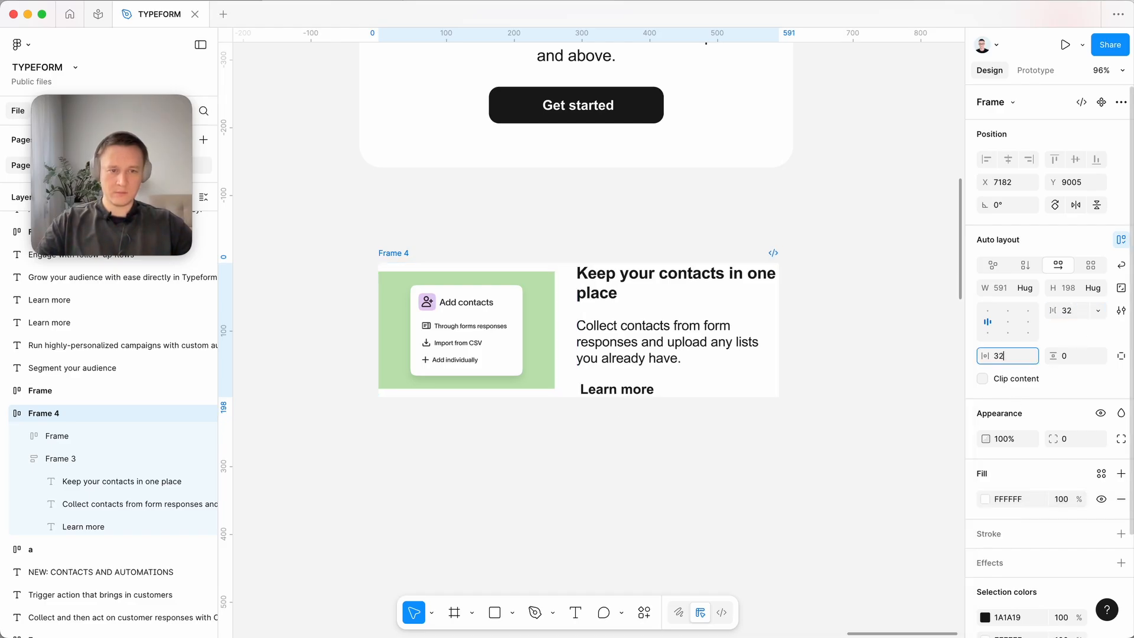
left_click(1081, 356)
type("32")
key("Return")
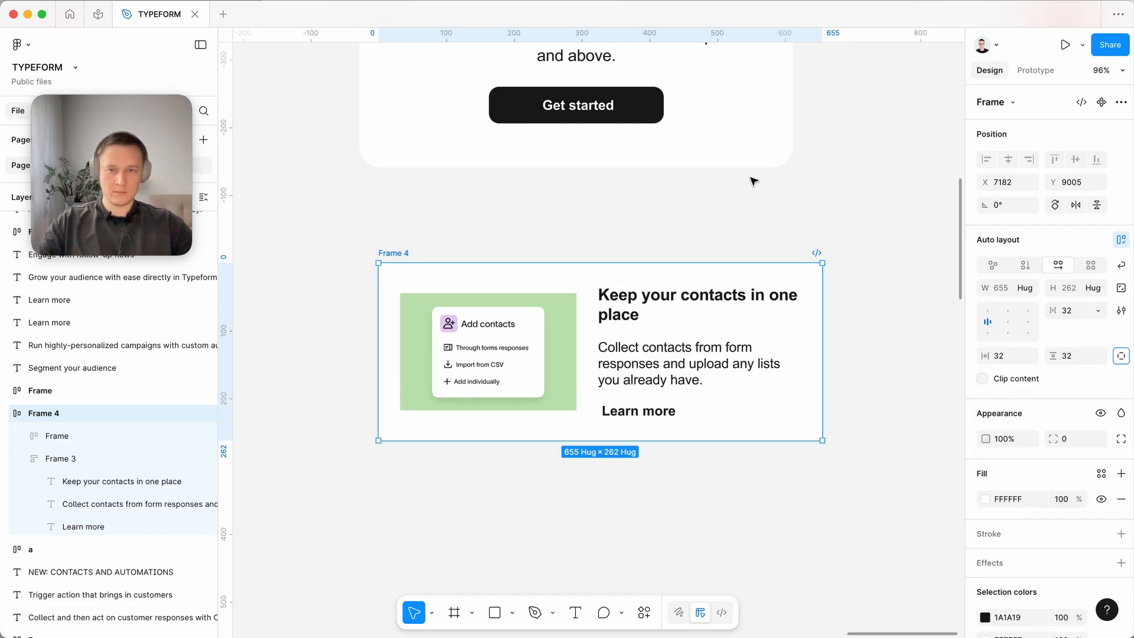
Set the contact card's corner radius to 32 to match the card above, and shift the card slightly upward.
left_click(738, 158)
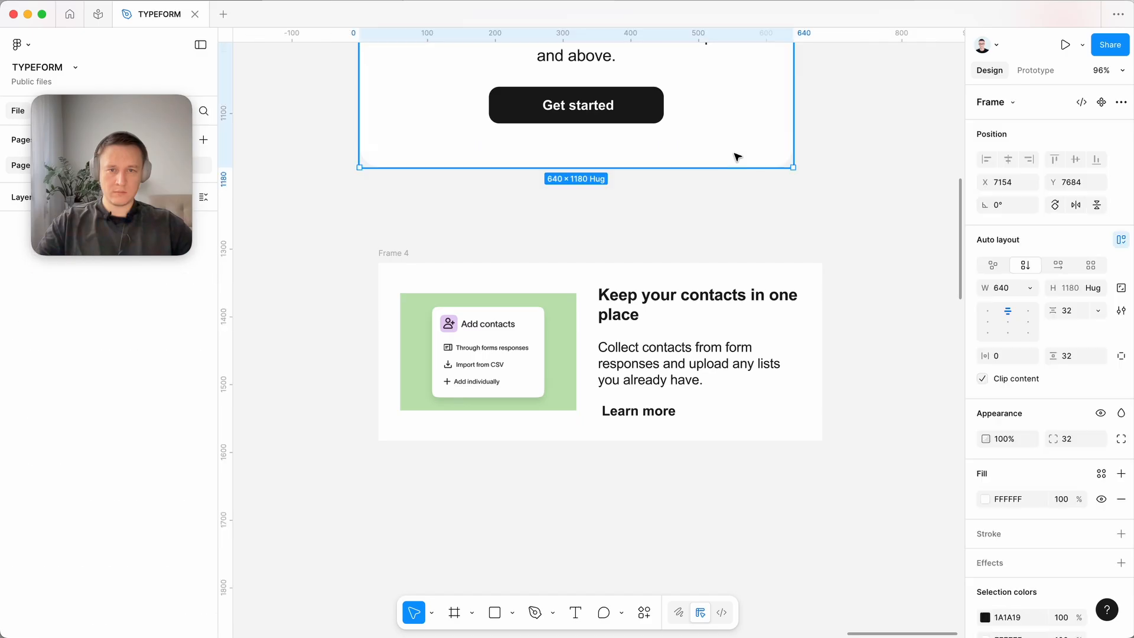
left_click(435, 251)
type("32")
key("Tab")
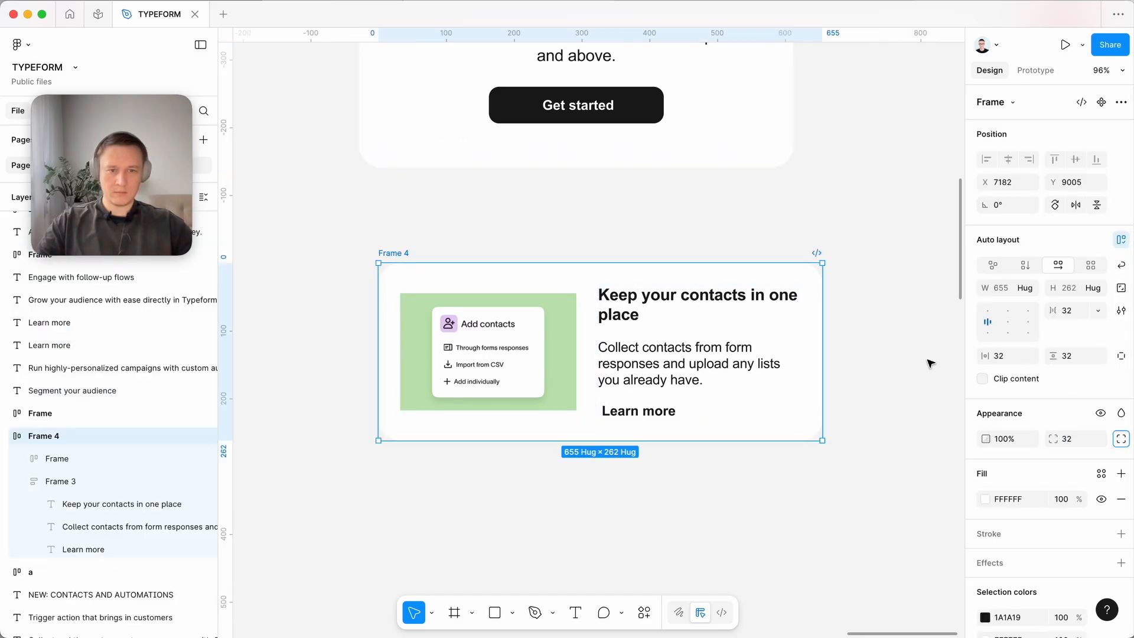
left_click_drag(728, 352, 726, 336)
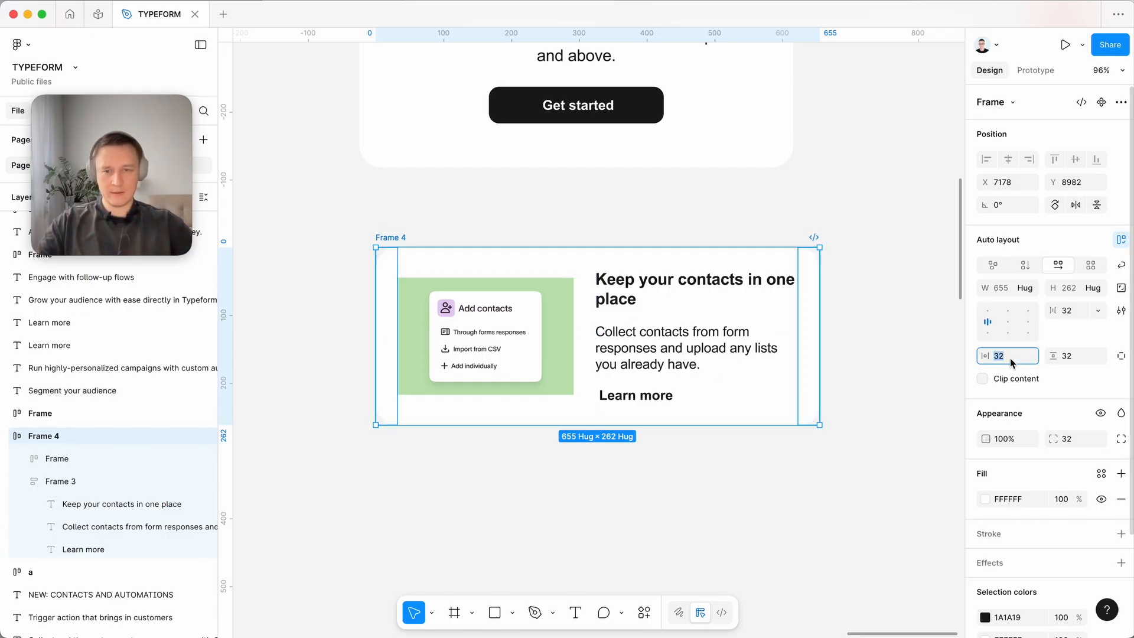
Increase the contact card's horizontal padding to 40.
key("Up")
key("Up")
key("Up")
key("Up")
key("Up")
key("Up")
key("Up")
key("Up")
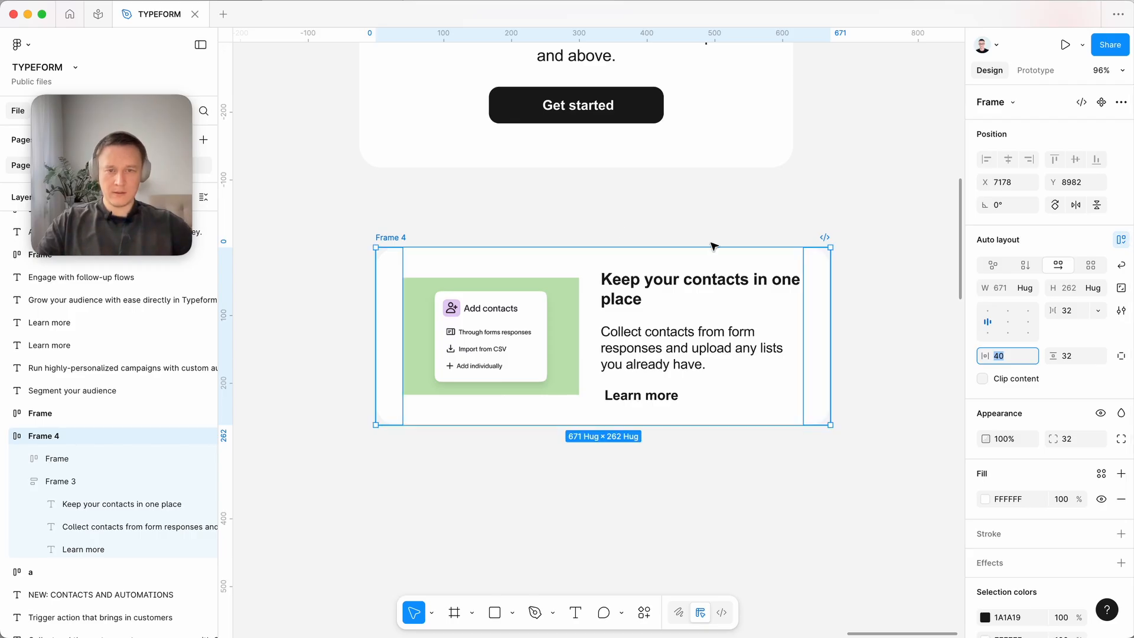
left_click(839, 257)
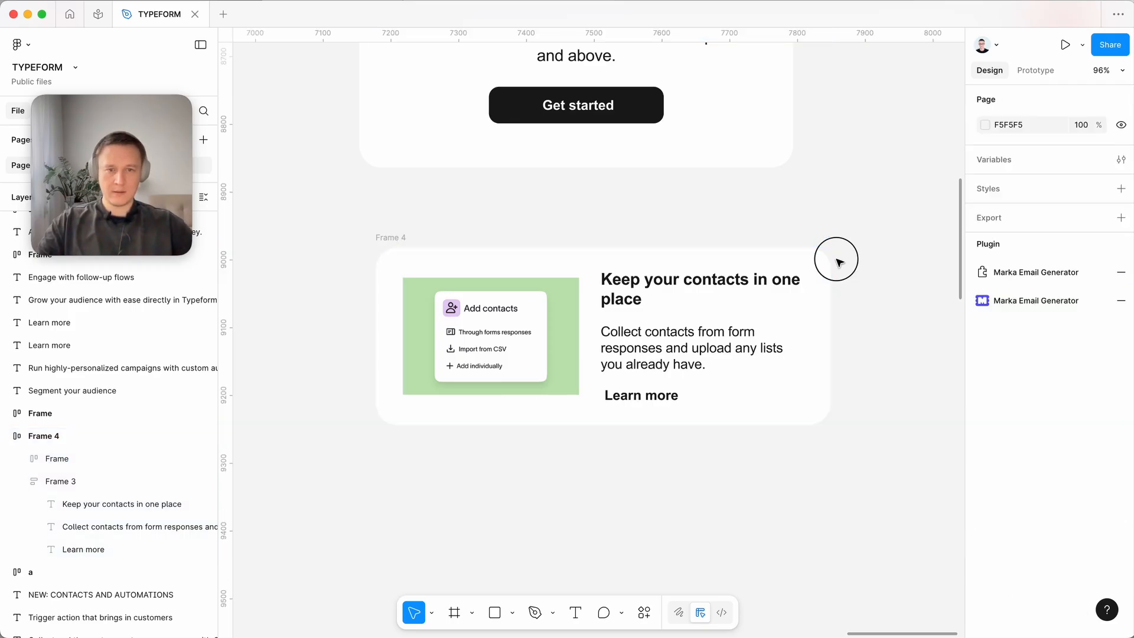
Narrow the contact card to about 616 wide and set the widths of its image and text frame to Fill container.
left_click(739, 264)
left_click_drag(832, 273, 791, 273)
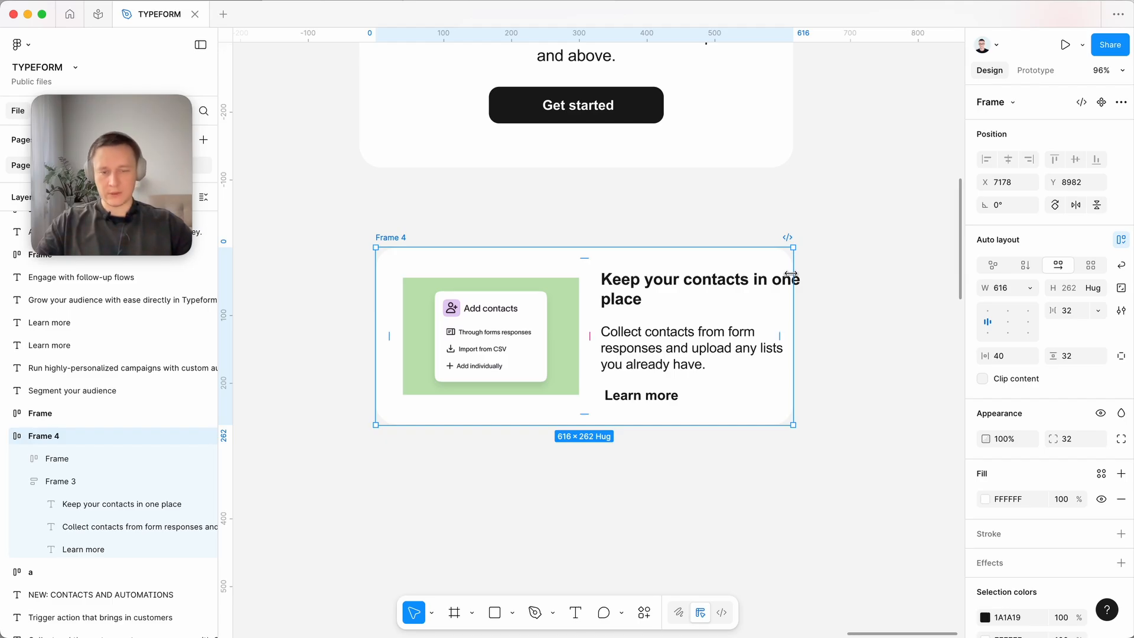
left_click(514, 354)
left_click(680, 334, "shift")
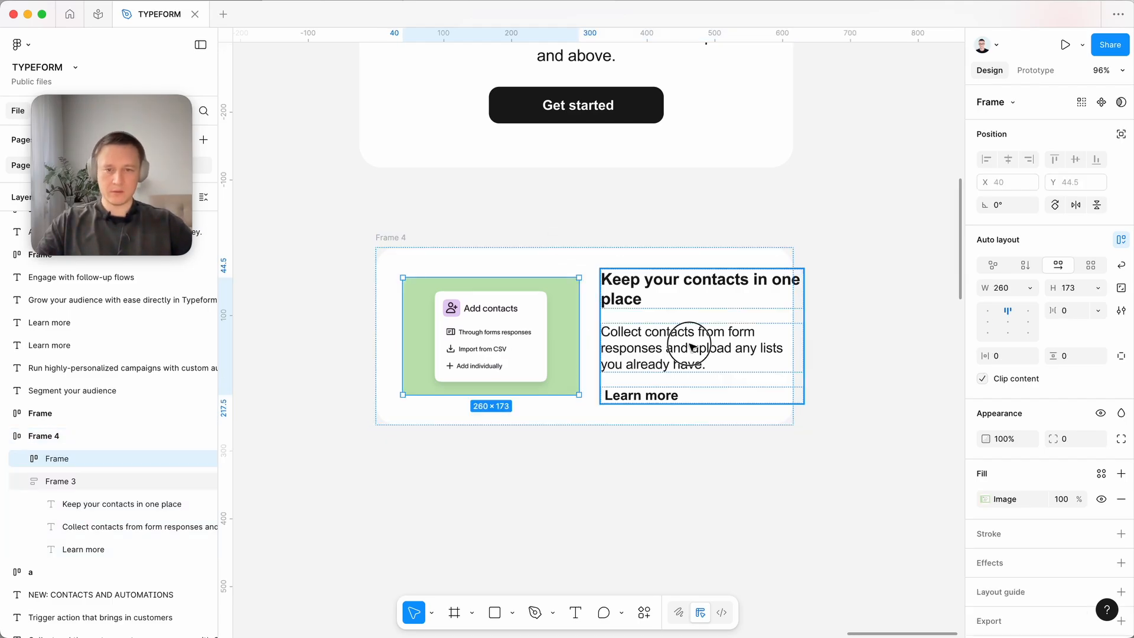
left_click(1030, 288)
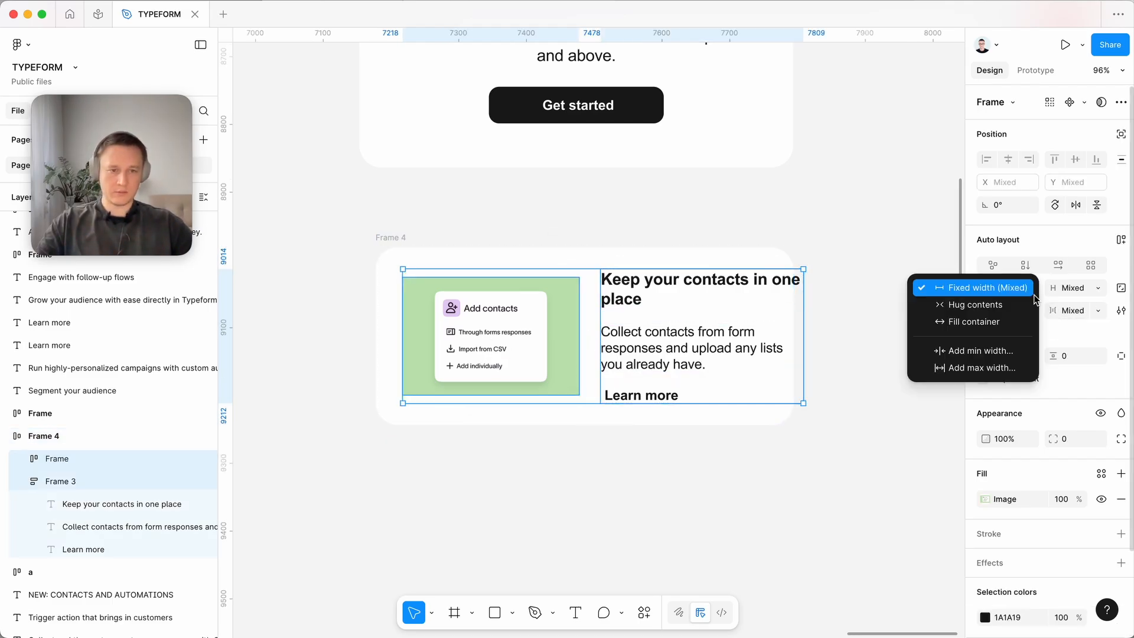
left_click(1007, 322)
left_click(901, 325)
left_click(393, 238)
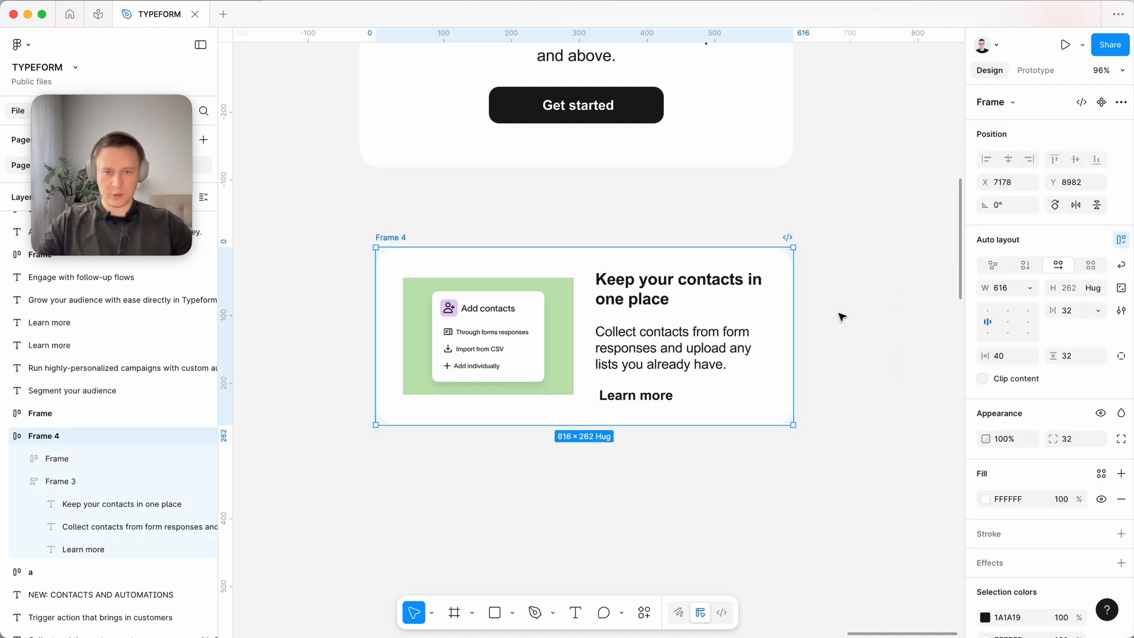
Line up the contact card's left edge with the card above and resize it to about 633 wide.
left_click_drag(792, 314, 737, 322)
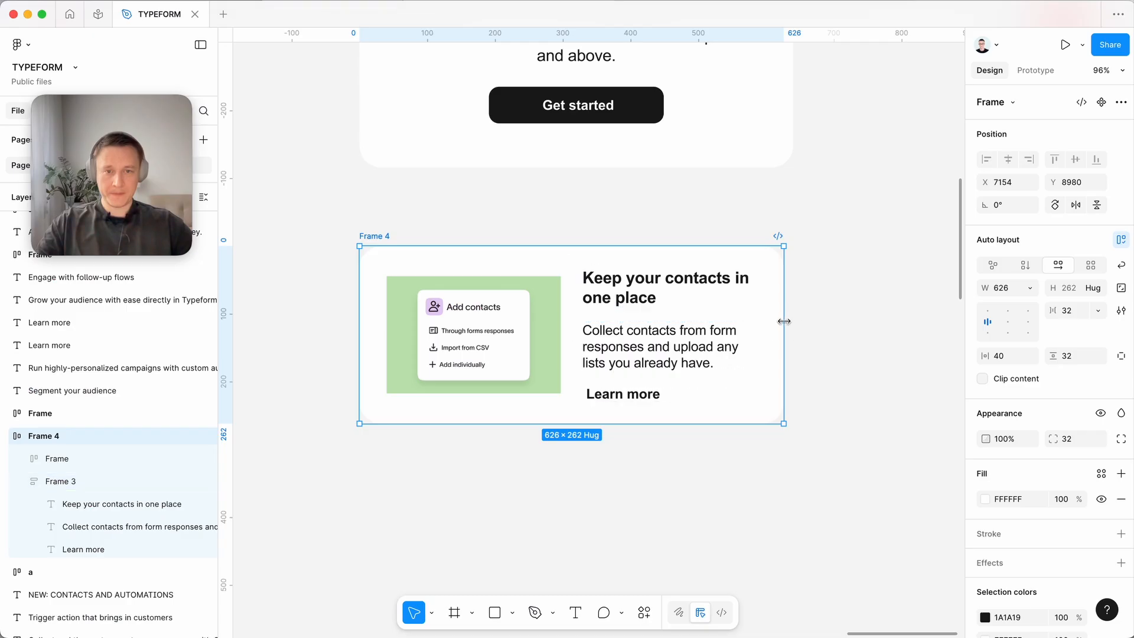
left_click_drag(784, 321, 789, 320)
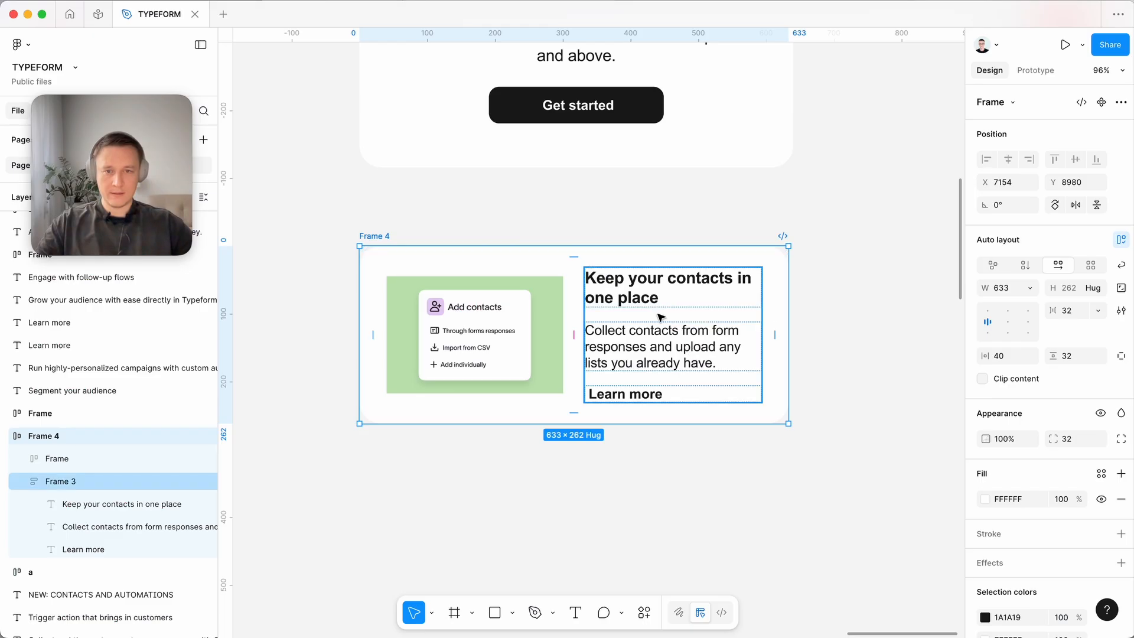
left_click(382, 238)
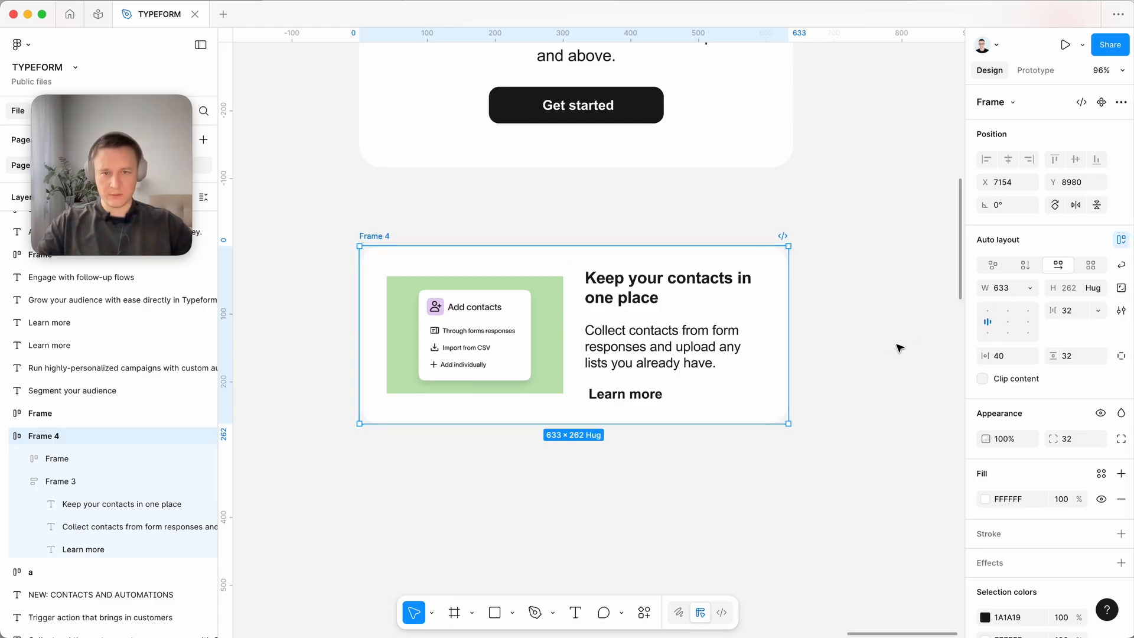
Try top, middle and bottom alignments for the contact card's contents and settle on Align center.
left_click(986, 333)
left_click(990, 322)
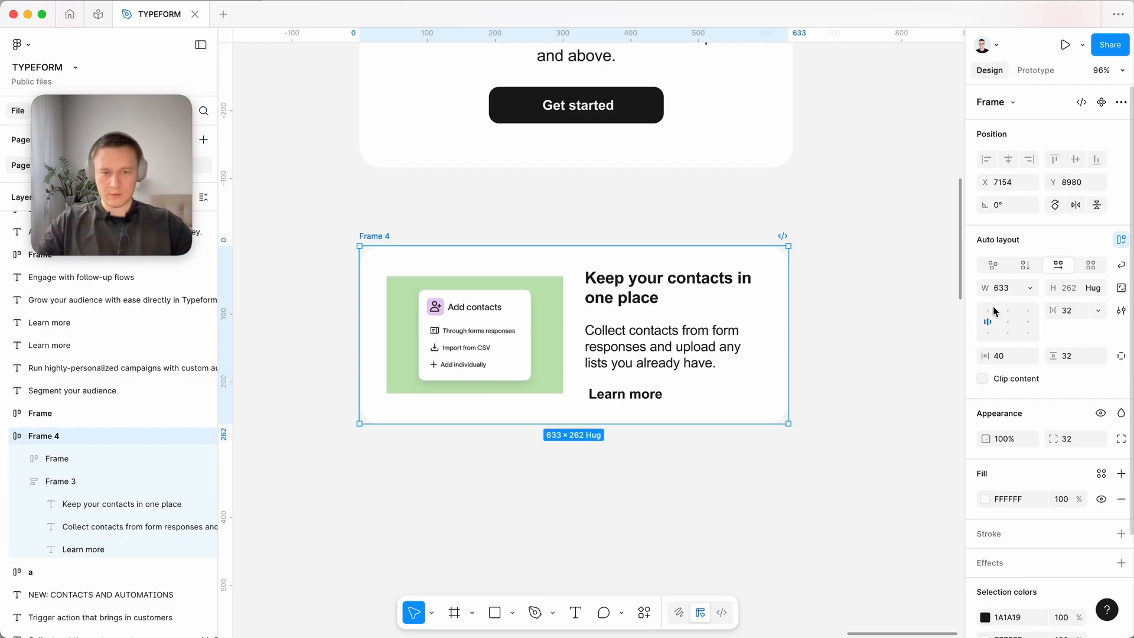
left_click(1007, 312)
left_click(1007, 322)
left_click(1008, 333)
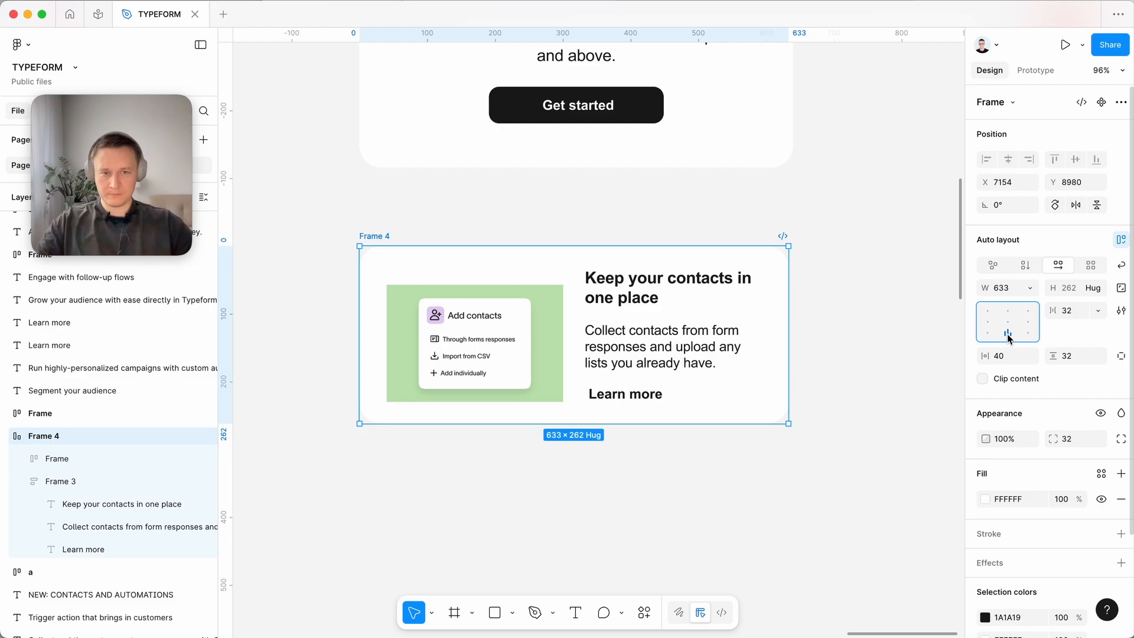
left_click(1007, 310)
left_click(1007, 322)
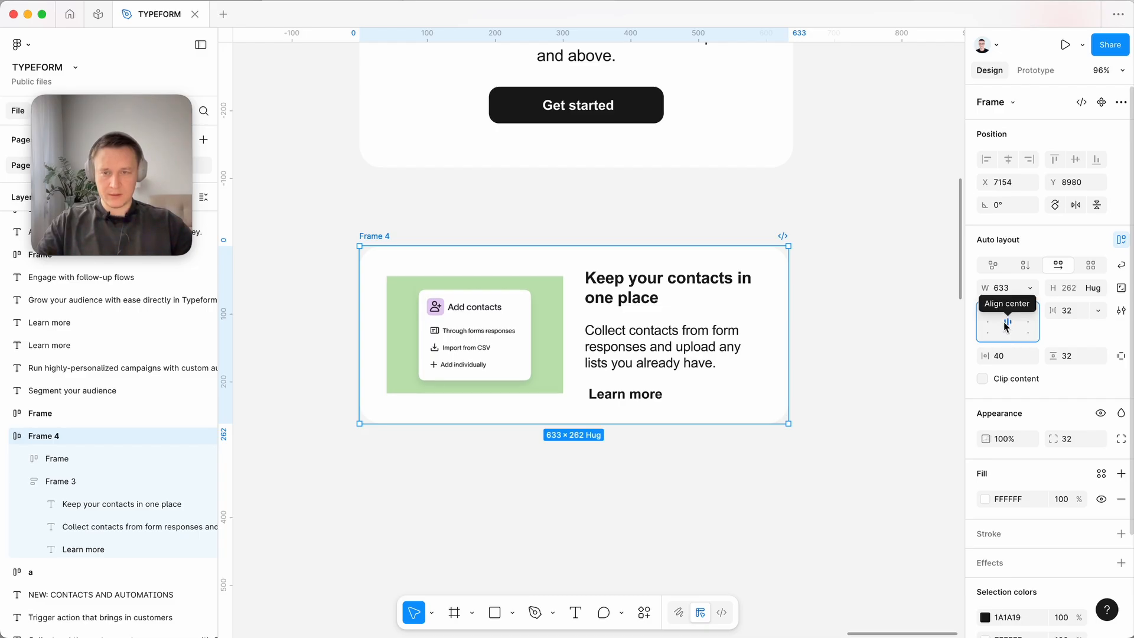
left_click(1007, 312)
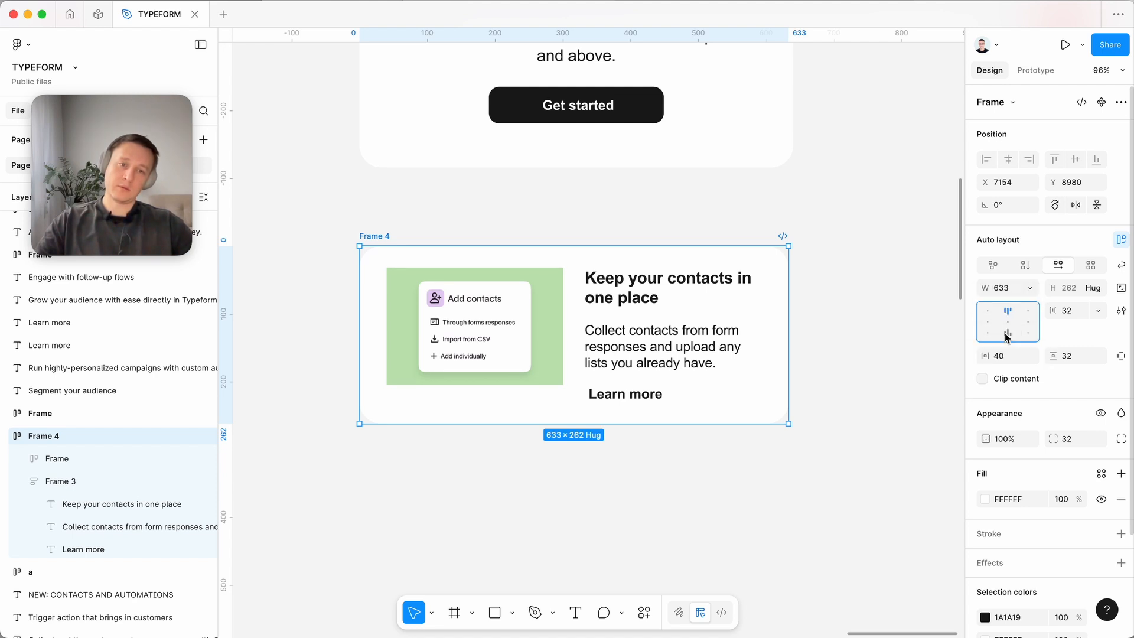
left_click(1008, 322)
left_click(1008, 322)
left_click(876, 369)
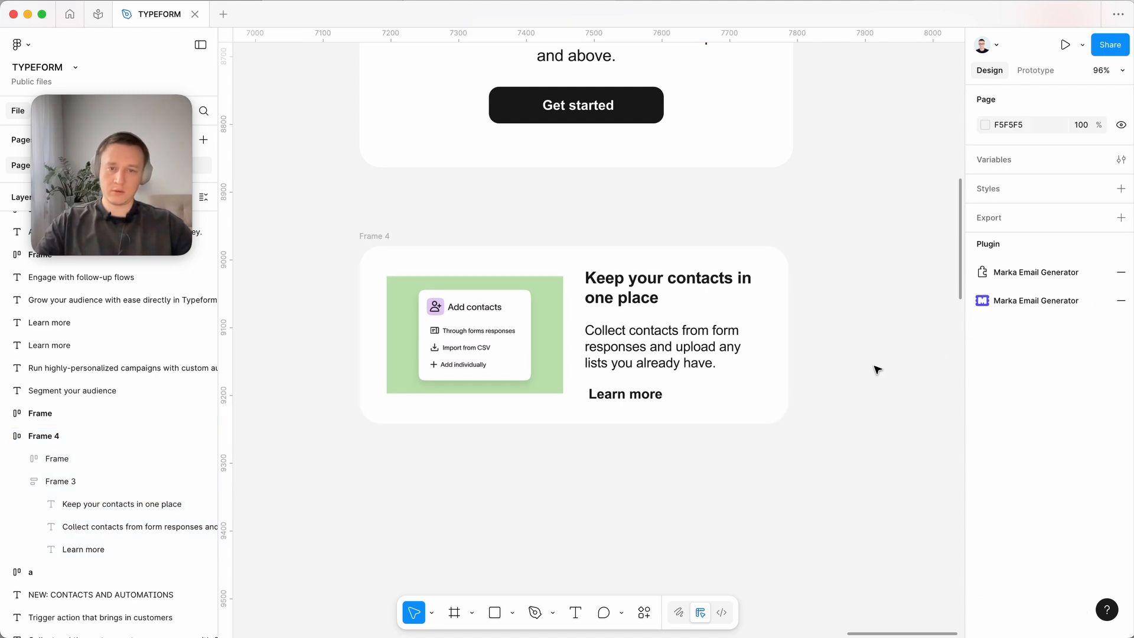
Preview the contact card in Marka Email Generator in light mode, then return to the plugin's asset list.
scroll(875, 370, "down", 3)
left_click(749, 354)
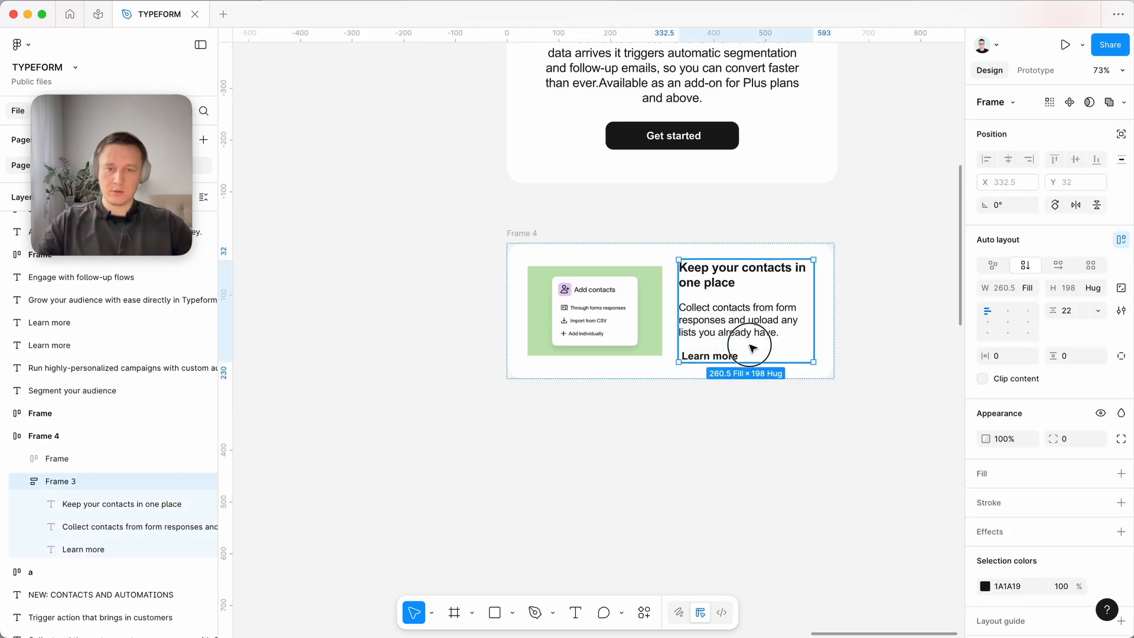
left_click(519, 235)
left_click(880, 428)
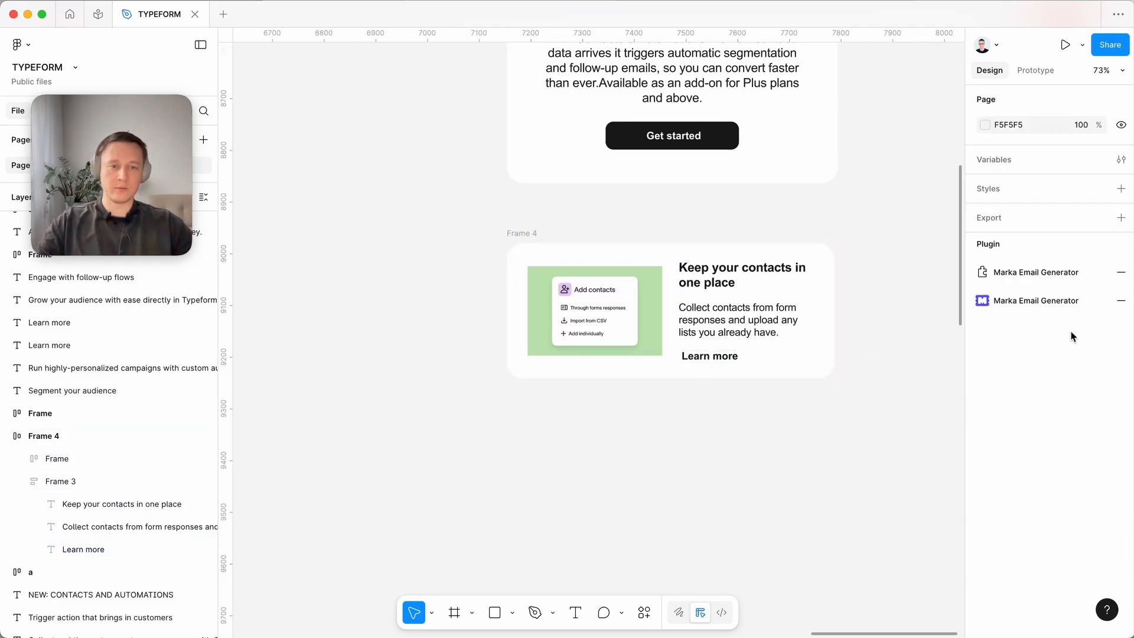
left_click(981, 304)
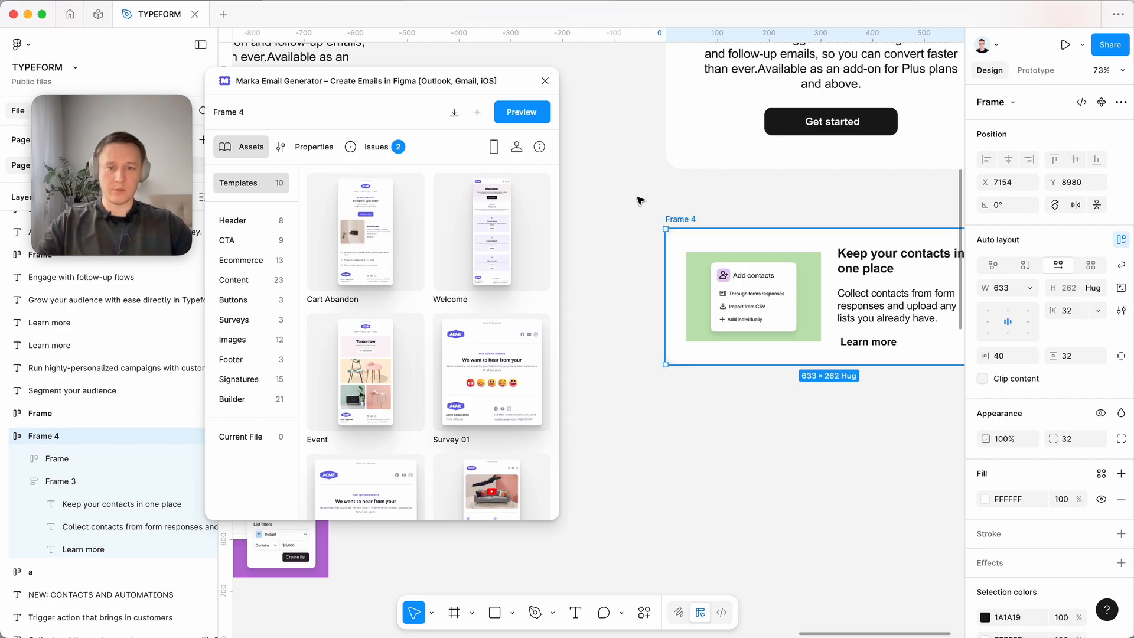
left_click(521, 112)
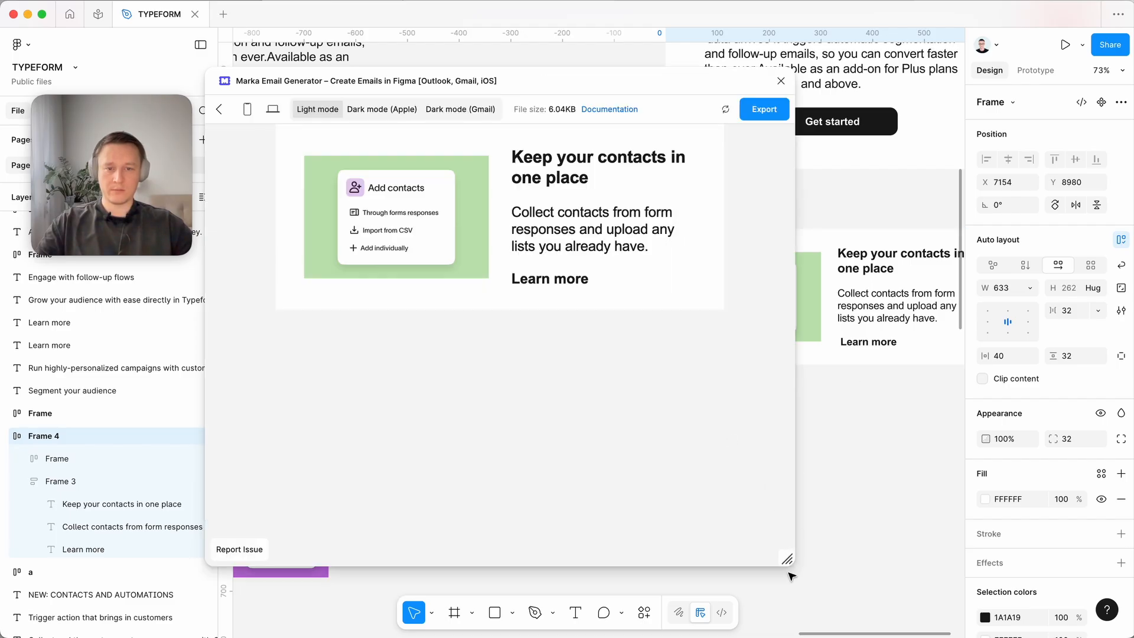
left_click_drag(786, 556, 708, 481)
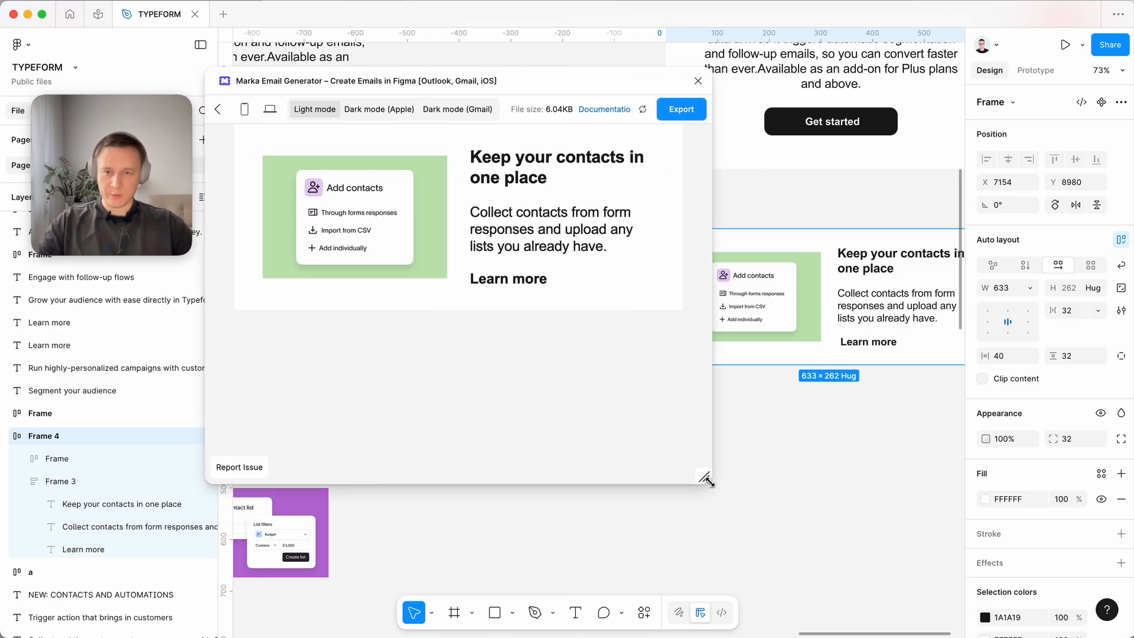
left_click(219, 110)
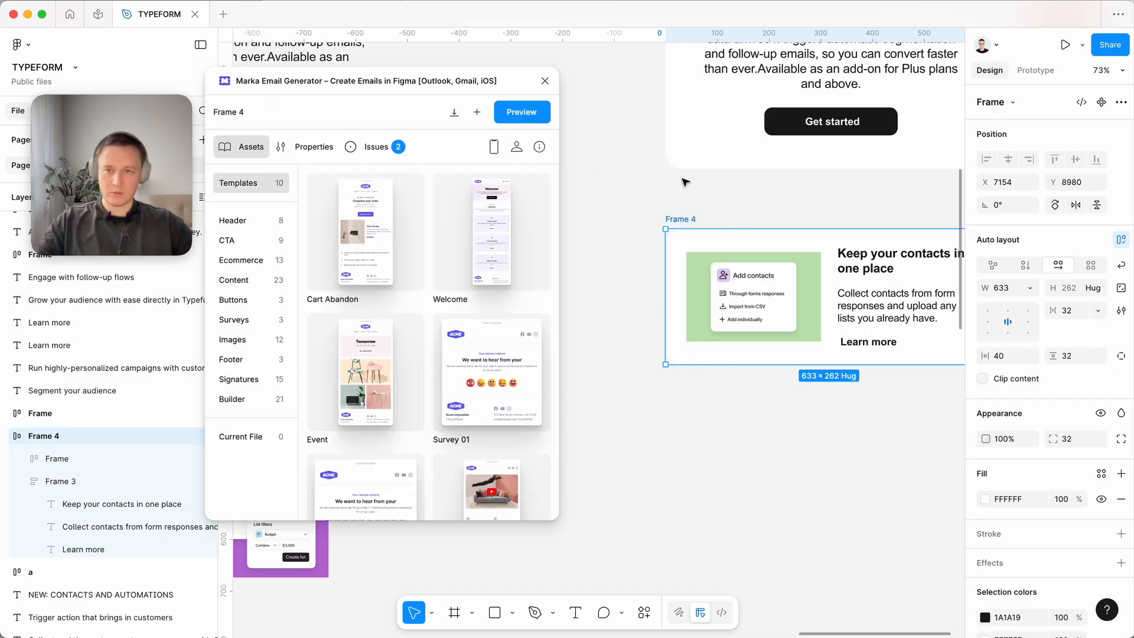
Nudge the contact card slightly and collapse the layers nested in its text frame.
left_click_drag(679, 220, 681, 223)
scroll(681, 224, "right", 2)
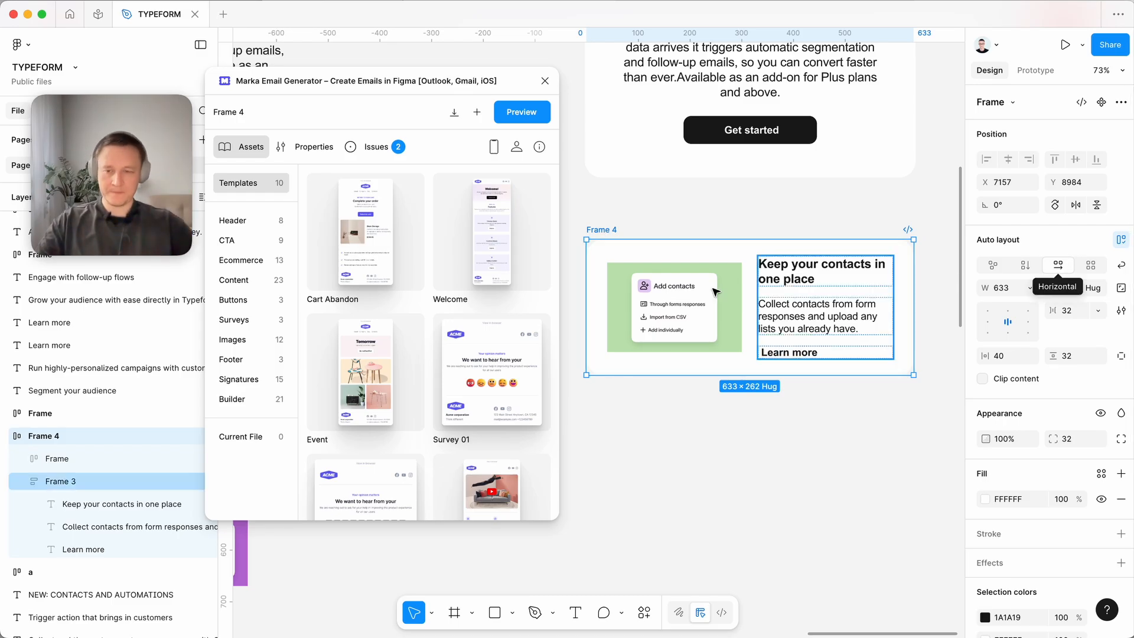
left_click(23, 481)
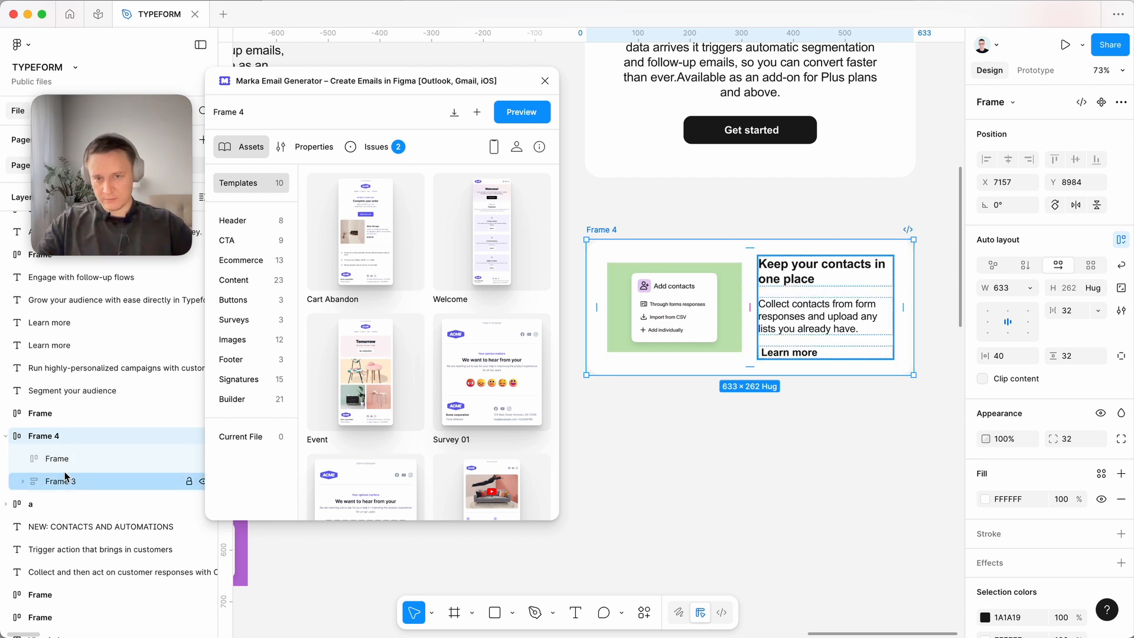
Set the contact card's frame type to Frame in the plugin's properties and turn on the Cards layout.
left_click(314, 148)
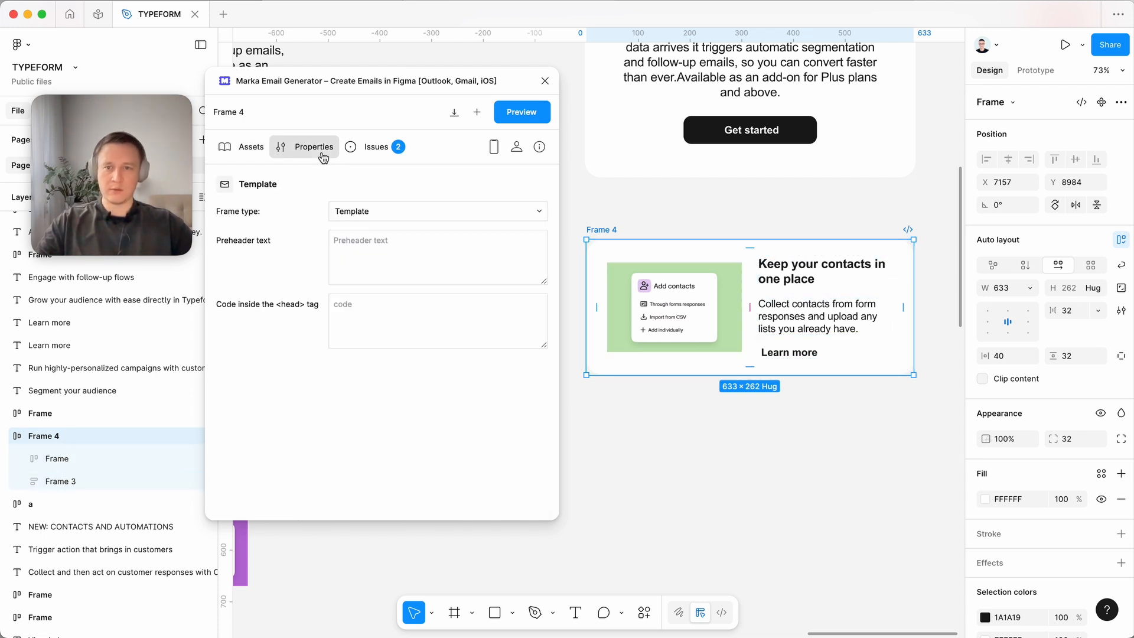
left_click(388, 214)
left_click(388, 180)
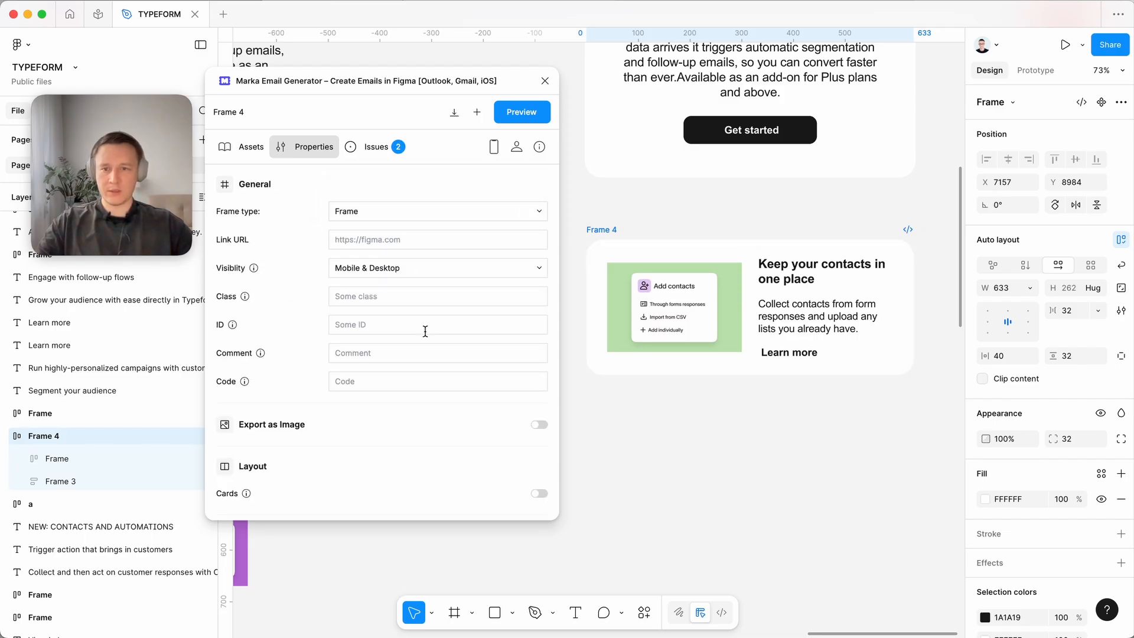
scroll(425, 332, "down", 4)
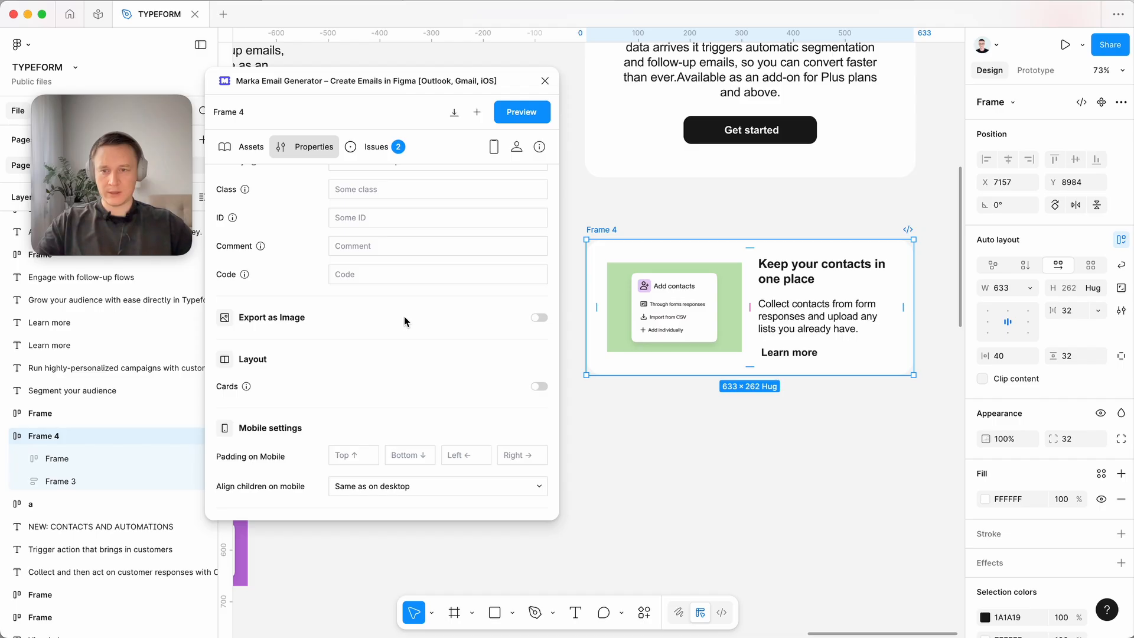
scroll(404, 316, "down", 2)
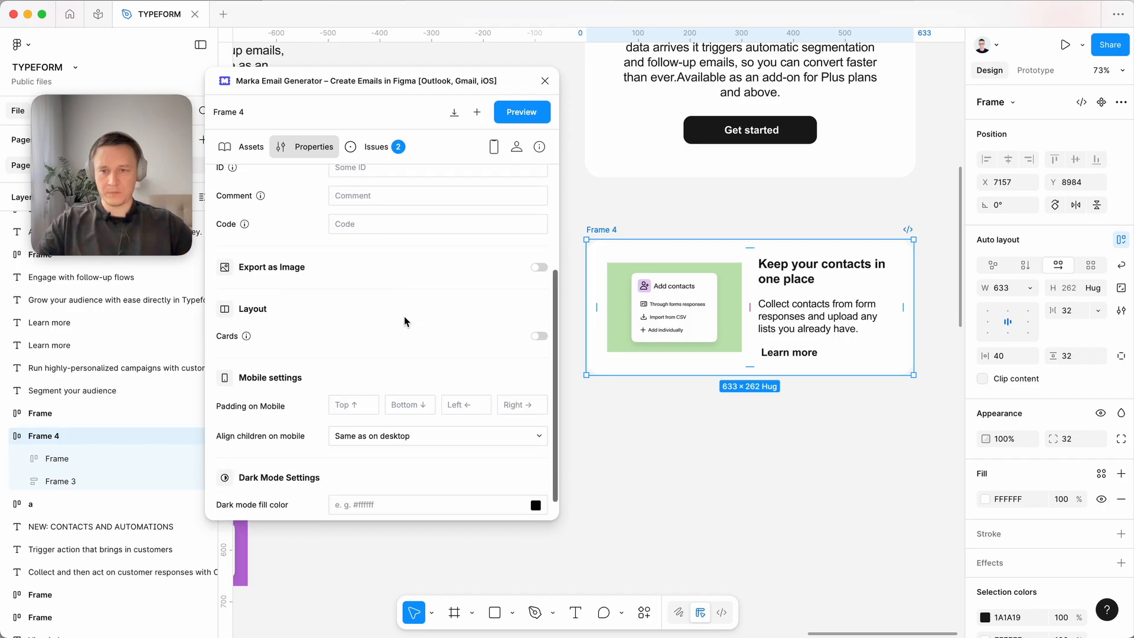
left_click(538, 329)
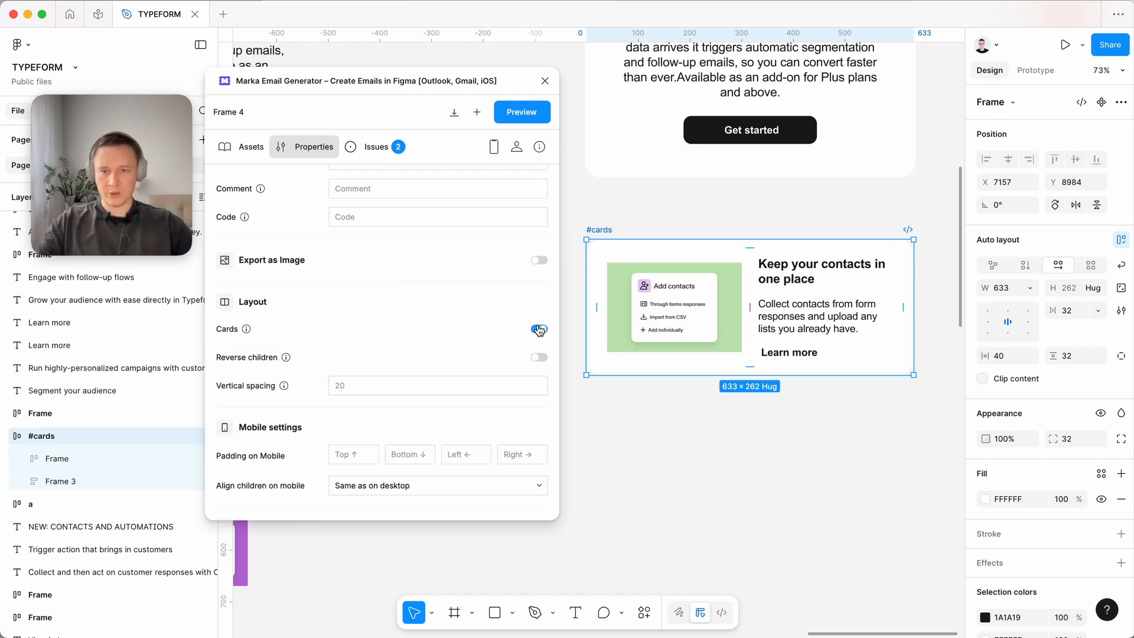
left_click(670, 230)
left_click(600, 230)
scroll(530, 449, "down", 3)
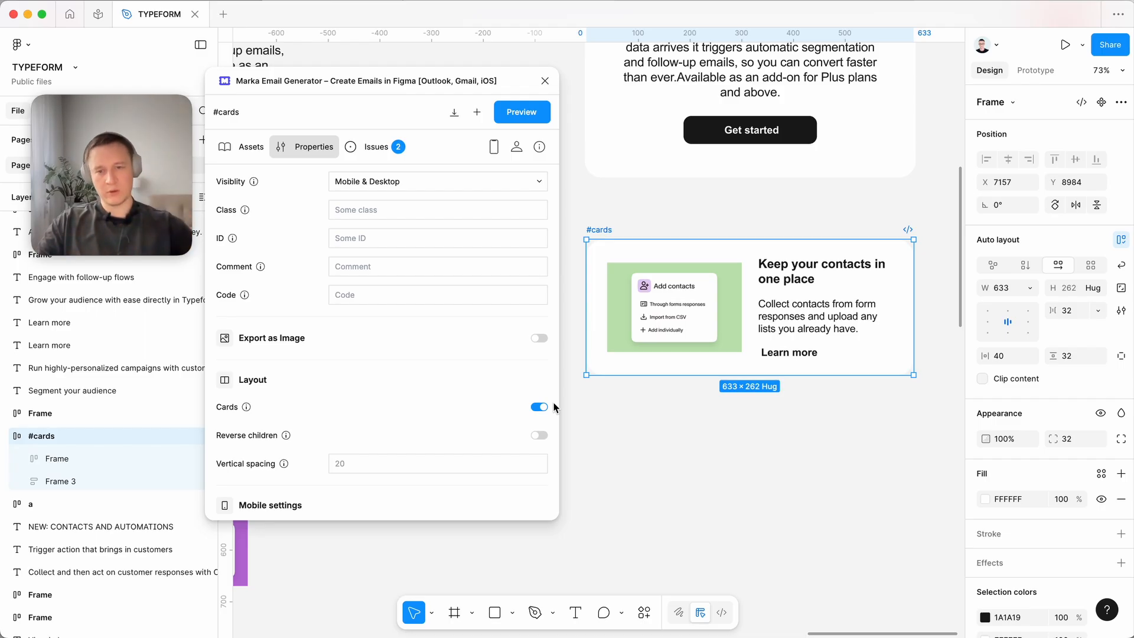
Preview the contact card, narrow the preview window, and close the plugin.
left_click(519, 113)
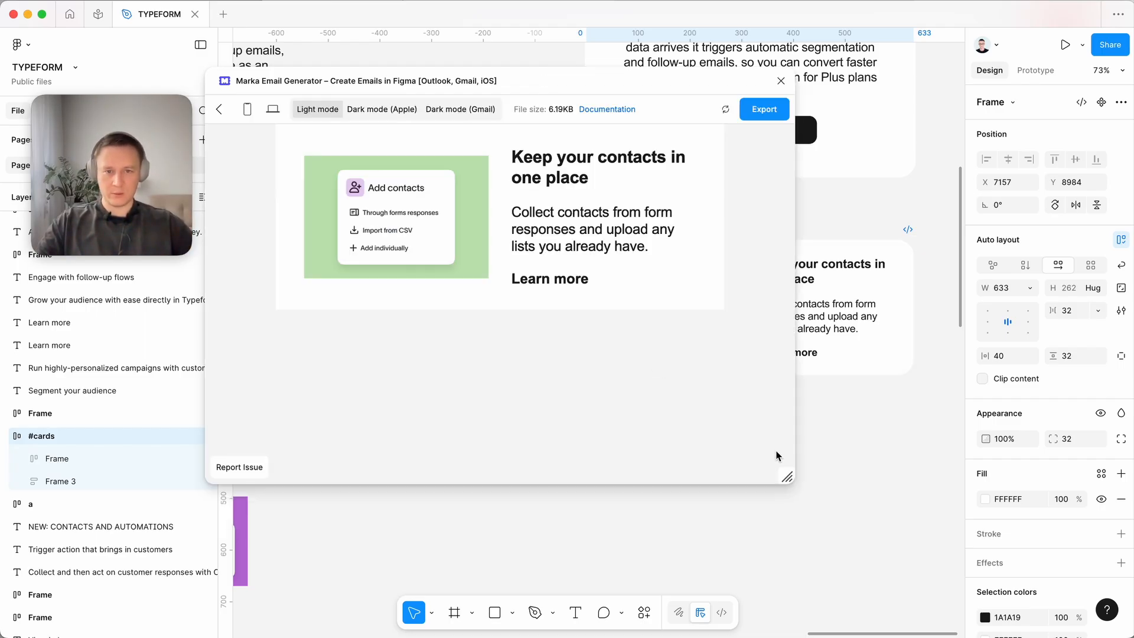
left_click_drag(788, 471, 658, 476)
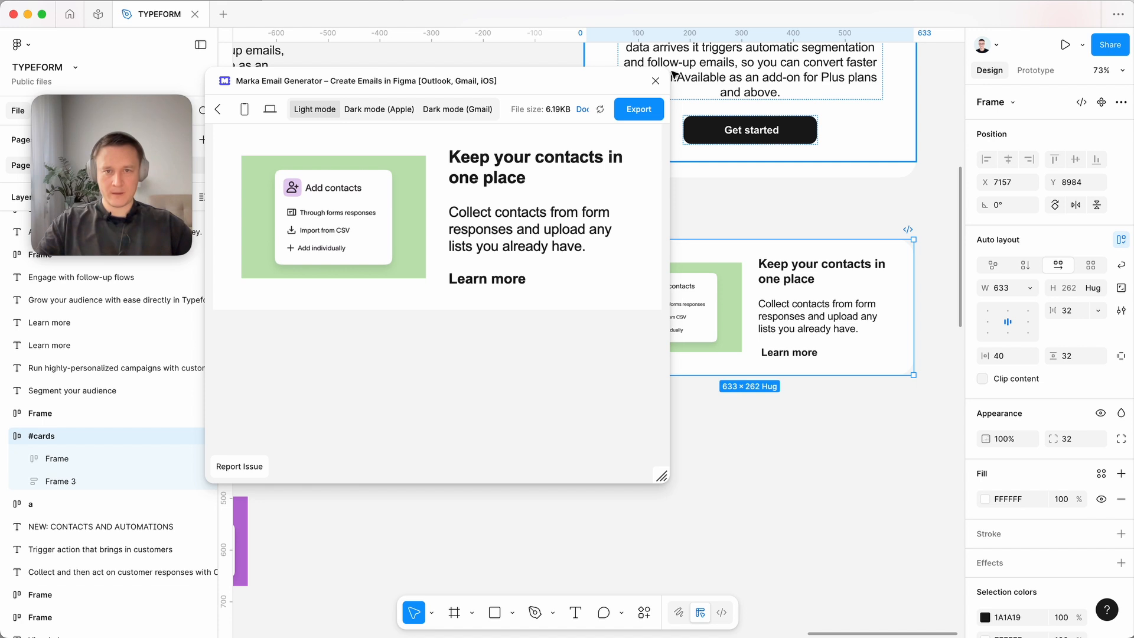
left_click(659, 80)
Move the contact card to the empty canvas beside the email and turn it into a component.
left_click_drag(689, 302, 687, 295)
scroll(687, 295, "down", 5)
scroll(686, 296, "right", 4)
scroll(687, 296, "up", 2)
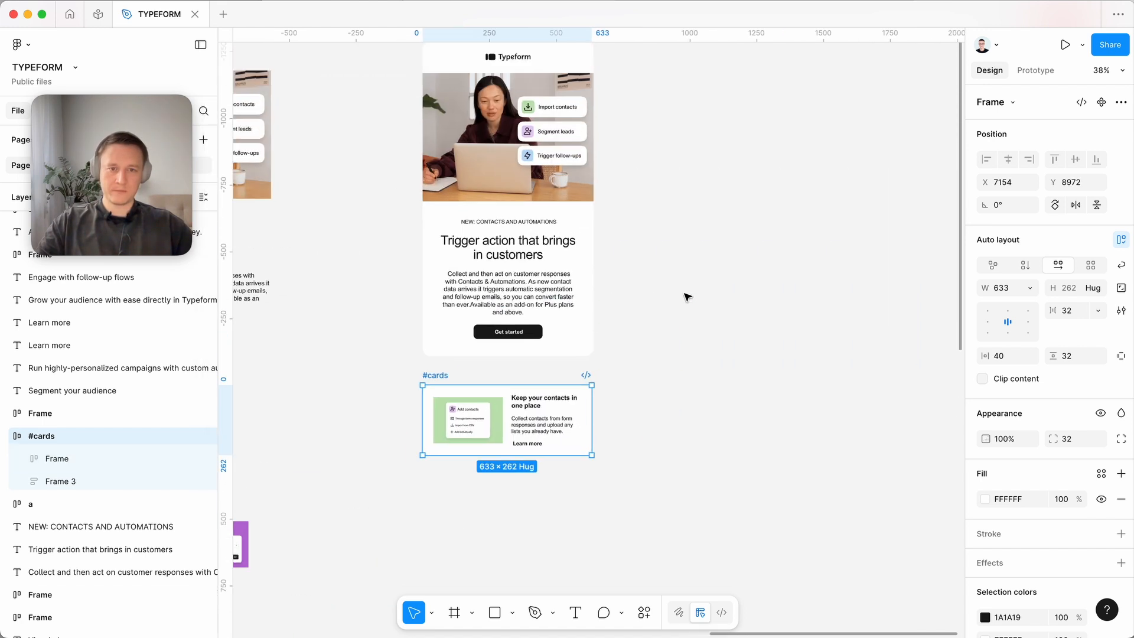
left_click_drag(499, 428, 821, 264)
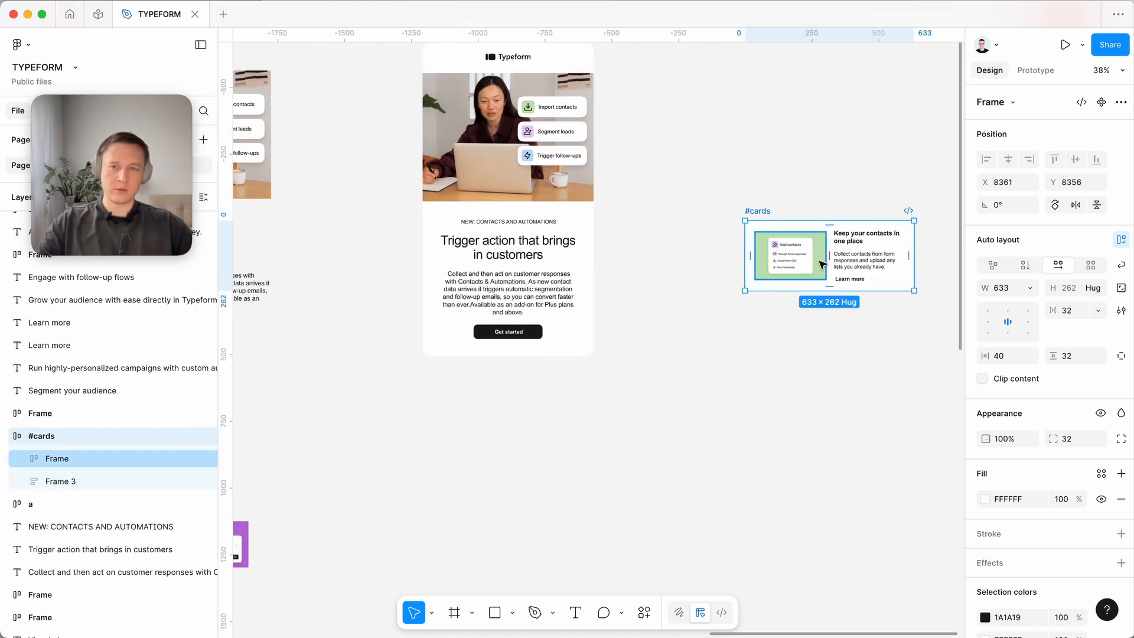
left_click(1102, 104)
Stack three instances of the cards component below the Get started card and align their left edges.
left_click_drag(841, 262, 510, 502)
key("super+d")
scroll(509, 504, "down", 4)
scroll(510, 504, "left", 3)
left_click_drag(575, 444, 713, 218)
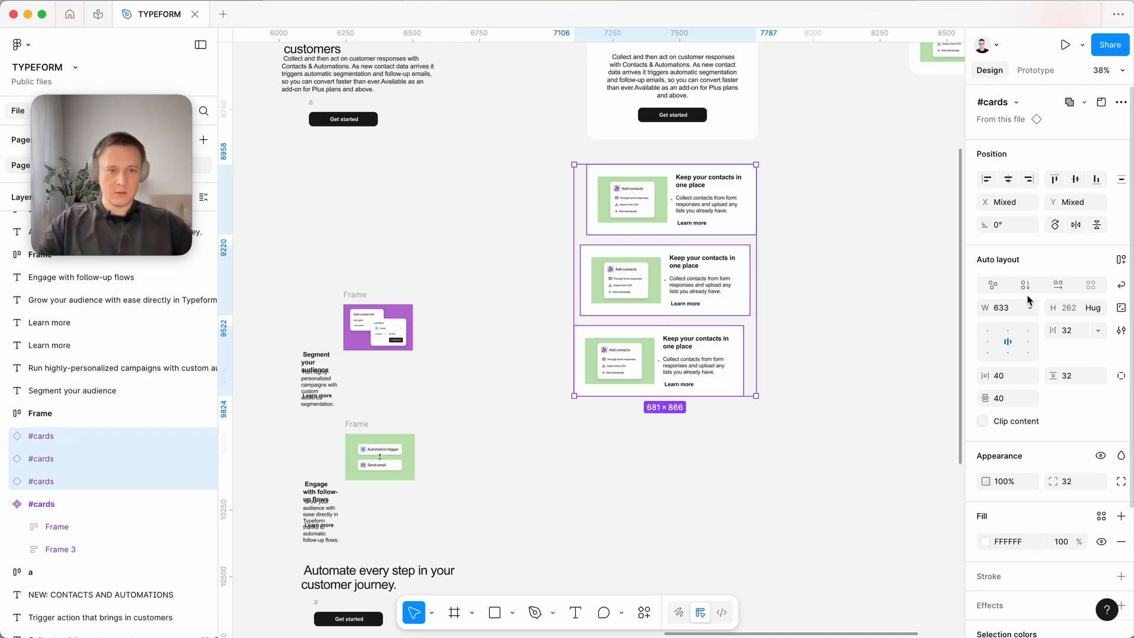
left_click(986, 179)
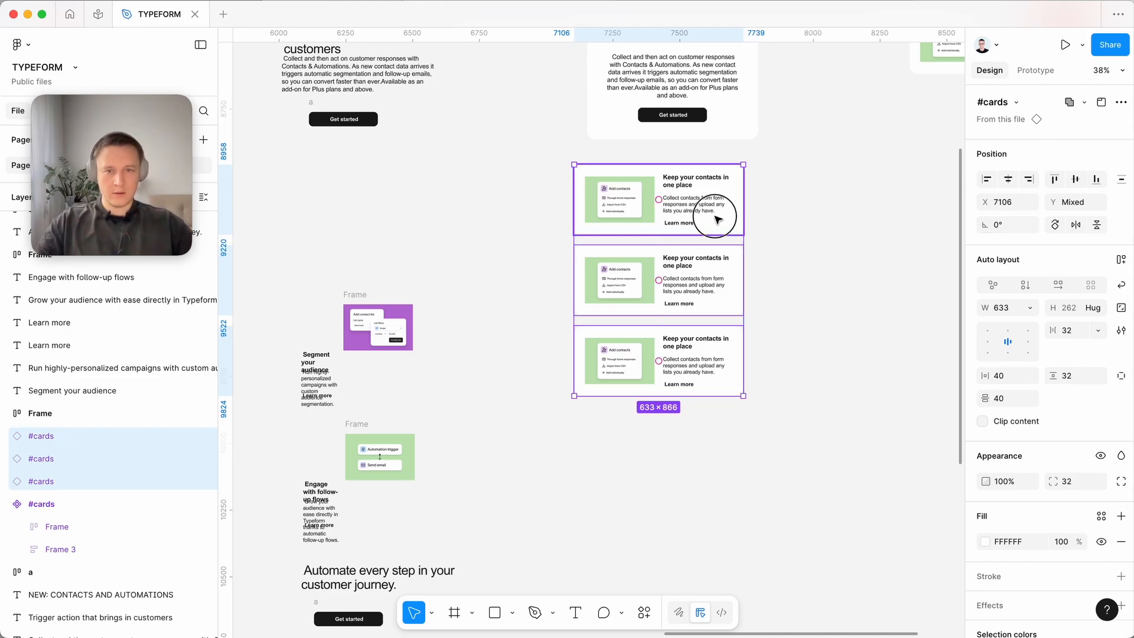
Copy the purple contact list image fill from the imported frame onto the second card's image frame.
left_click(387, 335)
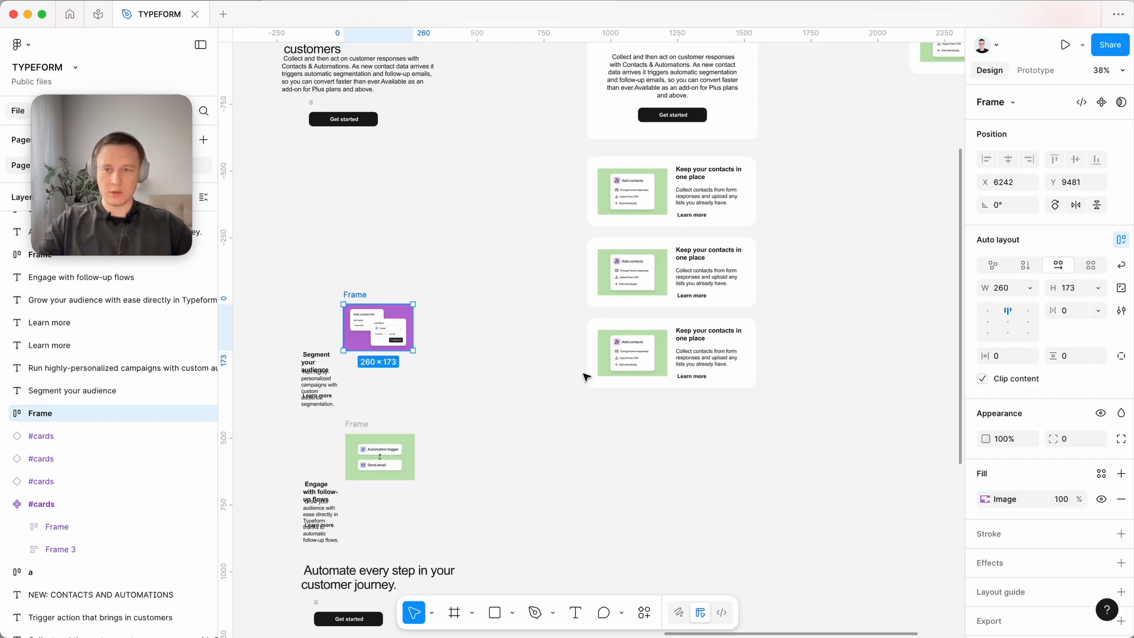
left_click(974, 506)
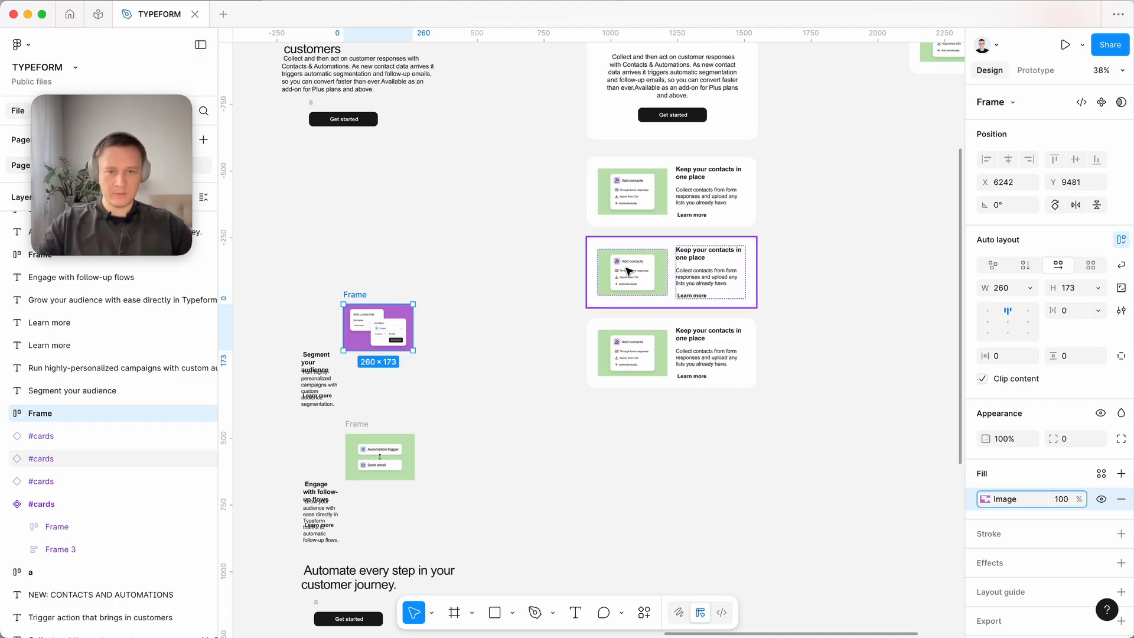
left_click(629, 273)
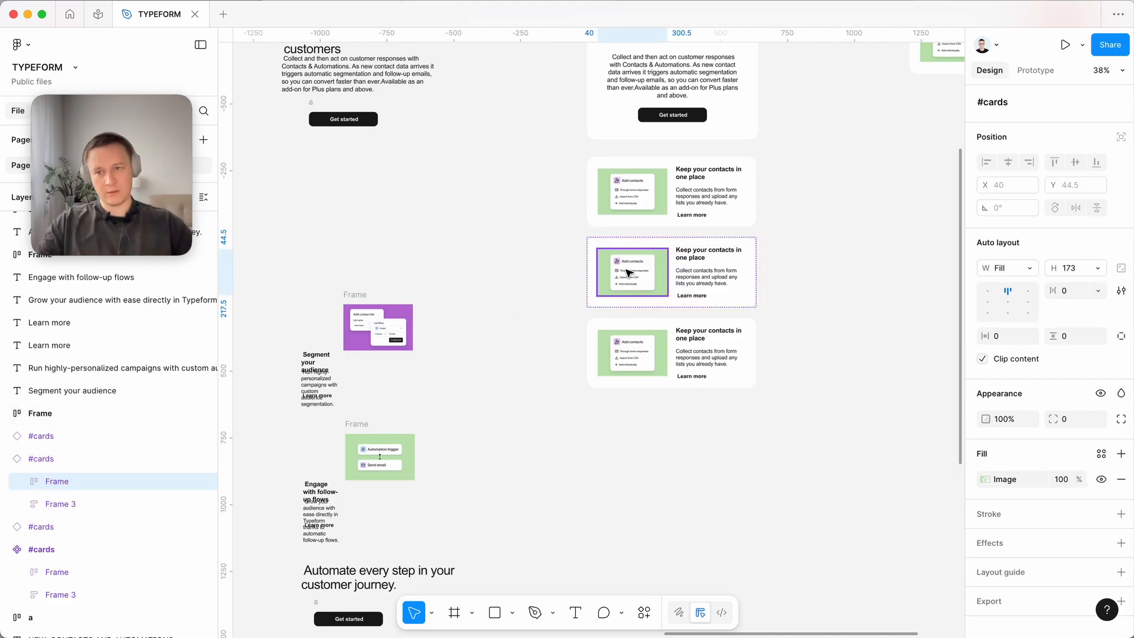
left_click(972, 485)
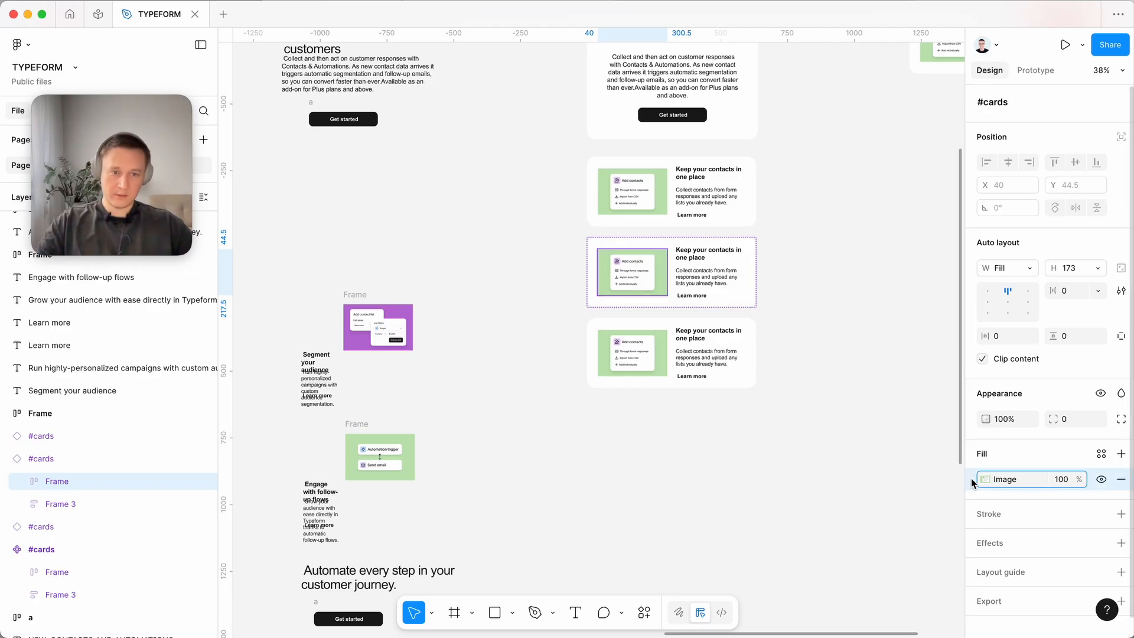
key("ctrl+v")
Copy the Automation trigger image fill from the imported frame onto the third card's image frame.
left_click(374, 475)
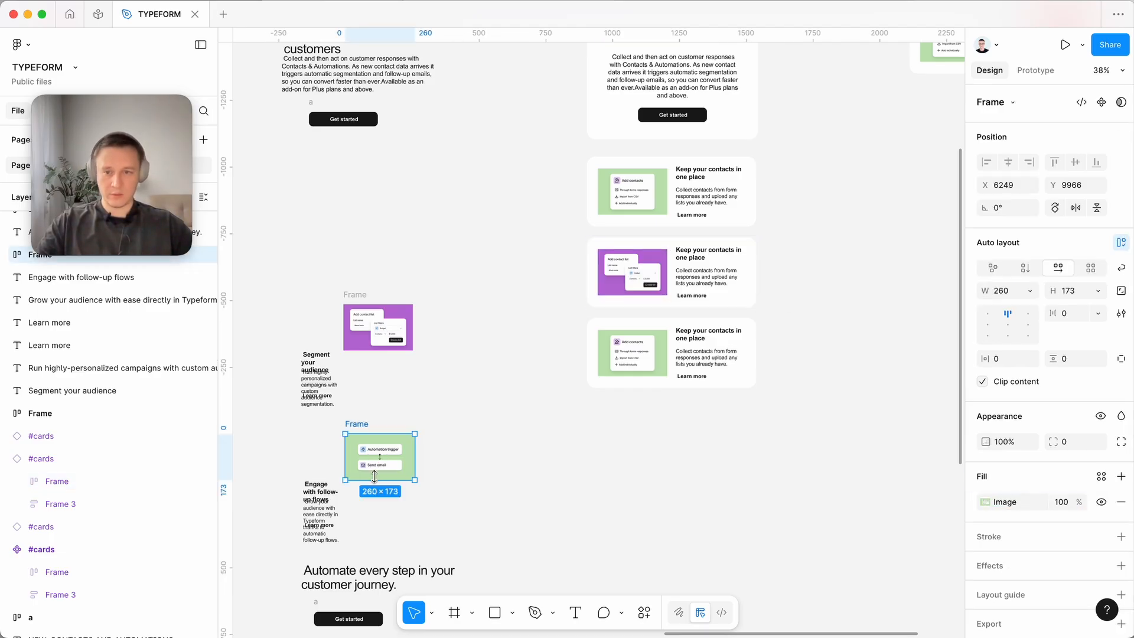
left_click(976, 503)
key("ctrl+c")
left_click(637, 369)
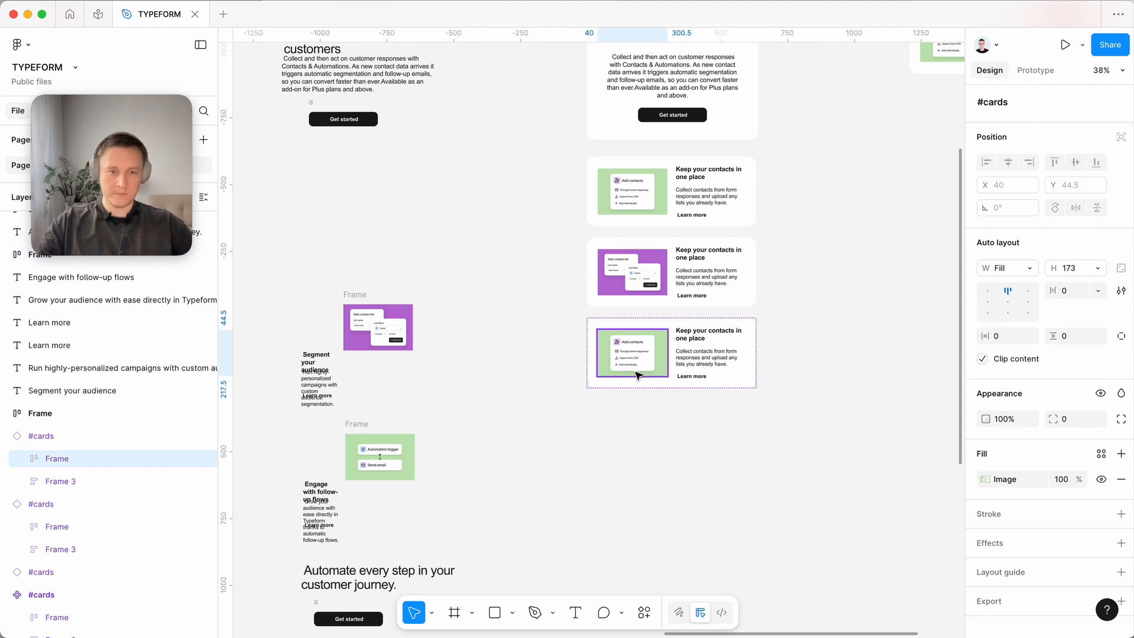
key("ctrl+v")
left_click(647, 452)
Replace the second card's heading with the imported text "Segment your audience" and move the source heading above its body text.
scroll(645, 453, "up", 3)
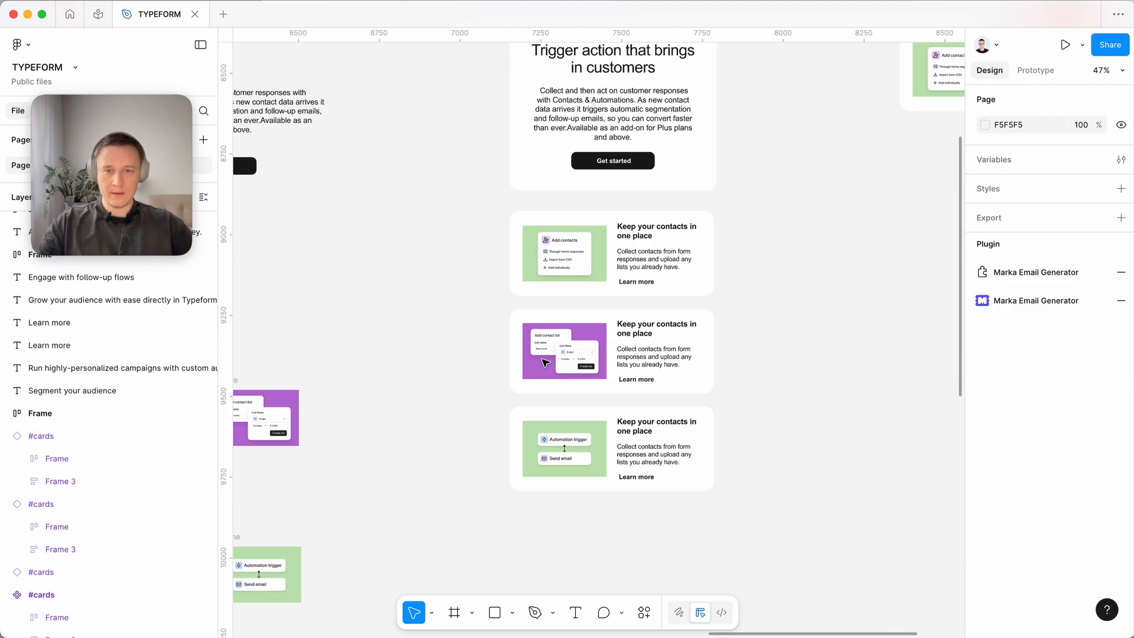
left_click(360, 367)
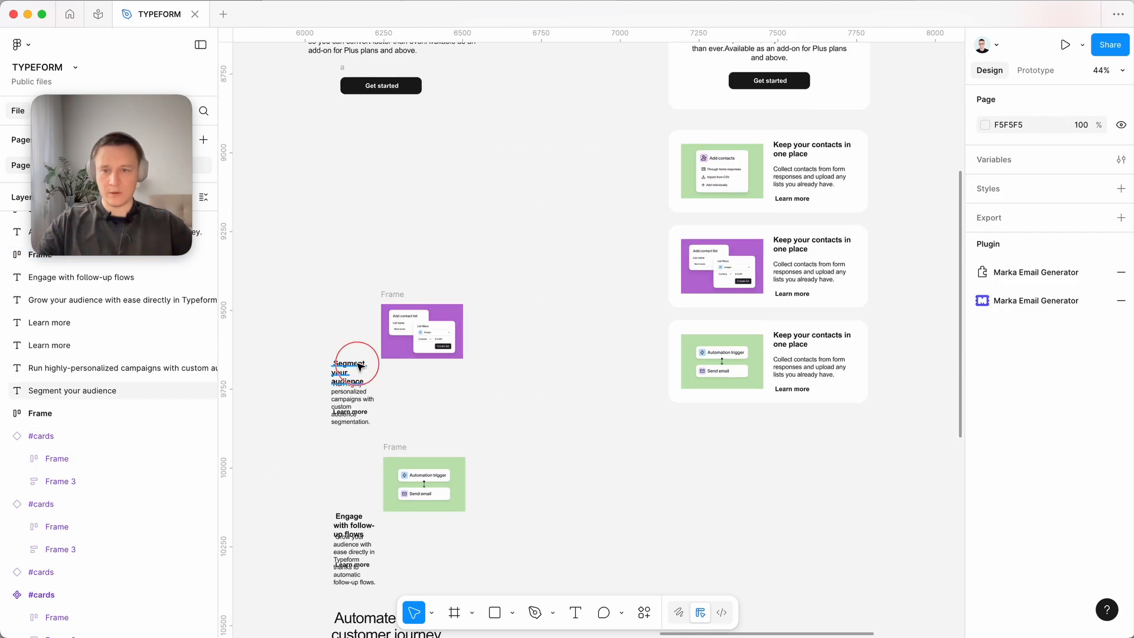
left_click(810, 252)
key("ctrl+a")
key("ctrl+v")
left_click(373, 206)
left_click_drag(345, 368, 344, 285)
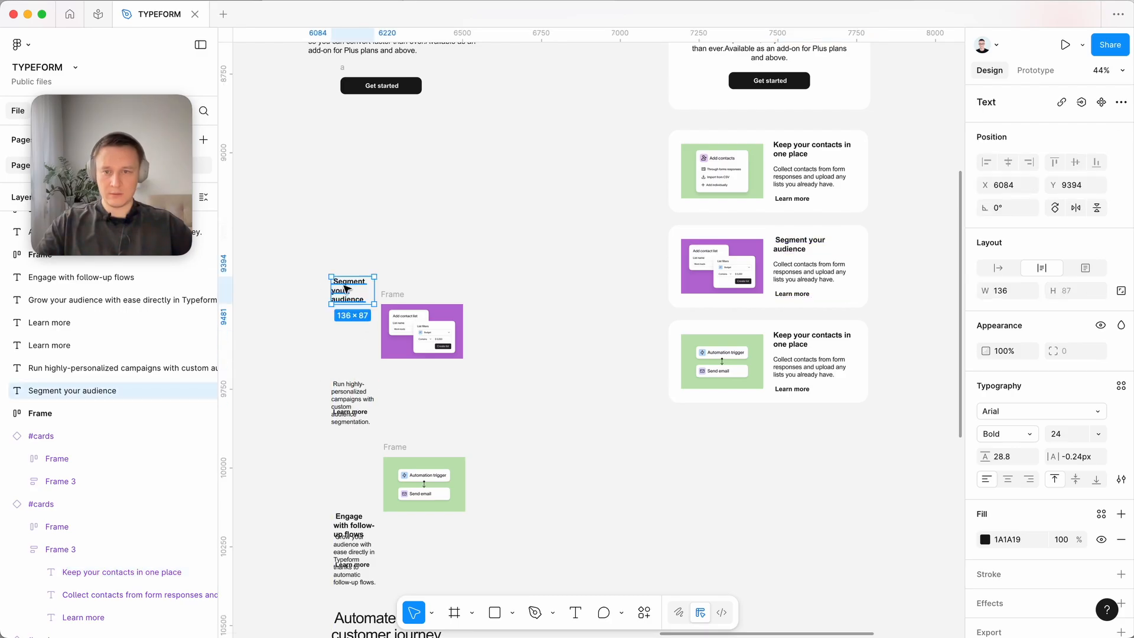
Replace the second card's body text with "Run highly-personalized campaigns with custom audience segmentation.".
left_click(346, 392)
double_click(345, 391)
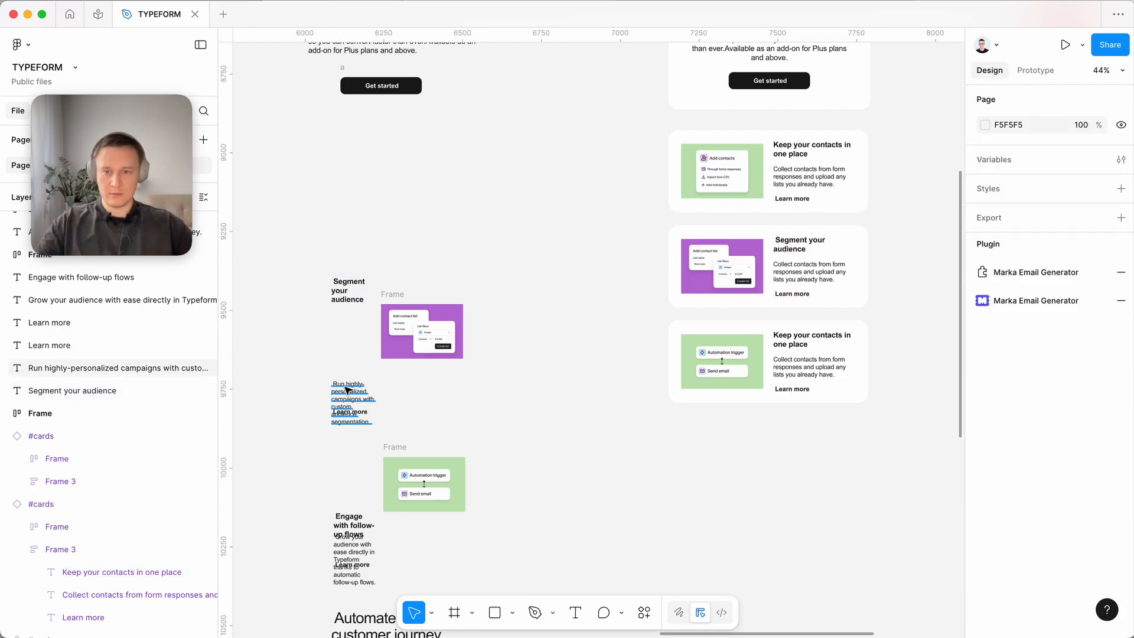
double_click(825, 271)
key("ctrl+v")
Remove the leading space in the second card's heading and fill the third card with the "Engage with follow-up flows" heading and body text.
left_click(772, 246)
scroll(792, 405, "up", 5)
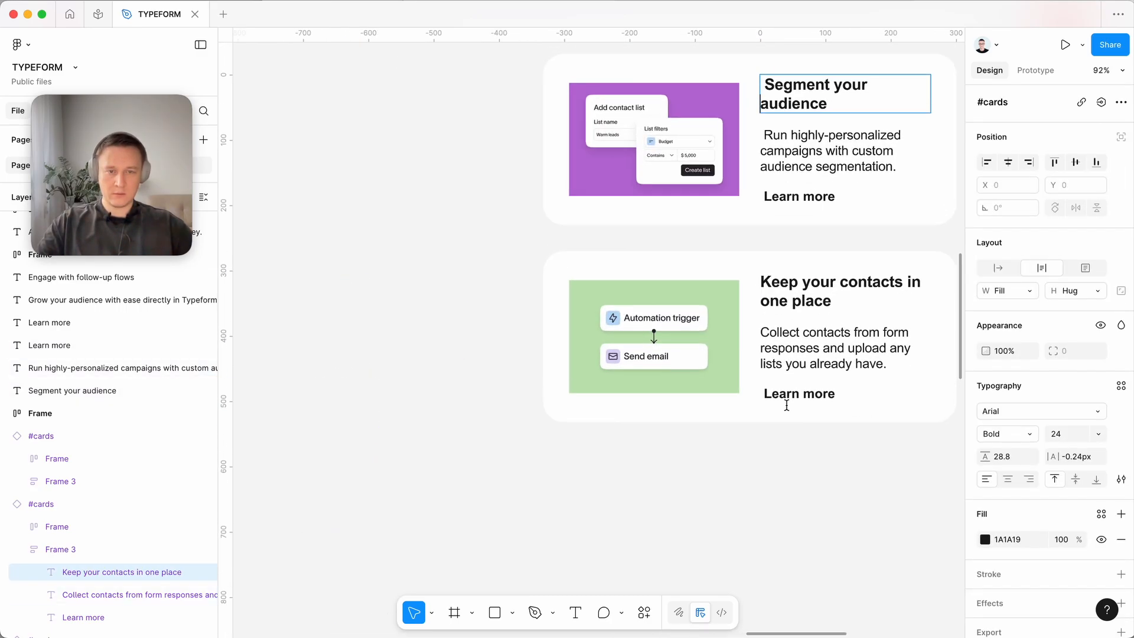
scroll(787, 405, "up", 1)
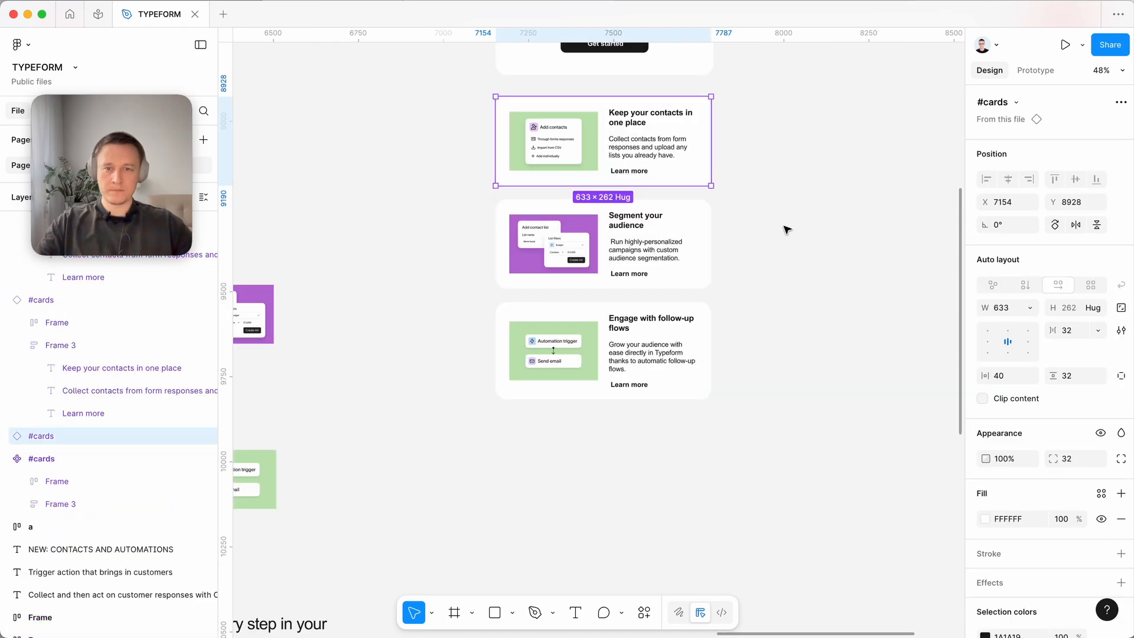
left_click(802, 233)
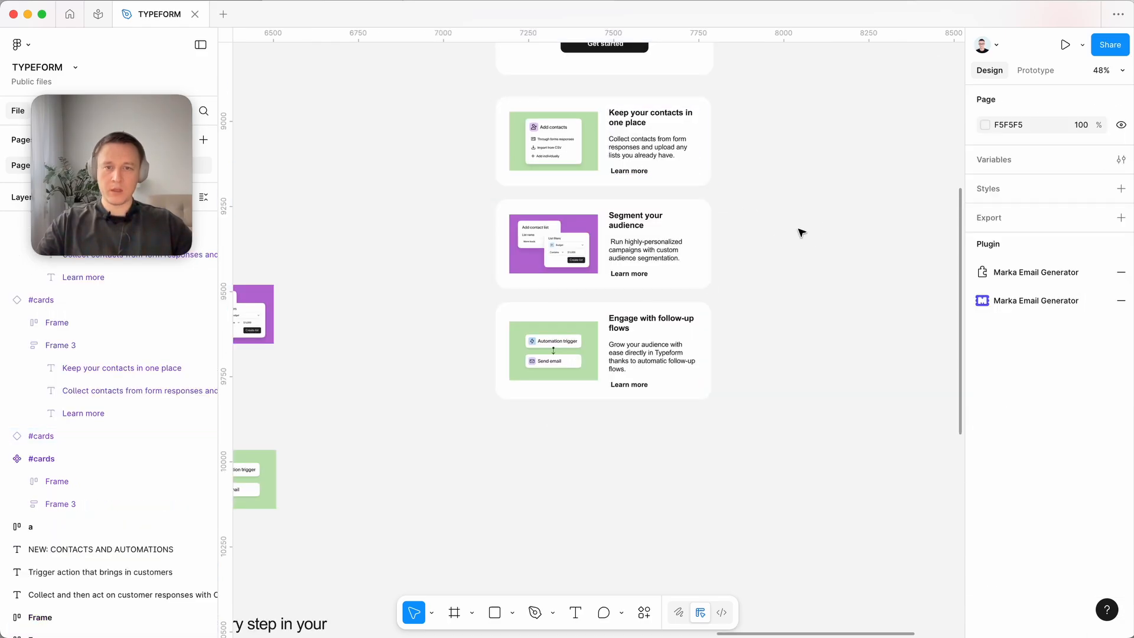
Remove the leading space from the Learn more text in the first and second cards.
scroll(678, 216, "up", 3)
double_click(594, 141)
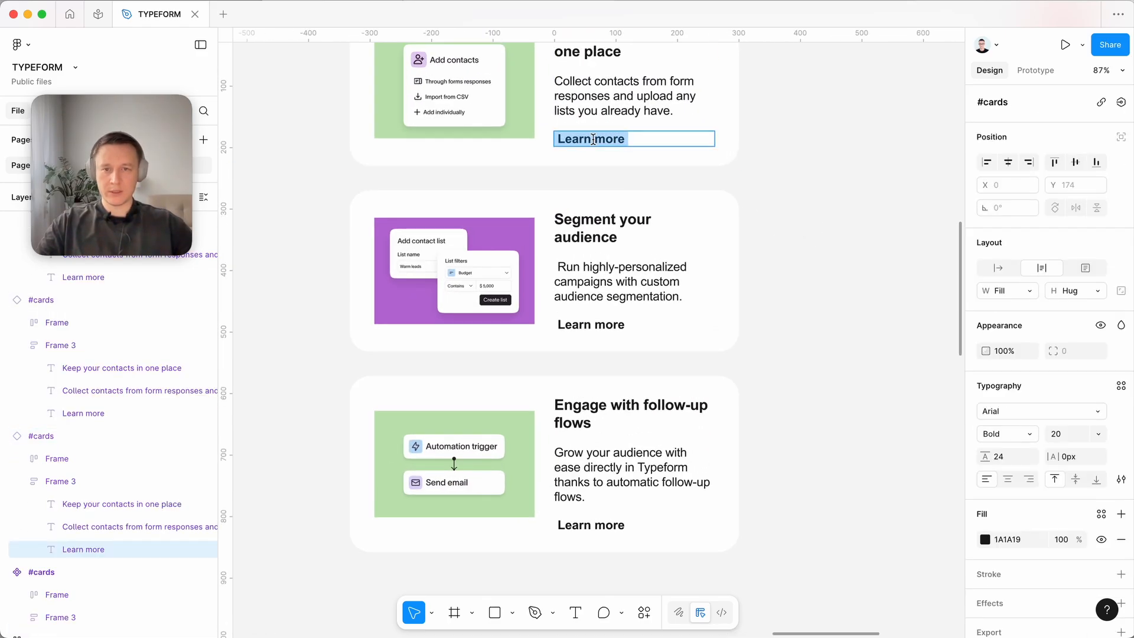
key("Escape")
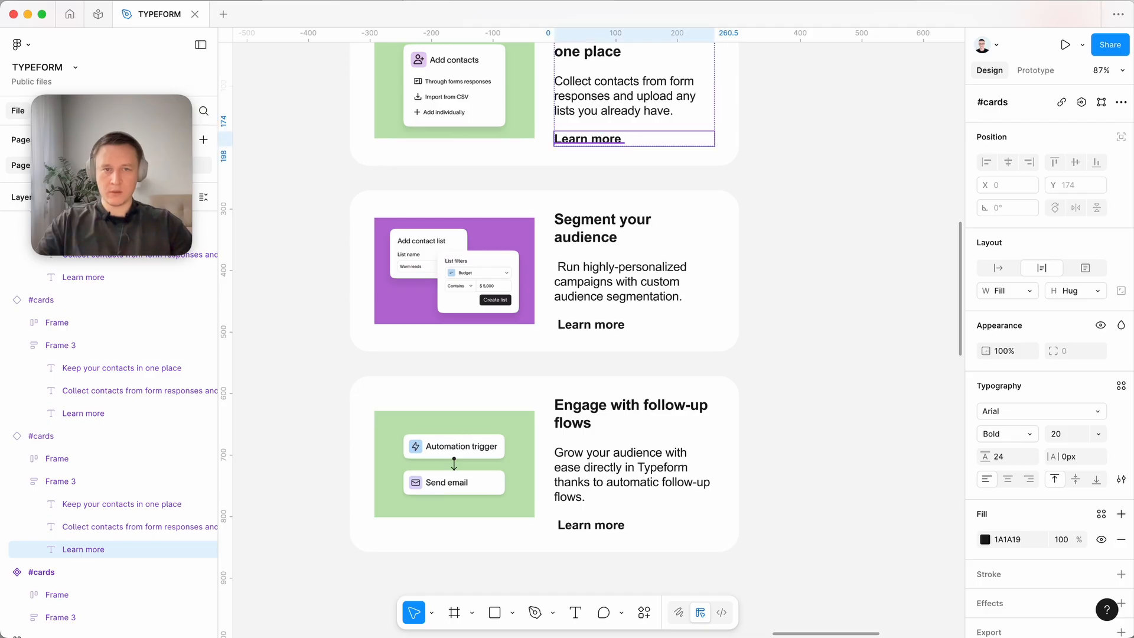
double_click(600, 326)
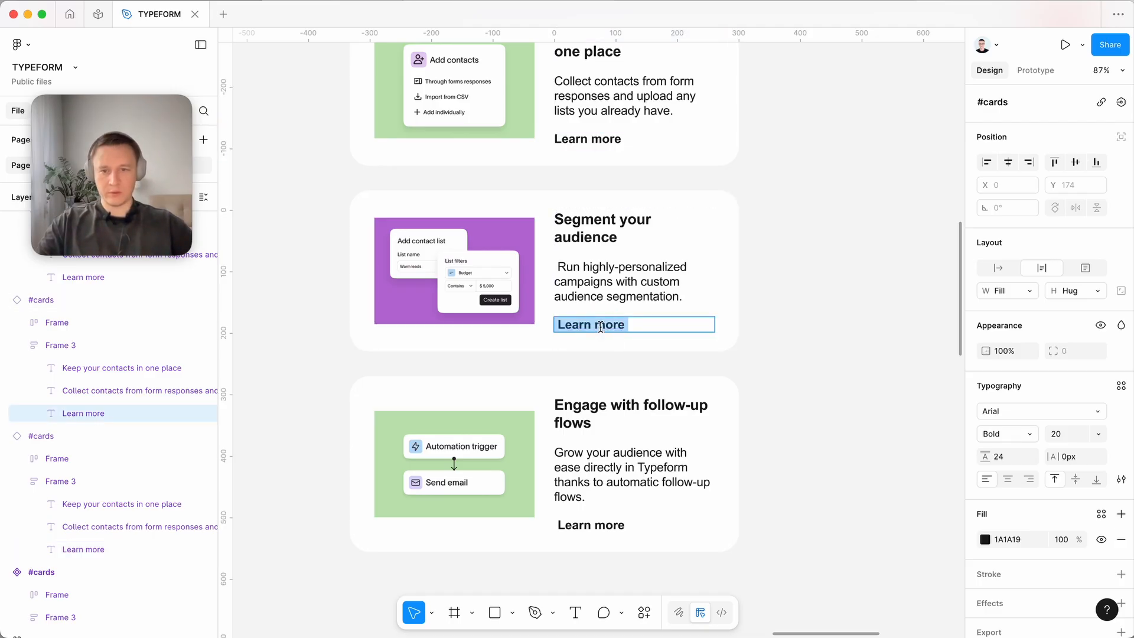
key("Escape")
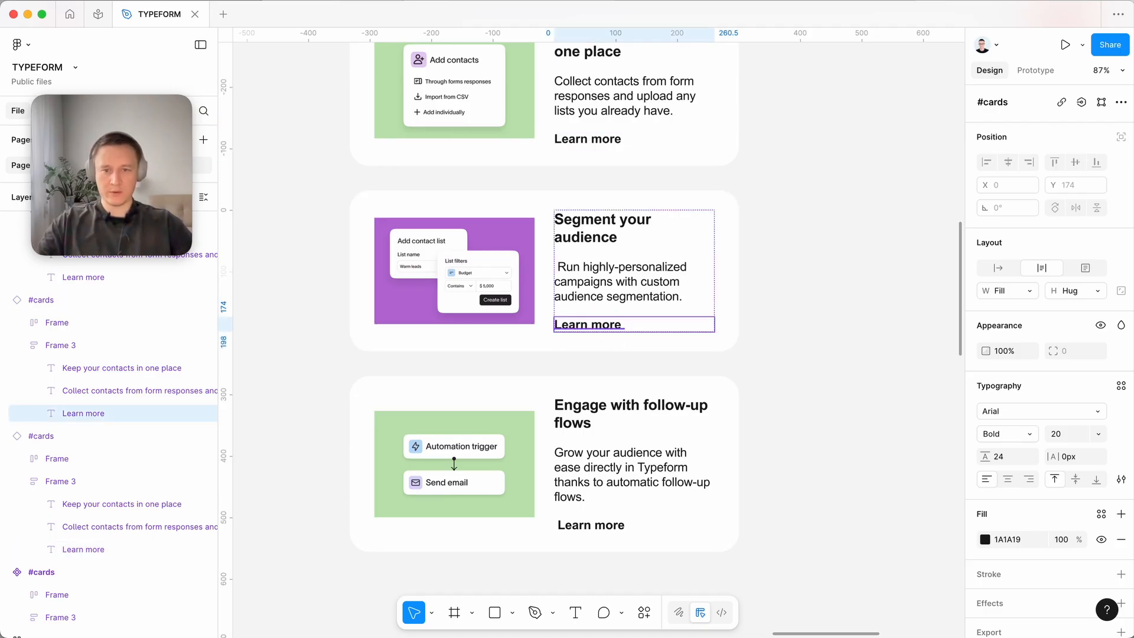
Open the URL entry for the second card's Learn more text and leave it without a link.
left_click(1063, 103)
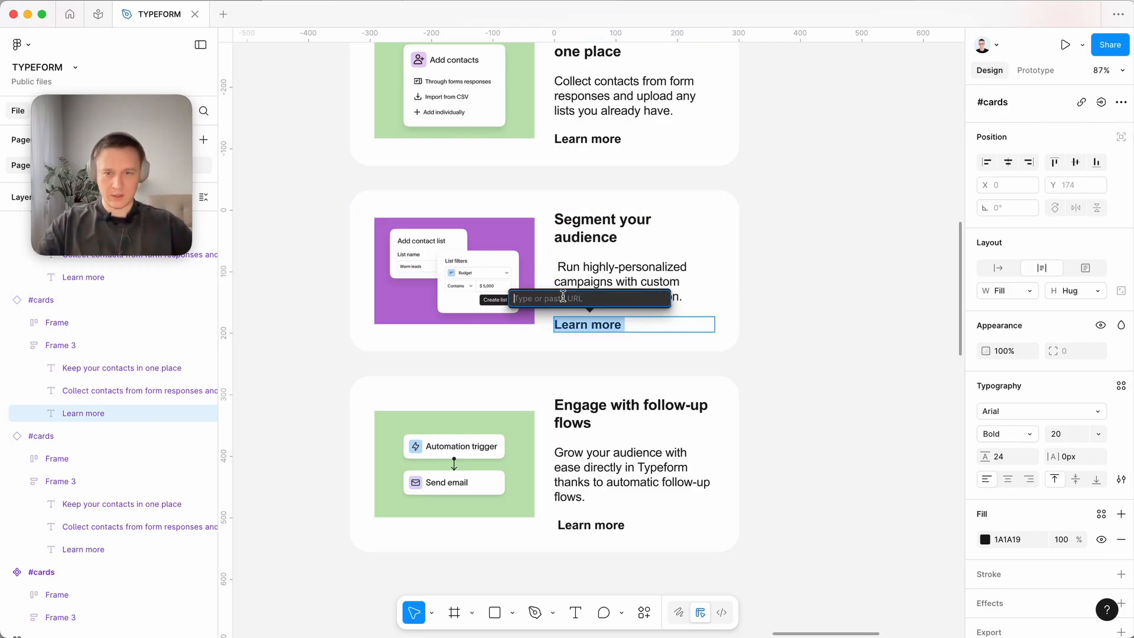
left_click(835, 282)
left_click(835, 282)
Check the Link URL property of the second card's Learn more text in Marka Email Generator, then close the plugin.
left_click(1020, 300)
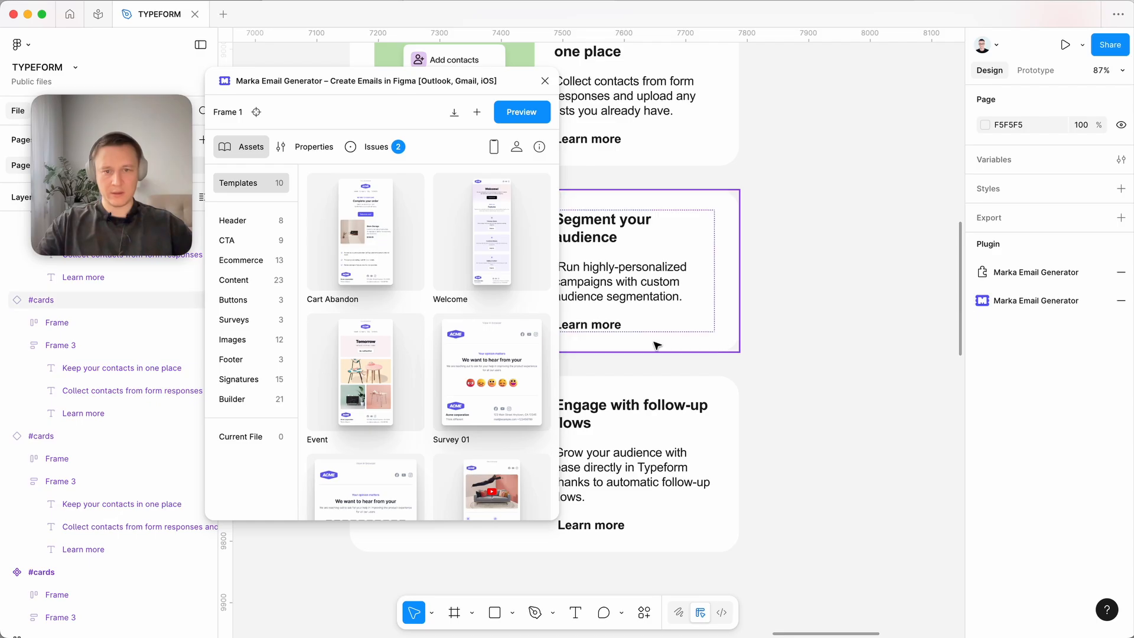
left_click(598, 325)
scroll(726, 322, "left", 4)
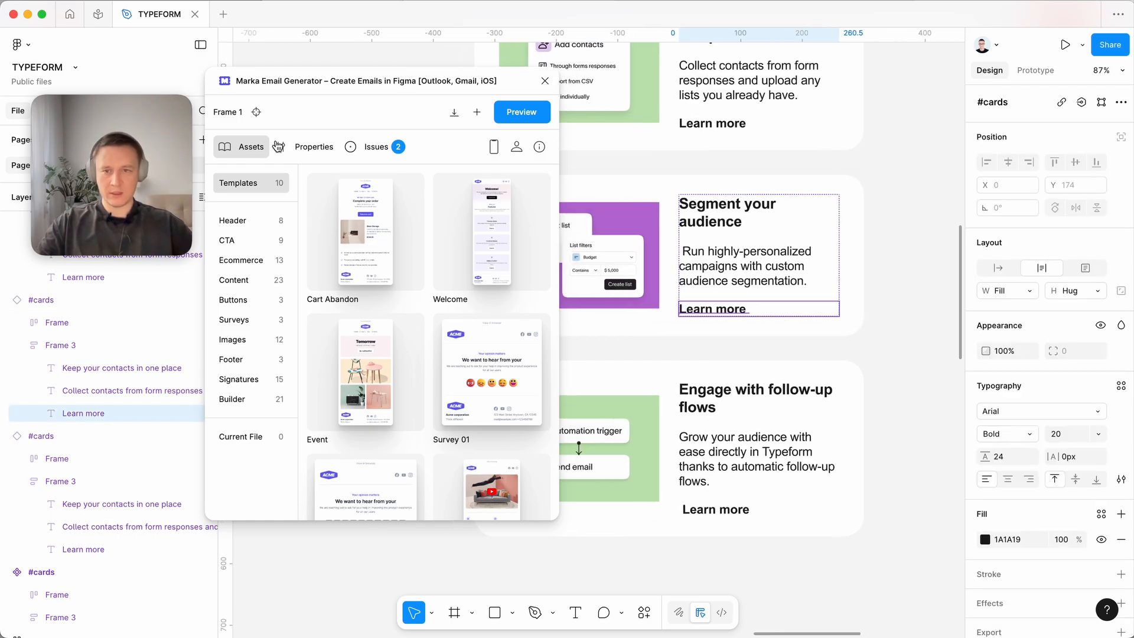
left_click(304, 148)
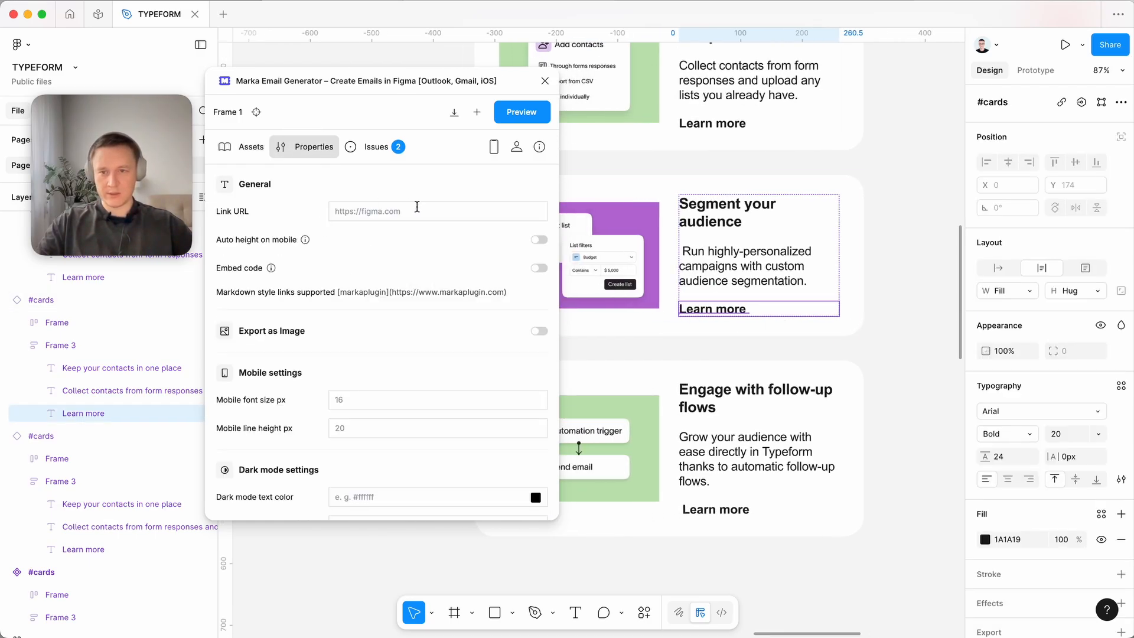
left_click(545, 81)
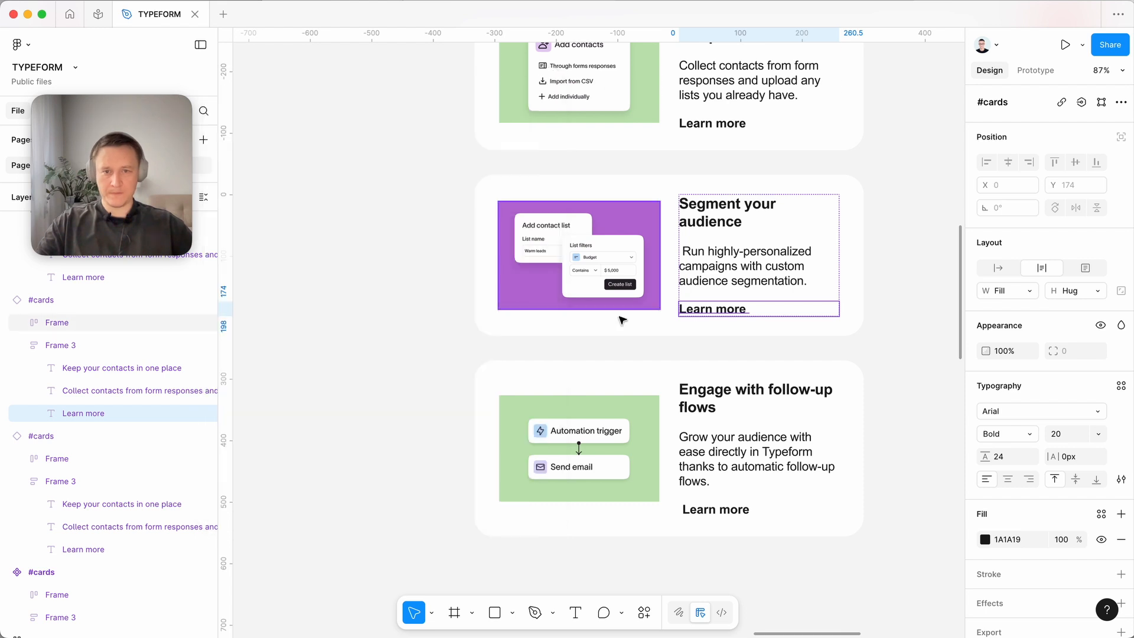
scroll(620, 319, "down", 6)
left_click(834, 387)
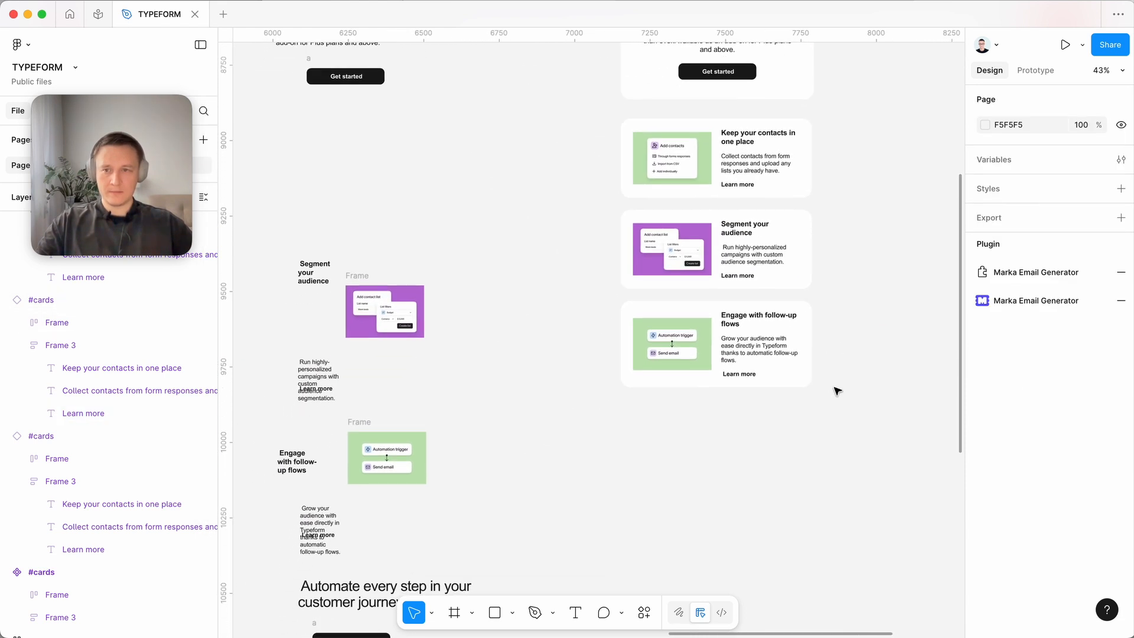
Capture the "Automate every step in your customer journey." section from the browser preview, paste it into Figma, and place it beside the layout for reference.
scroll(837, 391, "right", 2)
key("super+Tab")
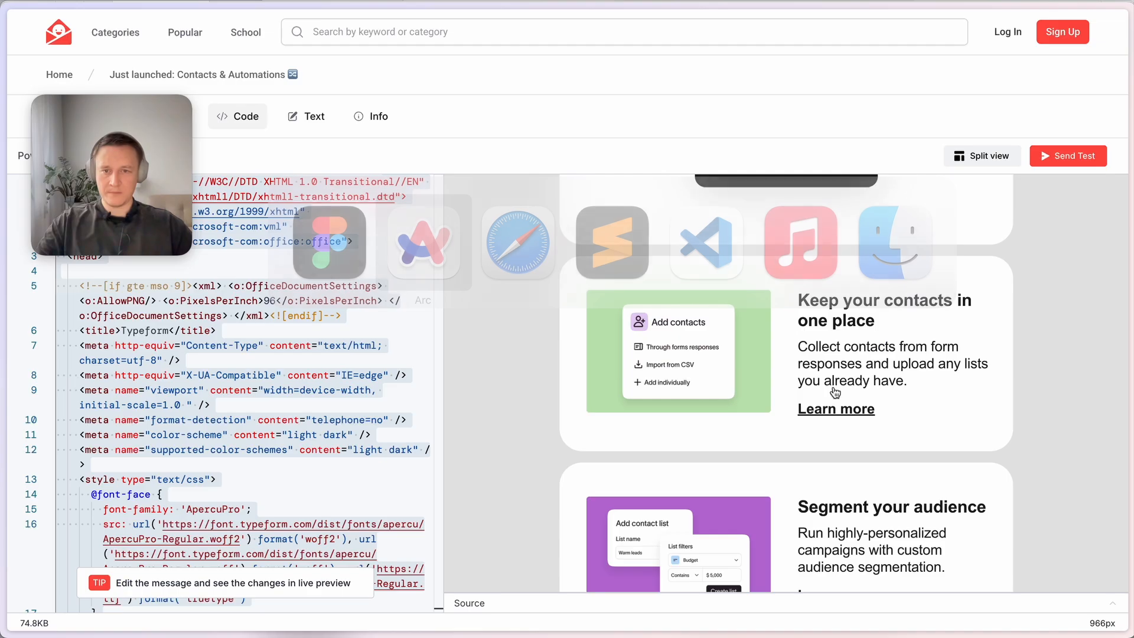
scroll(749, 431, "down", 10)
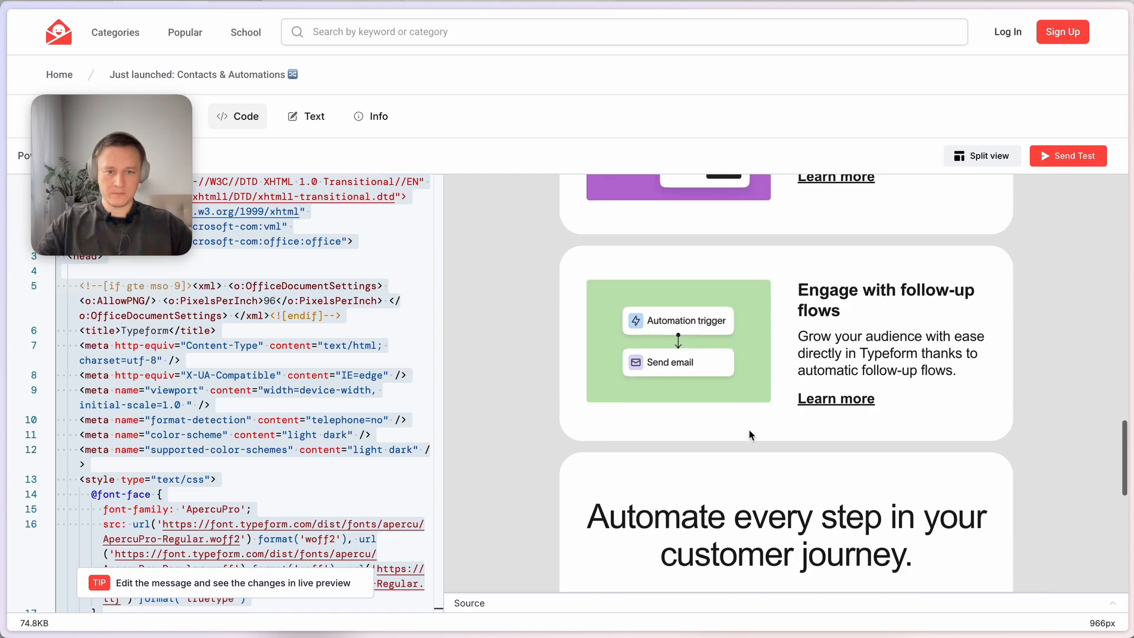
scroll(749, 431, "down", 1)
scroll(749, 431, "up", 1)
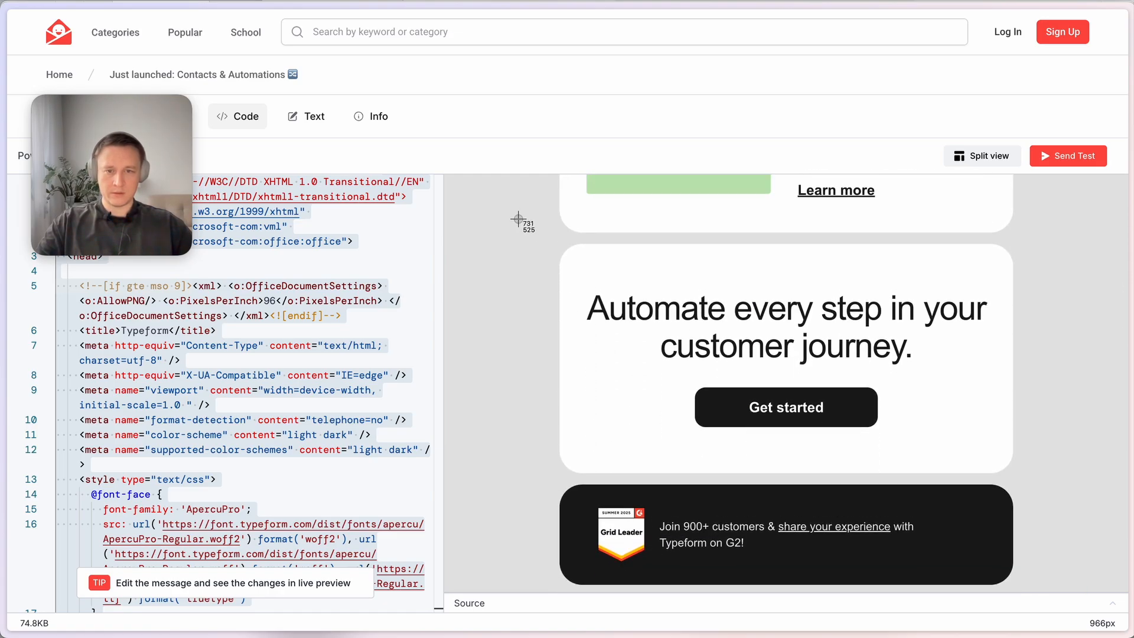
left_click_drag(518, 219, 1088, 561)
key("super+Tab")
key("super+v")
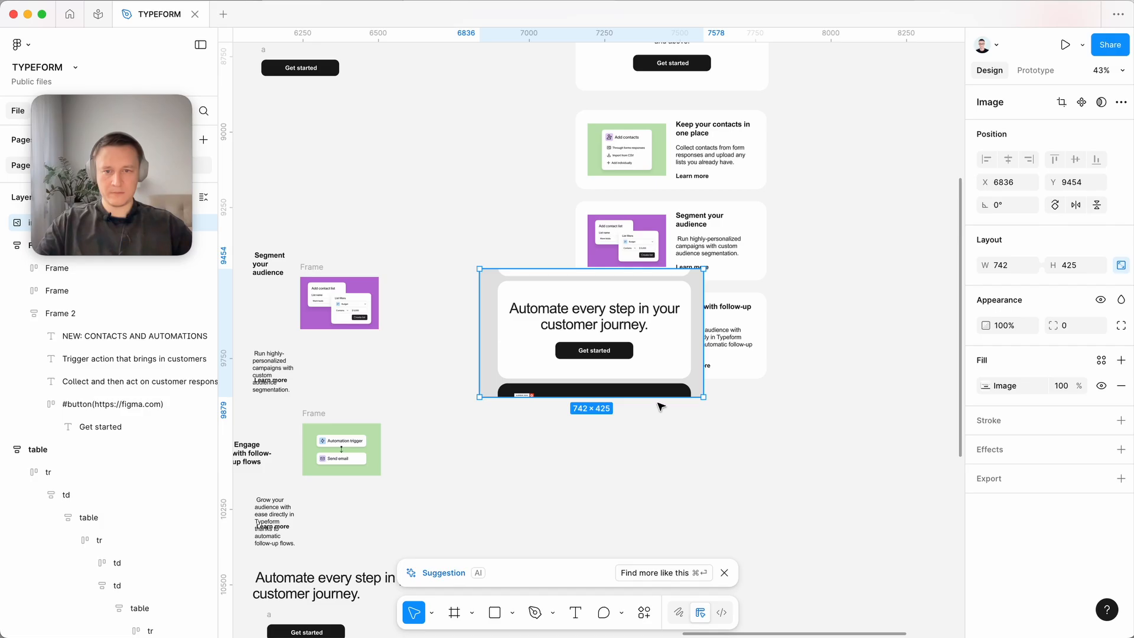
left_click_drag(648, 375, 963, 323)
scroll(611, 265, "down", 3)
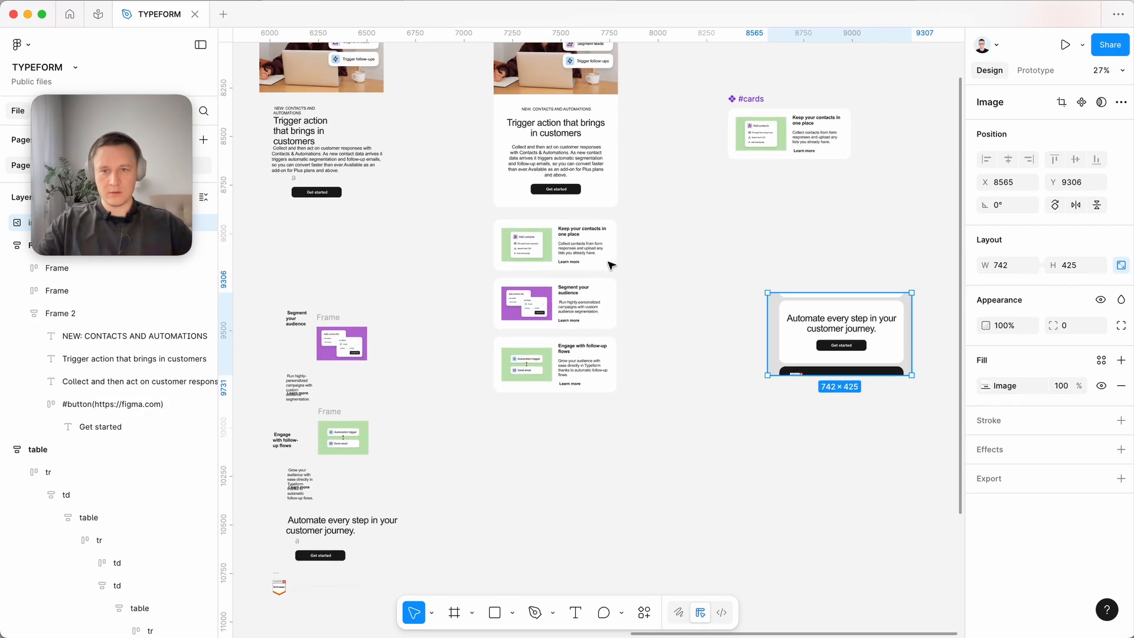
Place the imported Automate heading below the third card and add a copy of the hero's Get started button under it.
scroll(611, 265, "down", 3)
scroll(552, 314, "up", 2)
left_click_drag(435, 420, 677, 308)
scroll(709, 313, "up", 5)
left_click(647, 271)
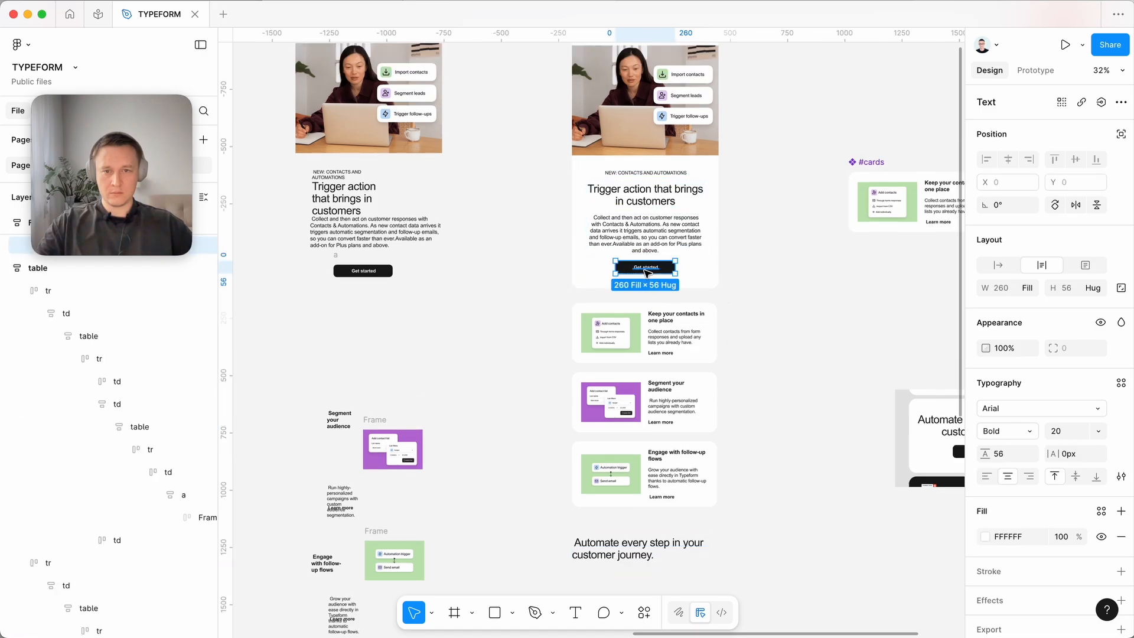
scroll(625, 300, "down", 1)
scroll(683, 217, "down", 1)
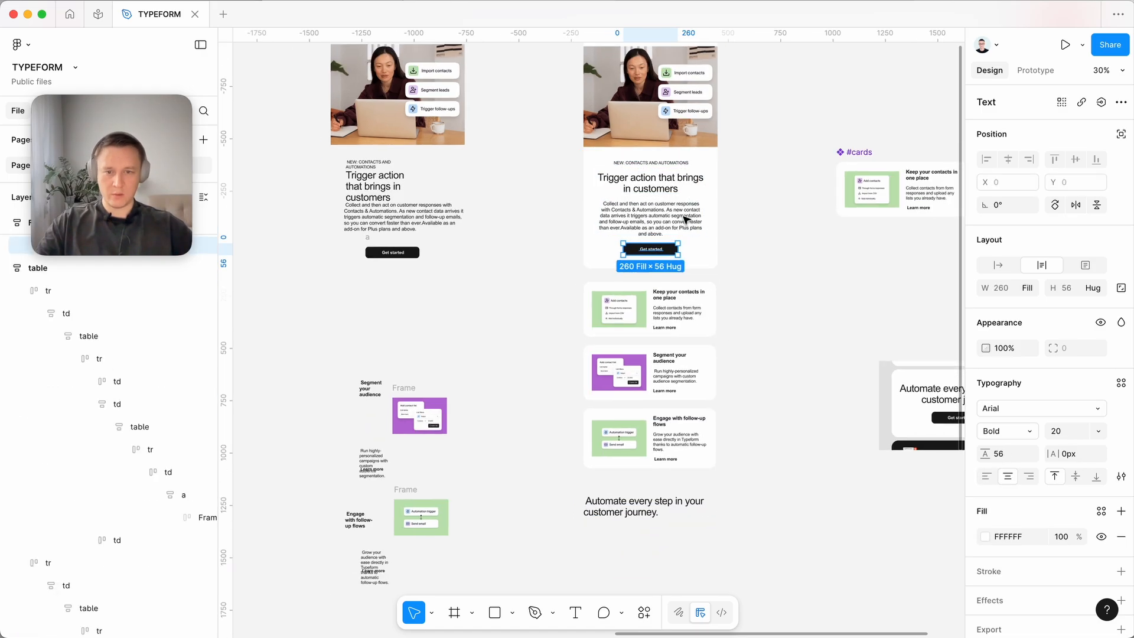
left_click(661, 231)
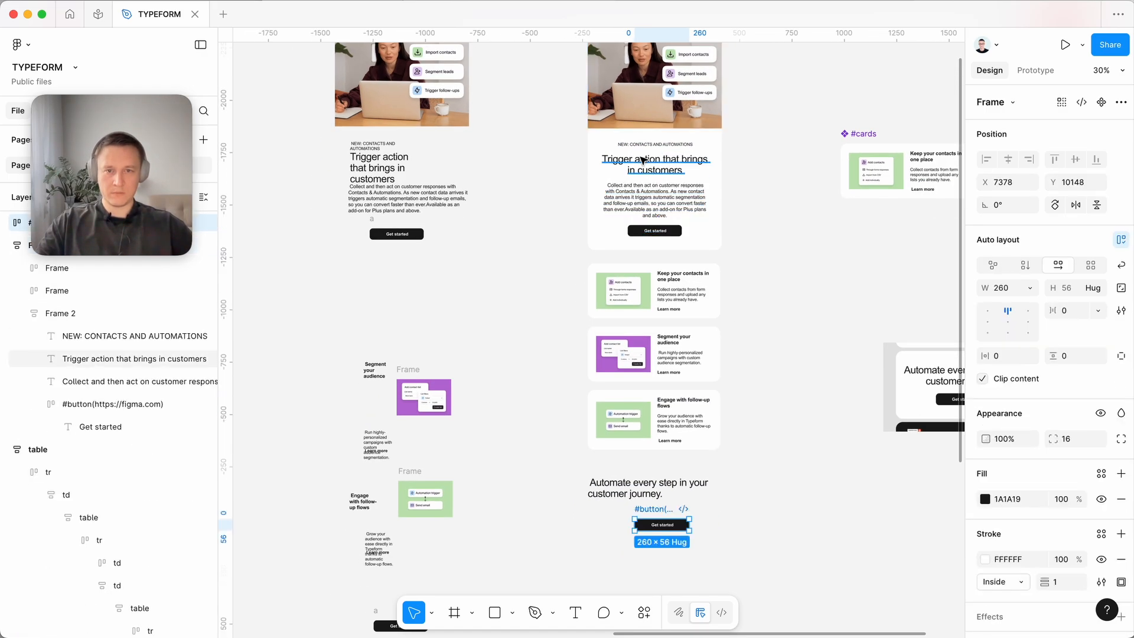
Replace the imported heading with a copy of the hero heading reading "Automate every step in your customer journey." above the button.
left_click(641, 160, "super")
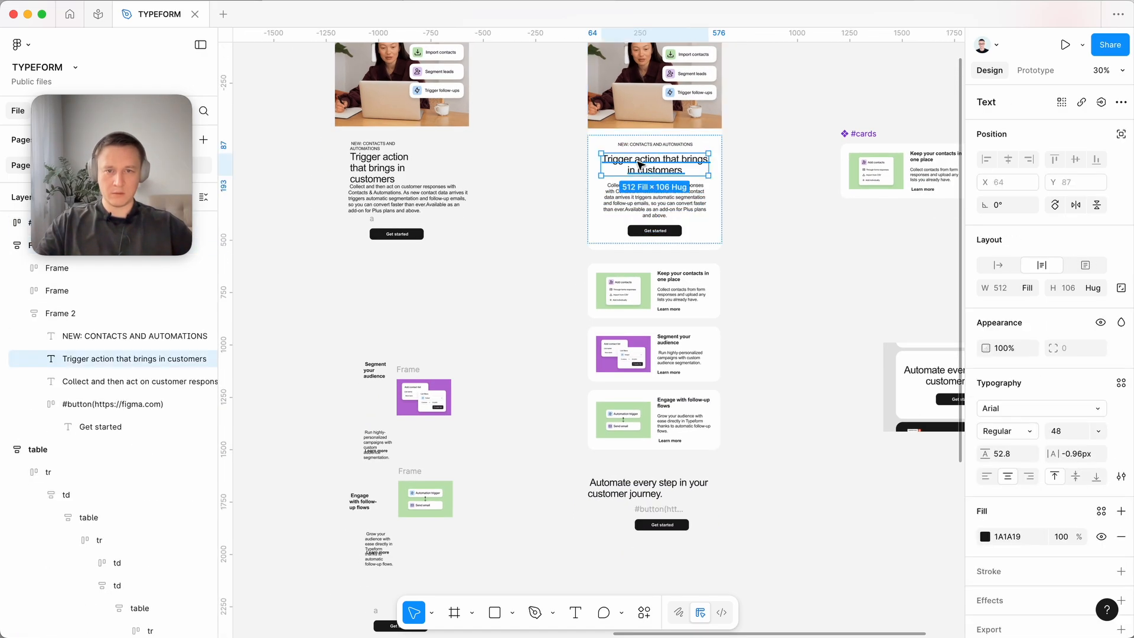
left_click_drag(639, 160, 748, 533)
scroll(747, 533, "right", 2)
scroll(748, 532, "down", 1)
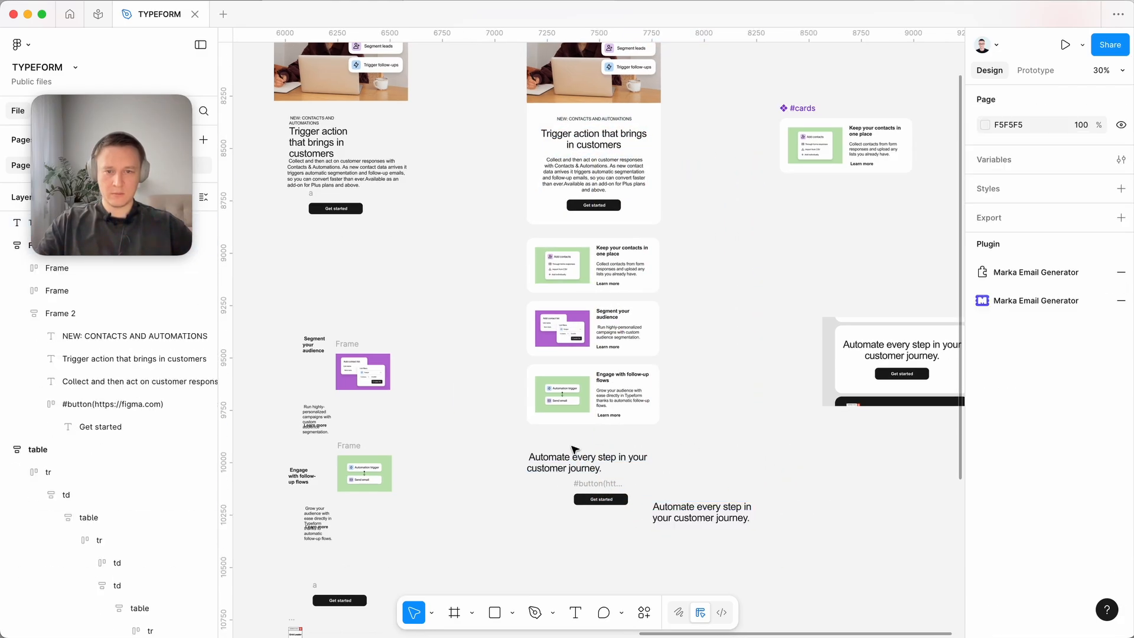
left_click_drag(555, 459, 583, 458)
Wrap the Automate heading and its button in a vertical auto layout frame with an FFFFFF fill.
left_click_drag(531, 526, 671, 447)
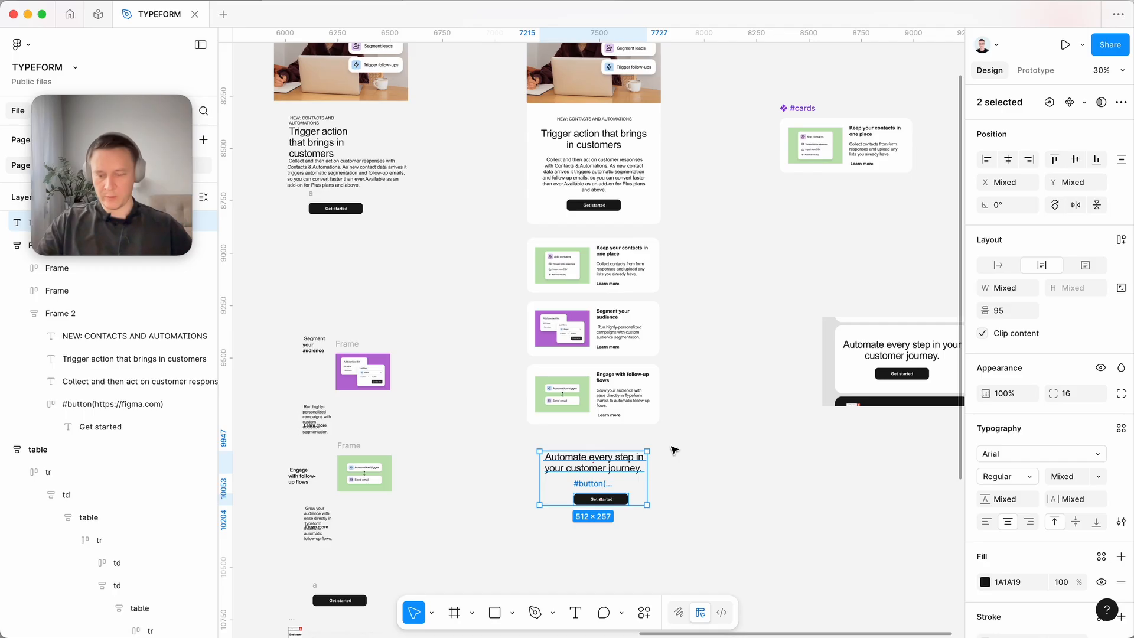
key("shift+a")
scroll(667, 451, "up", 3)
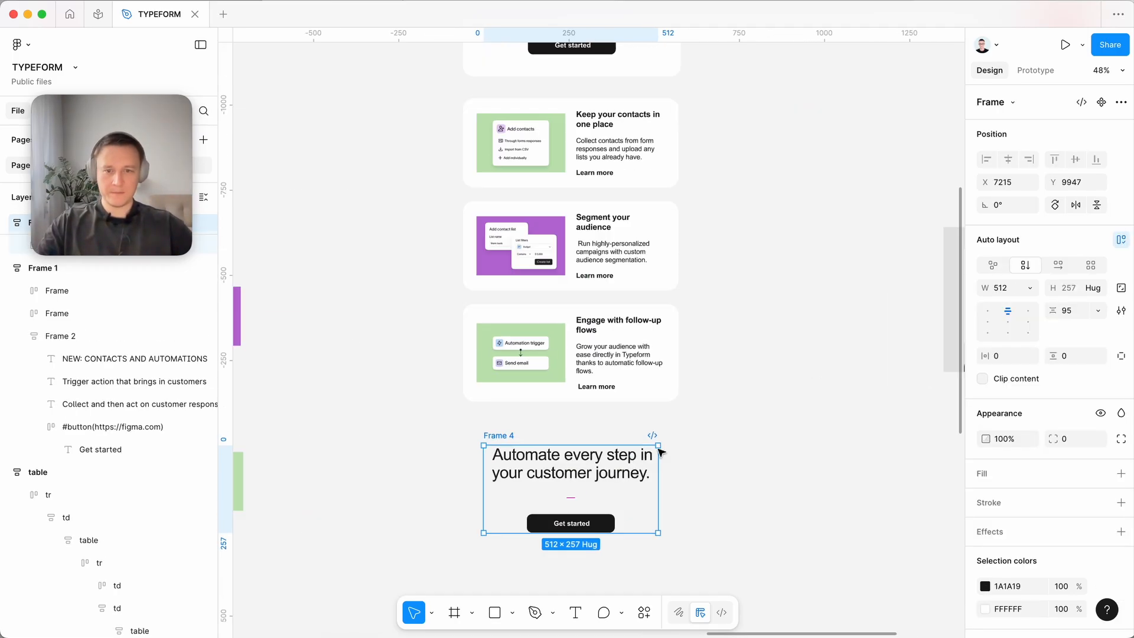
left_click(1121, 473)
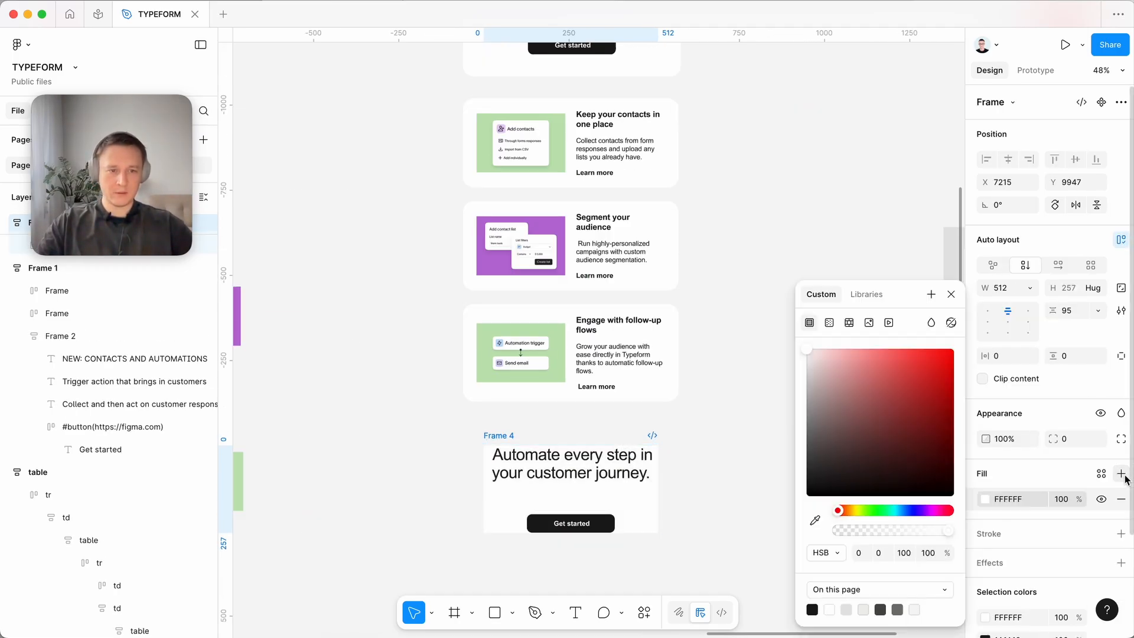
left_click(886, 418)
Set the Automate card's corner radius to 32 and the gap between its items to 32.
key("super+z")
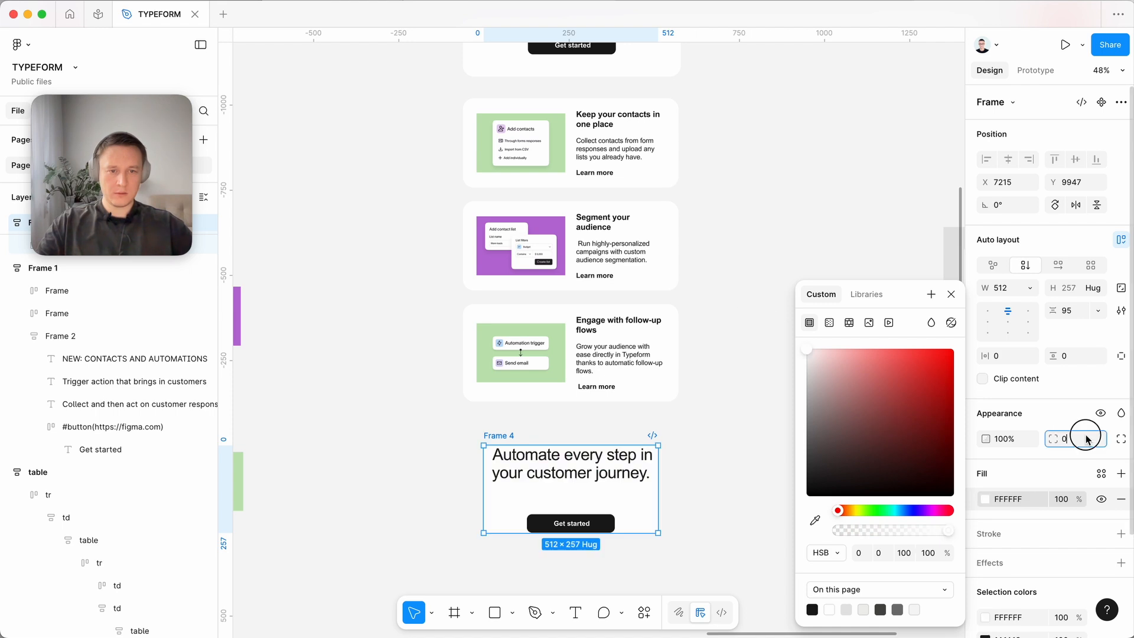
left_click(742, 425)
left_click(502, 434)
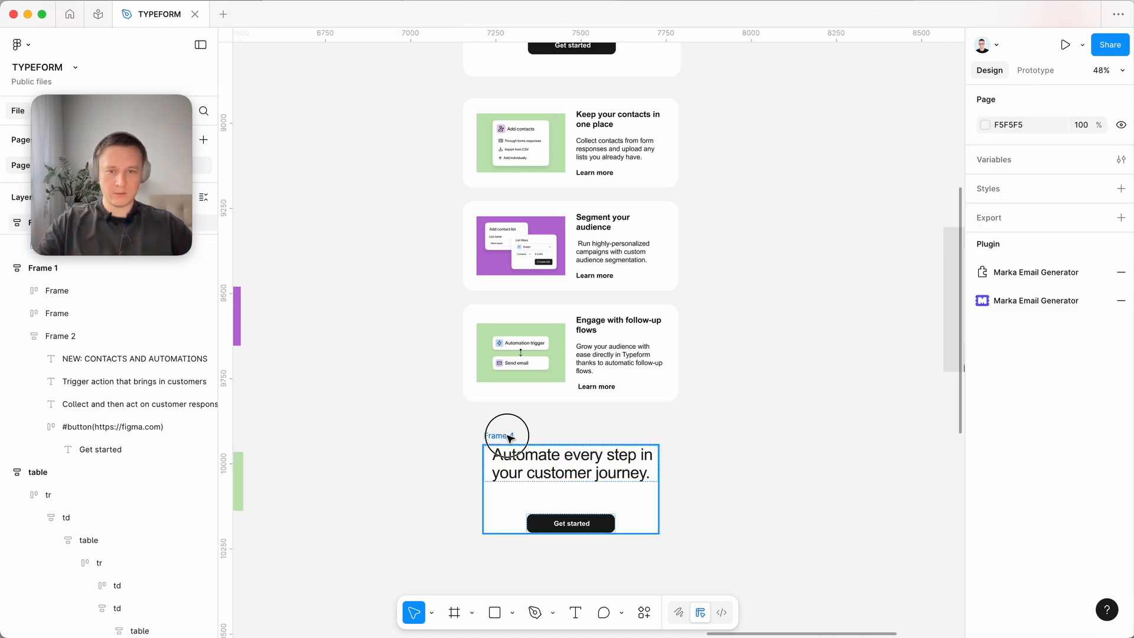
type("32")
key("Tab")
key("Tab")
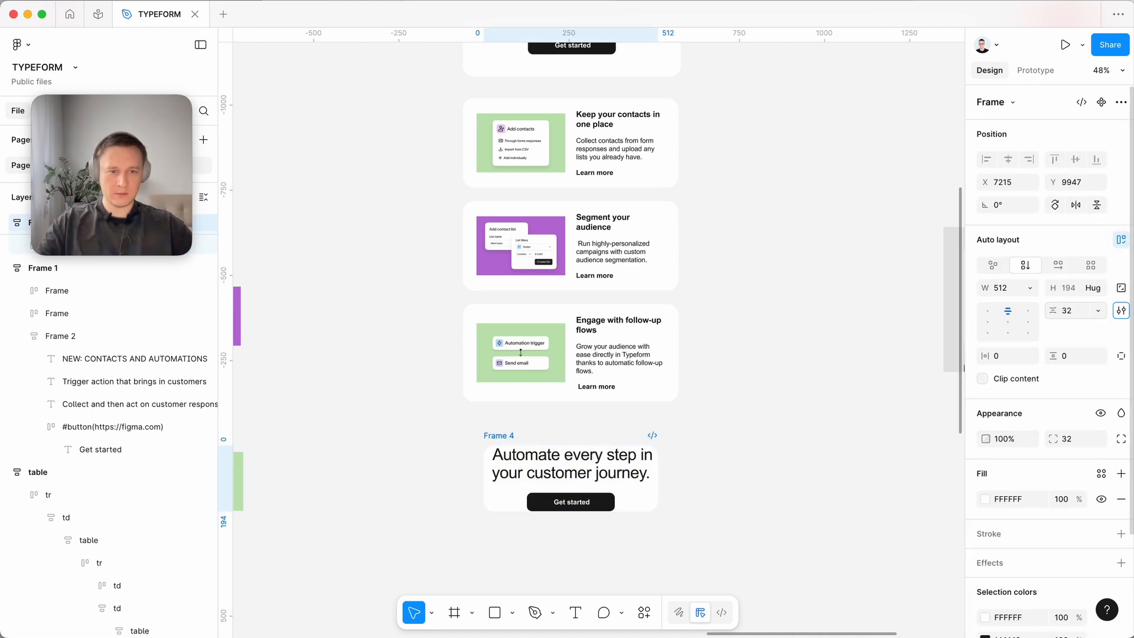
Set the Automate card's horizontal and vertical padding to 32, then widen it and align it under the third card.
type("32")
key("Tab")
type("32")
key("Tab")
left_click_drag(660, 486, 680, 486)
left_click_drag(658, 484, 638, 461)
Place the Grid Leader badge and "Join 900+ customers" text below the Automate card, wrapped in a horizontal auto layout with a 000000 fill.
left_click(810, 455)
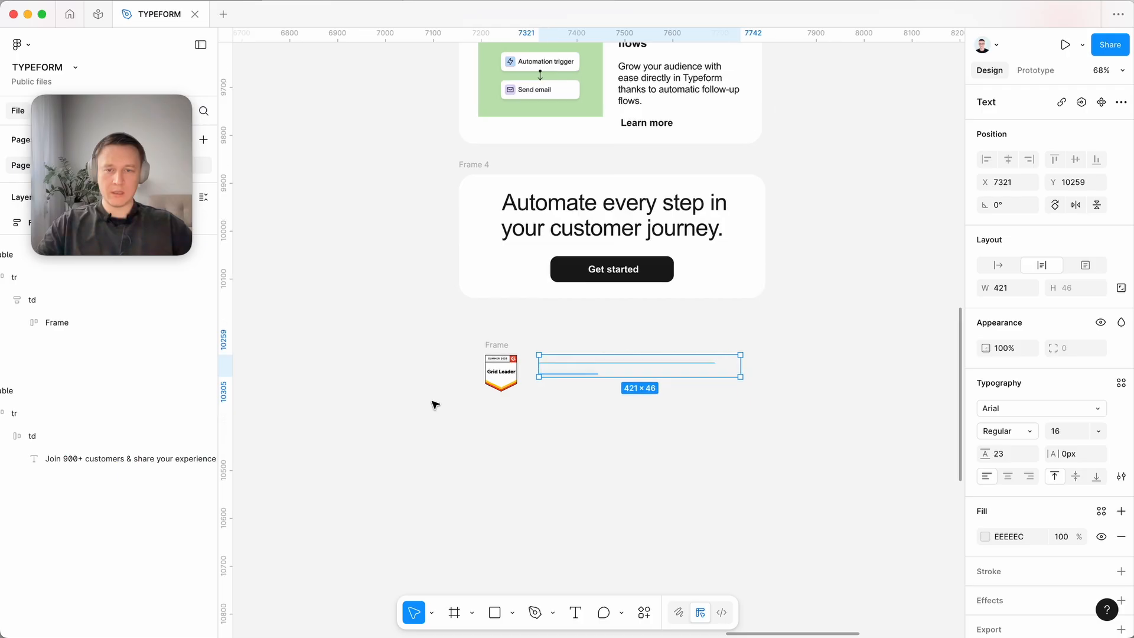
scroll(433, 400, "up", 1)
left_click_drag(363, 483, 790, 336)
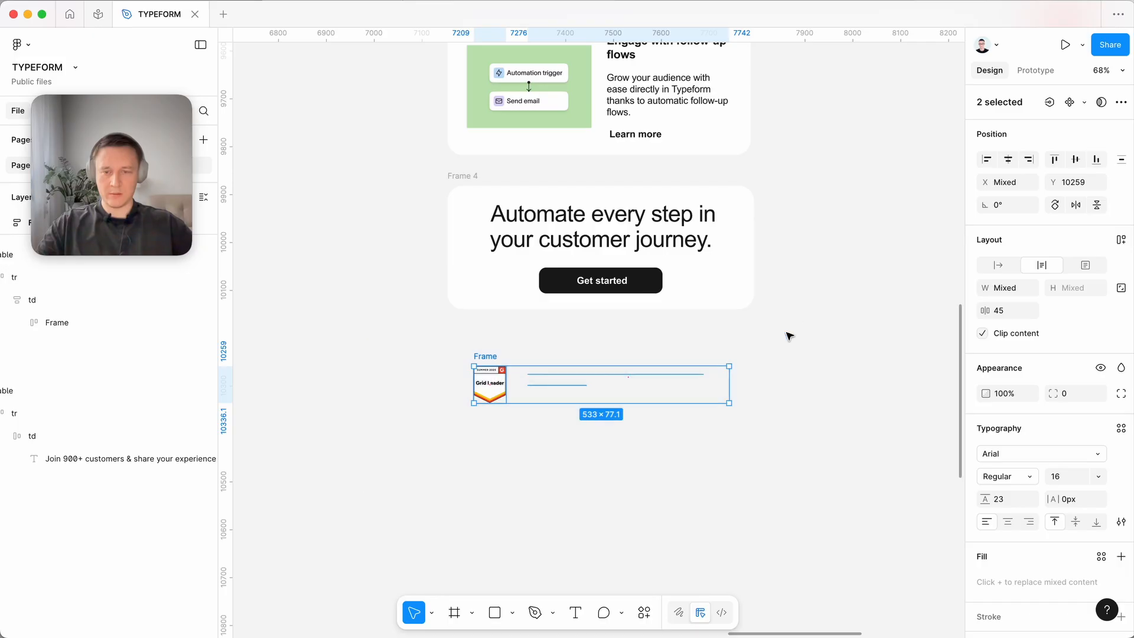
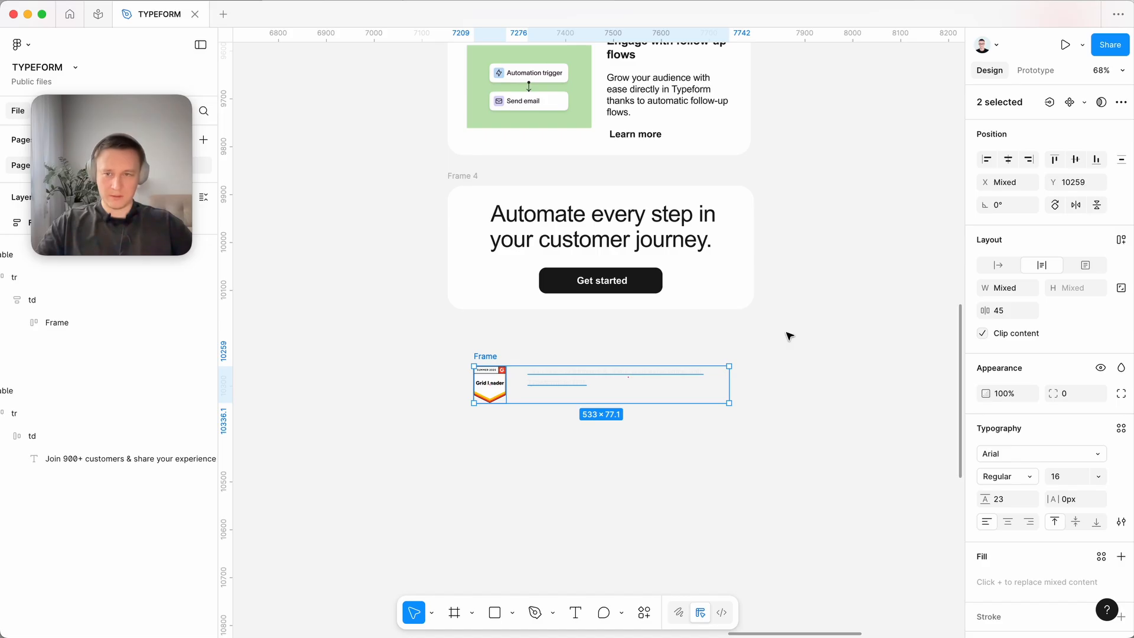
left_click(1120, 241)
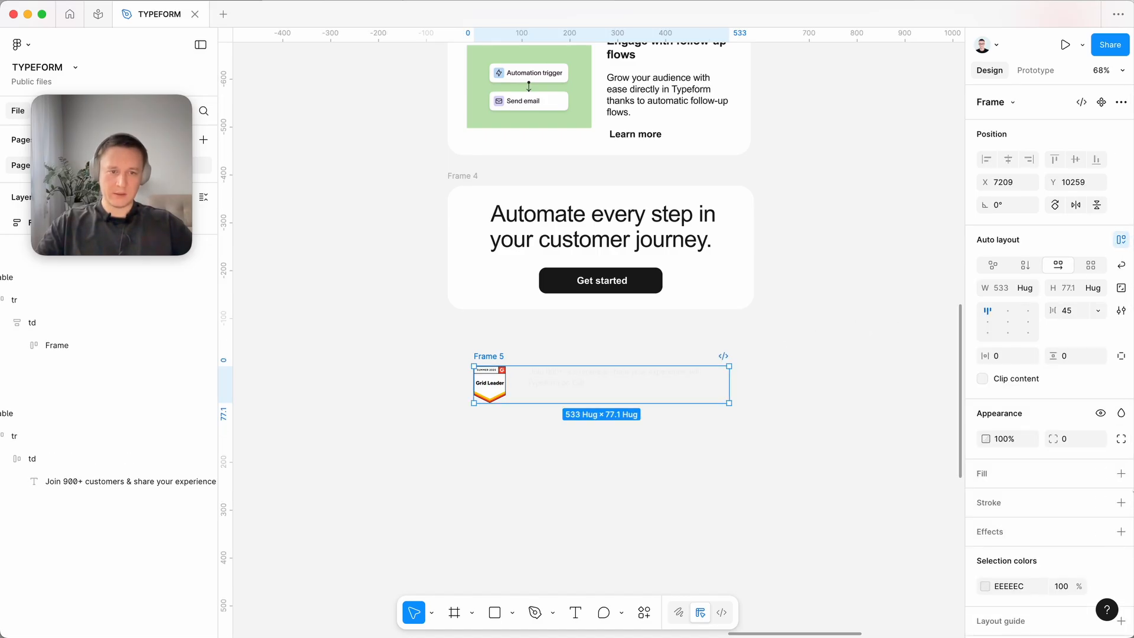
left_click(1121, 473)
left_click(919, 408)
left_click_drag(901, 434, 760, 552)
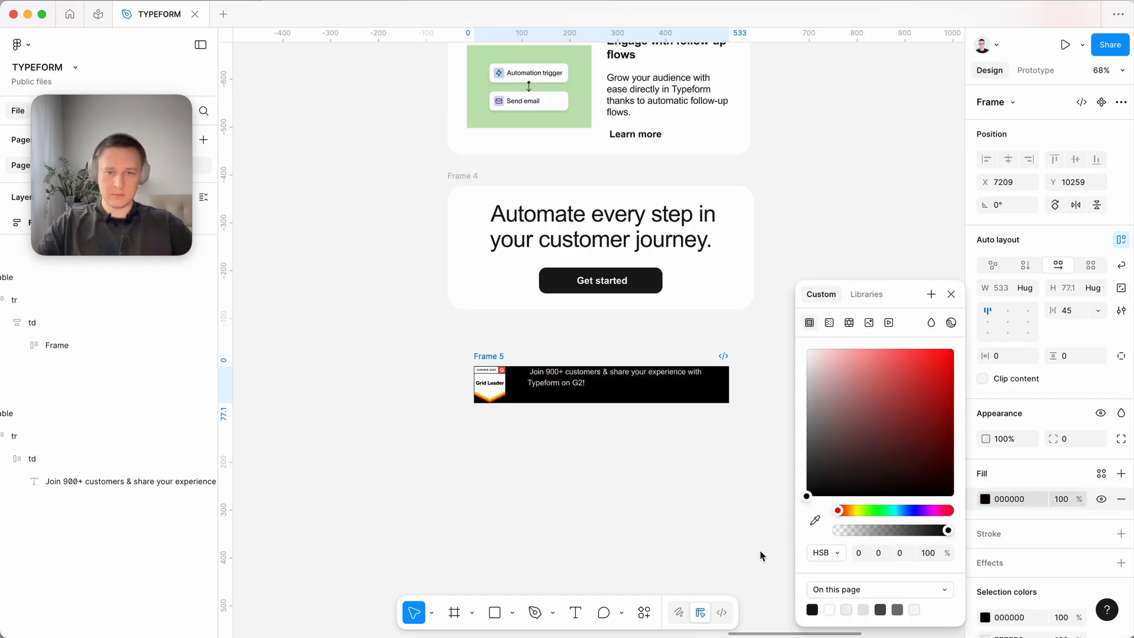
Set the black review card's vertical padding to 32 and its corner radius to 32.
left_click(593, 522)
left_click(474, 367)
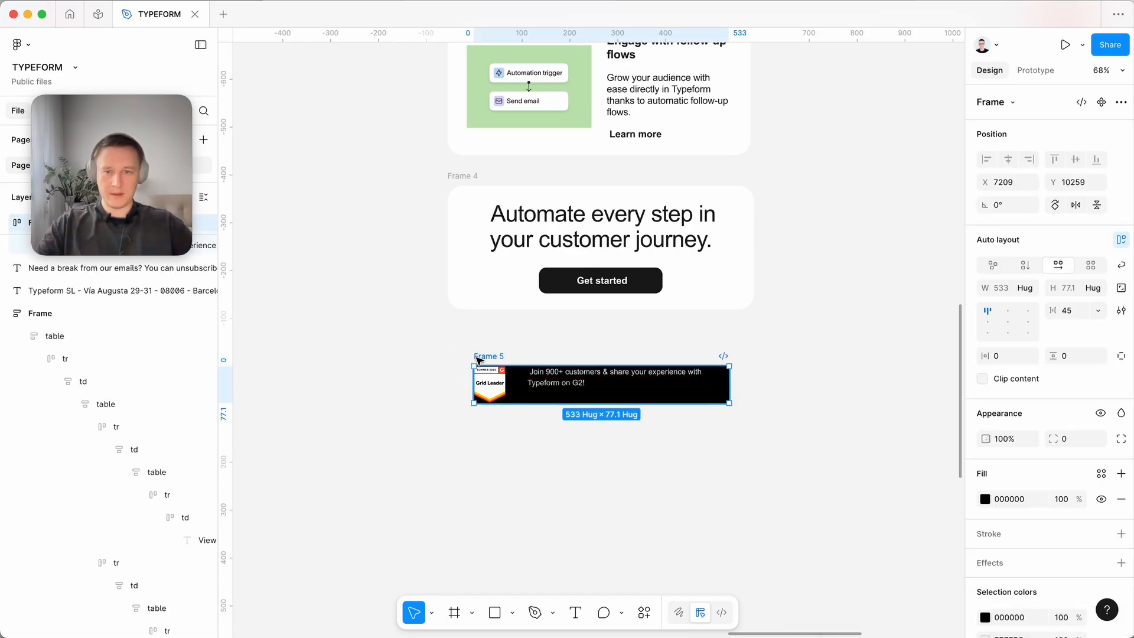
left_click(1061, 361)
type("32")
key("Return")
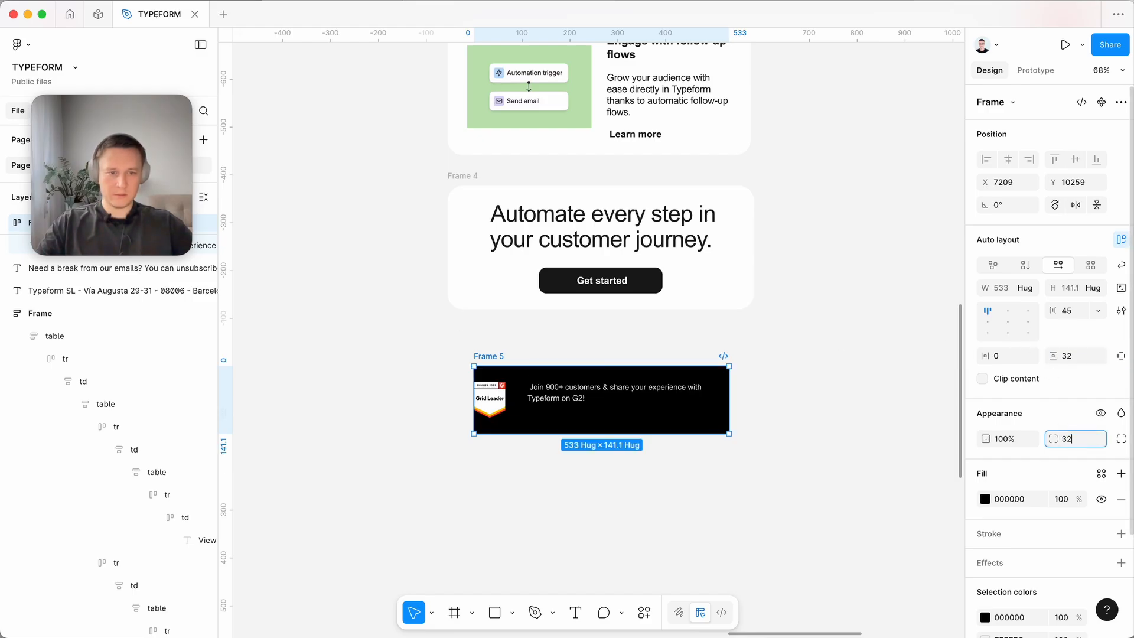
type("32")
key("Tab")
Set the review card's horizontal padding to 32 and align its content left and vertically centred.
left_click(1020, 362)
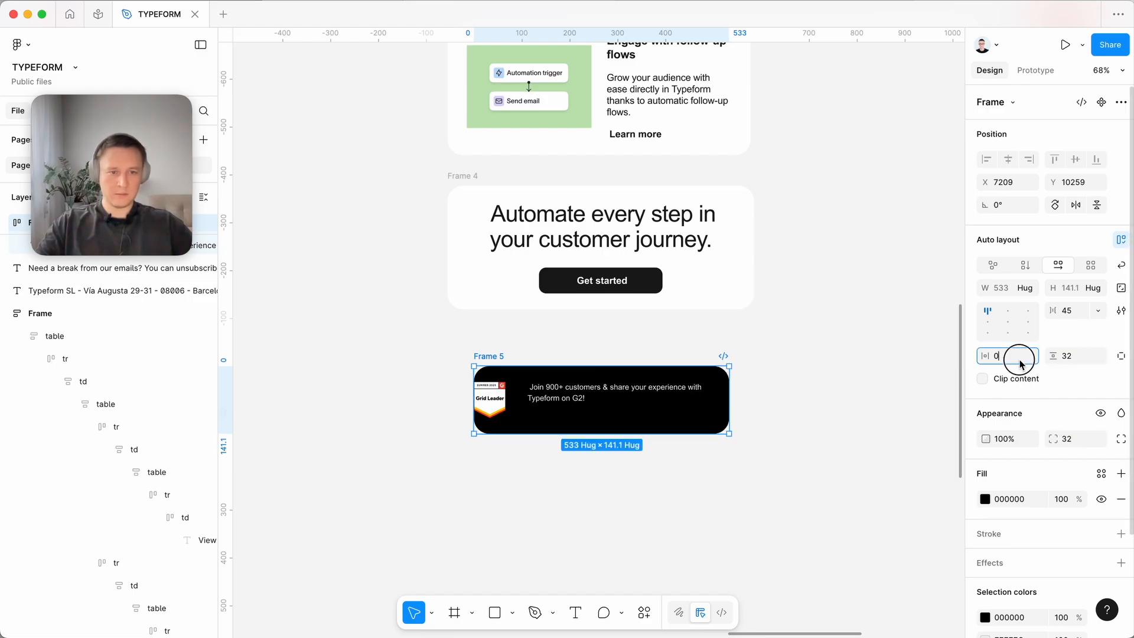
type("32")
key("Tab")
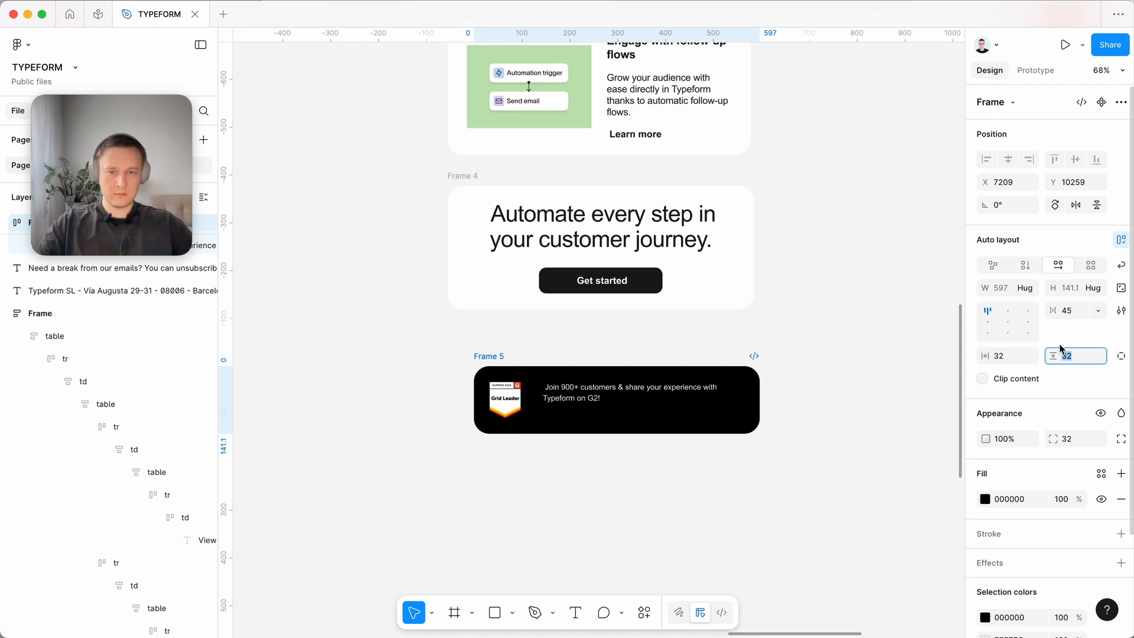
left_click(987, 321)
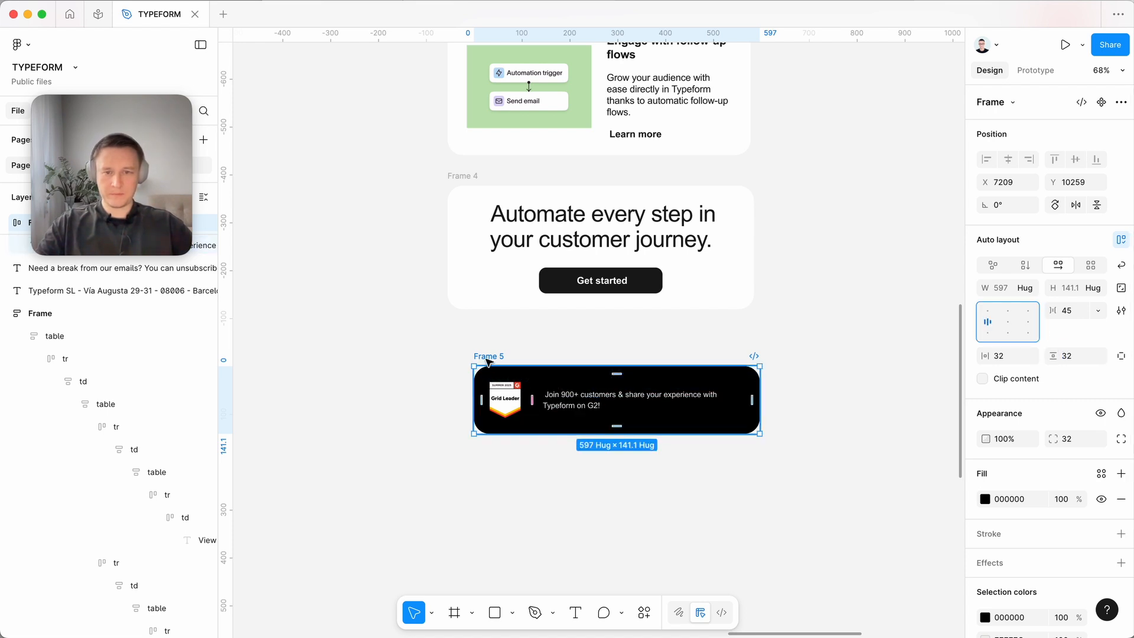
Make the "Join 900+ customers" text fill its container's width and remove its leading space.
left_click(551, 394)
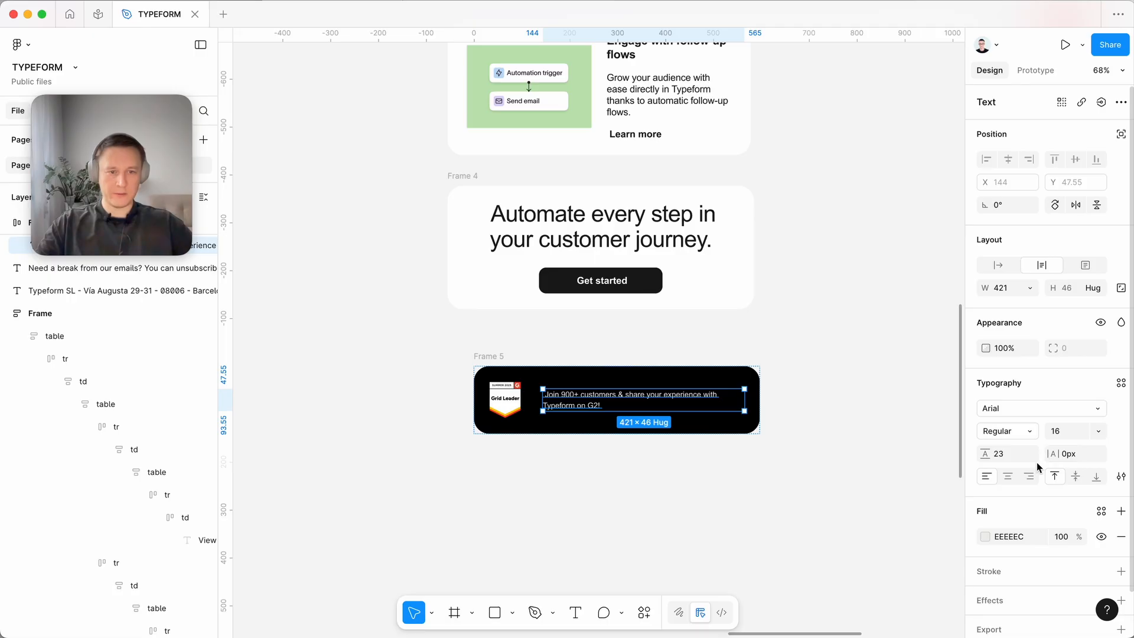
left_click(1035, 291)
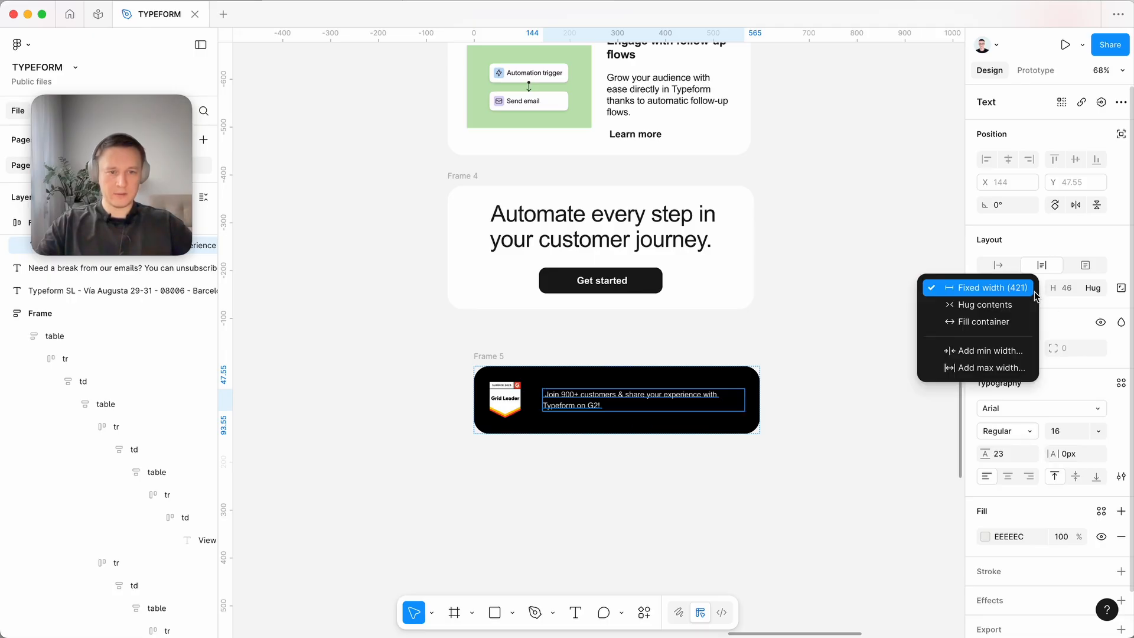
left_click(1000, 322)
scroll(585, 405, "up", 1)
scroll(585, 405, "up", 5)
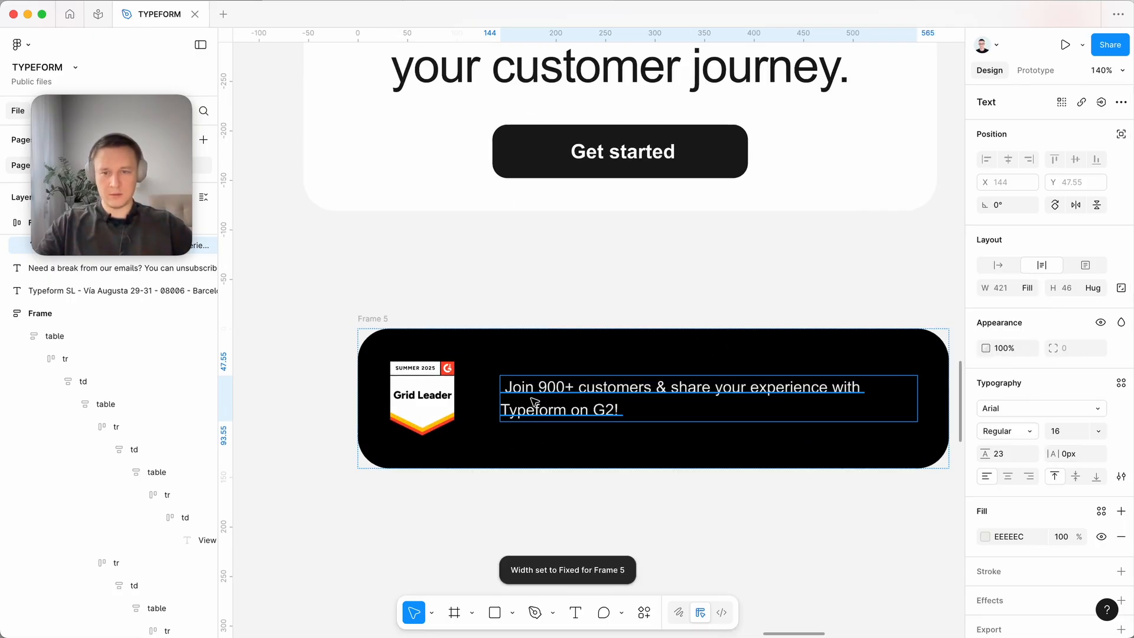
double_click(534, 401)
key("Left")
key("Escape")
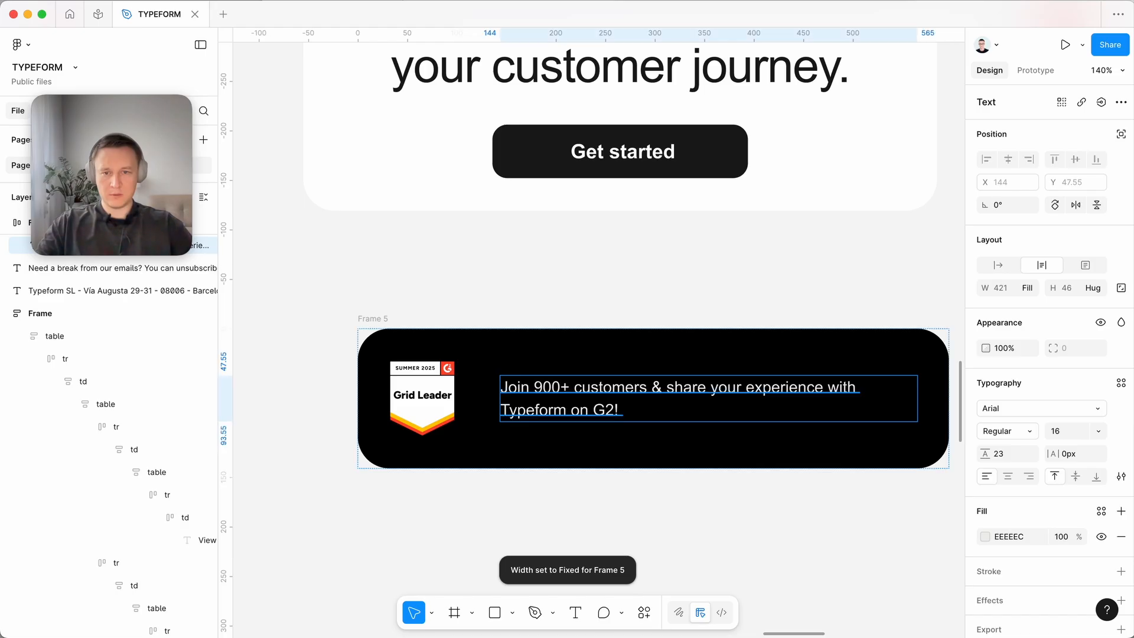
Move the black review card directly under the Automate card, align it with that card's edge, and widen it to 640.
scroll(531, 363, "down", 5)
left_click_drag(469, 341, 445, 309)
left_click_drag(708, 350, 727, 349)
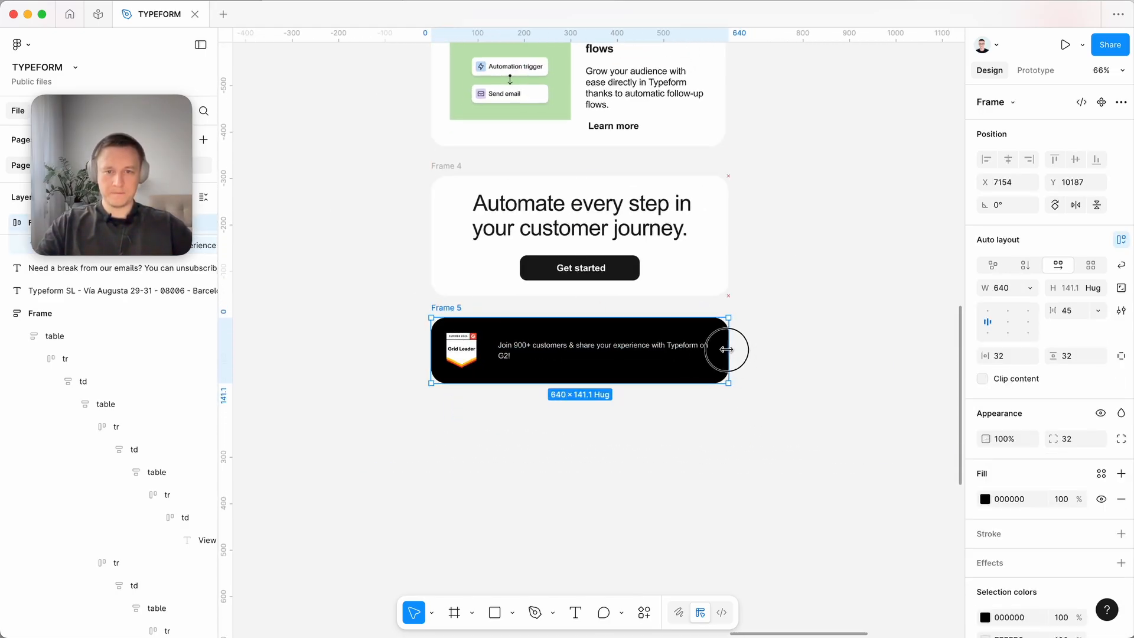
left_click(676, 480)
Capture the email's footer section from the browser preview, paste it into Figma, and place it beside the review card for reference.
key("super+Tab")
scroll(675, 481, "down", 3)
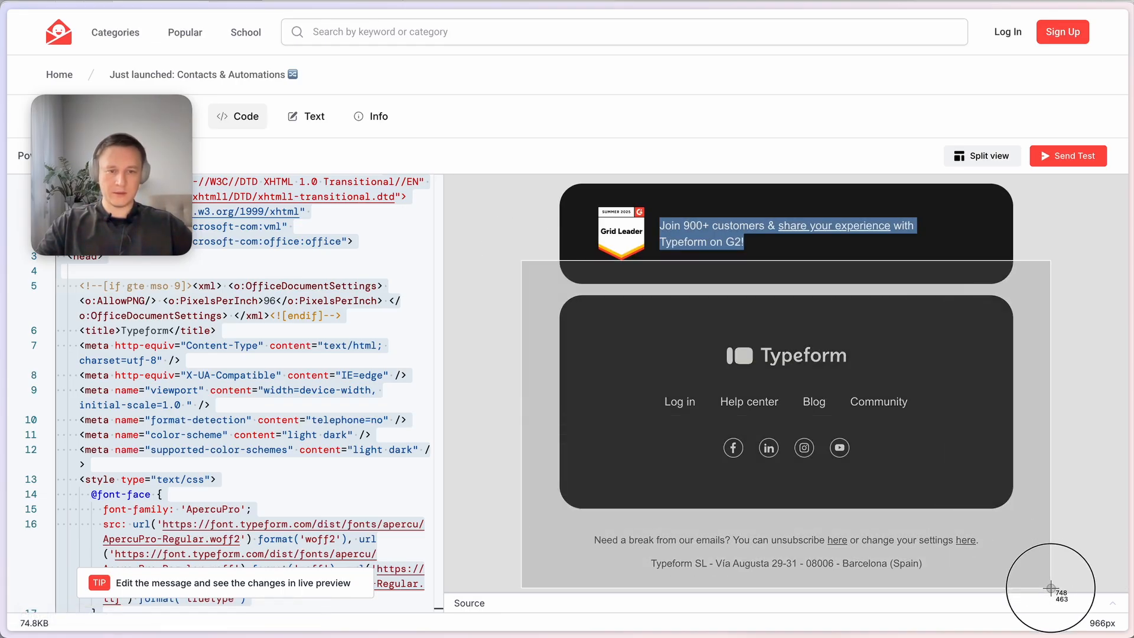
key("super+Tab")
key("super+v")
left_click_drag(592, 385, 954, 400)
scroll(945, 399, "down", 3)
left_click_drag(847, 402, 810, 402)
scroll(823, 402, "down", 2)
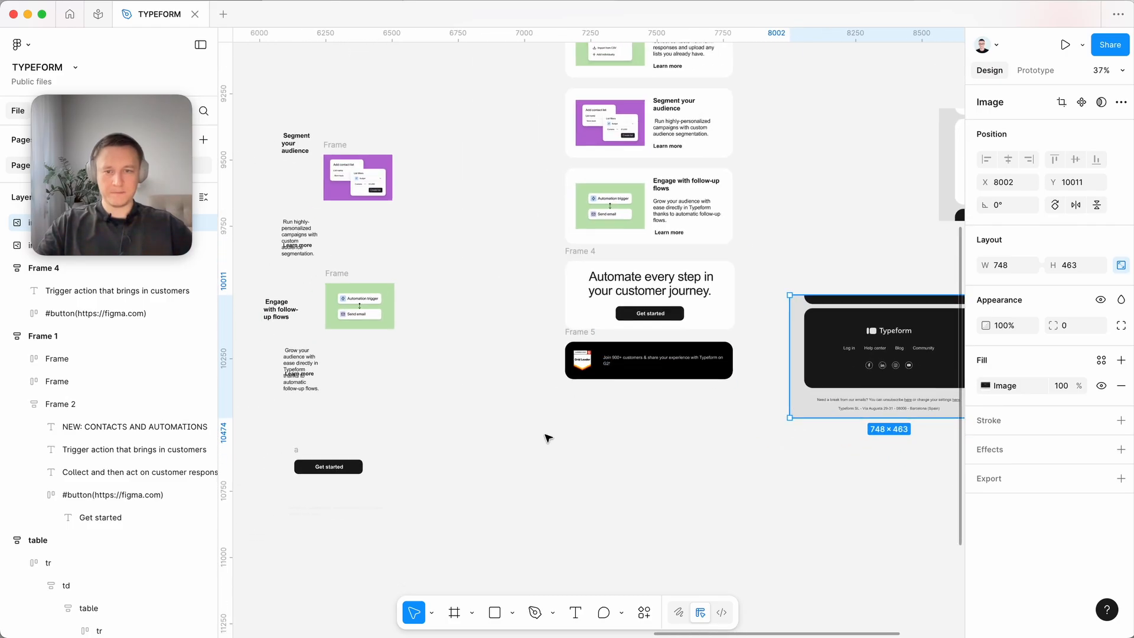
Move the Typeform logo, four footer links and four social icons from the imported table to the space below the review card.
scroll(361, 463, "left", 2)
scroll(361, 463, "down", 1)
scroll(361, 463, "right", 3)
scroll(363, 465, "down", 2)
scroll(363, 465, "left", 2)
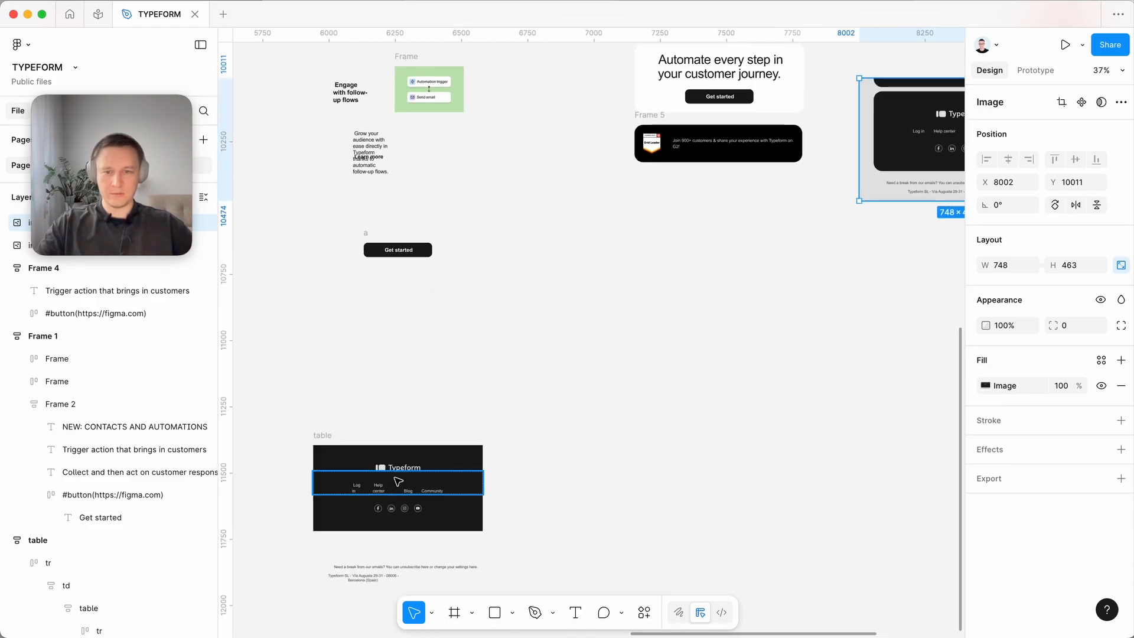
left_click_drag(398, 465, 712, 227)
left_click_drag(458, 486, 350, 491)
scroll(442, 425, "up", 5)
left_click_drag(420, 543, 863, 172)
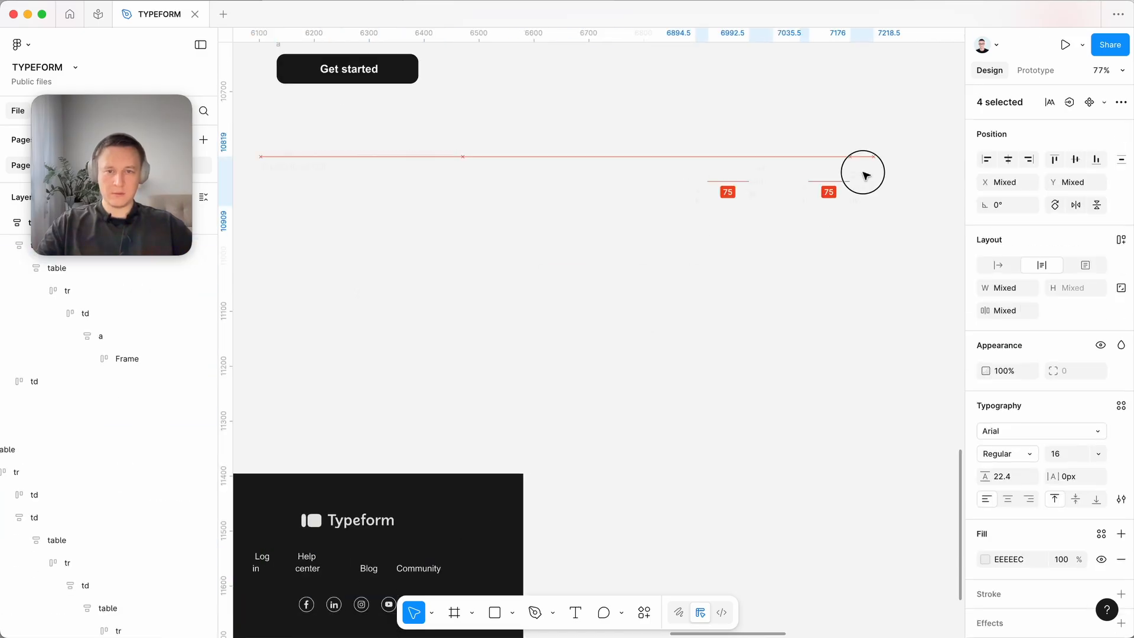
scroll(792, 295, "down", 3)
left_click_drag(421, 512, 498, 523)
scroll(590, 412, "up", 4)
scroll(407, 518, "down", 5)
left_click_drag(366, 555, 814, 240)
scroll(591, 354, "right", 2)
left_click_drag(450, 418, 762, 213)
Wrap the footer elements in a vertical auto layout frame filled with the review card's black, and align it with that card's edge.
key("shift+a")
key("i")
left_click(711, 138)
left_click_drag(651, 257, 732, 258)
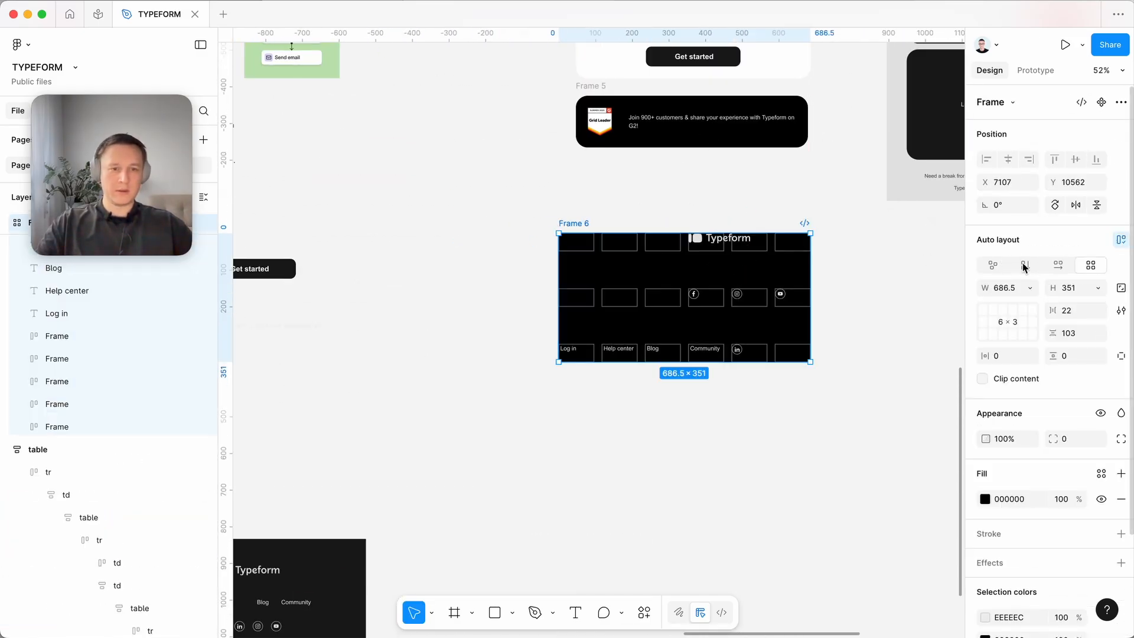
left_click(1025, 265)
scroll(642, 286, "up", 3)
scroll(642, 285, "right", 3)
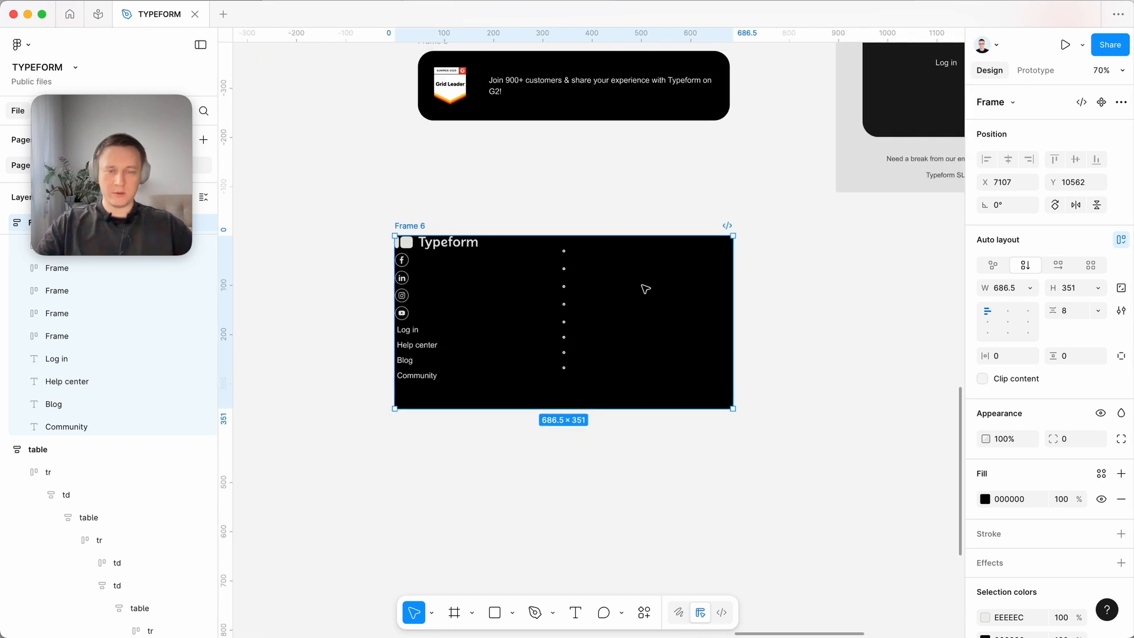
left_click(446, 210)
left_click_drag(378, 228, 401, 205)
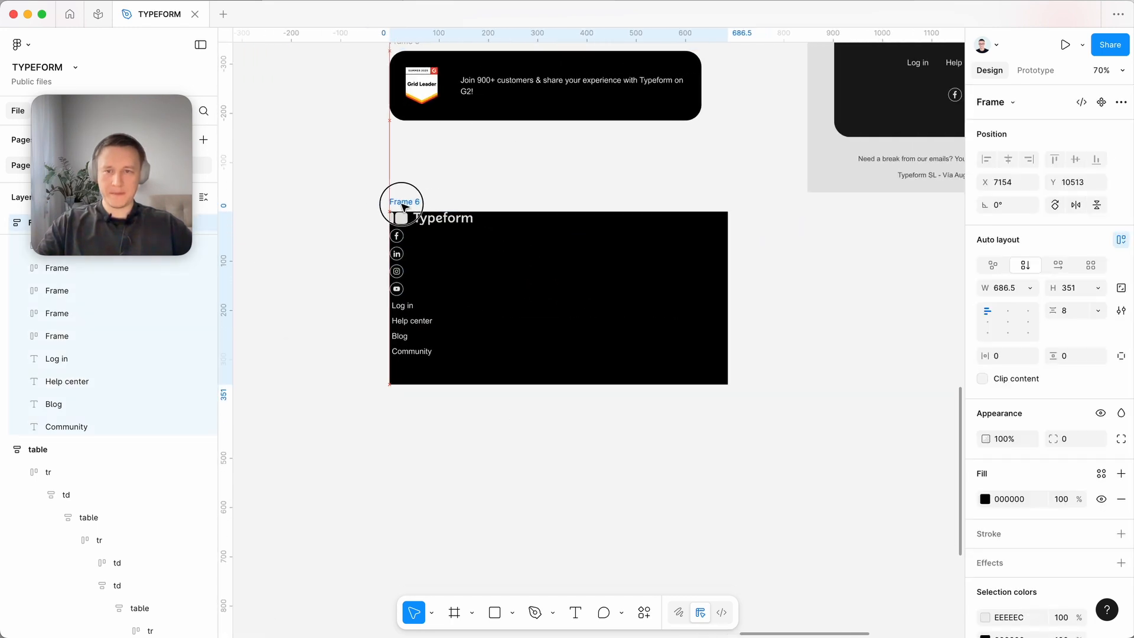
Set the footer frame's gap and its horizontal and vertical padding to 32, and make its height hug the contents.
type("32")
key("Tab")
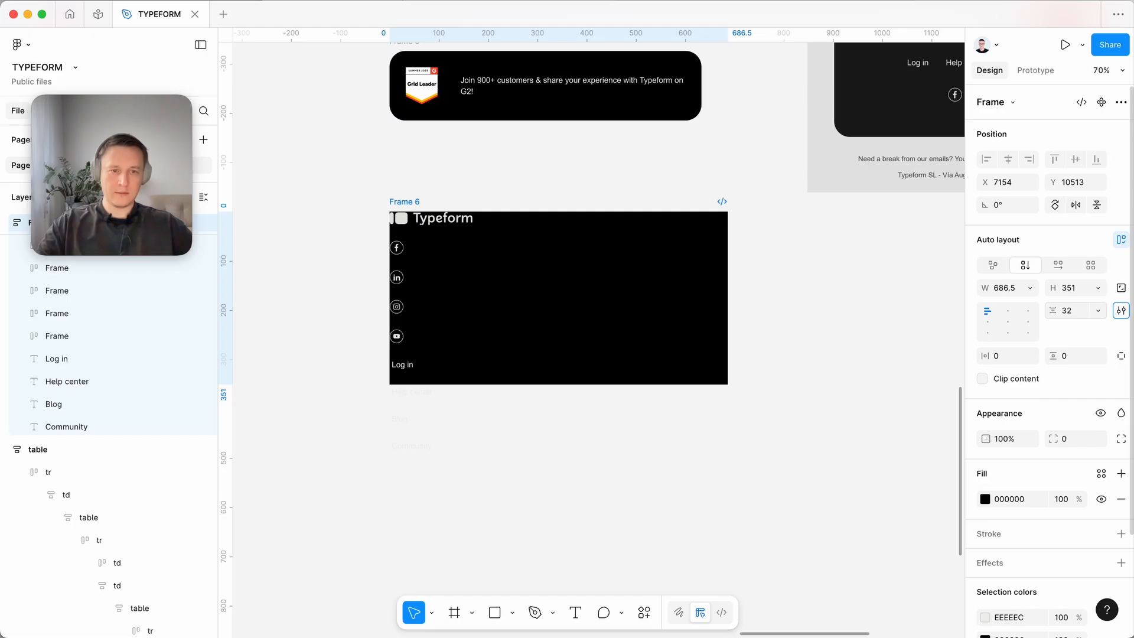
type("32")
key("Tab")
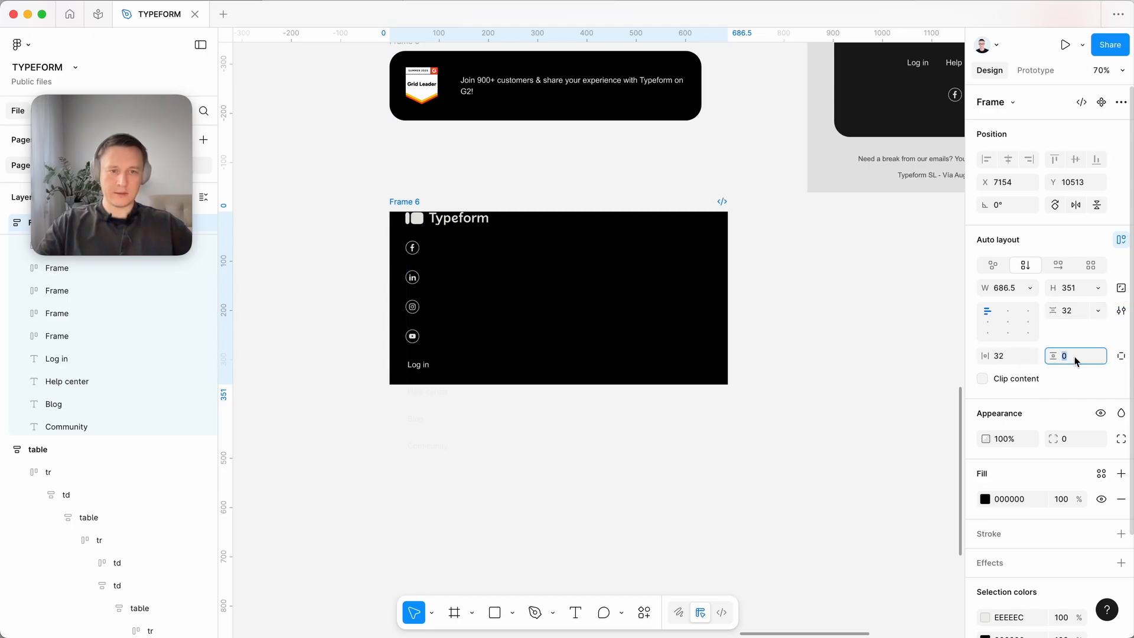
type("32")
key("Tab")
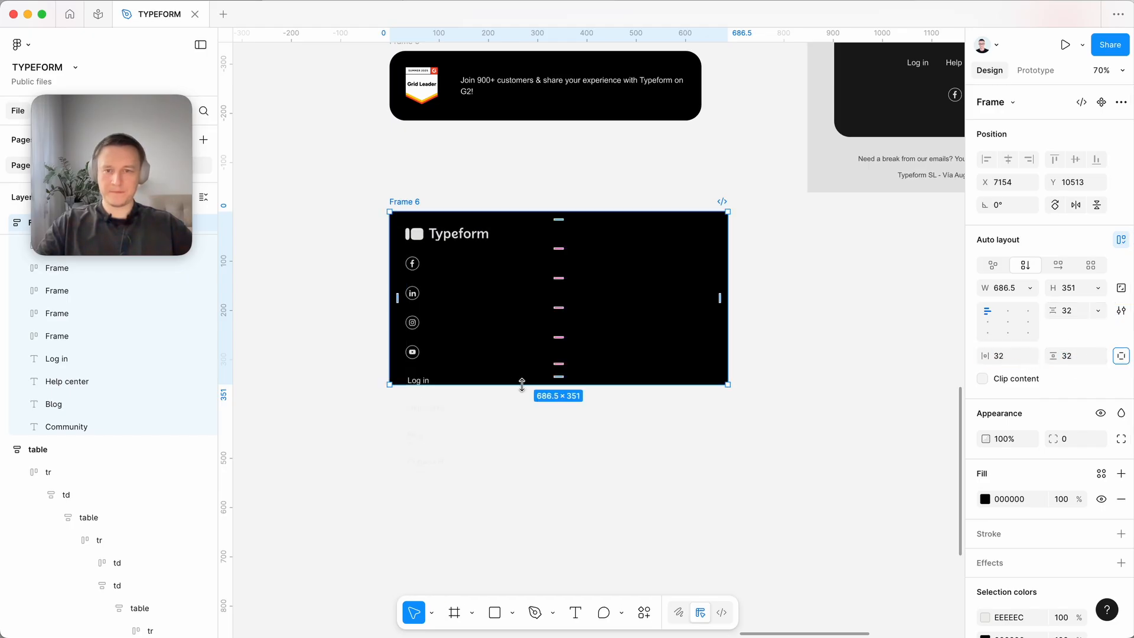
left_click(1097, 288)
left_click(1004, 306)
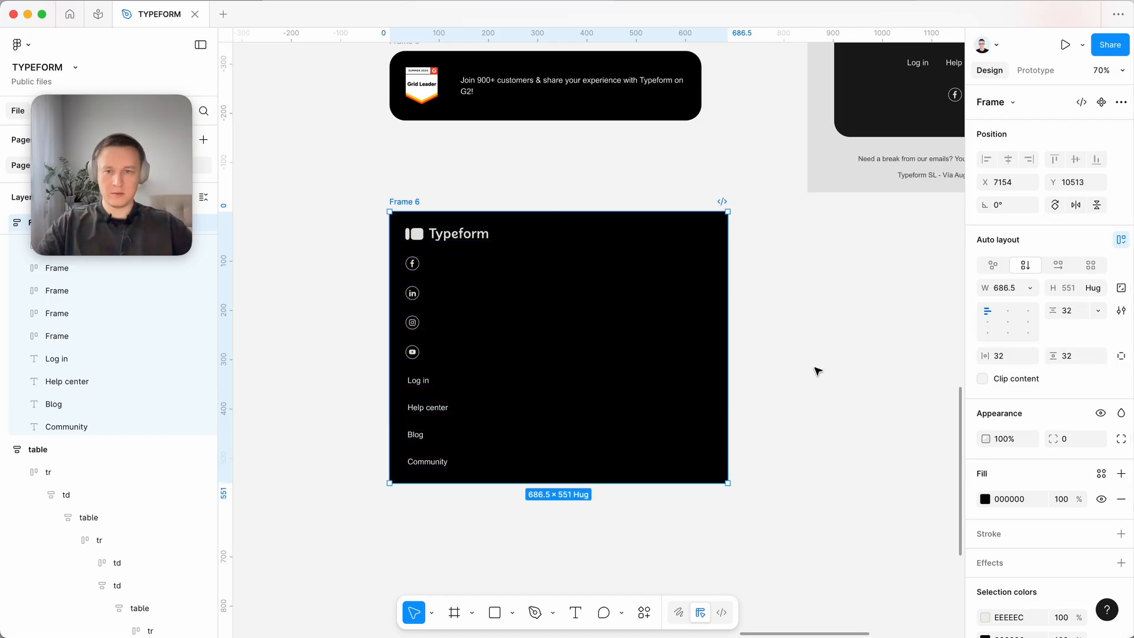
left_click(818, 372)
Wrap the Log in, Help center, Blog and Community links in their own horizontal auto layout row.
scroll(822, 372, "down", 2)
scroll(725, 402, "right", 4)
scroll(725, 403, "up", 3)
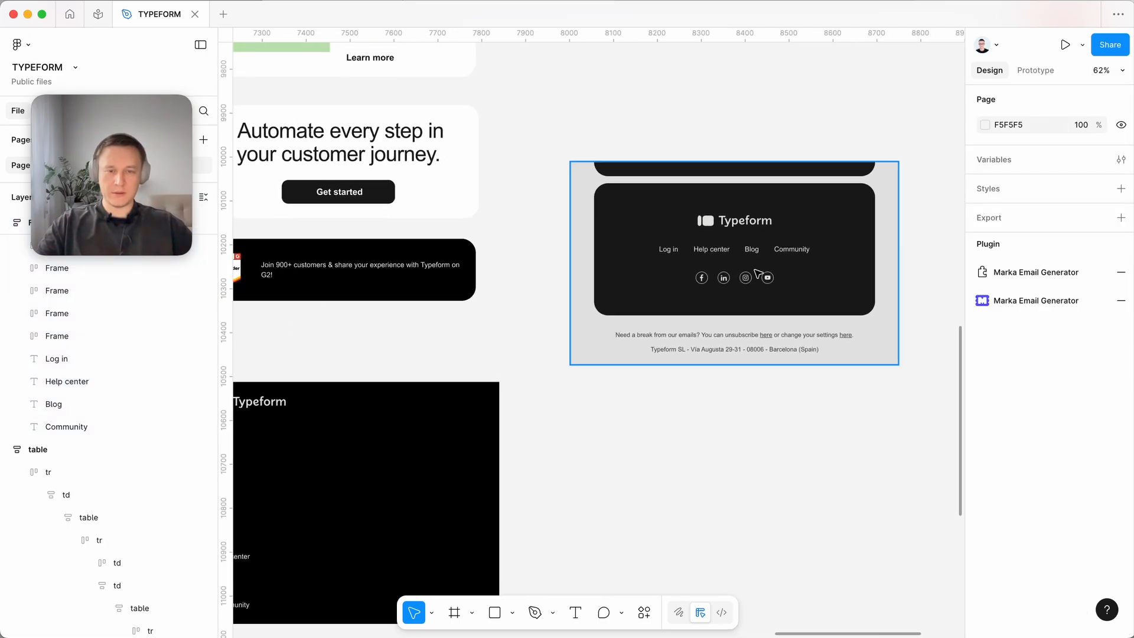
scroll(767, 266, "left", 2)
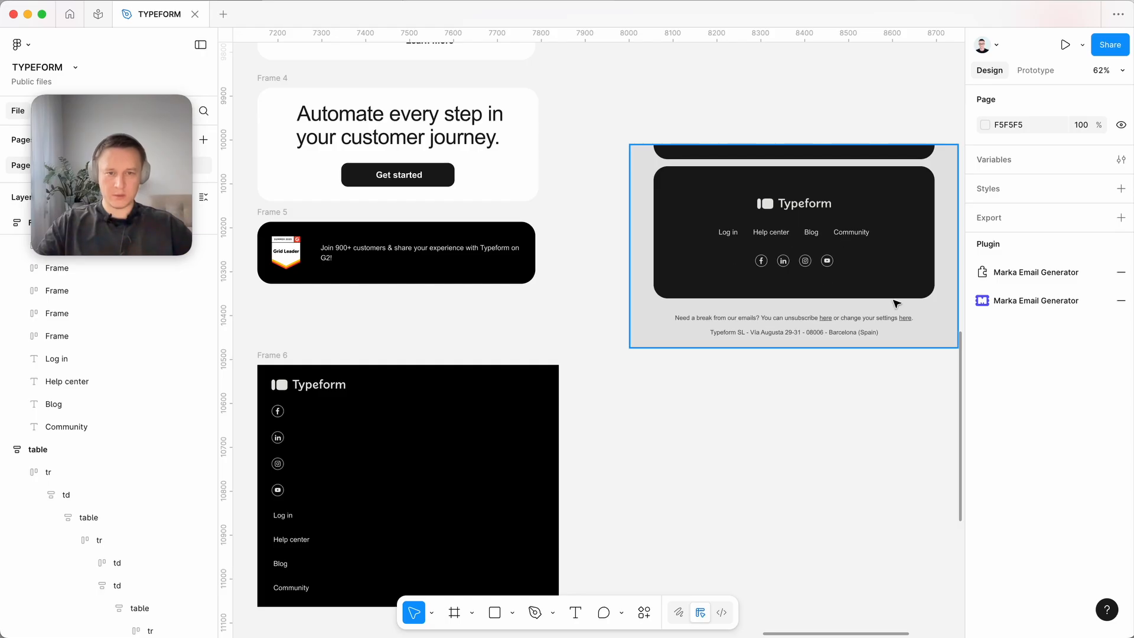
scroll(816, 272, "left", 3)
scroll(816, 271, "down", 2)
left_click(398, 458)
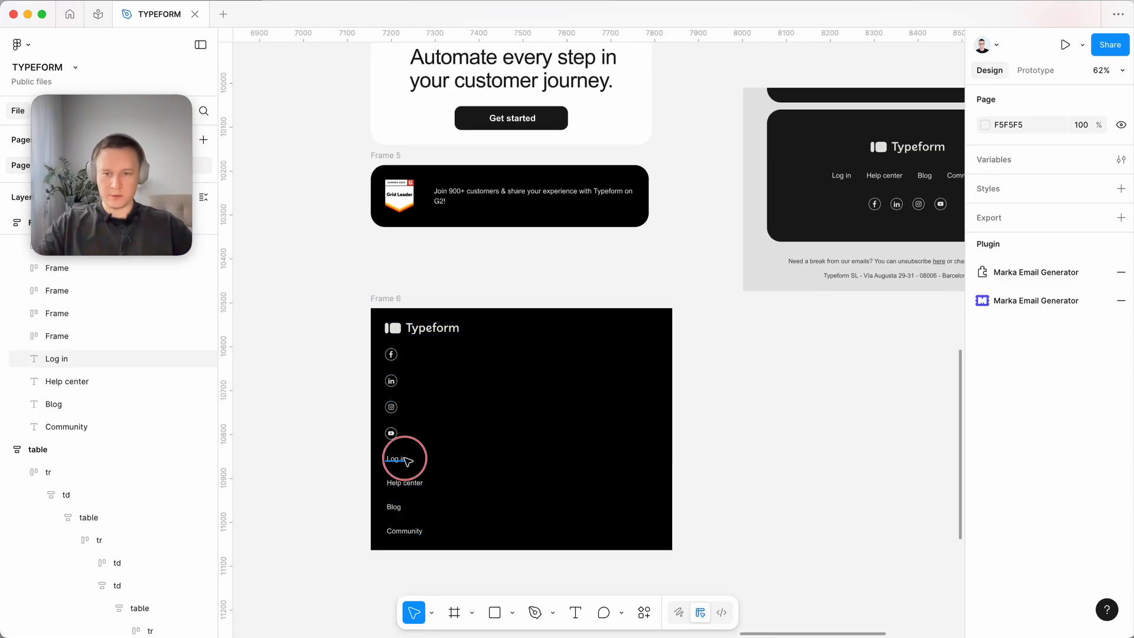
left_click(404, 483, "shift")
left_click(393, 507, "shift")
left_click(404, 531, "shift")
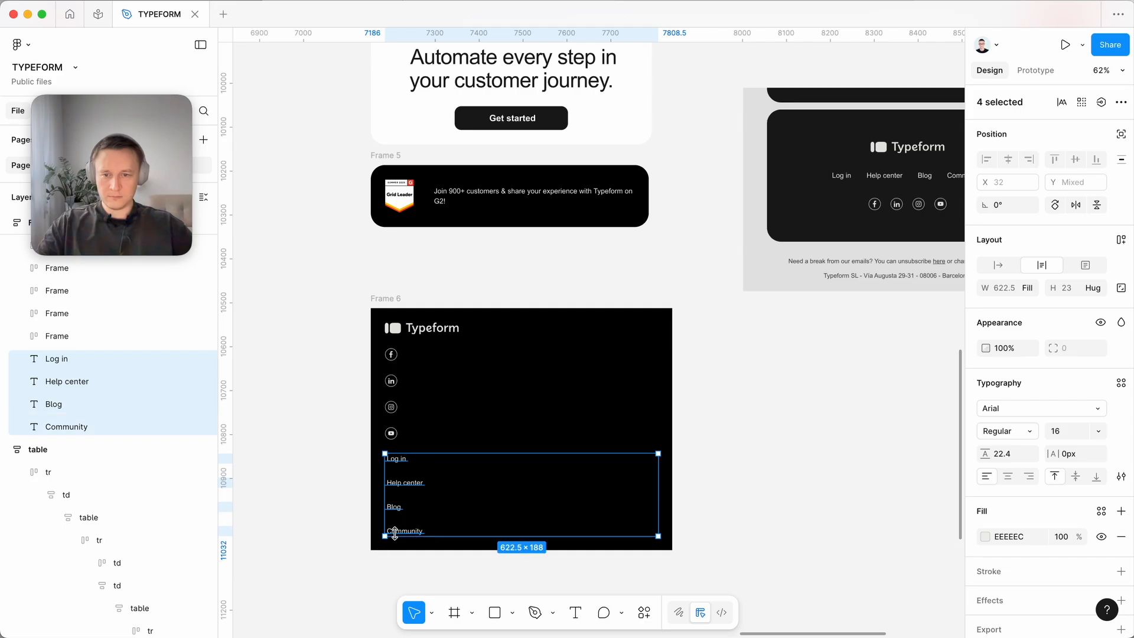
scroll(734, 463, "right", 2)
scroll(734, 463, "up", 1)
scroll(734, 463, "right", 1)
scroll(734, 463, "up", 1)
scroll(734, 463, "left", 4)
scroll(734, 463, "down", 2)
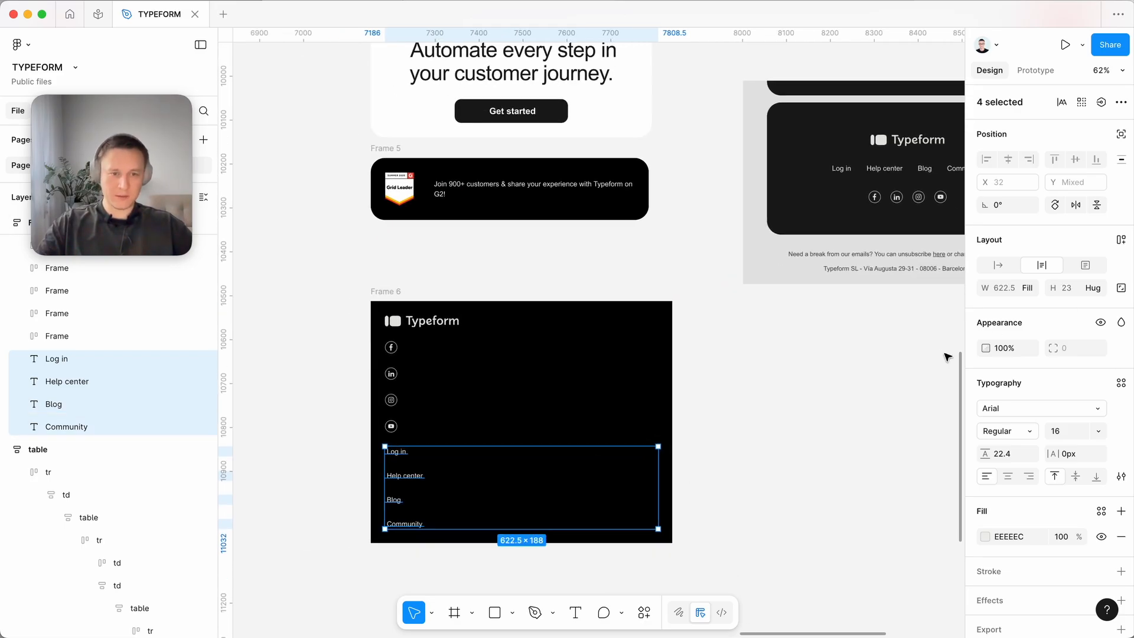
left_click(1121, 239)
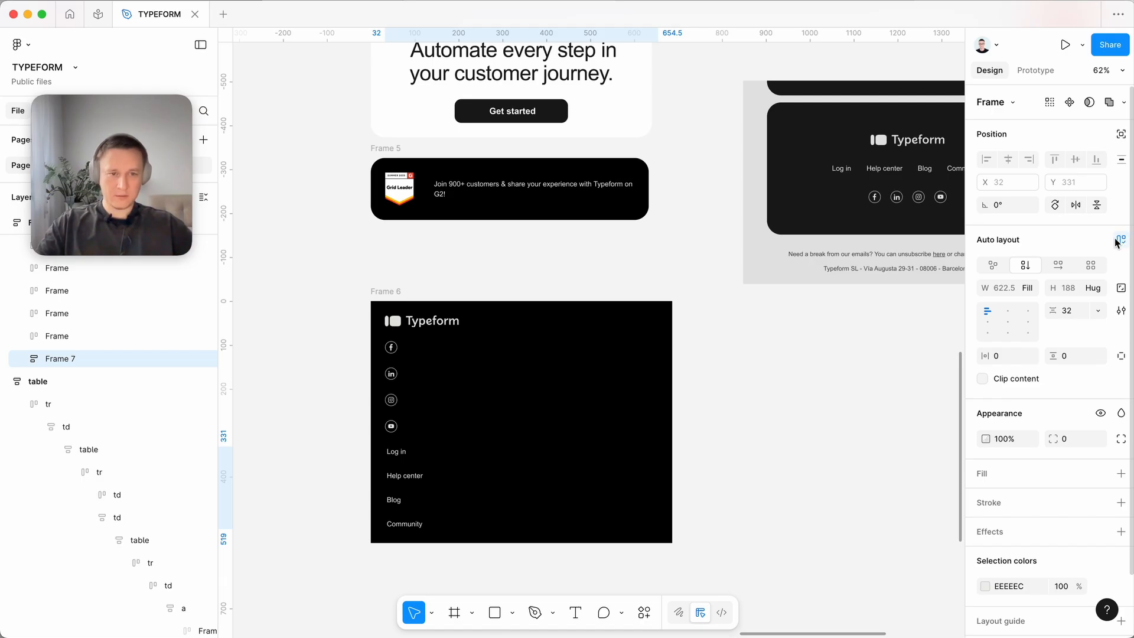
left_click(1058, 266)
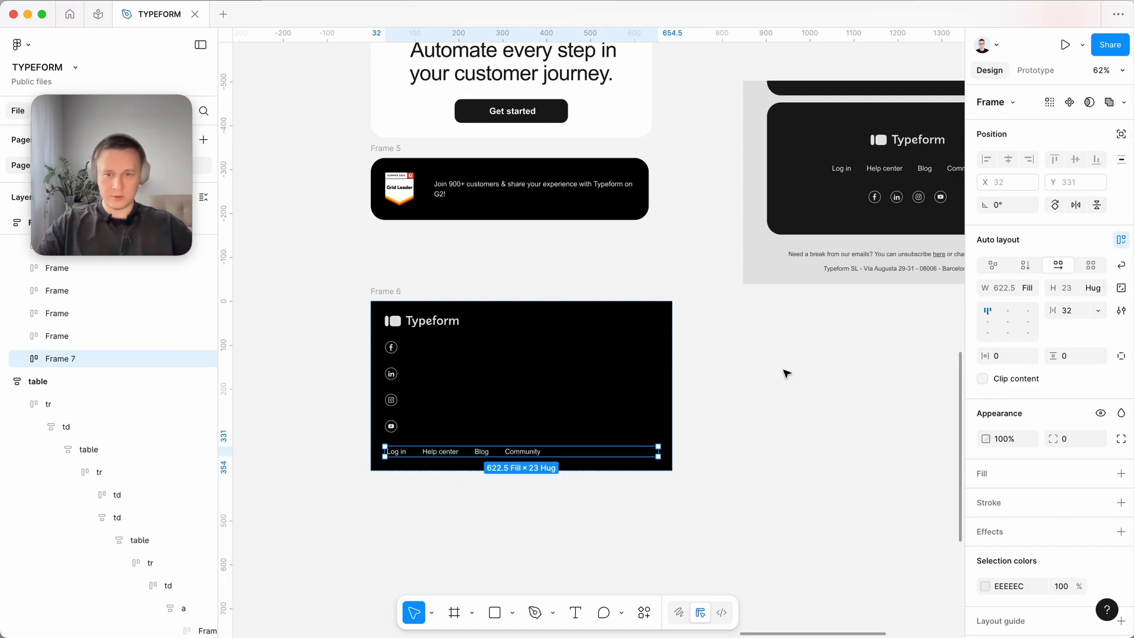
Centre the links within their row and move the row up directly beneath the Typeform logo.
key("Return")
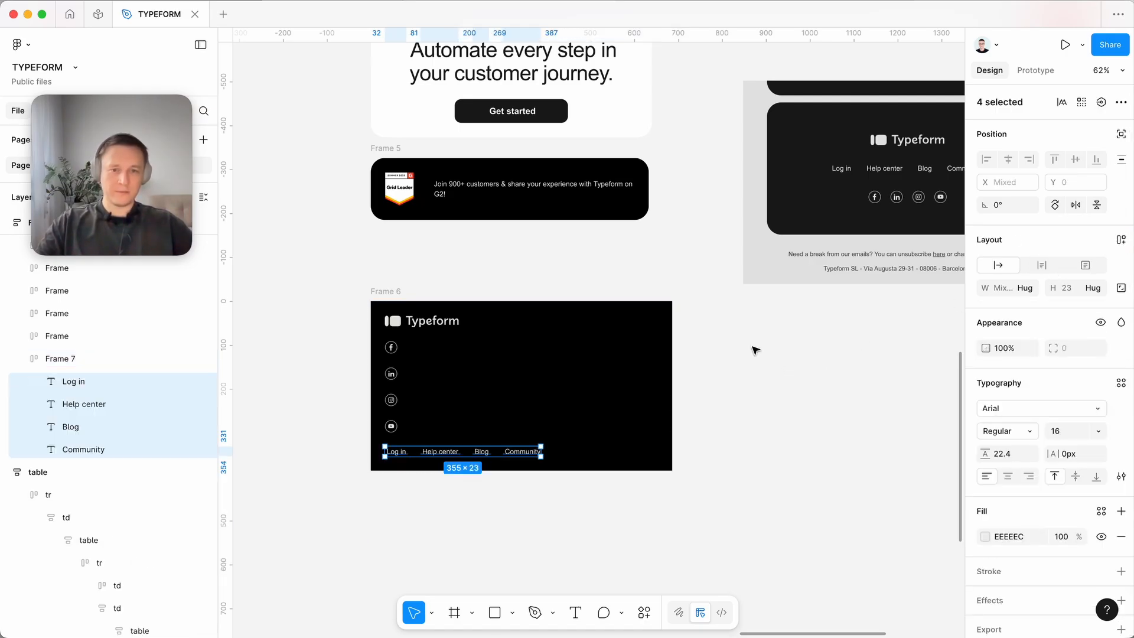
key("shift+Return")
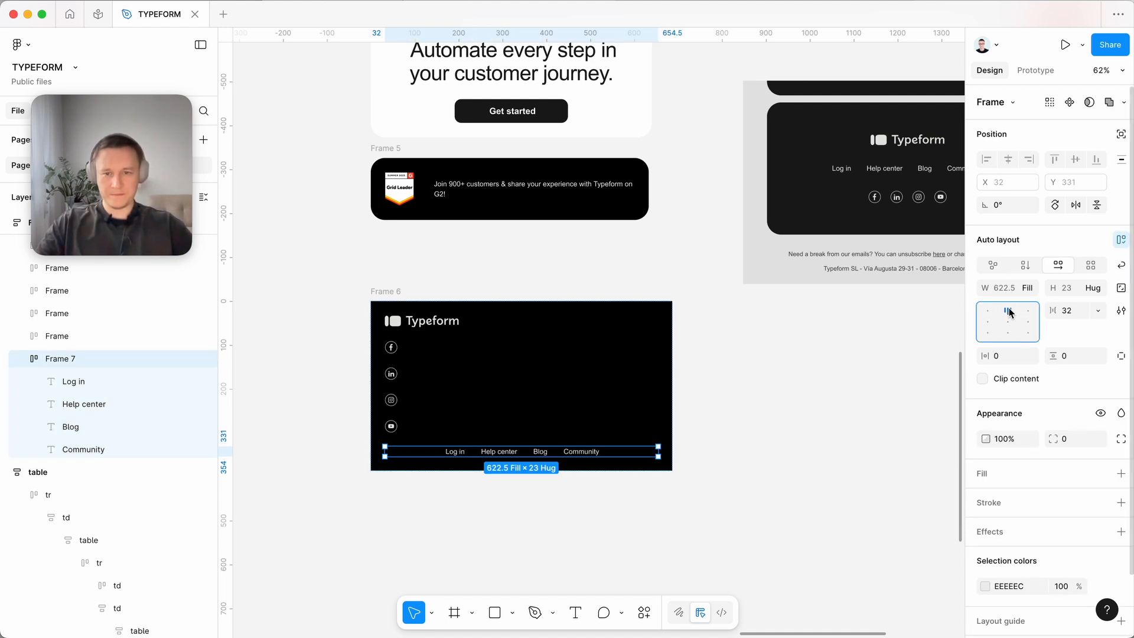
key("Up")
key("Up")
key("Up")
key("Up")
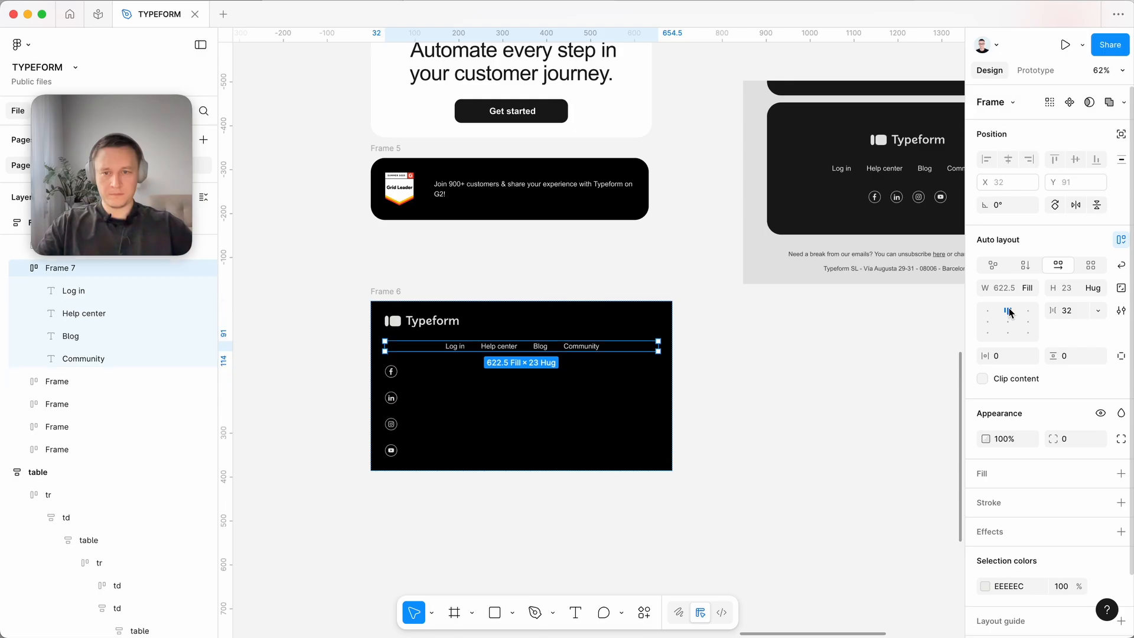
Centre the footer frame's contents horizontally, keeping them aligned to its top.
key("shift+Return")
key("alt+h")
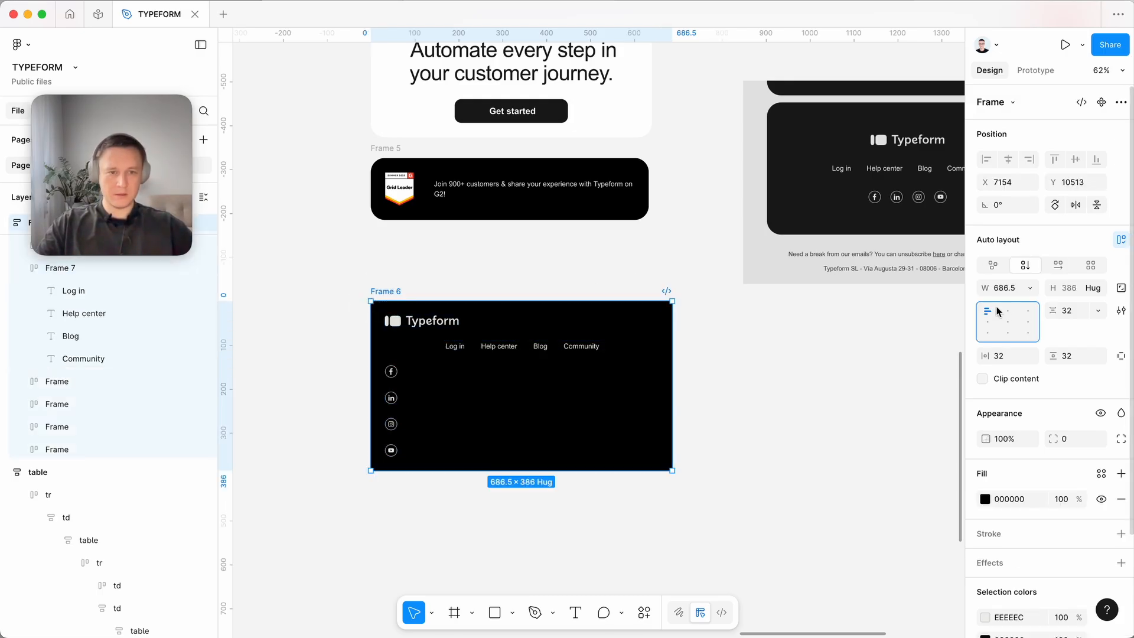
left_click(894, 343)
Group the Facebook, LinkedIn, Instagram and YouTube icons in a horizontal auto layout row.
left_click(522, 372)
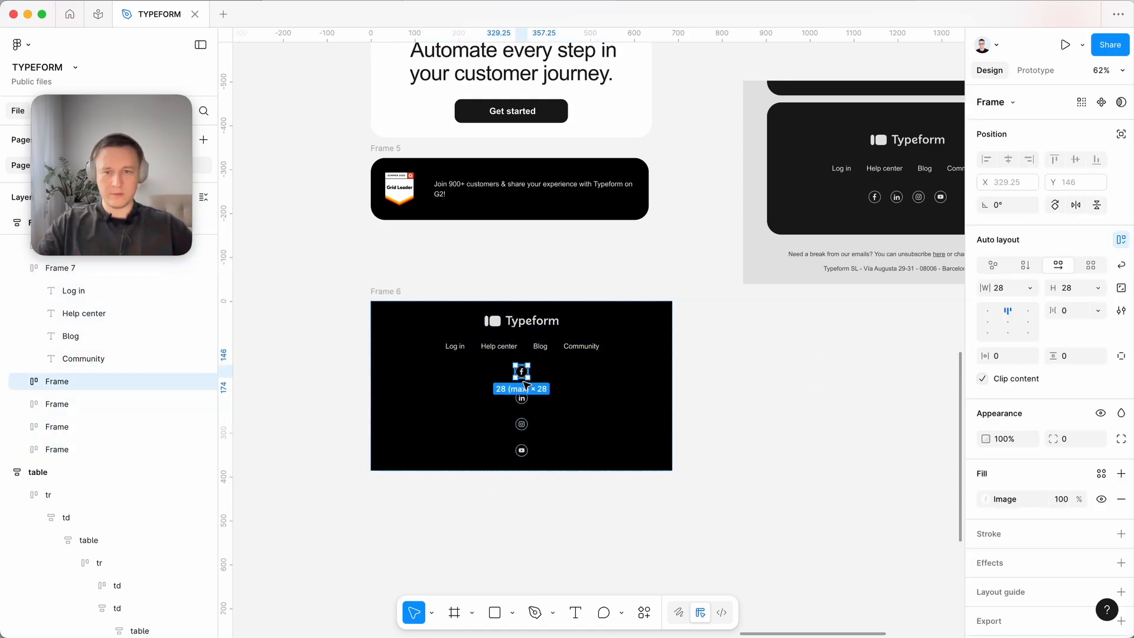
left_click(521, 398, "shift")
left_click(522, 424, "shift")
left_click(521, 450, "shift")
key("shift+a")
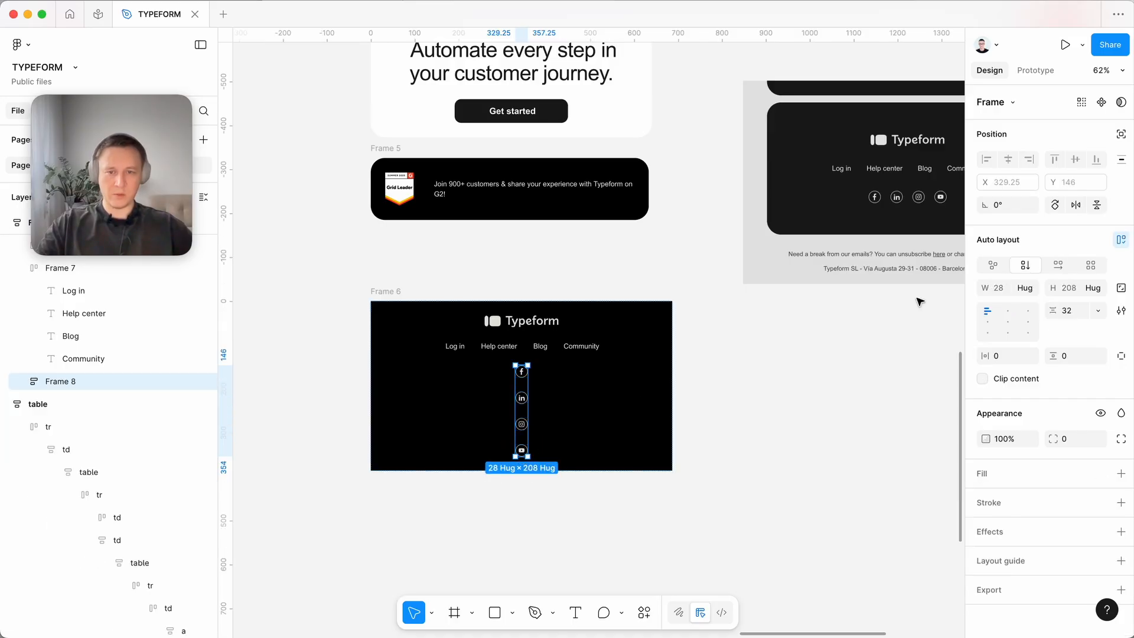
left_click(1058, 265)
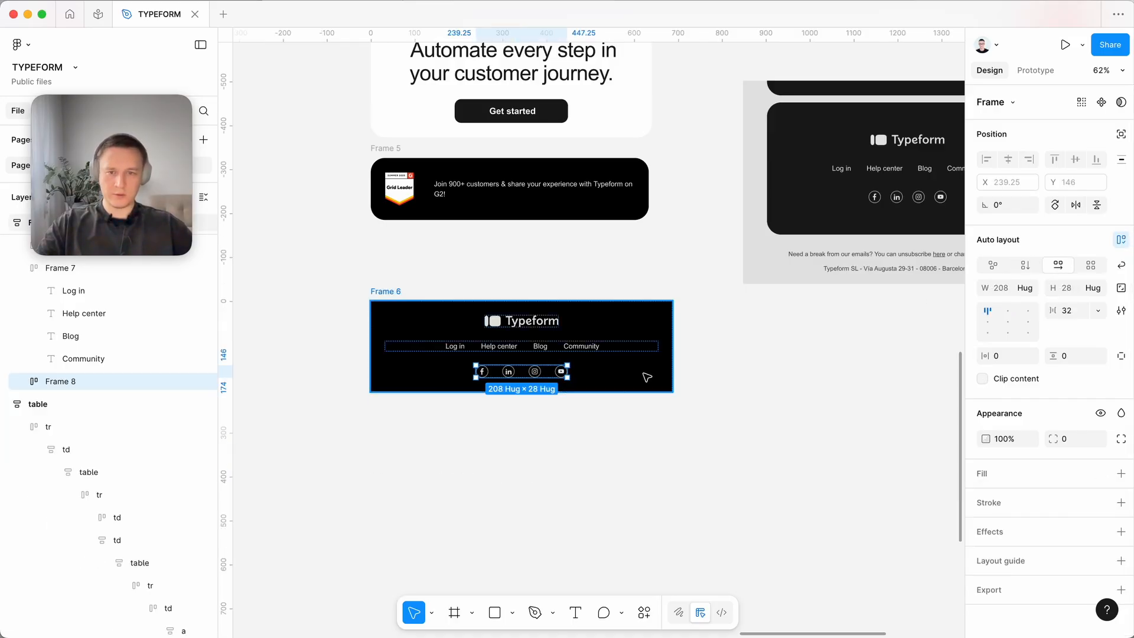
Make the social icons row fill its container's width and centre the icons within it.
scroll(650, 375, "up", 2)
left_click(555, 341, "super")
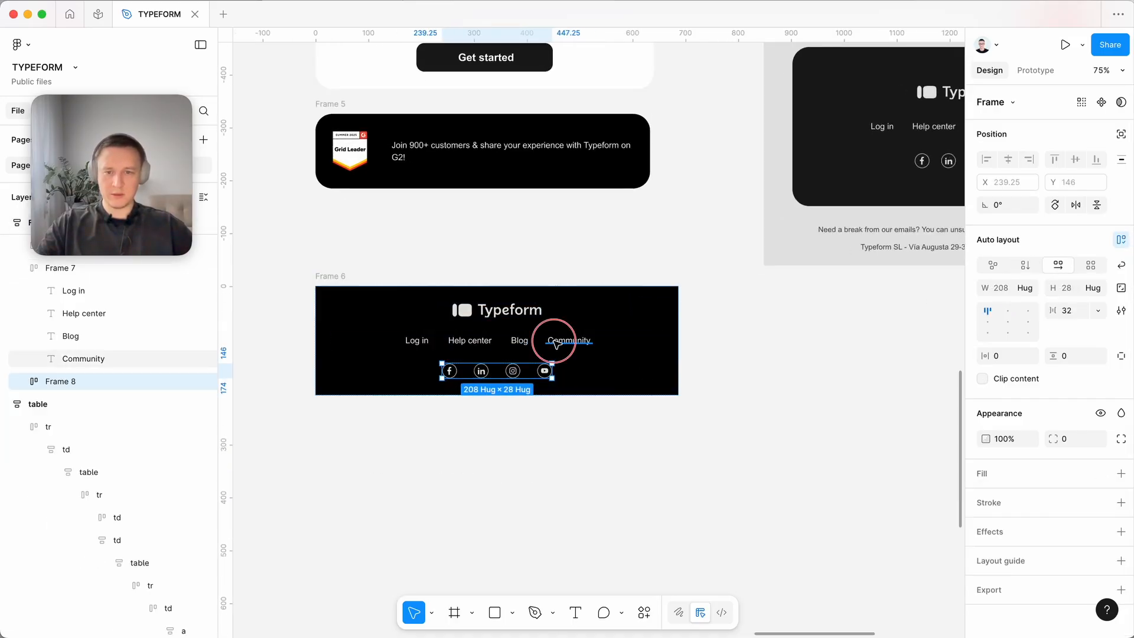
left_click(507, 370)
left_click(1024, 288)
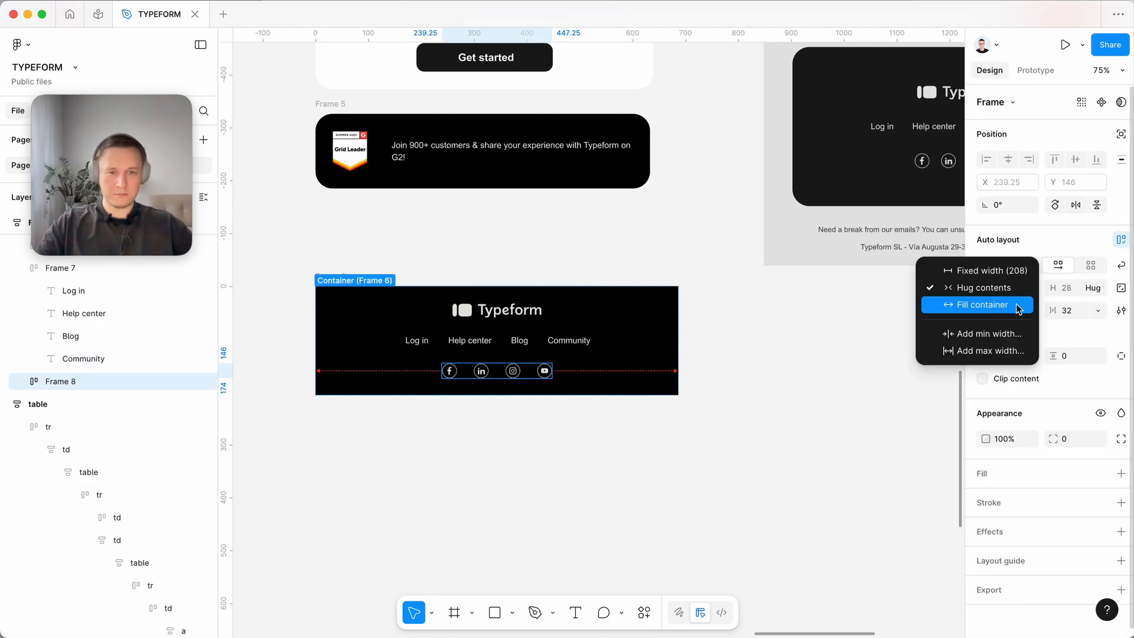
left_click(1012, 308)
left_click(1004, 316)
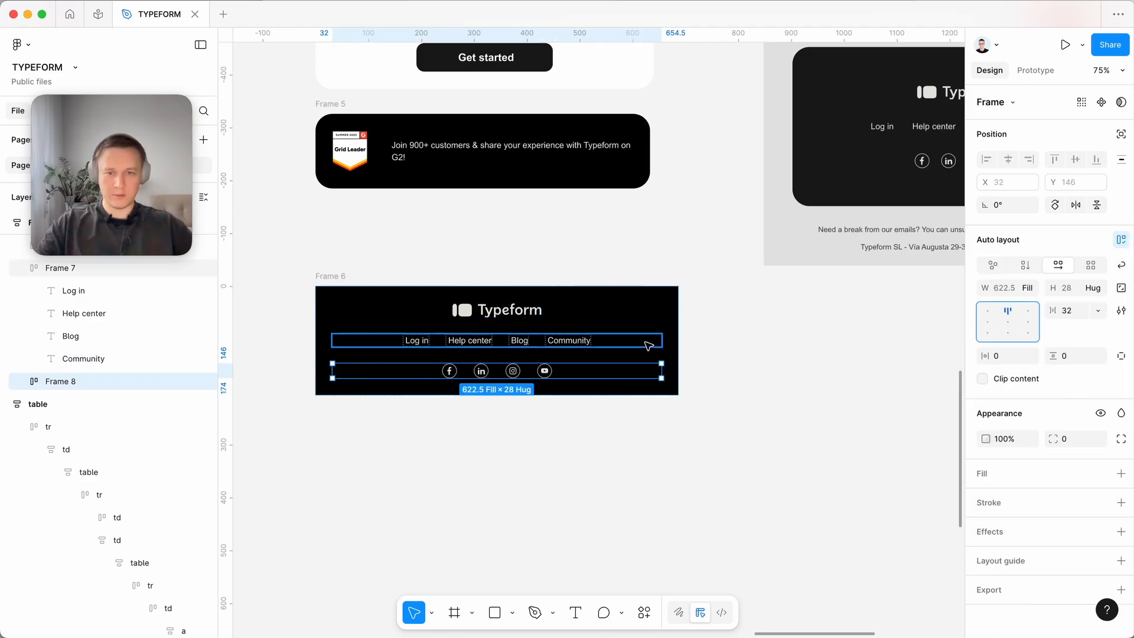
left_click(615, 341)
left_click(569, 340)
left_click(529, 408)
Give the footer frame a corner radius of 32, narrow it to 637, and move it up beneath the review card.
scroll(525, 448, "down", 3)
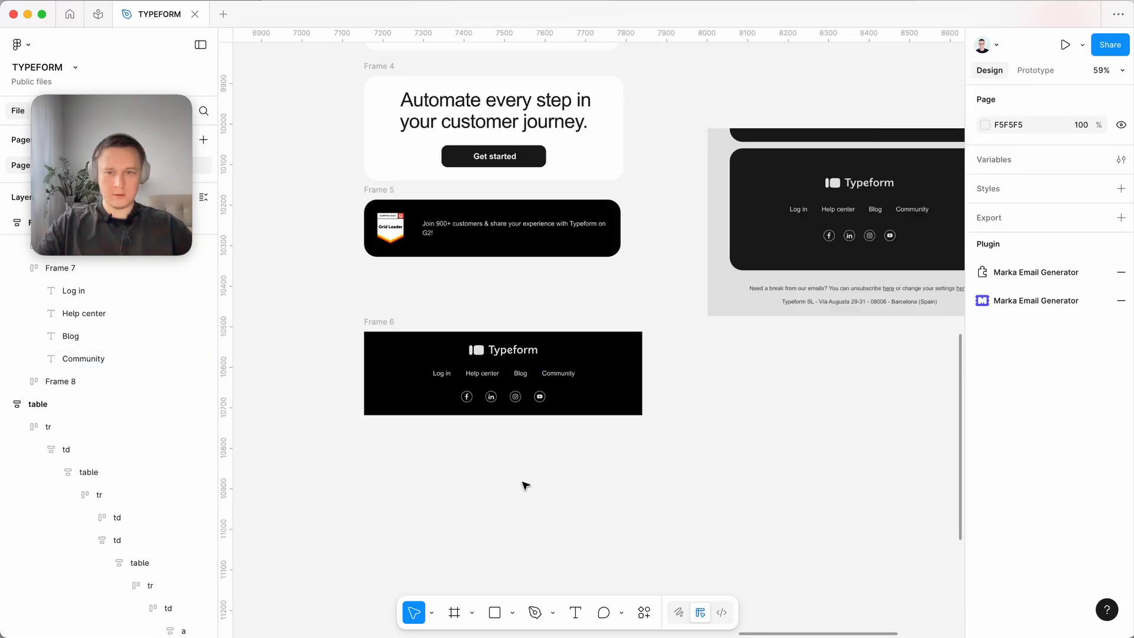
left_click(407, 322)
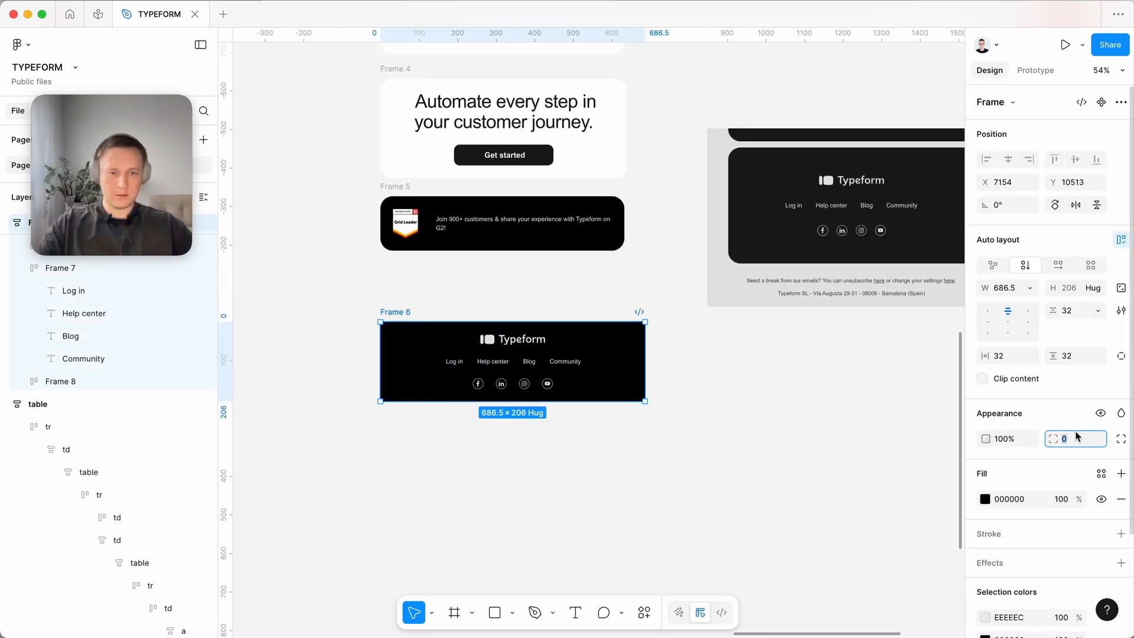
key("Return")
left_click_drag(592, 358, 582, 333)
scroll(747, 348, "down", 5)
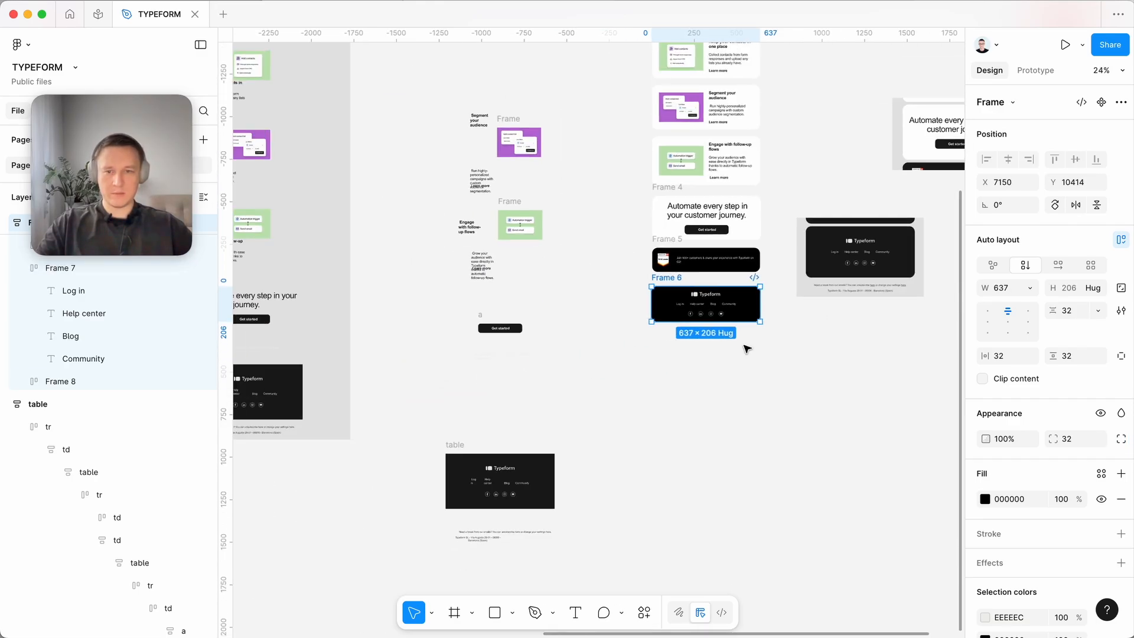
Move the unsubscribe line and the company address line from the imported table to just below the footer card.
left_click(499, 532)
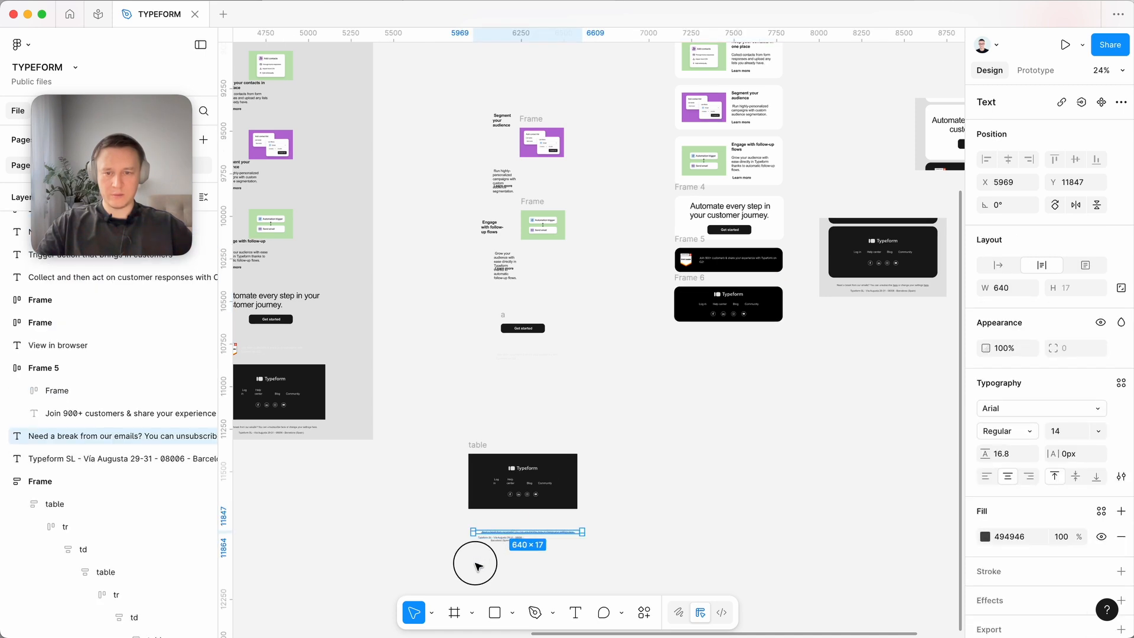
left_click(526, 538, "shift")
left_click_drag(532, 536, 730, 346)
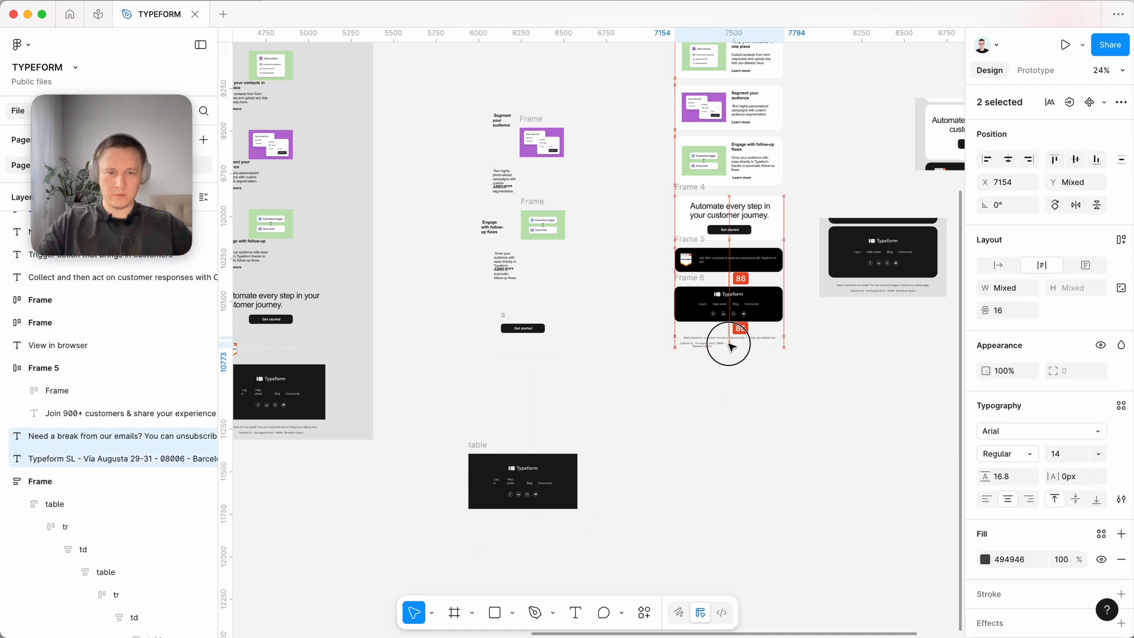
scroll(730, 346, "up", 8)
left_click(664, 414)
scroll(664, 414, "right", 8)
scroll(664, 414, "left", 5)
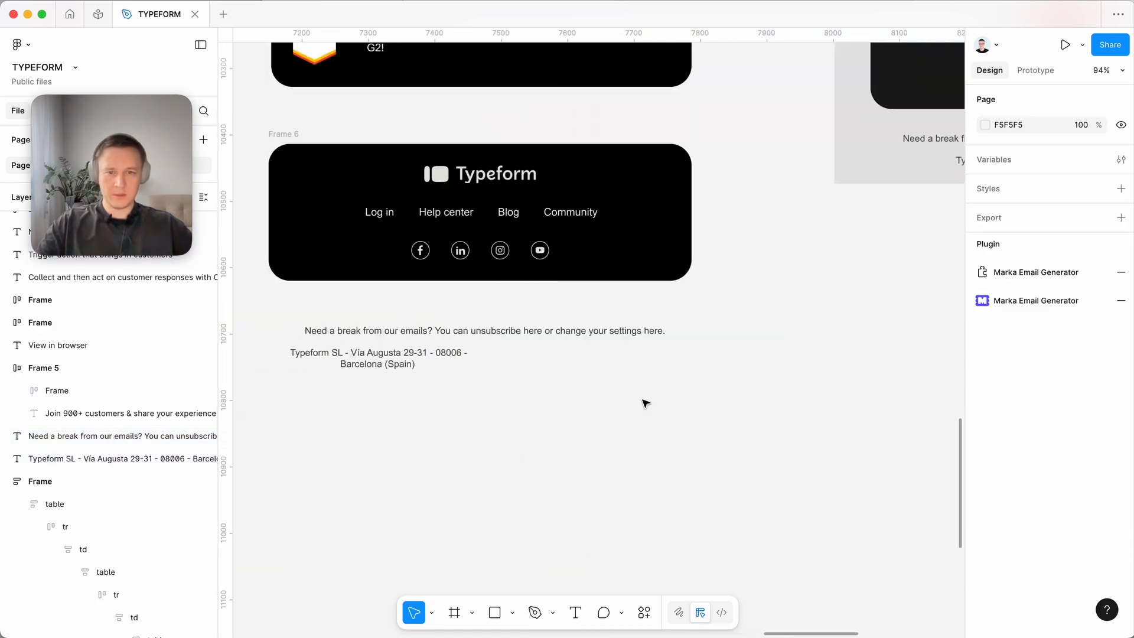
Nudge the unsubscribe line closer to the footer card, set the company address to auto width, and centre it beneath that line.
left_click_drag(597, 334, 596, 325)
left_click(447, 355)
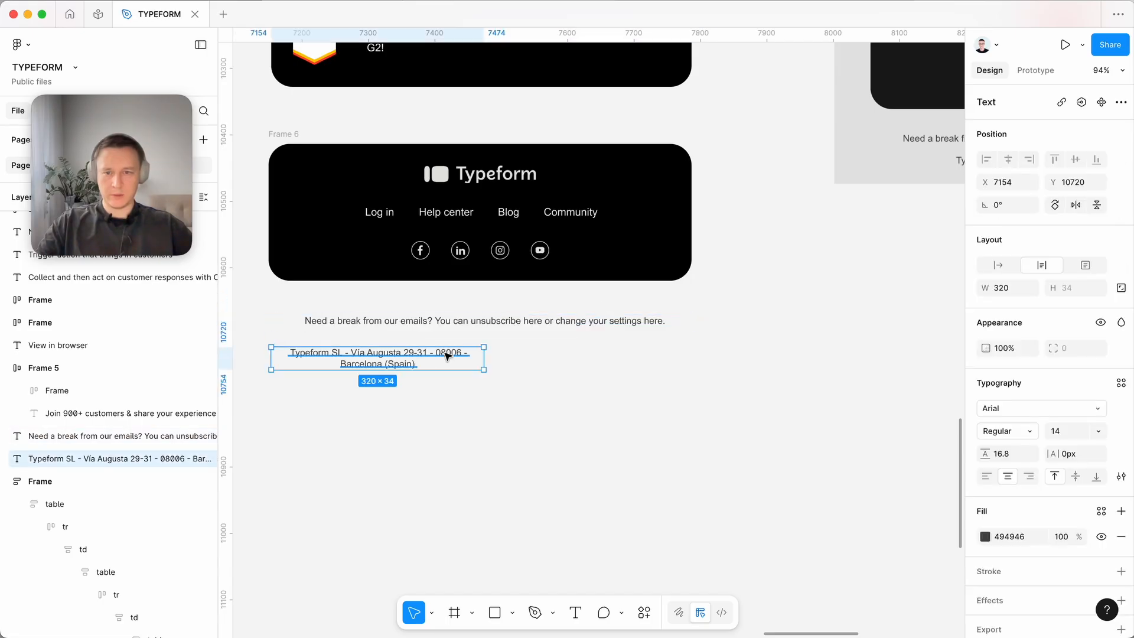
double_click(483, 360)
left_click_drag(418, 357, 515, 348)
Move the two reference screenshots of the original email farther right, away from the rebuilt sections and the cards component.
scroll(515, 350, "down", 10)
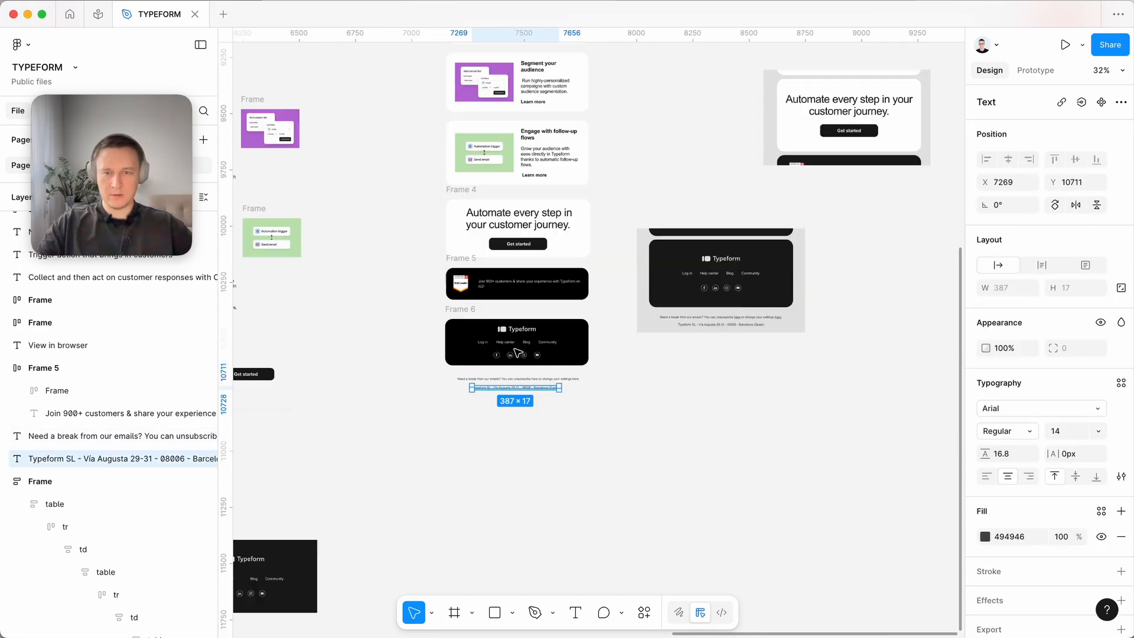
left_click_drag(488, 522, 614, 81)
left_click_drag(599, 492, 820, 162)
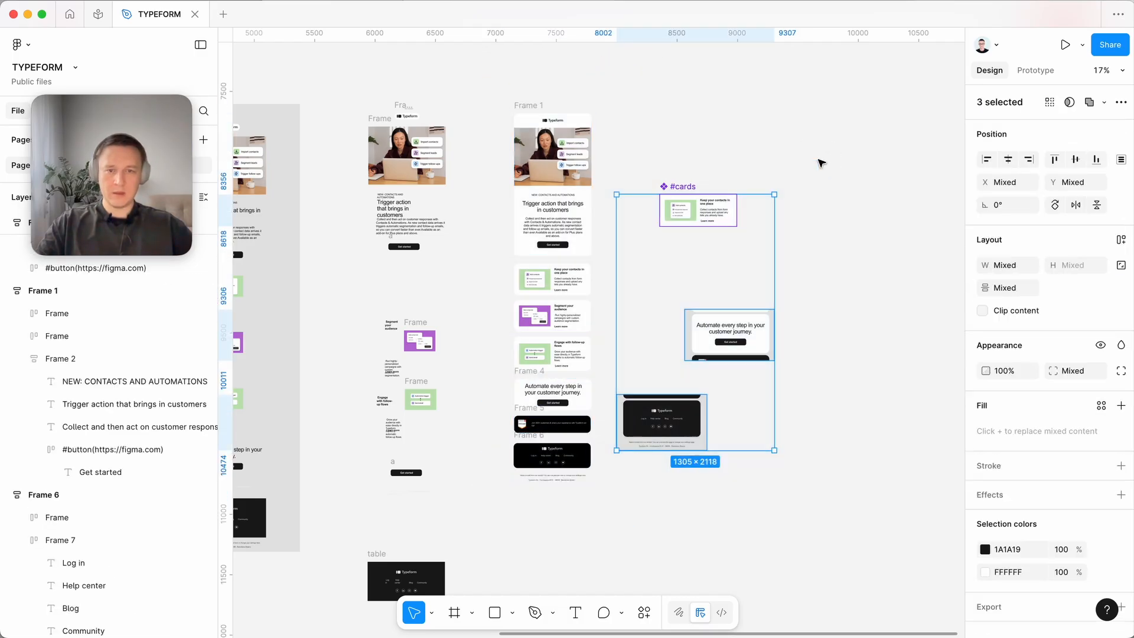
left_click(612, 496)
left_click_drag(615, 502, 777, 349)
left_click_drag(672, 407, 780, 407)
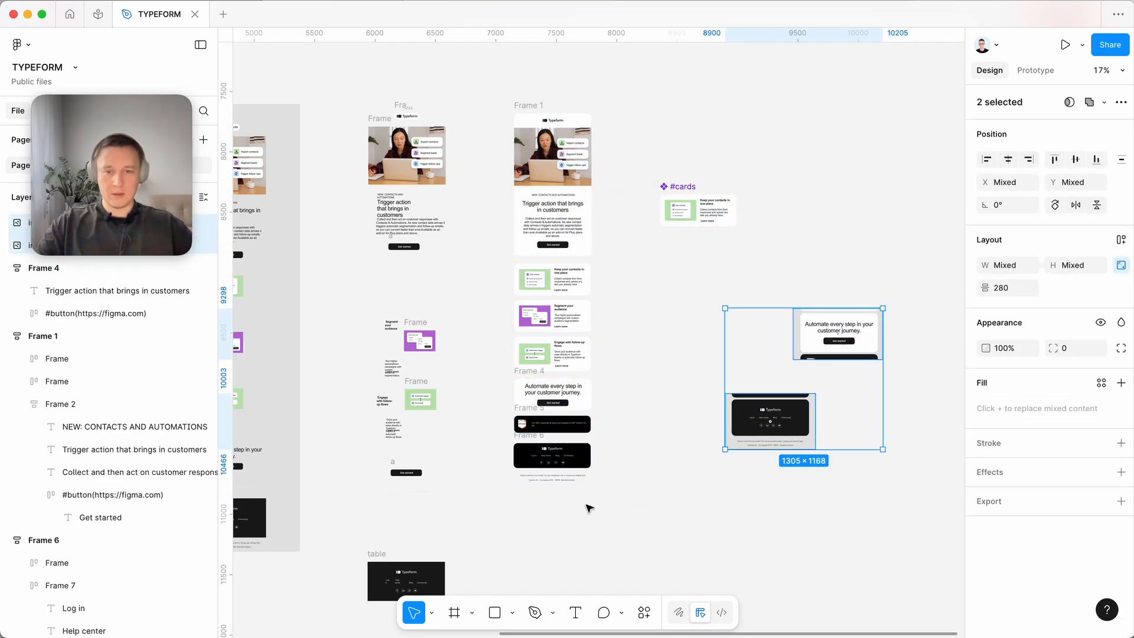
Wrap all the rebuilt email sections in one vertical auto layout frame and fill it with F5F5F5, sampled from the canvas.
left_click_drag(488, 530, 614, 109)
scroll(711, 121, "left", 5)
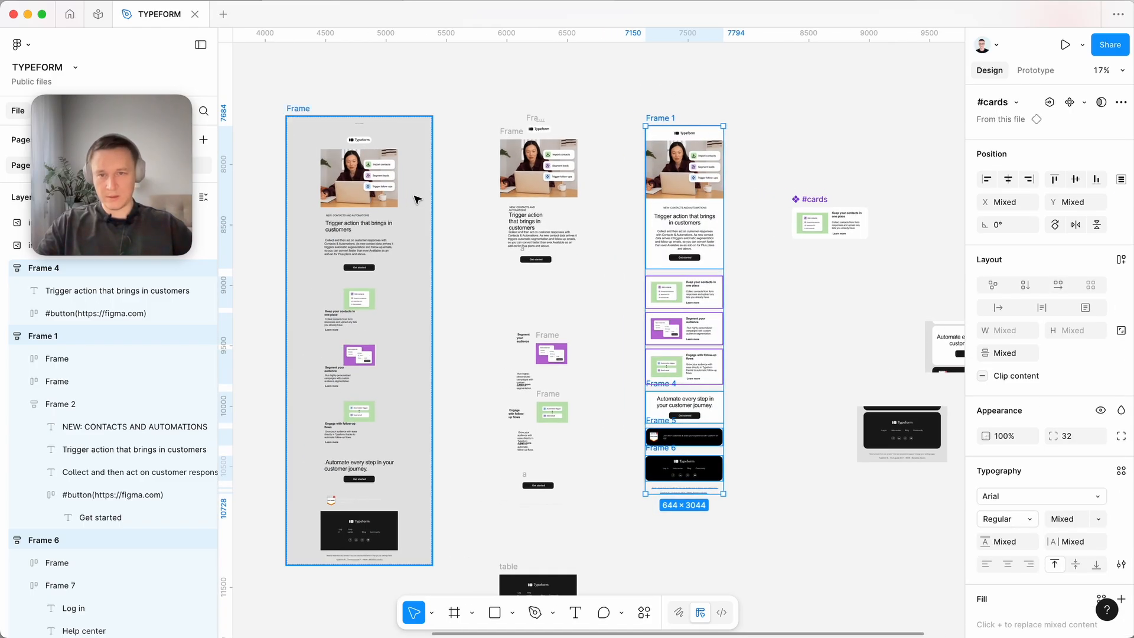
key("super+Tab")
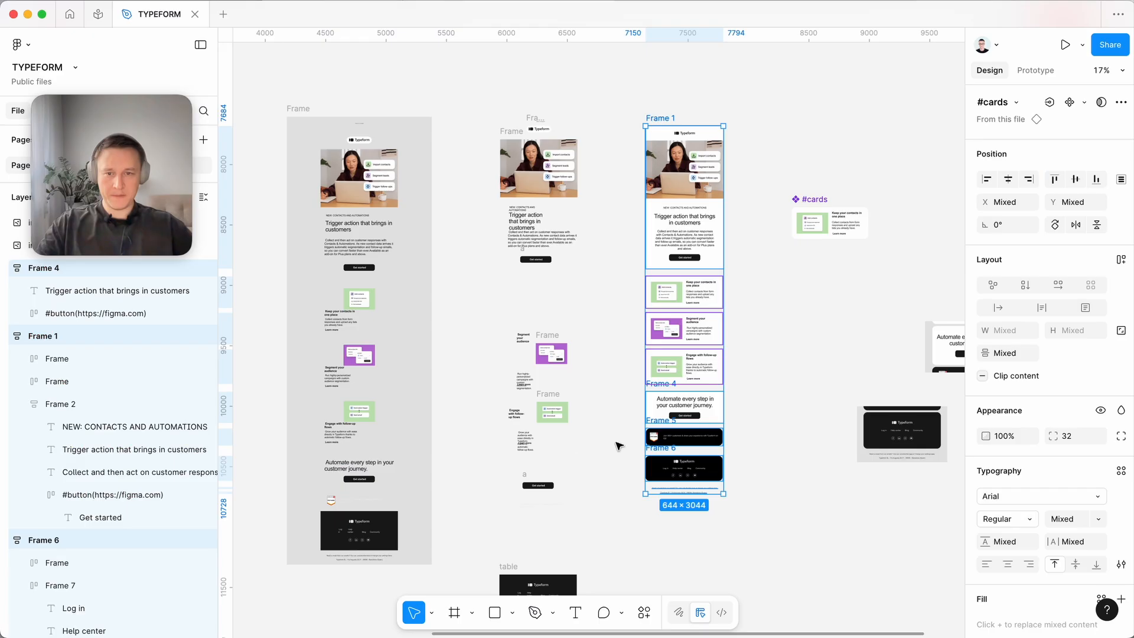
left_click_drag(621, 535, 759, 79)
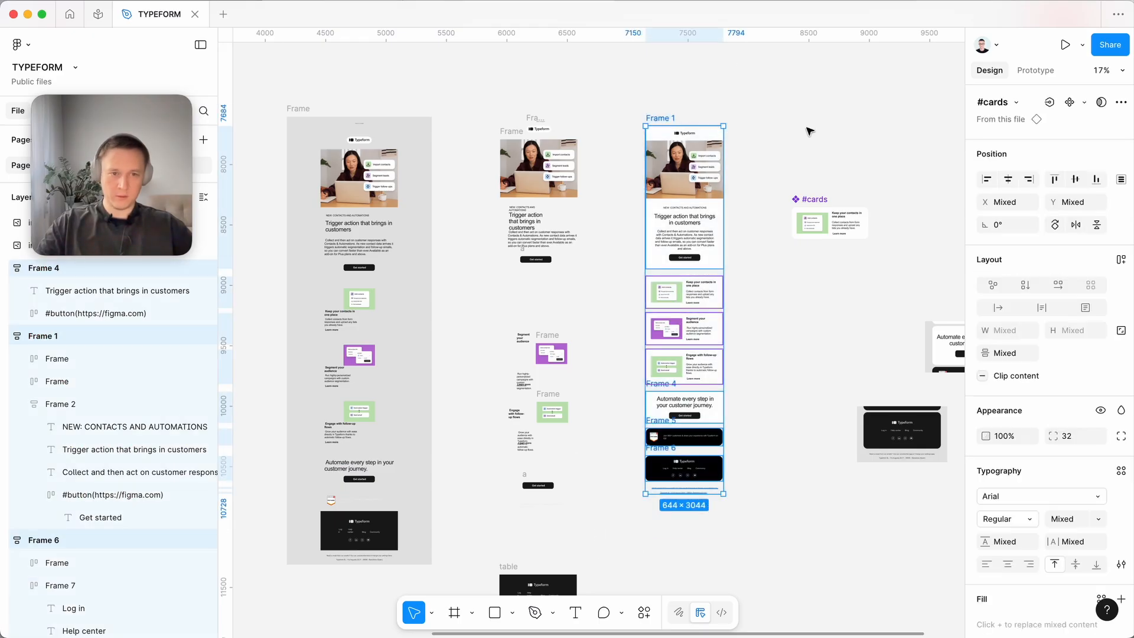
left_click(1118, 258)
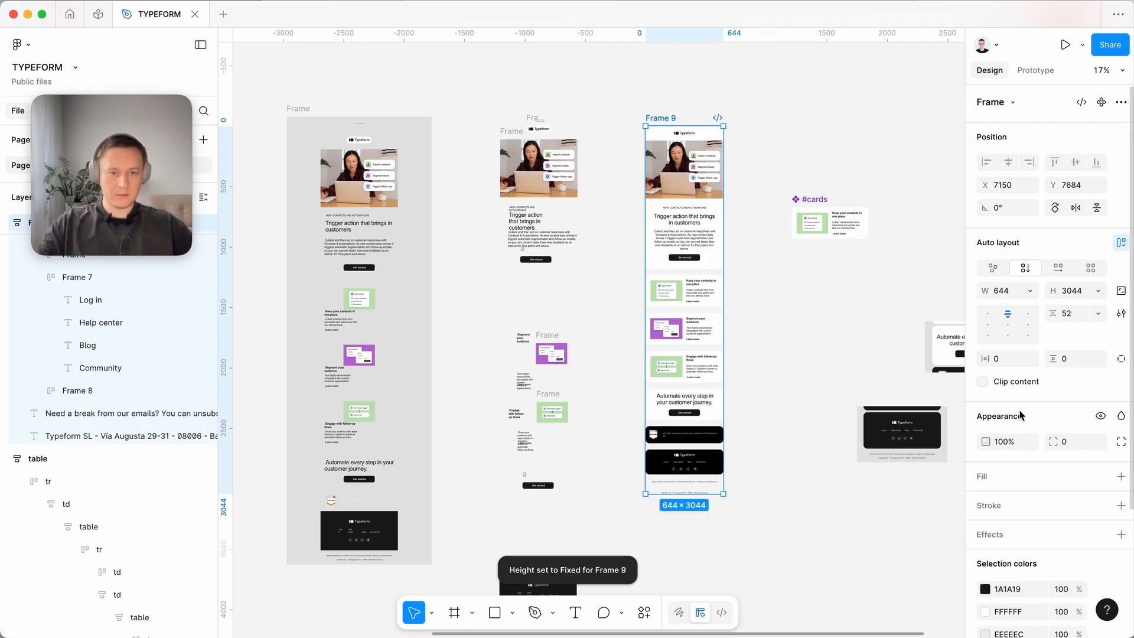
left_click(1120, 476)
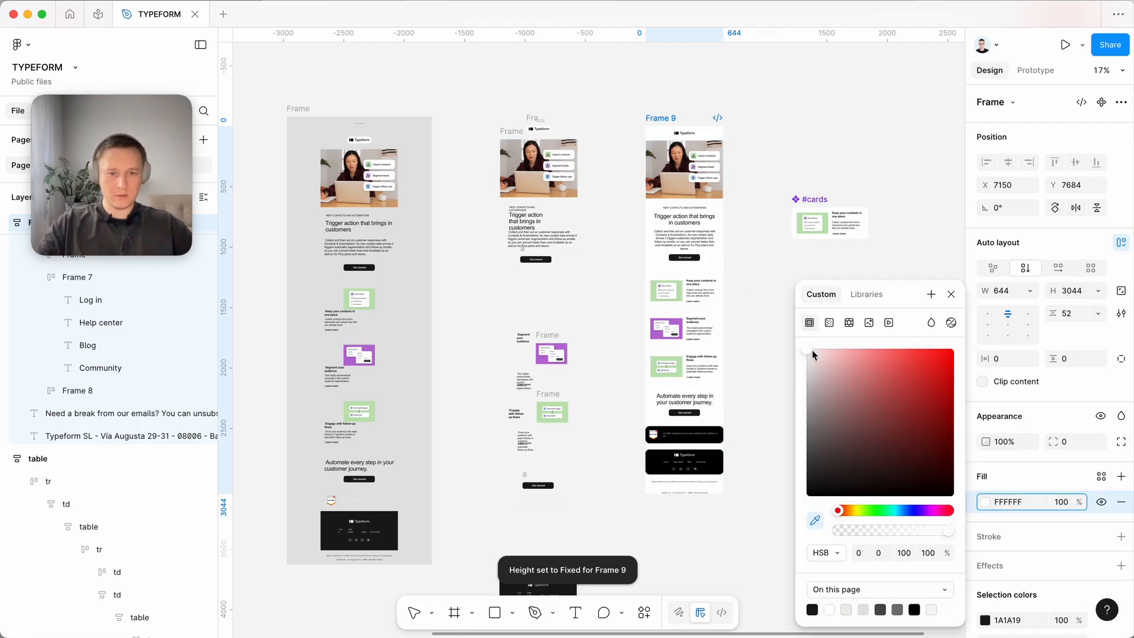
left_click(756, 269)
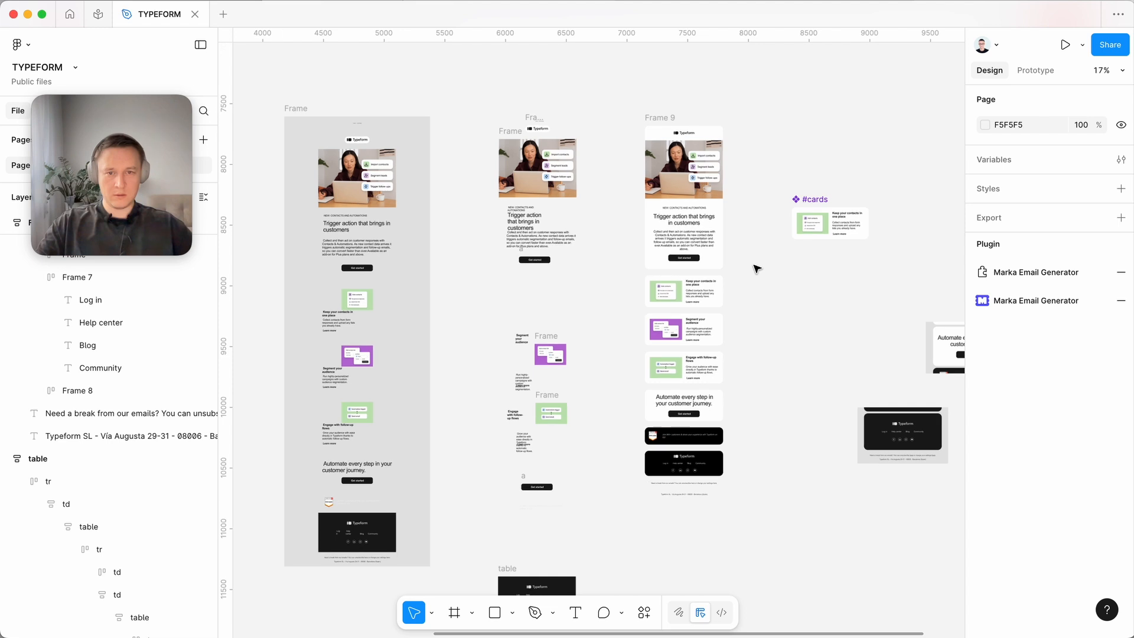
Set the new email frame's height to hug its contents and keep its width fixed at 644.
scroll(757, 269, "up", 3)
left_click(597, 43)
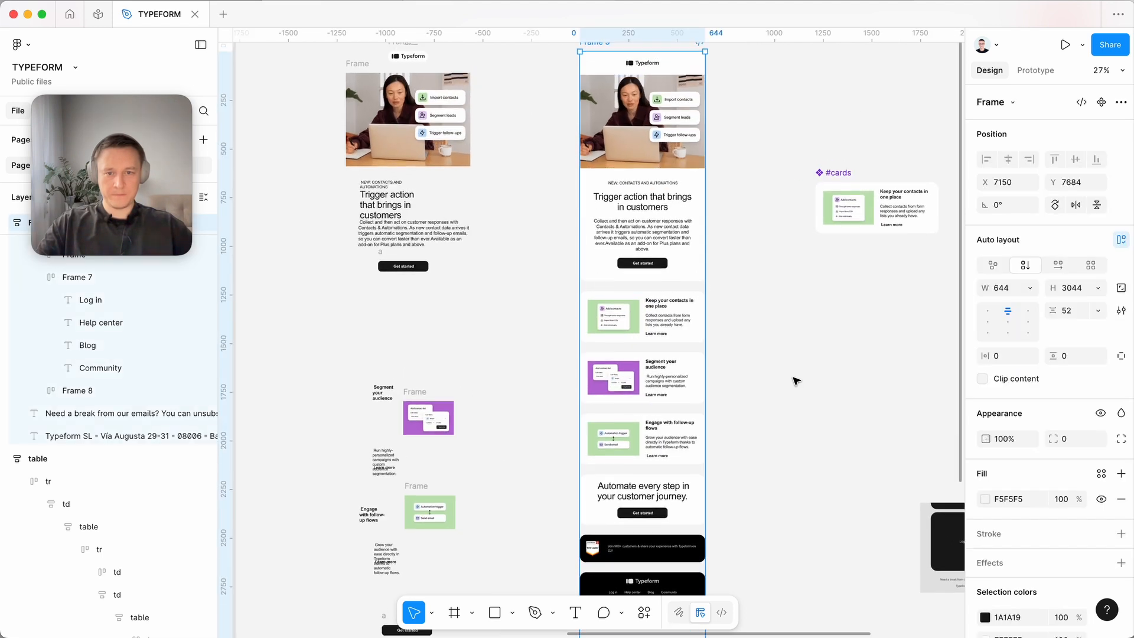
scroll(793, 381, "down", 5)
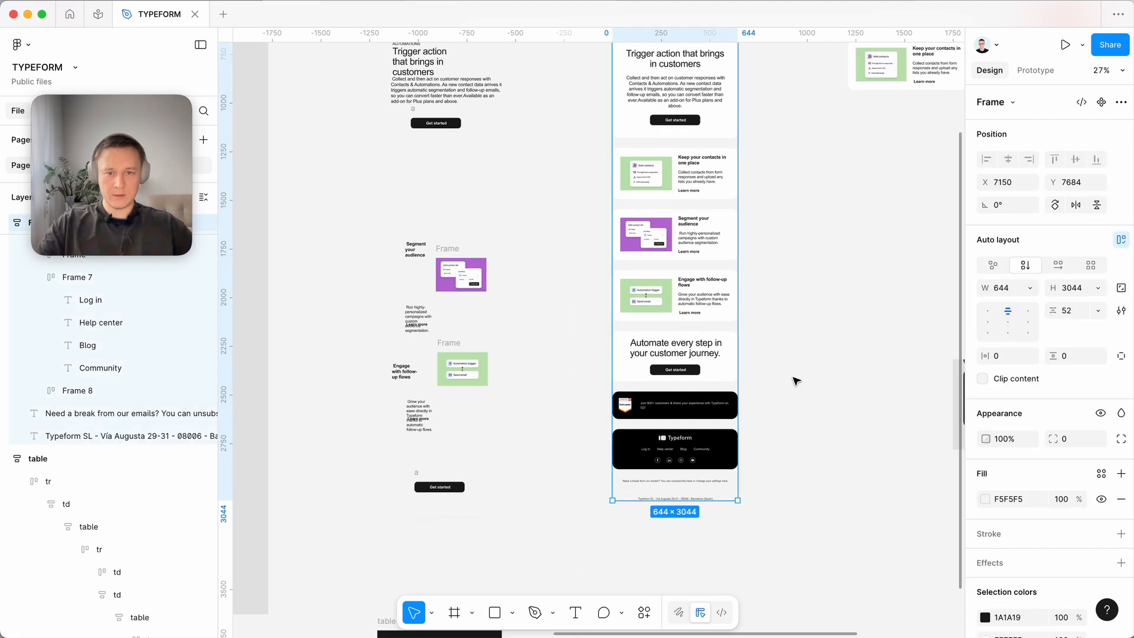
left_click(1105, 291)
left_click(1043, 305)
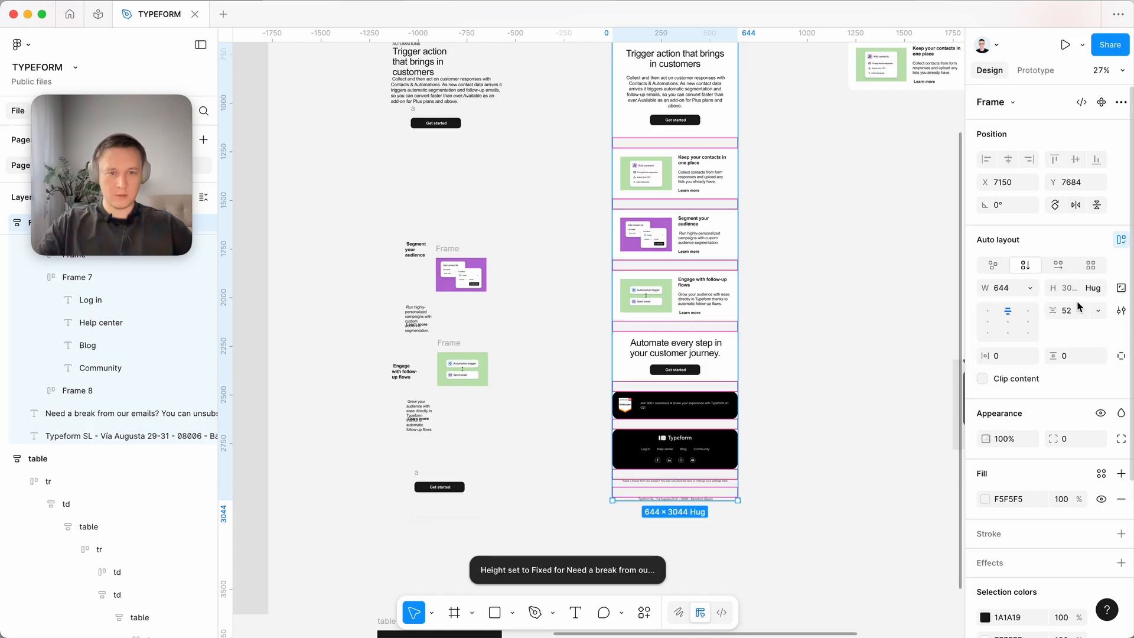
left_click(1031, 289)
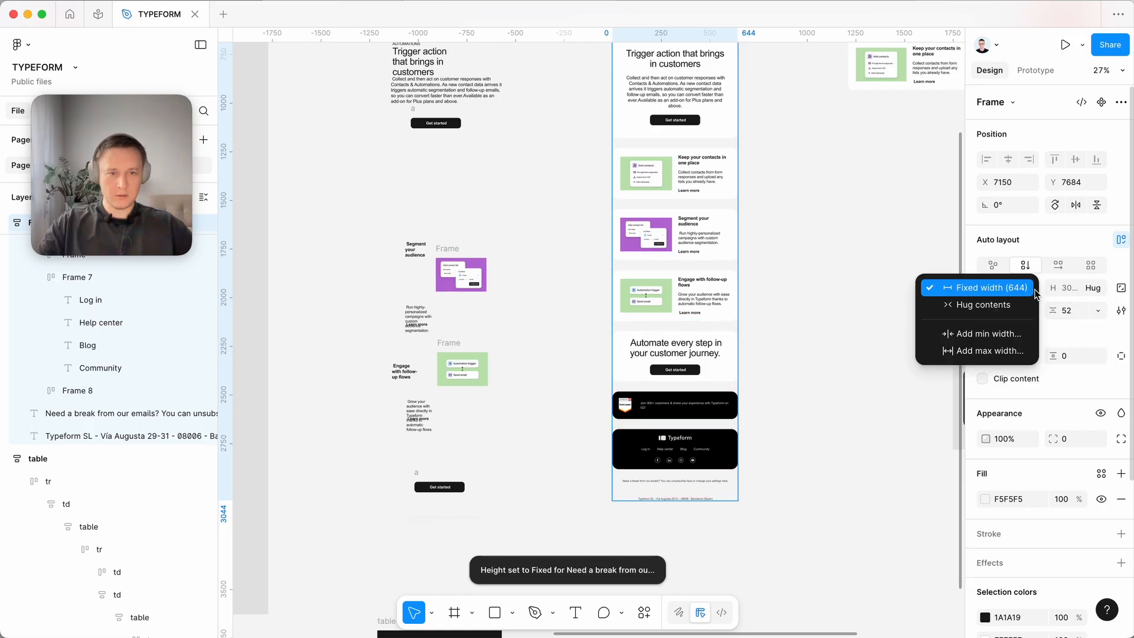
left_click(1032, 293)
Set the vertical gap between the sections of the email frame to 24.
left_click(1098, 311)
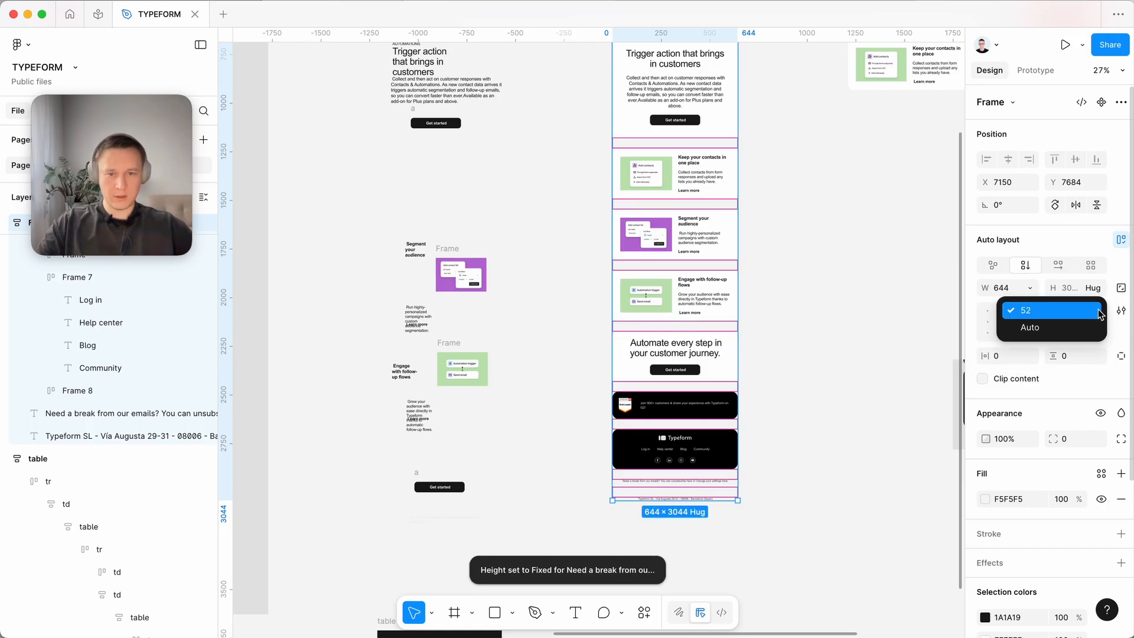
left_click(1098, 311)
left_click(1077, 313)
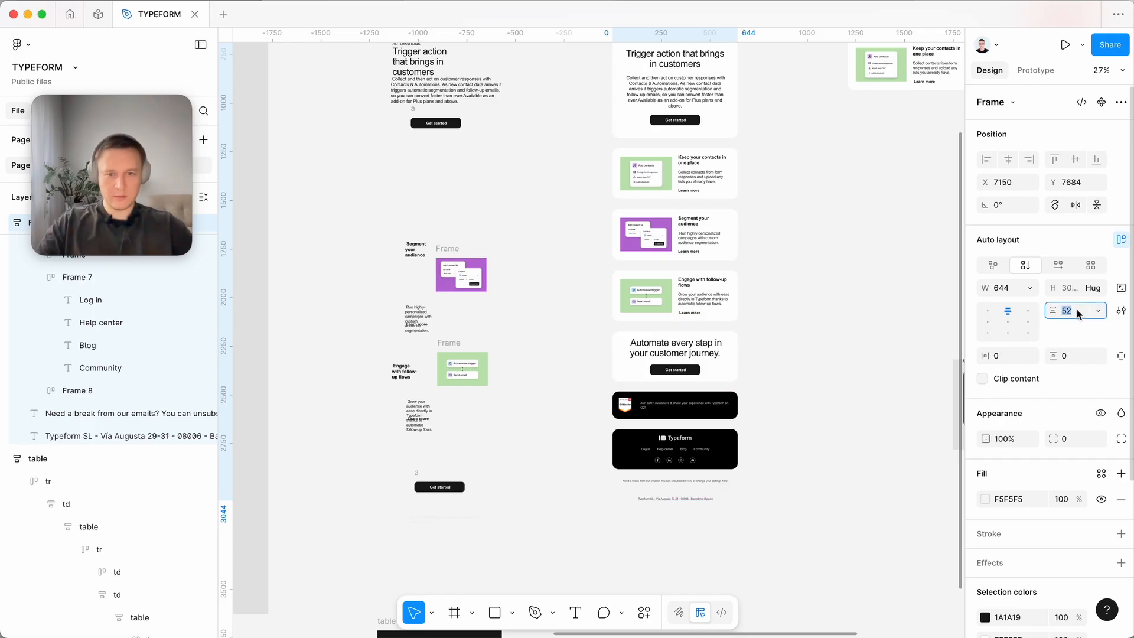
key("shift+Down")
key("shift+Down")
key("shift+Down")
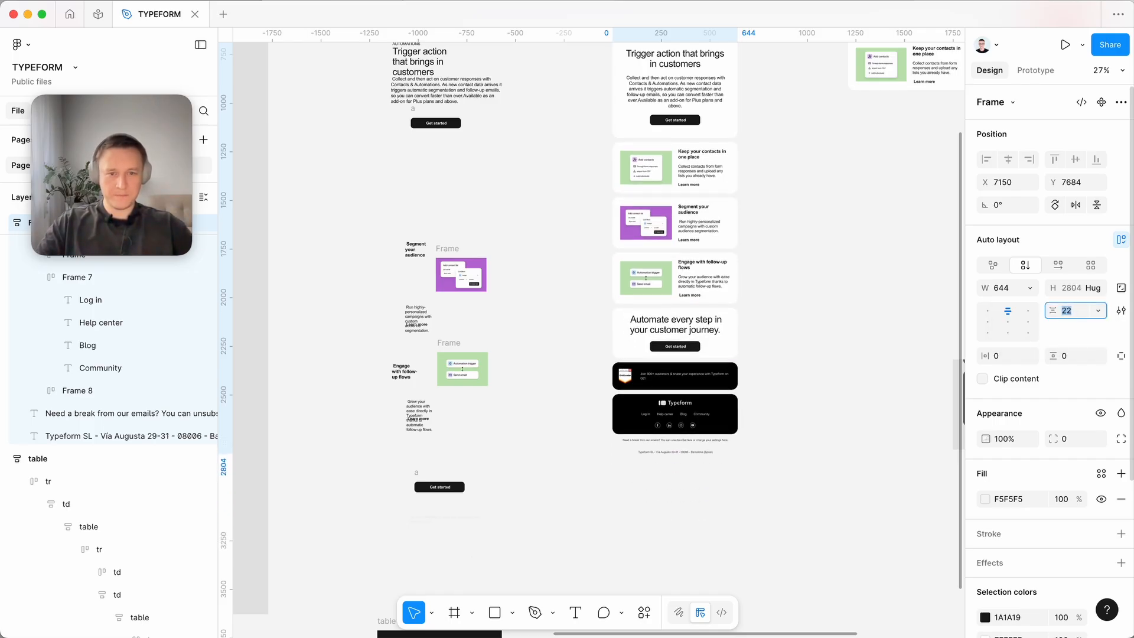
key("Up")
key("Up")
left_click(886, 415)
Wrap the unsubscribe line and the company address line below the footer card in their own auto layout frame.
scroll(887, 417, "up", 5)
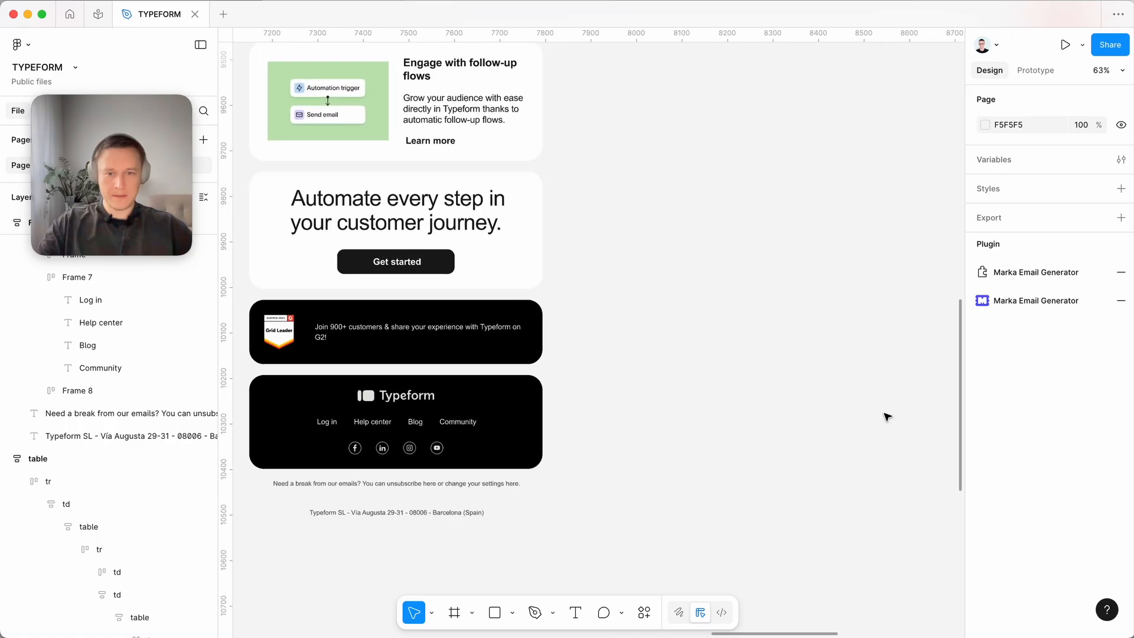
scroll(567, 445, "up", 1)
left_click(390, 514)
left_click(478, 485, "shift")
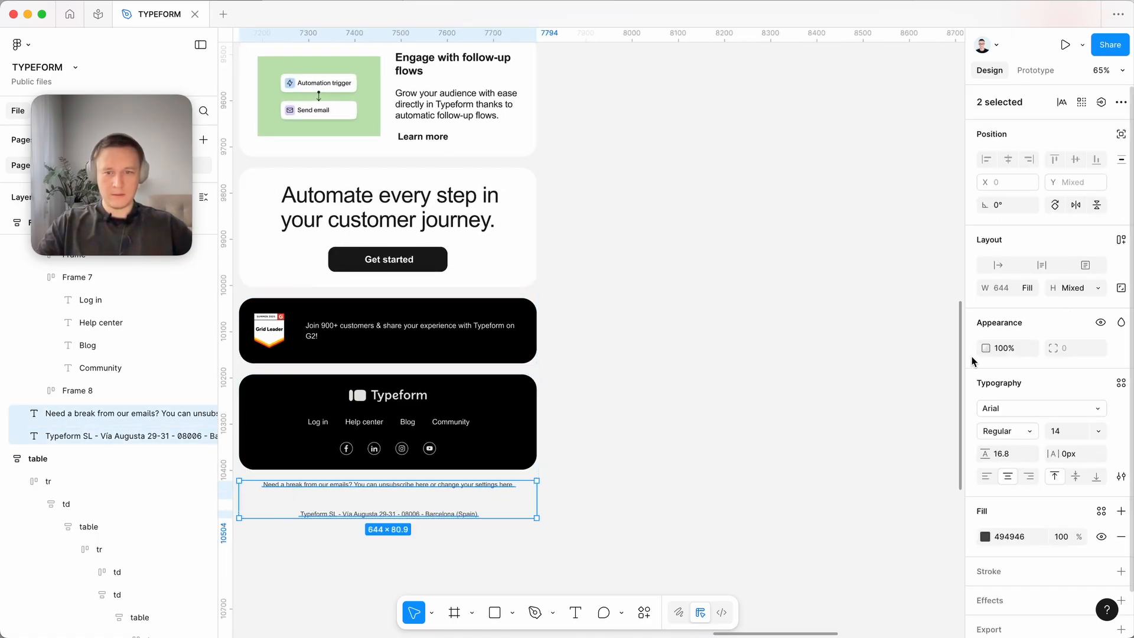
scroll(685, 468, "left", 5)
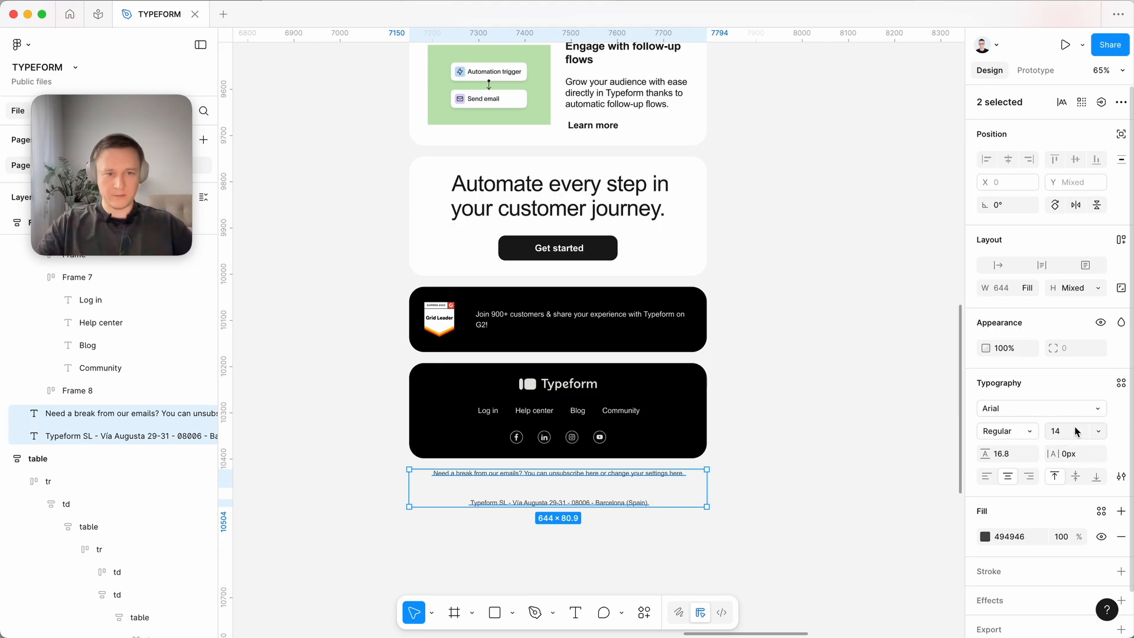
key("shift+a")
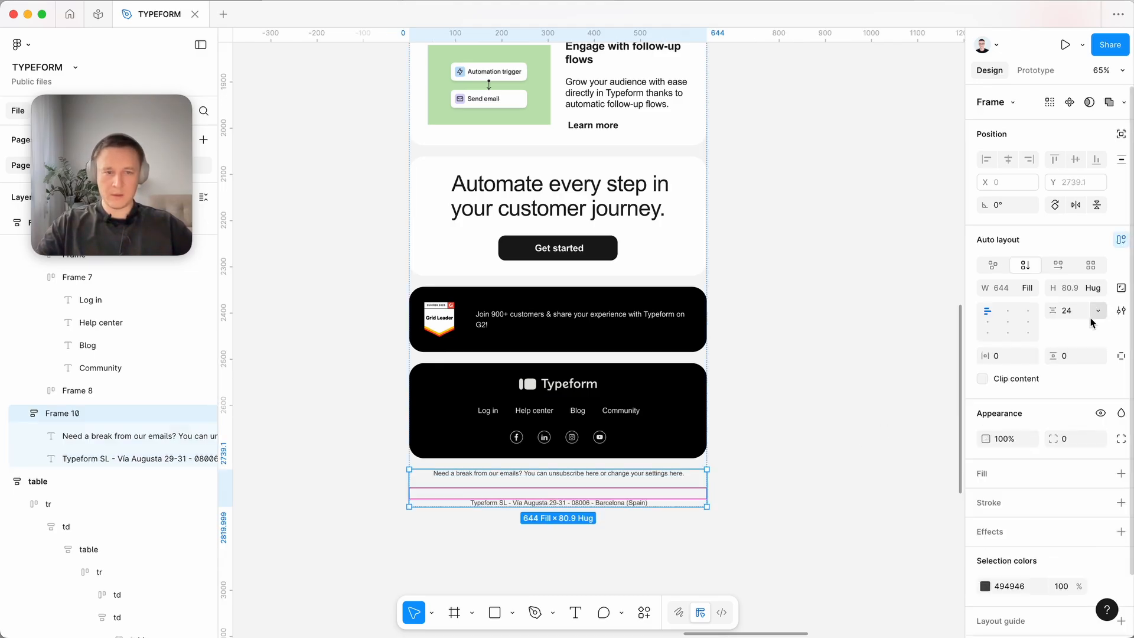
Set the vertical gap between the unsubscribe line and the company address line to 0.
left_click(1075, 311)
type("24")
key("shift+Down")
key("shift+Down")
key("shift+Down")
key("shift+Down")
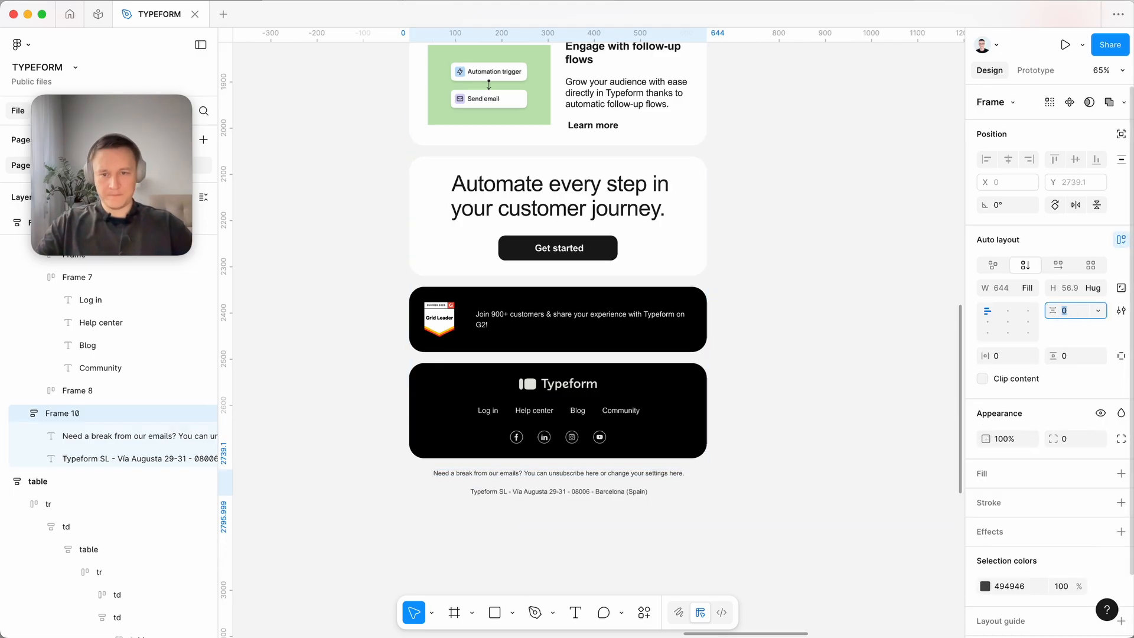
left_click(911, 340)
Look over the assembled email from the hero section down to the footer.
scroll(911, 341, "down", 4)
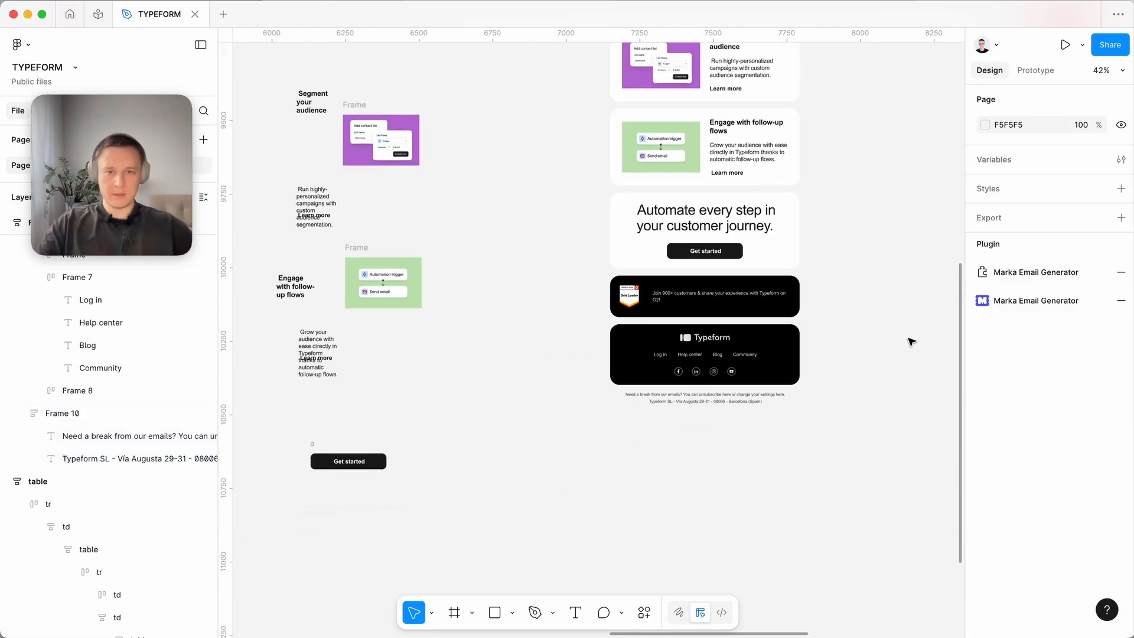
scroll(911, 341, "up", 7)
scroll(911, 341, "down", 3)
scroll(911, 342, "up", 2)
scroll(911, 342, "right", 1)
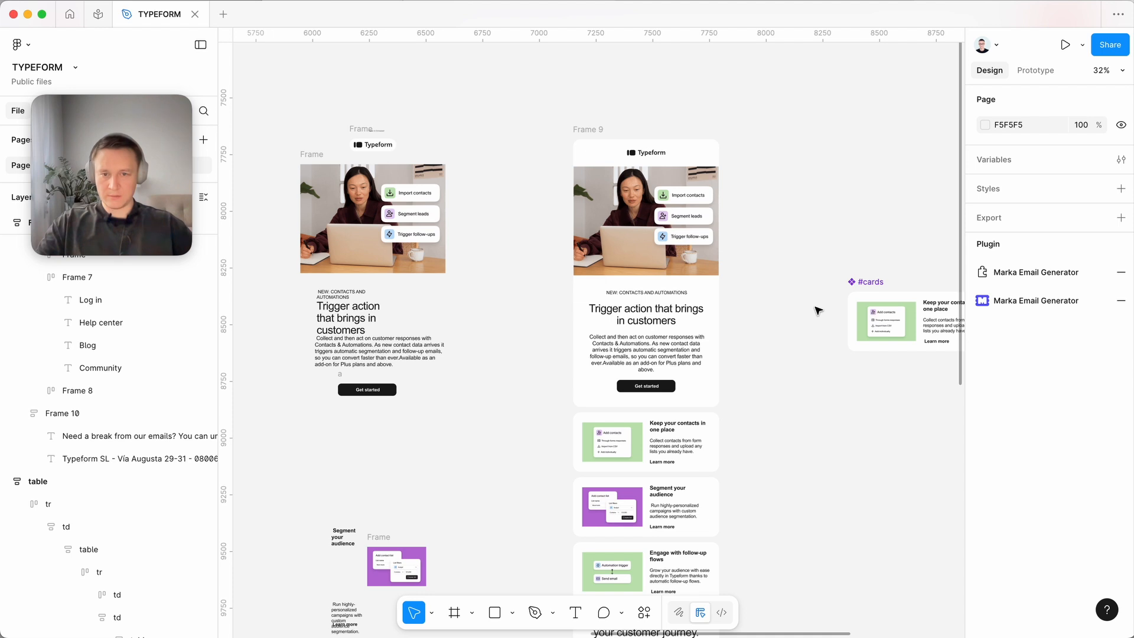
scroll(818, 311, "down", 7)
scroll(818, 310, "left", 1)
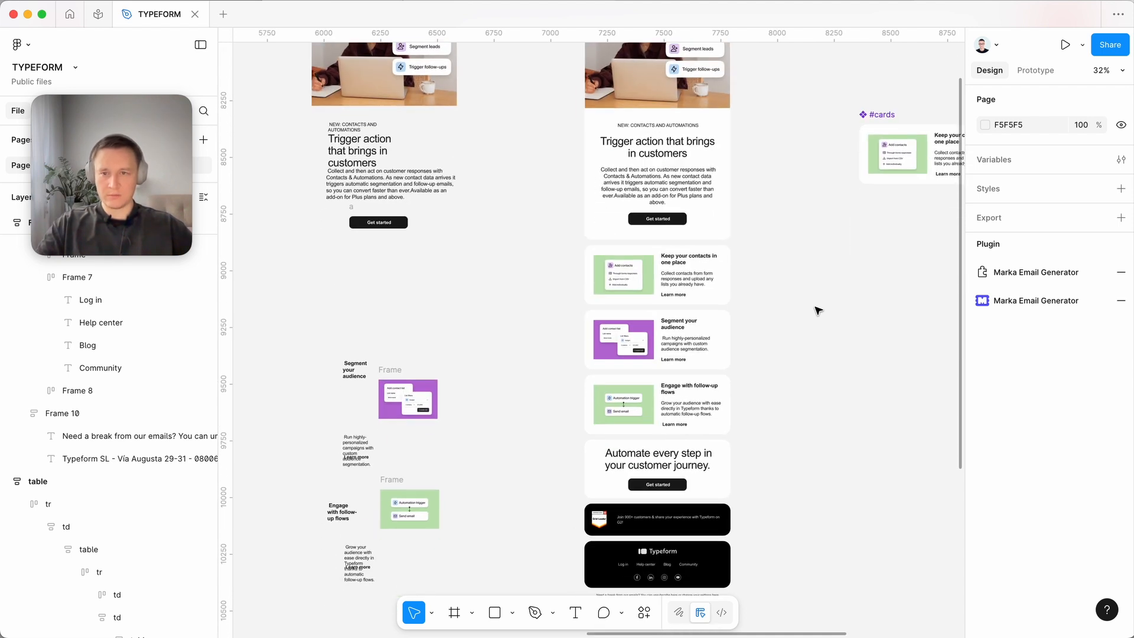
Open the Marka Email Generator plugin and generate a preview of the whole email frame.
left_click(1031, 300)
scroll(813, 398, "up", 8)
scroll(812, 398, "left", 2)
left_click(670, 170)
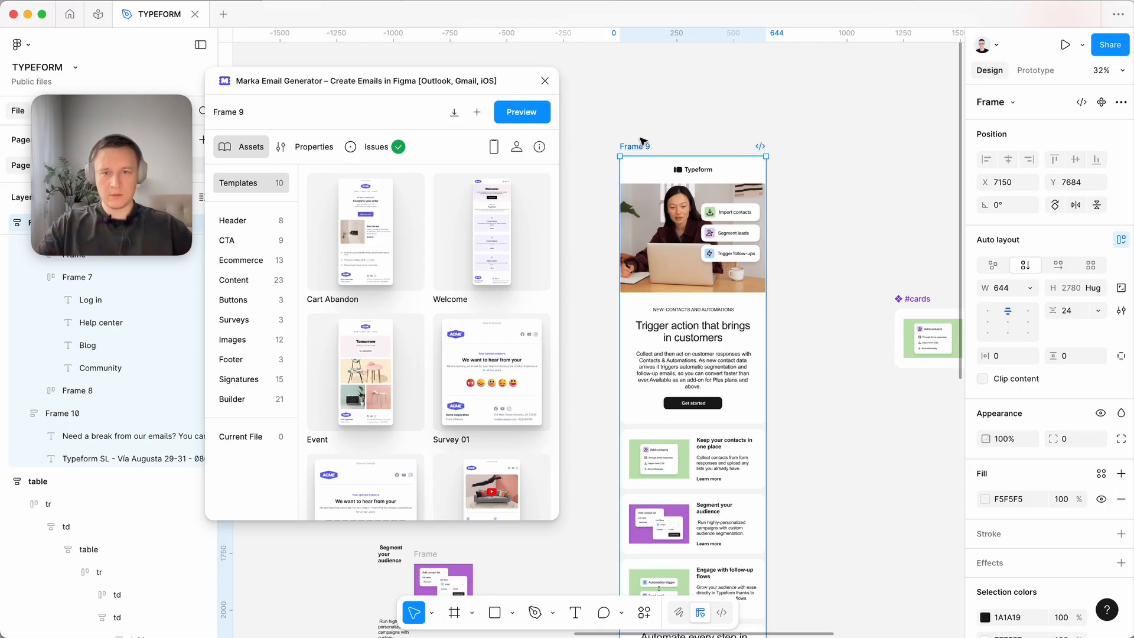
left_click(541, 123)
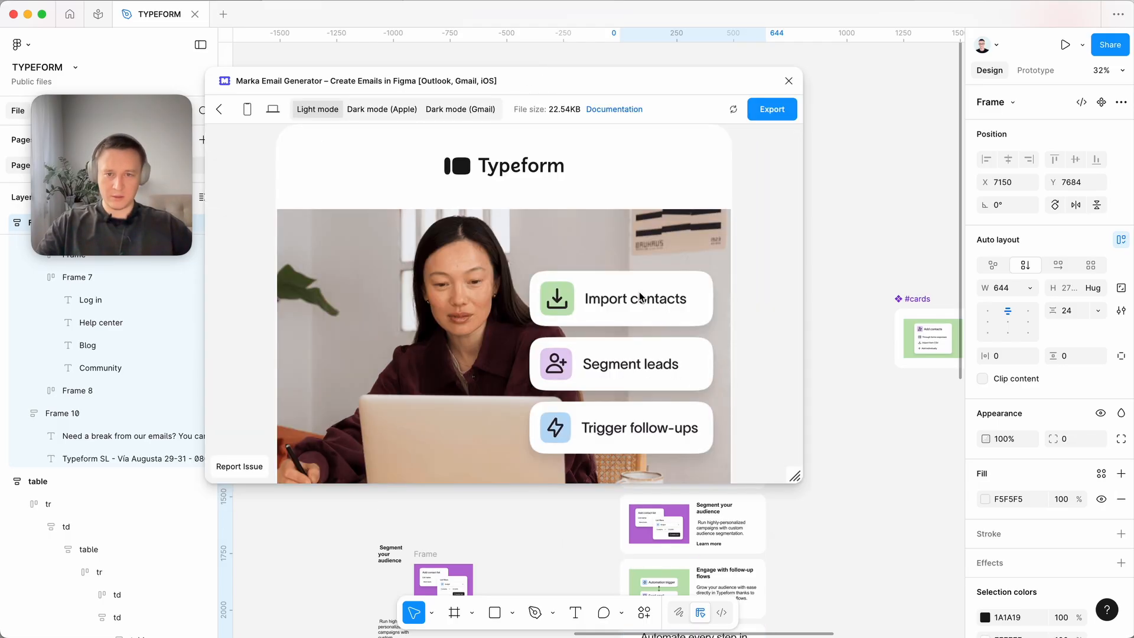
Examine the email preview at desktop width, narrow the plugin window to mobile width, and check the layout down to the footer.
scroll(641, 297, "down", 20)
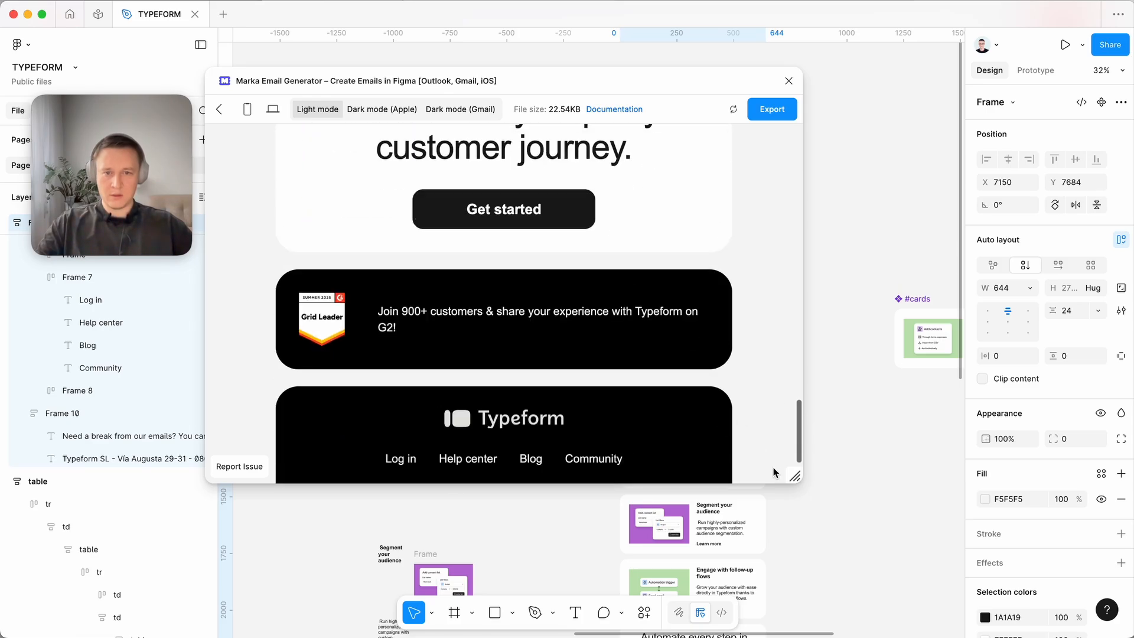
left_click(785, 473)
left_click_drag(786, 472, 471, 557)
scroll(455, 358, "up", 1)
scroll(455, 358, "up", 10)
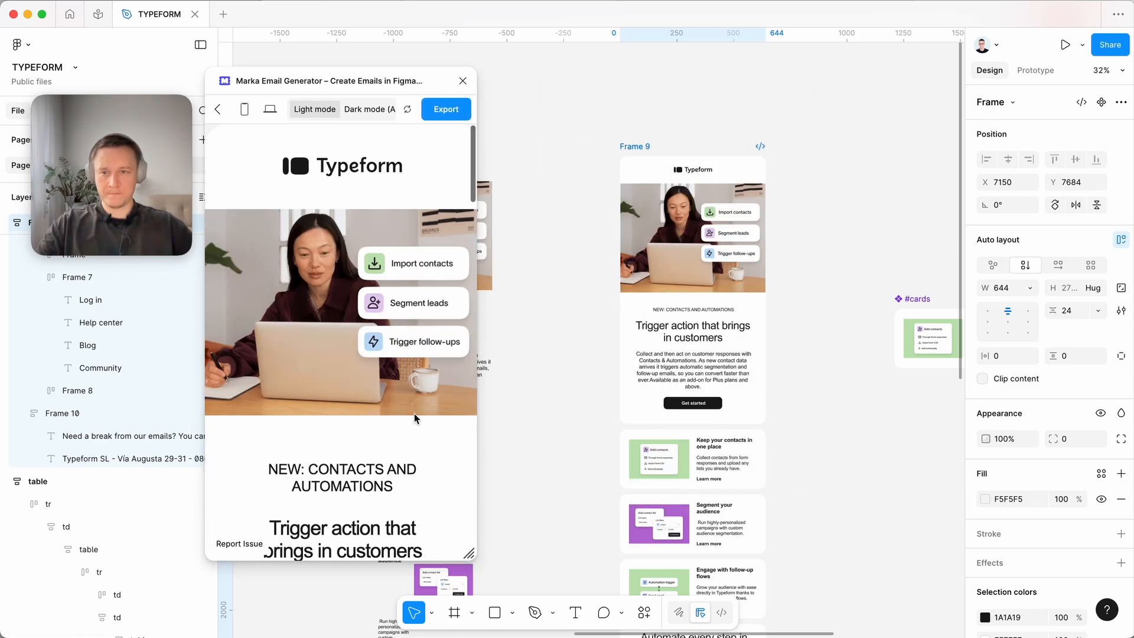
scroll(427, 495, "down", 8)
scroll(427, 497, "down", 10)
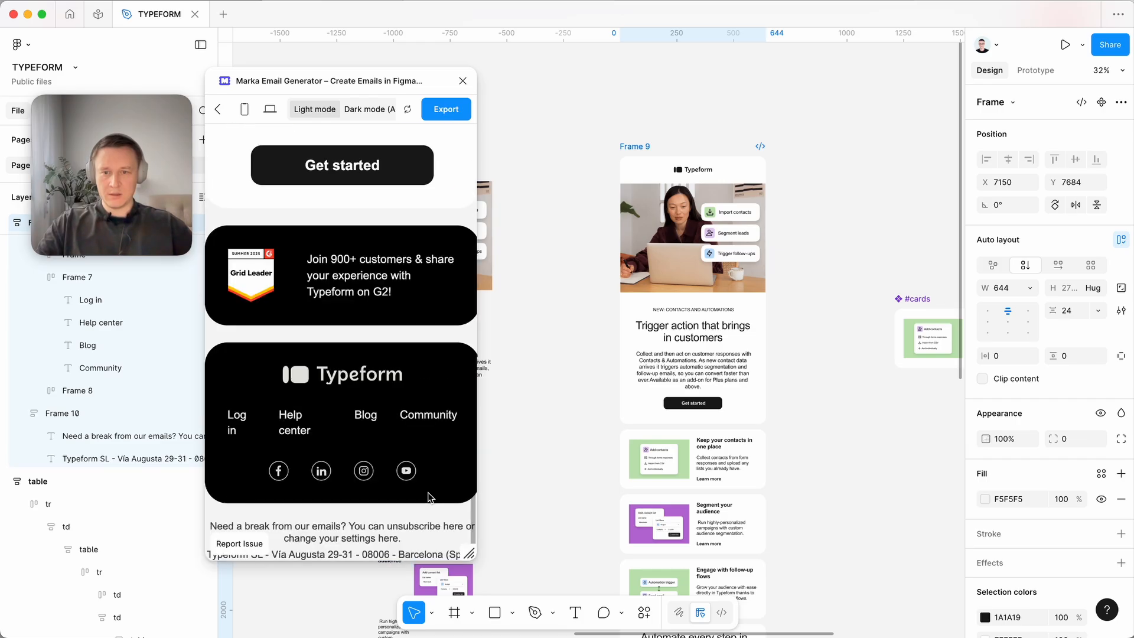
mouse_move(469, 554)
left_mouse_down()
mouse_move(577, 549)
mouse_move(464, 569)
left_mouse_up()
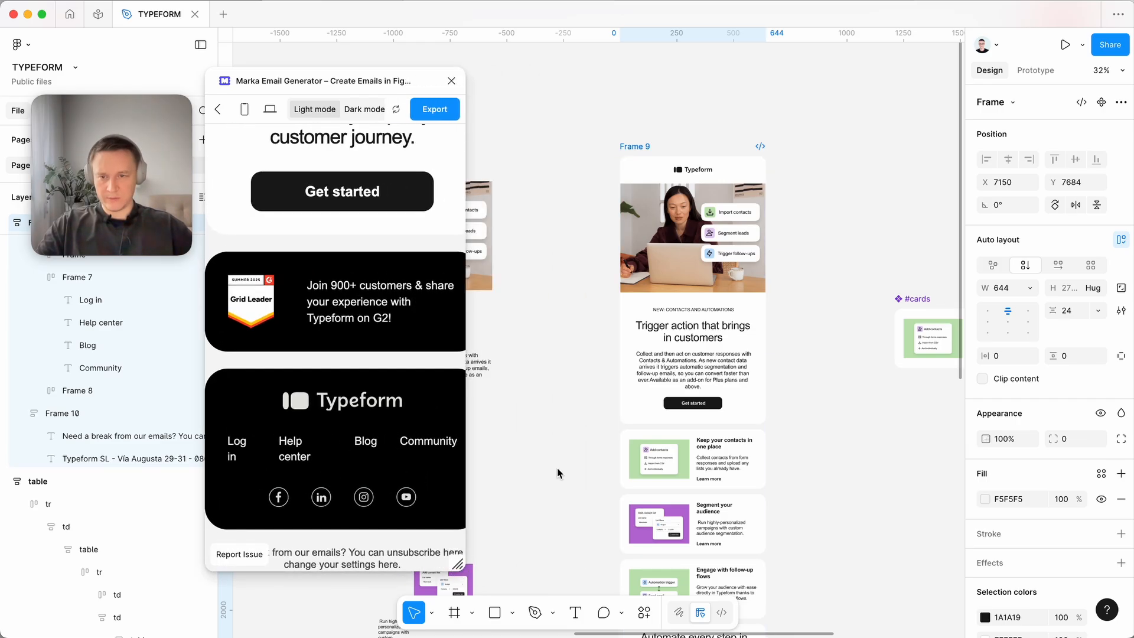
Reduce the horizontal gap between the footer's Log in, Help center, Blog and Community links to 15.
scroll(577, 473, "down", 5)
scroll(738, 502, "up", 5)
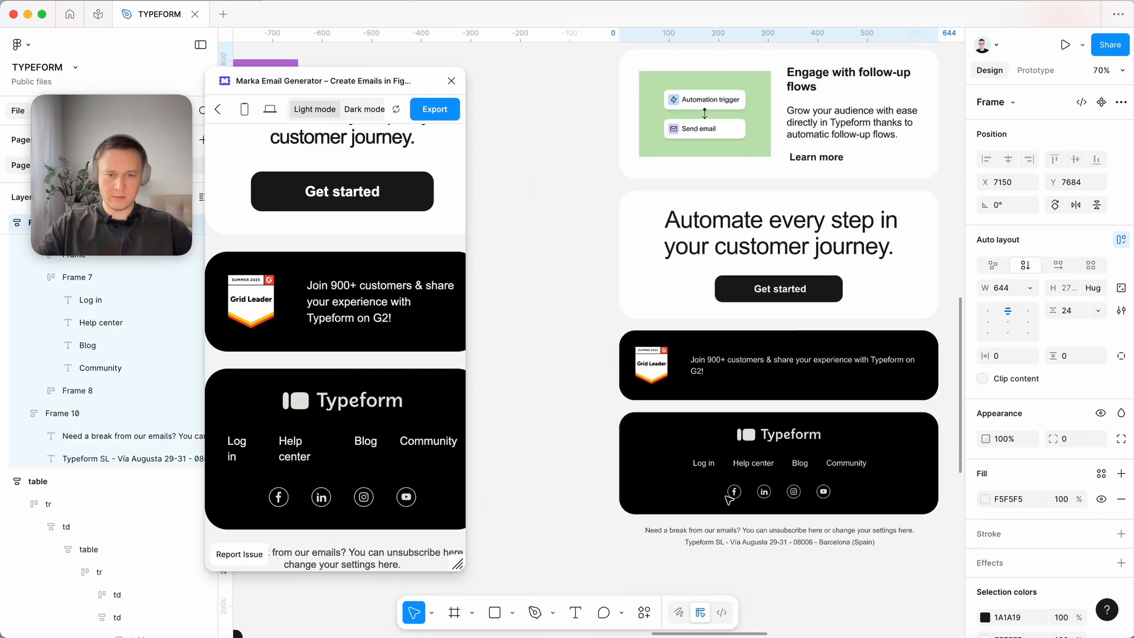
left_click(762, 468)
key("shift+Return")
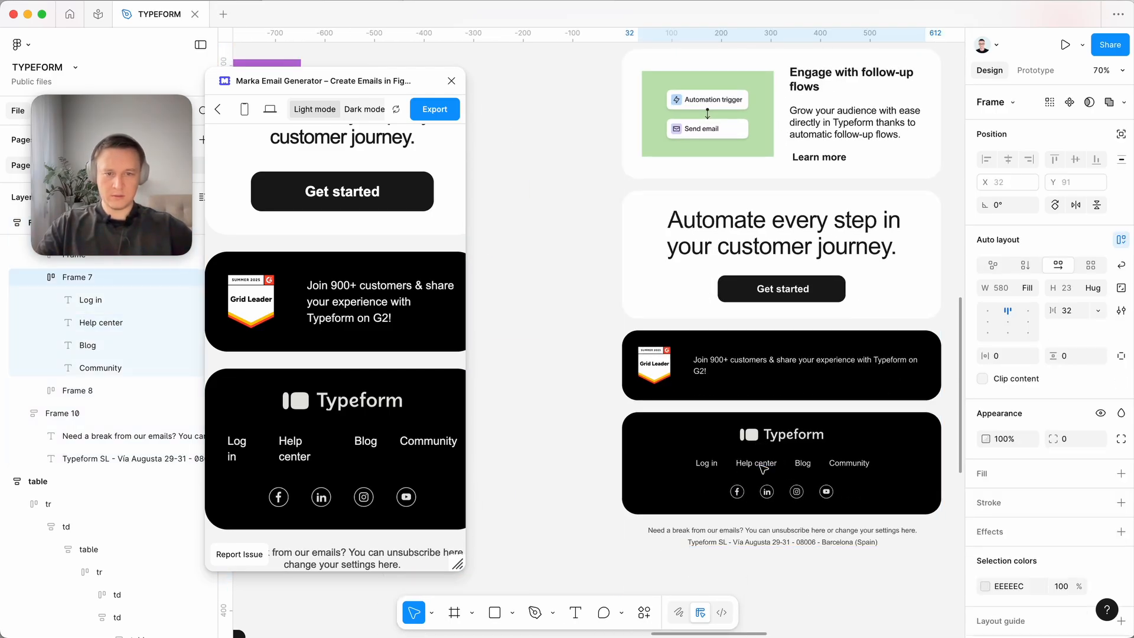
scroll(752, 416, "down", 2)
scroll(749, 407, "up", 3)
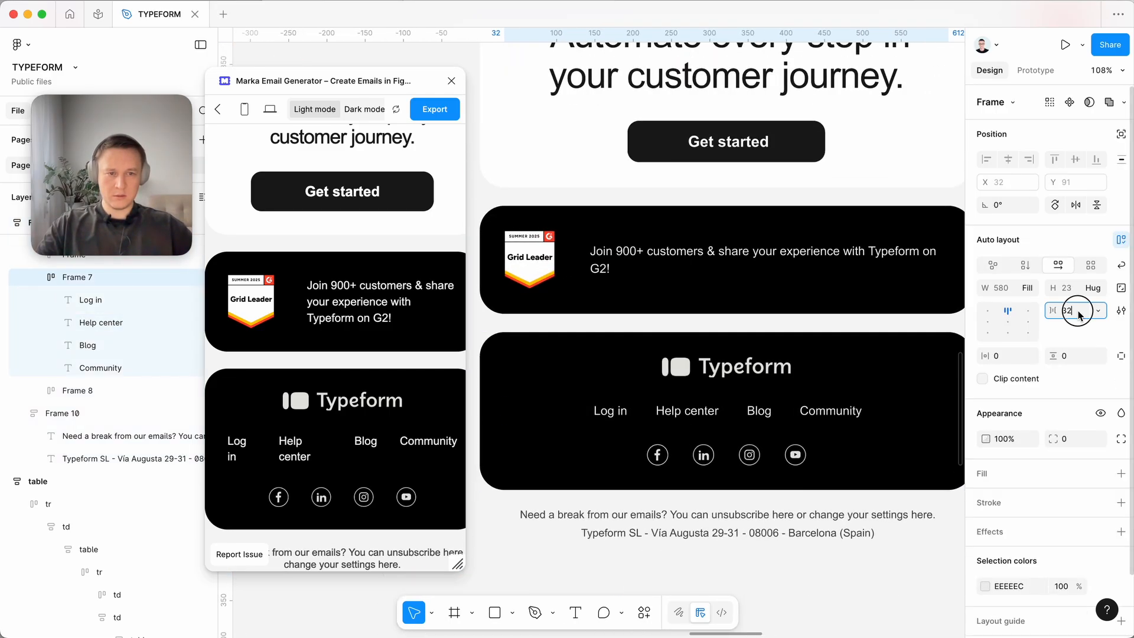
left_click(1069, 311)
type("16")
key("Return")
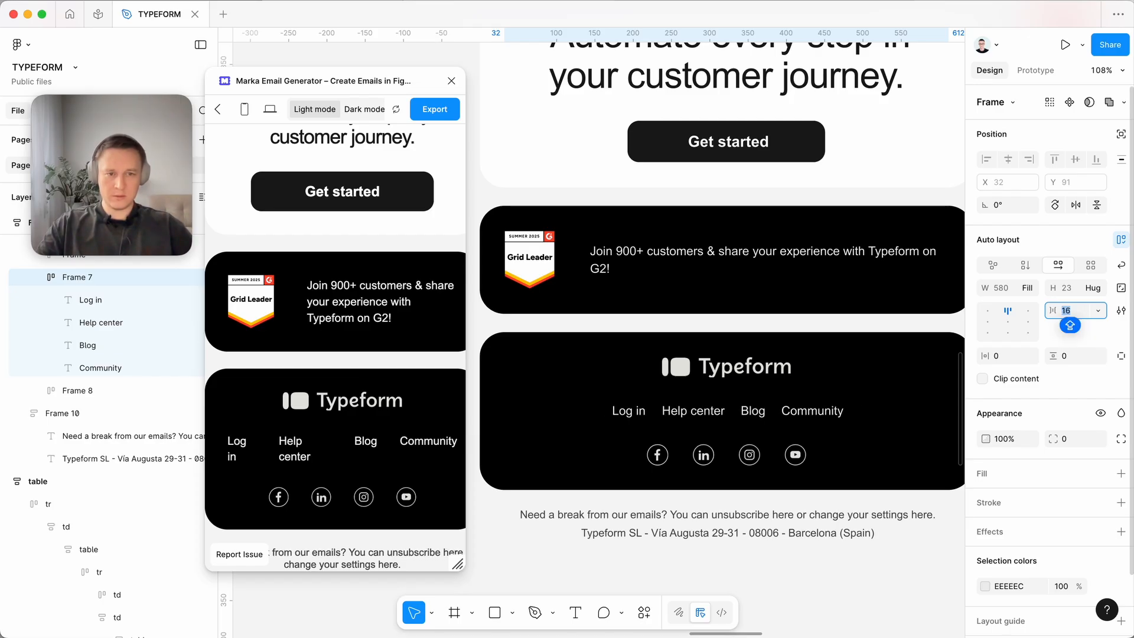
key("Down")
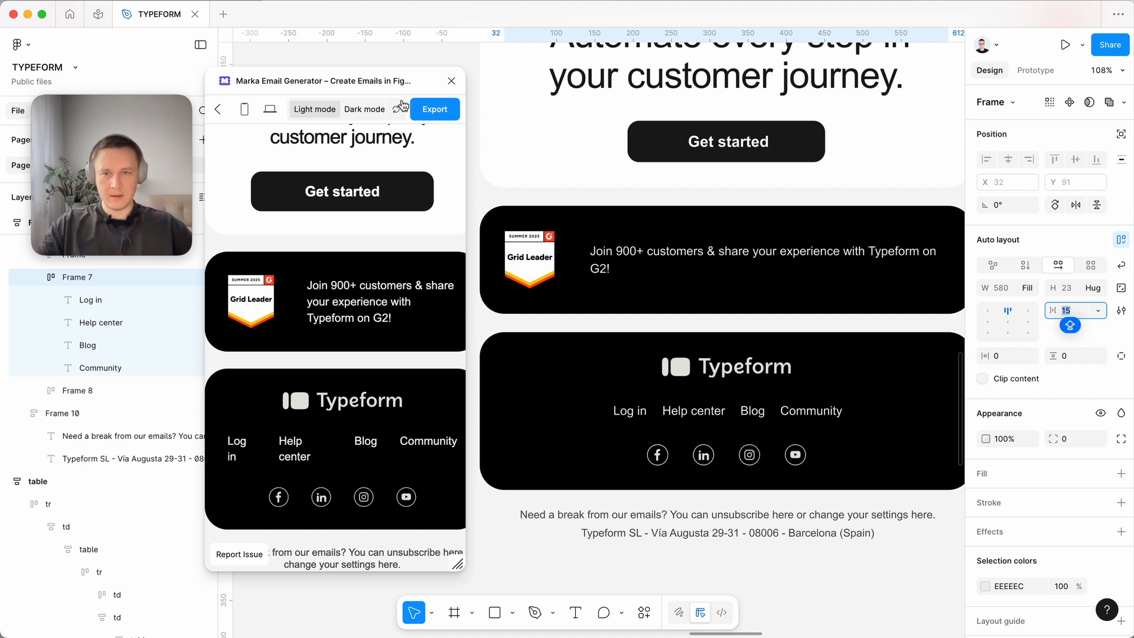
Refresh the Marka Email Generator preview, check the footer links at mobile width, and widen the plugin window to desktop width.
left_click(398, 113)
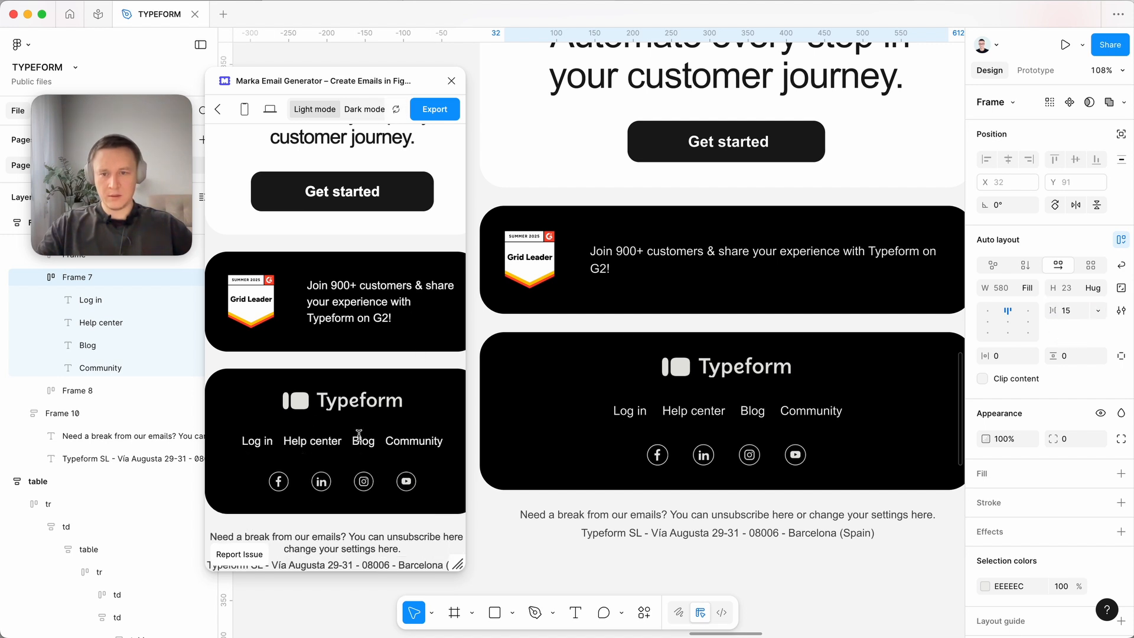
scroll(373, 429, "up", 15)
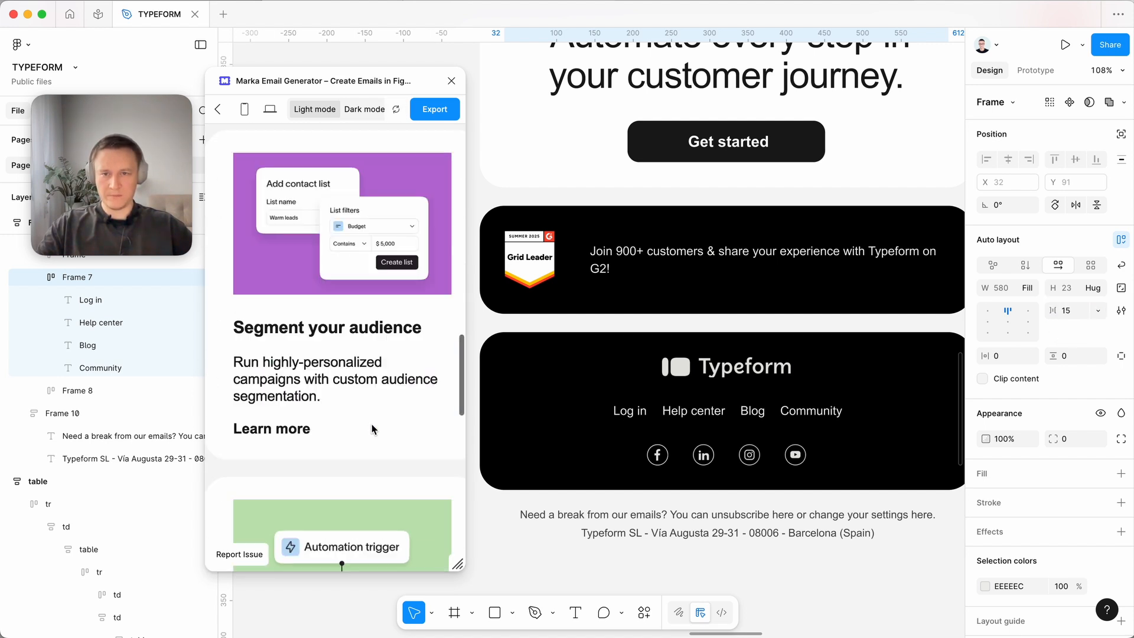
left_click_drag(456, 559, 679, 555)
scroll(423, 387, "down", 5)
scroll(423, 388, "down", 2)
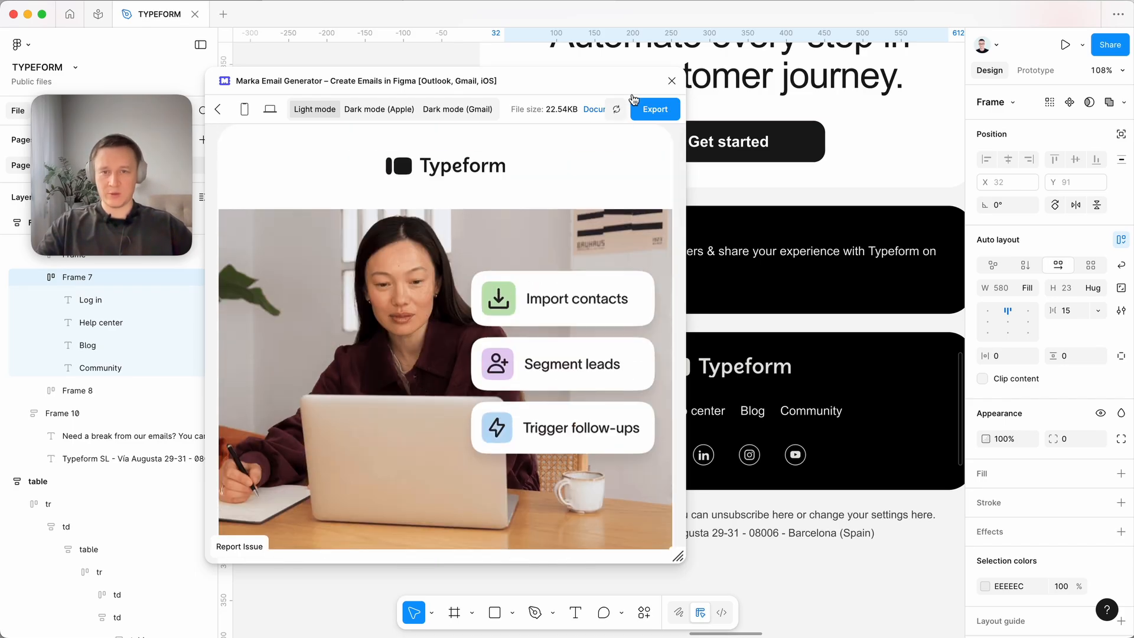
Open the export options for the email and copy its HTML email code with images hosted online.
left_click(655, 109)
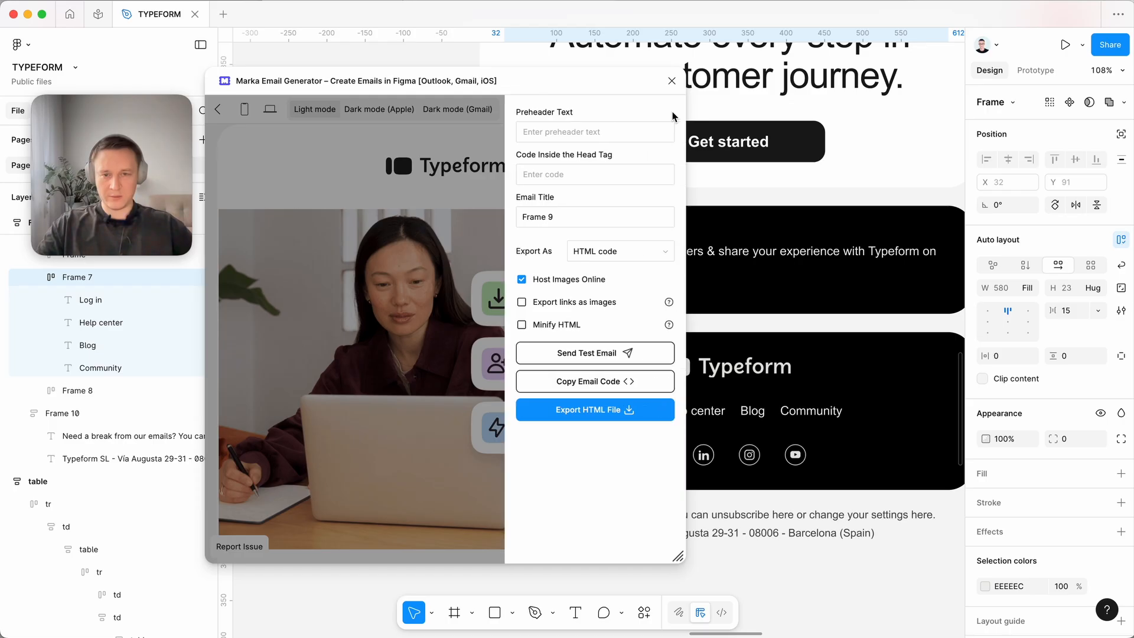
left_click(609, 385)
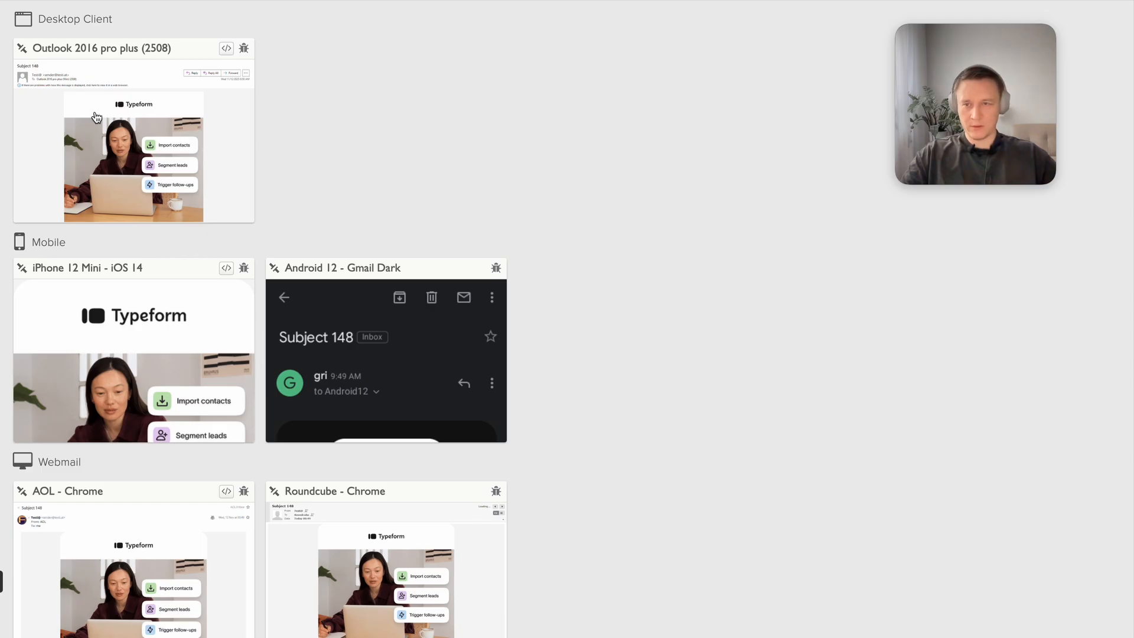
Switch to the email client testing page and examine the Outlook 2016 pro plus rendering from the hero down to the footer and back.
left_click(96, 117)
scroll(550, 298, "down", 5)
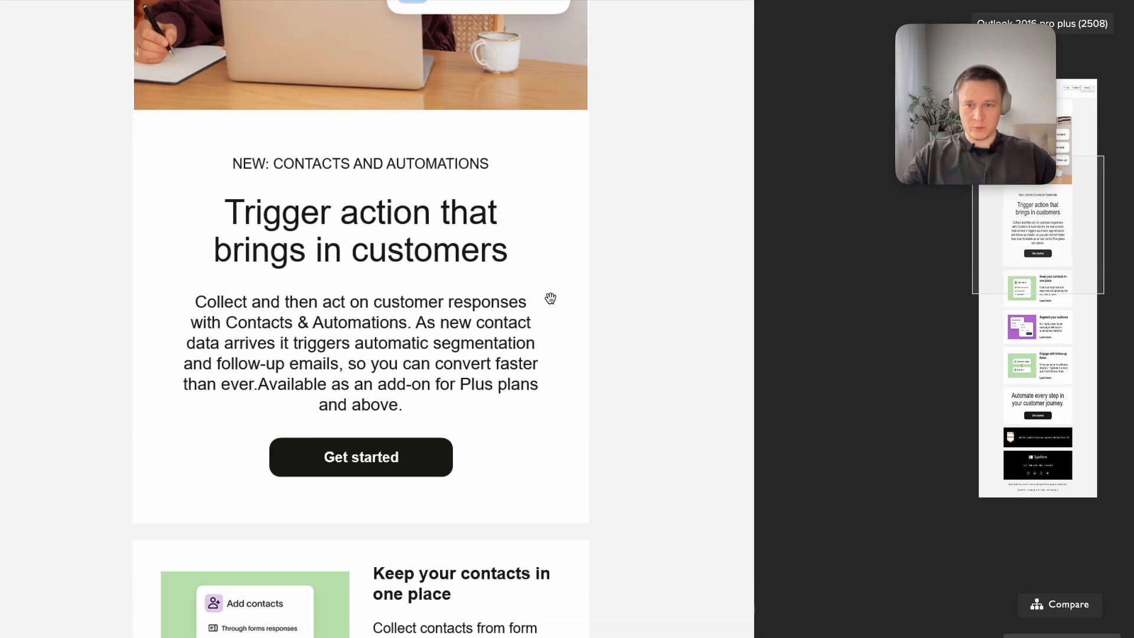
scroll(549, 298, "down", 15)
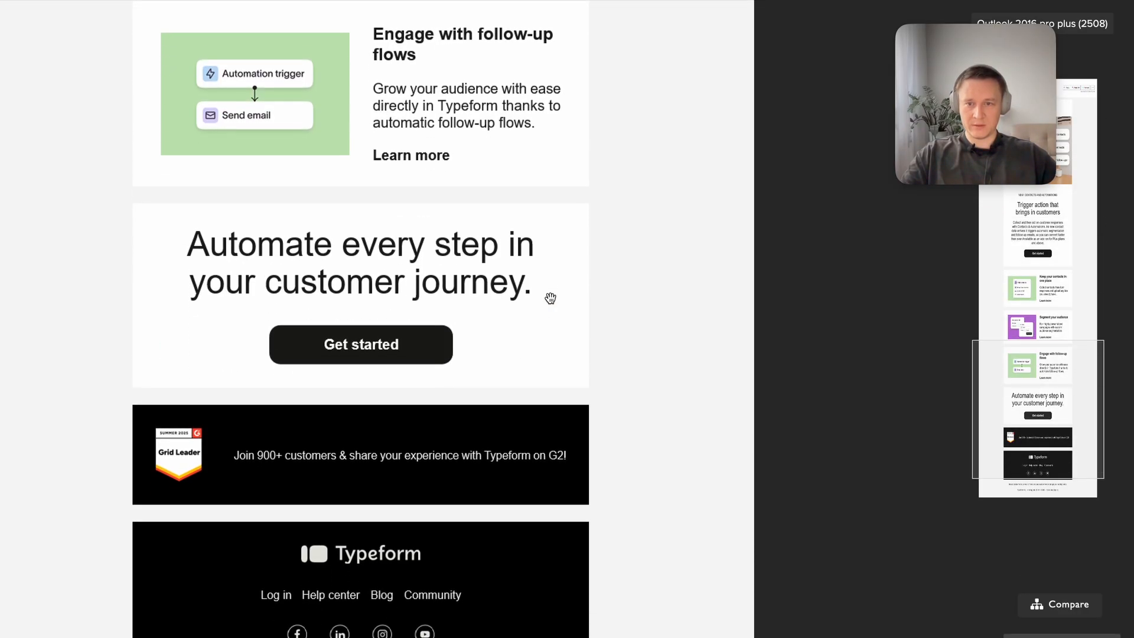
scroll(550, 298, "down", 3)
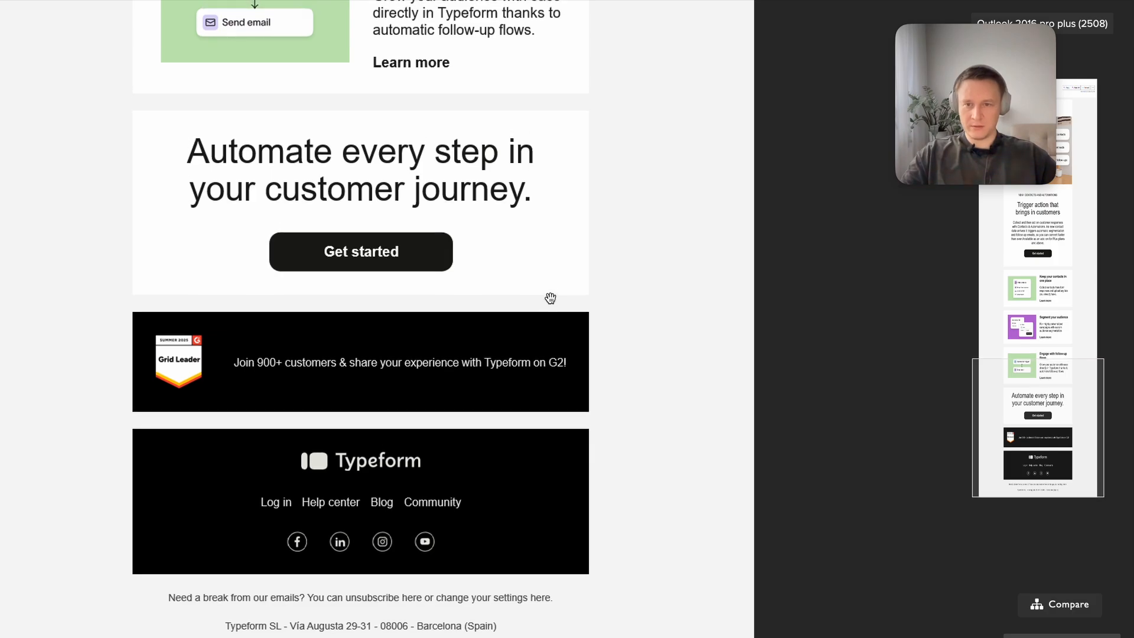
scroll(550, 299, "up", 4)
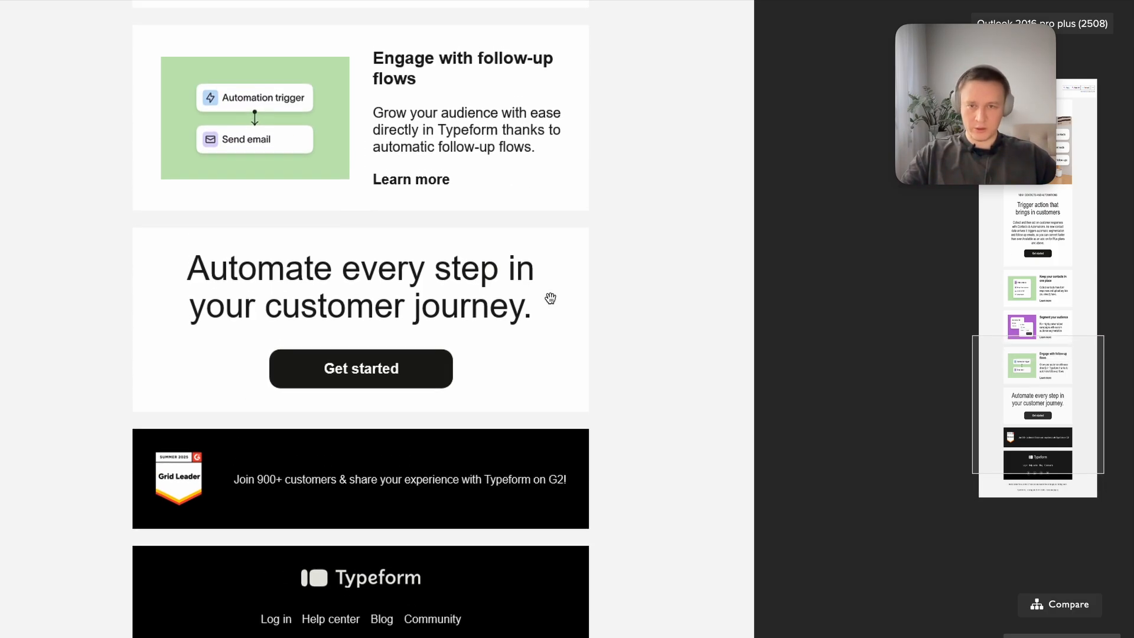
scroll(542, 249, "up", 12)
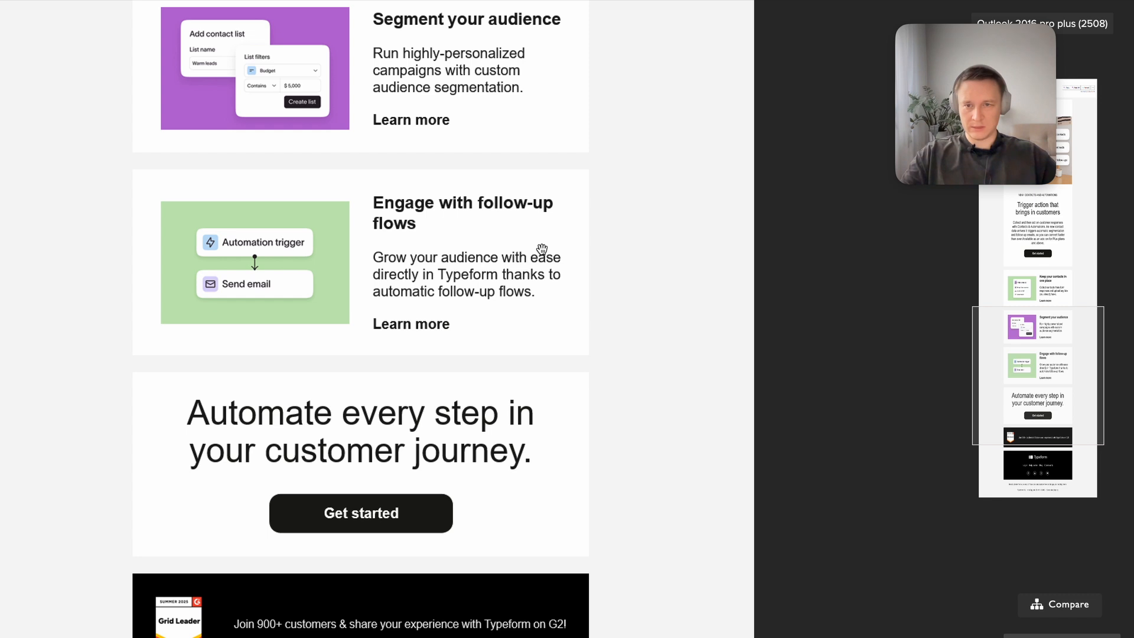
scroll(542, 248, "up", 3)
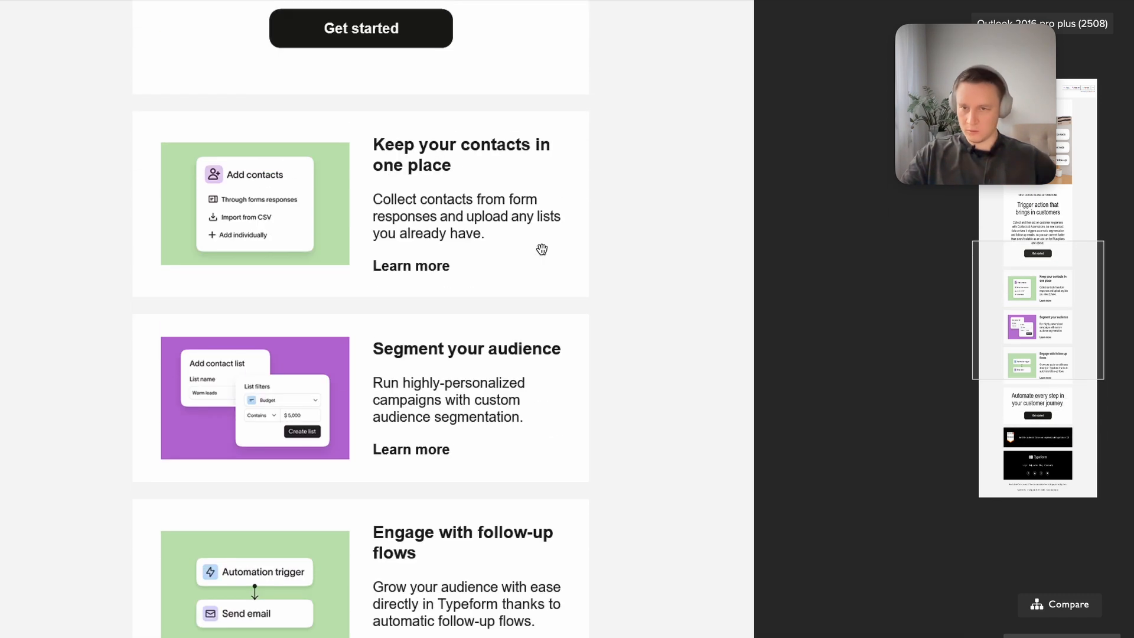
scroll(541, 248, "up", 19)
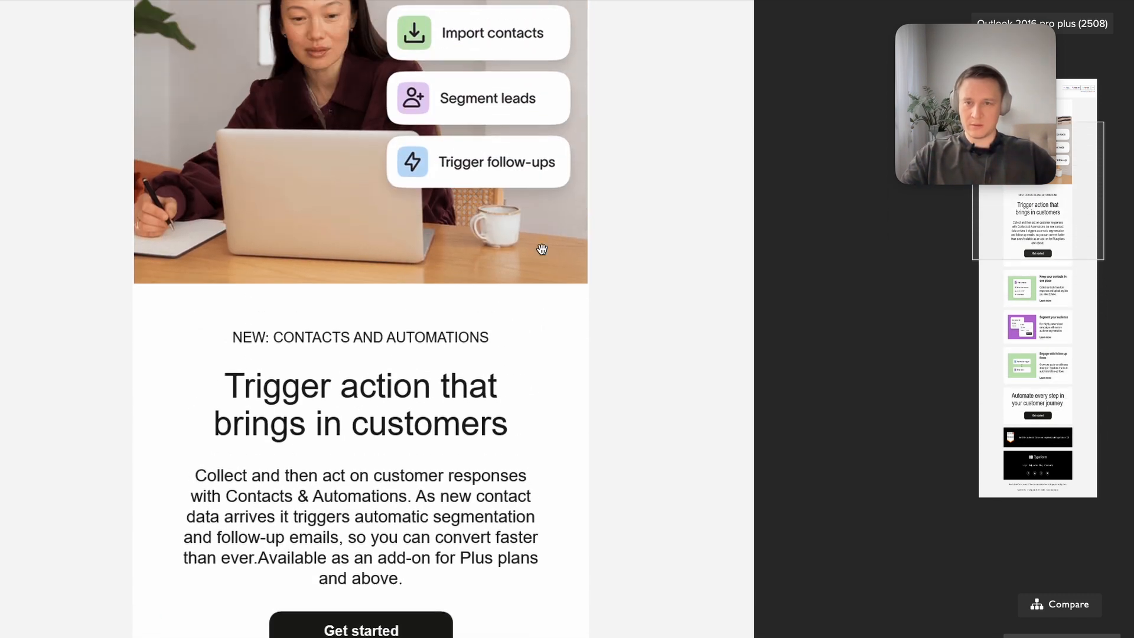
scroll(542, 249, "up", 5)
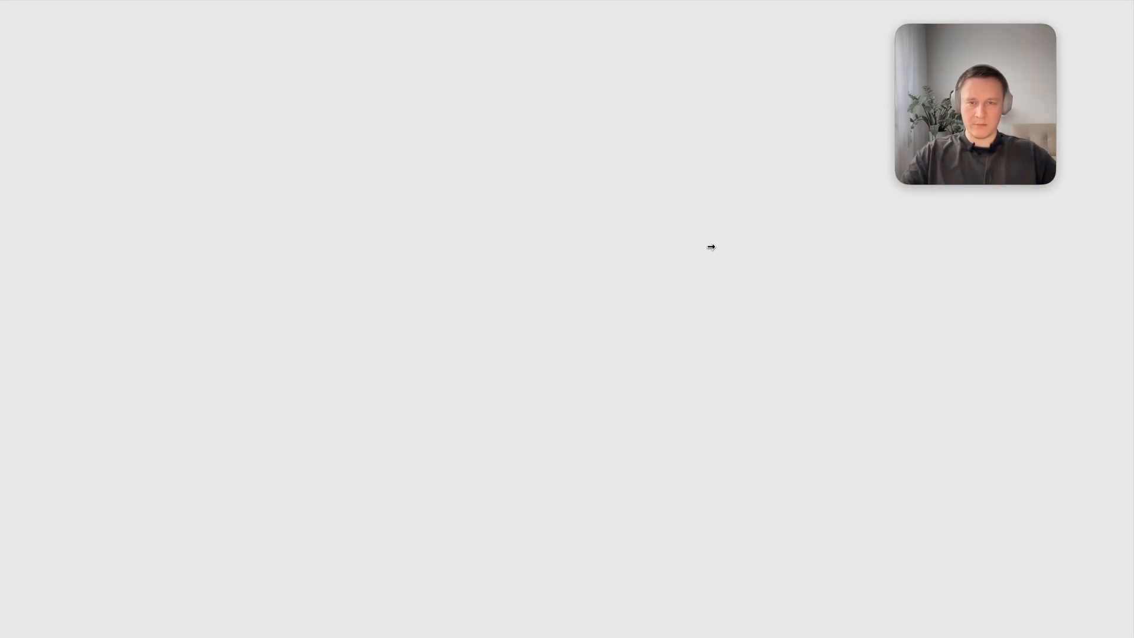
Examine the iPhone 12 Mini - iOS 14 rendering, checking the stacked content sections and the footer, and close it.
left_click(126, 384)
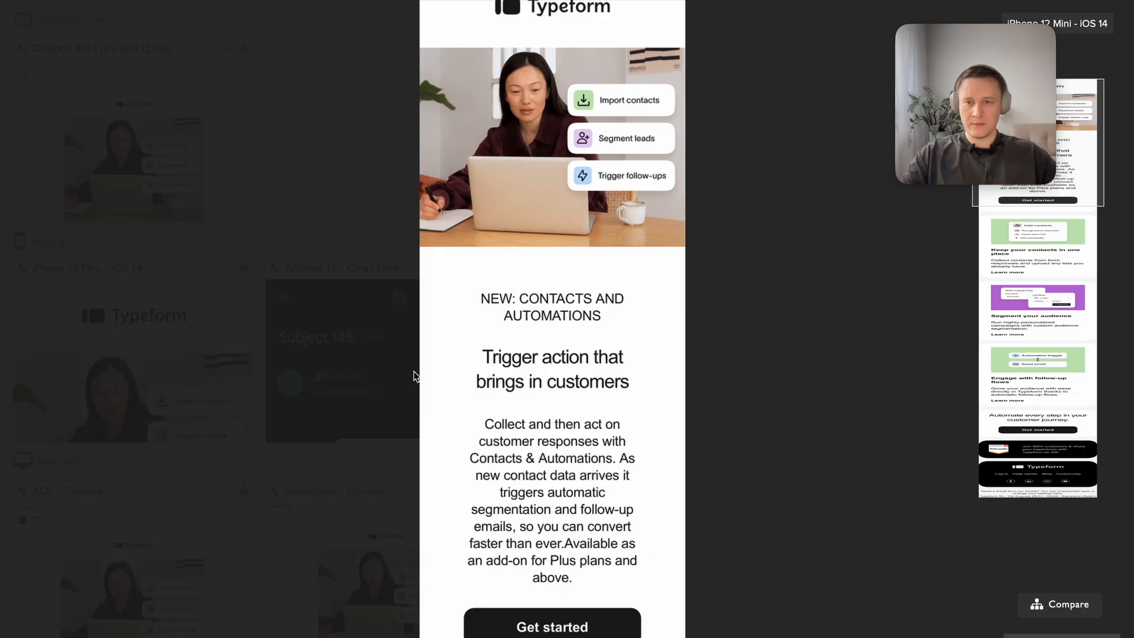
scroll(414, 375, "down", 15)
scroll(413, 375, "down", 5)
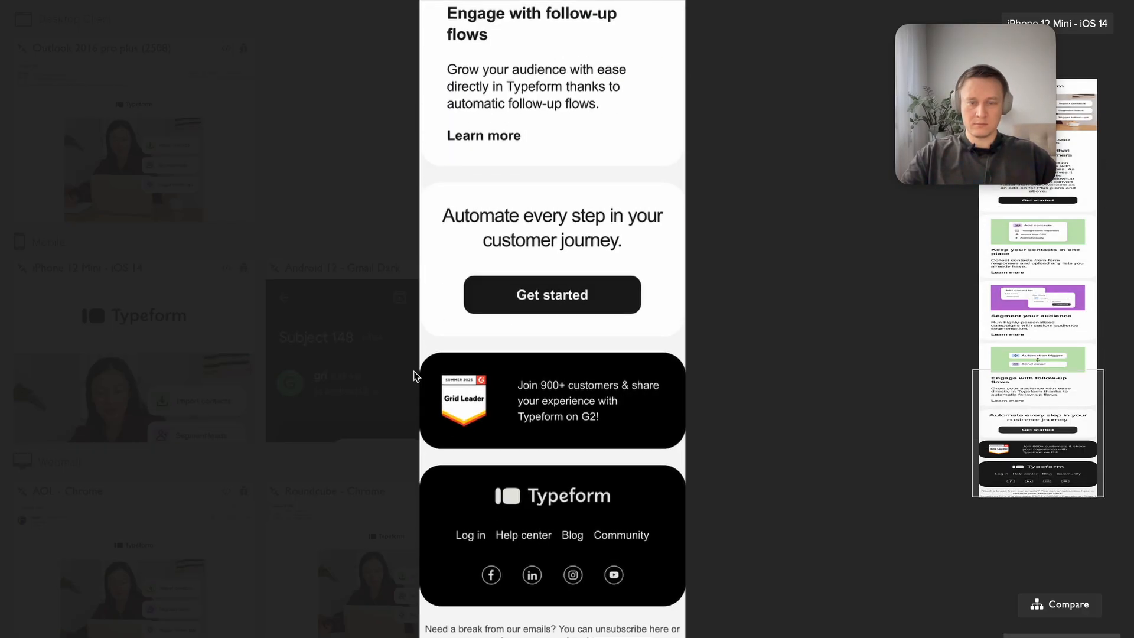
scroll(413, 375, "up", 13)
scroll(414, 375, "down", 12)
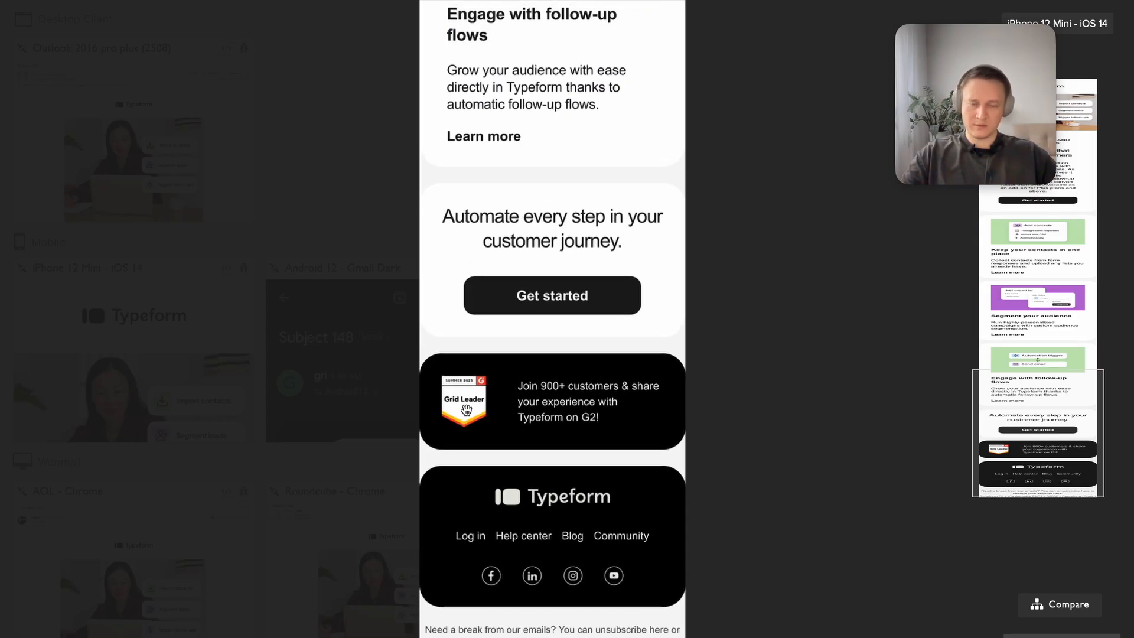
scroll(559, 388, "up", 10)
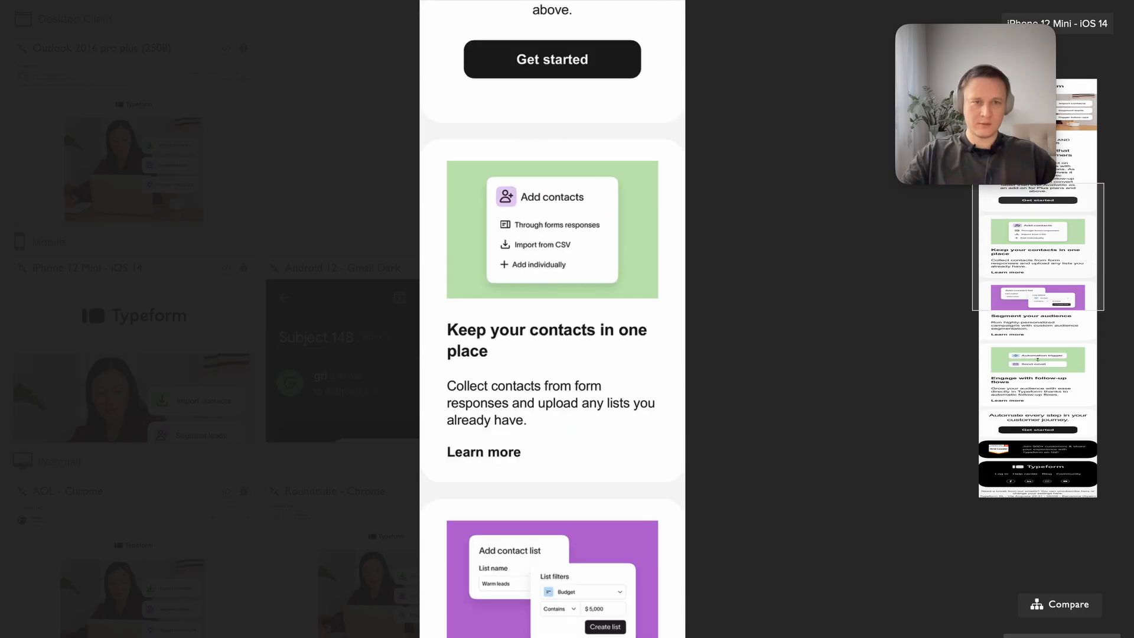
key("Escape")
Examine the Android 12 - Gmail Dark rendering down to the footer, close it, and look over the webmail client previews.
left_click(420, 327)
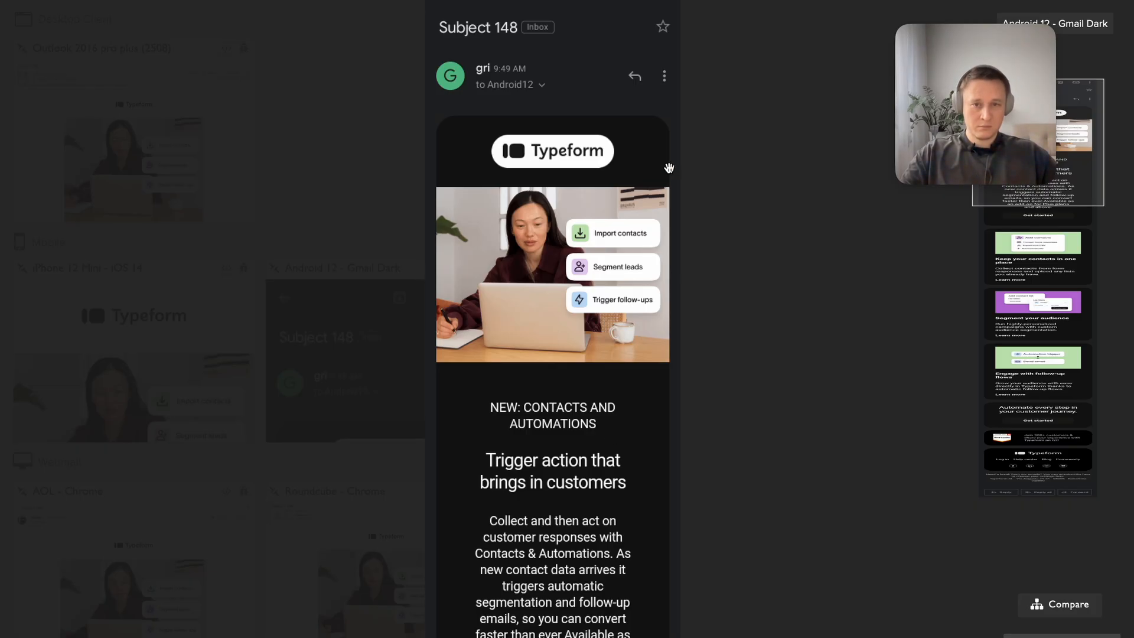
scroll(570, 279, "down", 10)
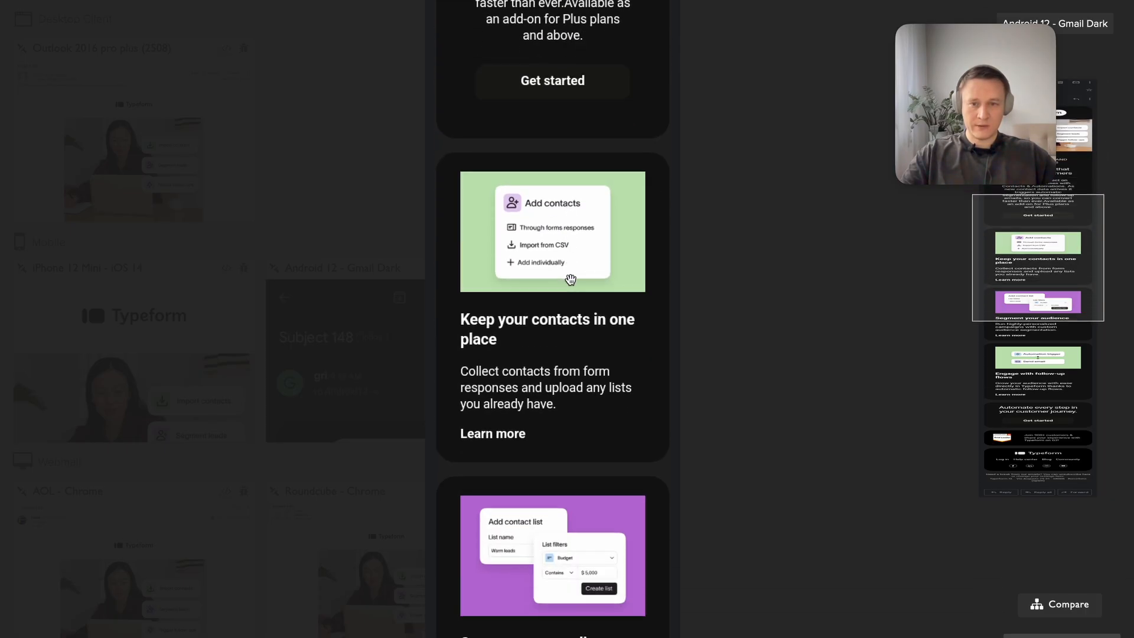
scroll(570, 279, "down", 10)
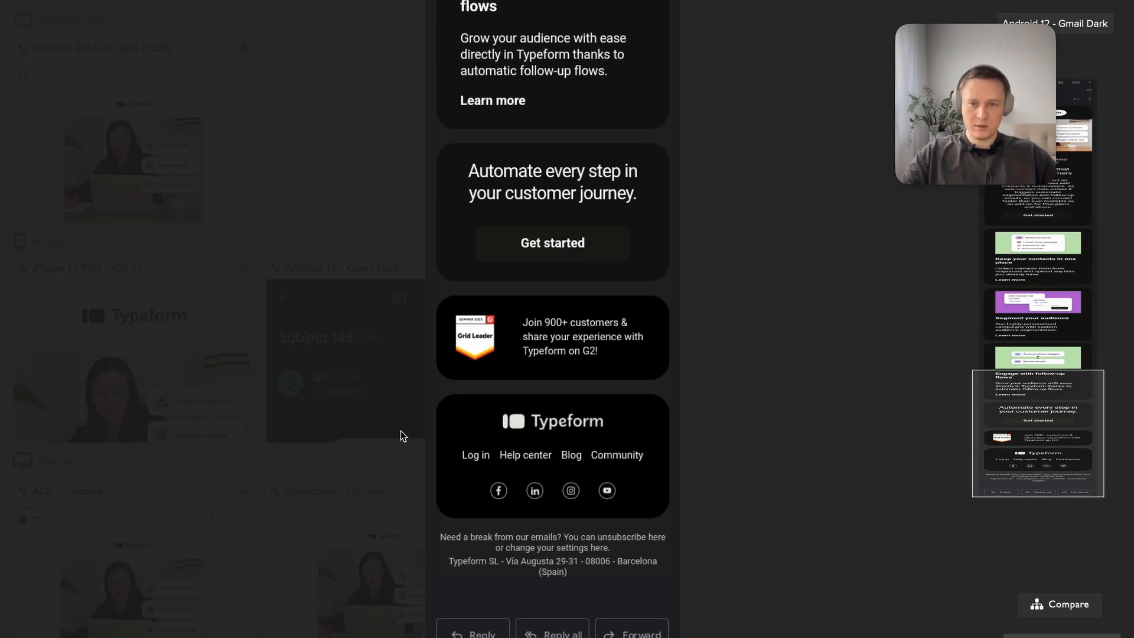
scroll(579, 371, "up", 20)
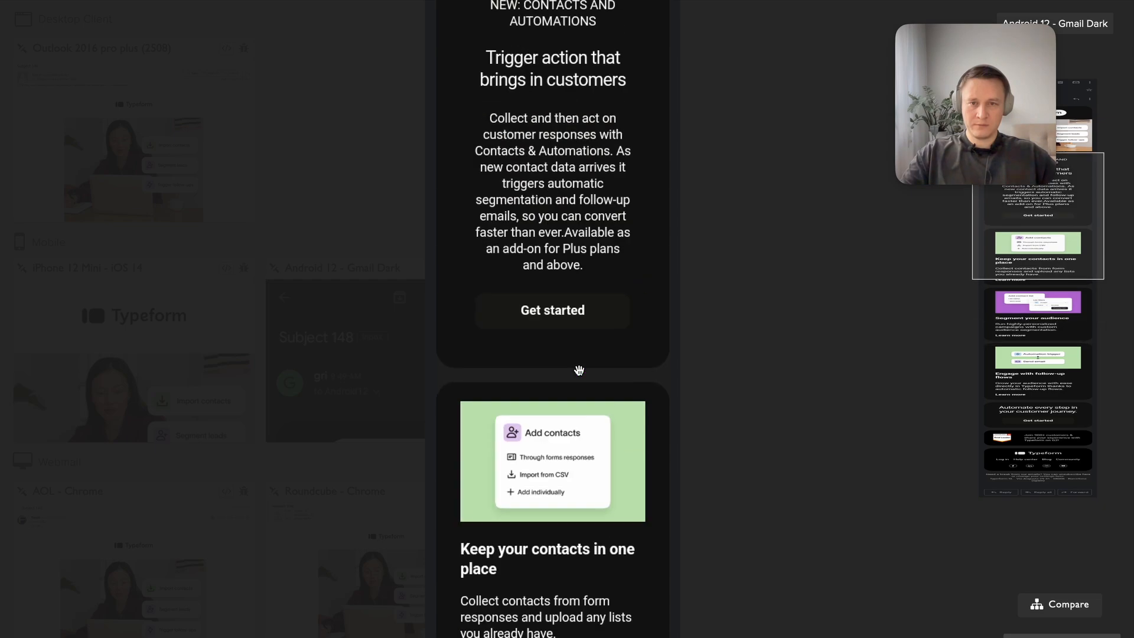
left_click(721, 270)
scroll(496, 440, "down", 4)
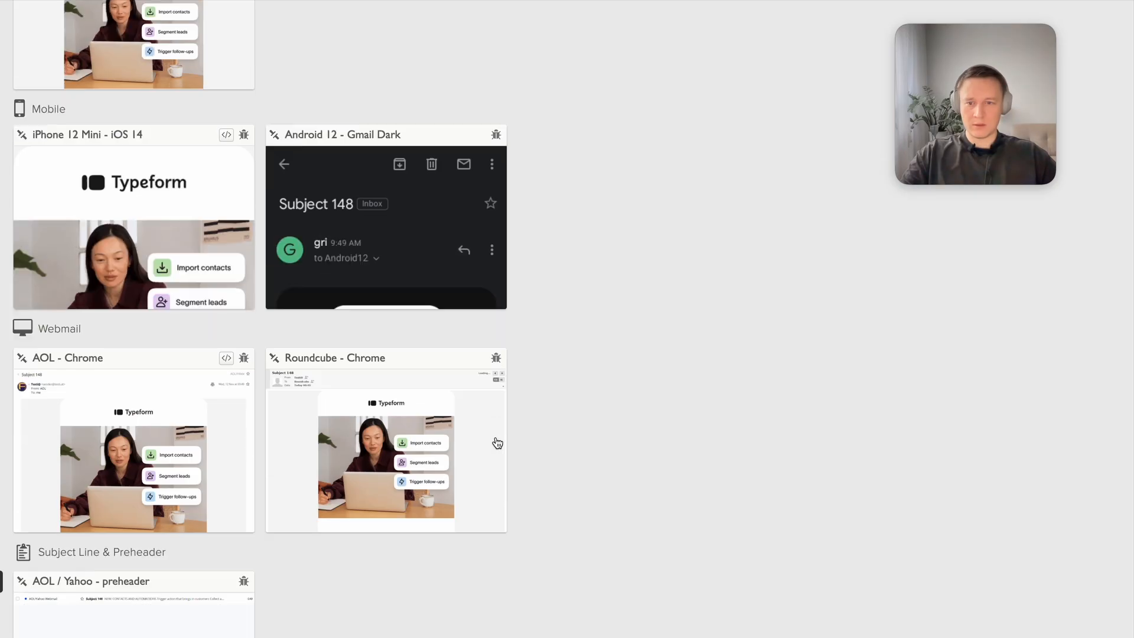
scroll(579, 382, "up", 4)
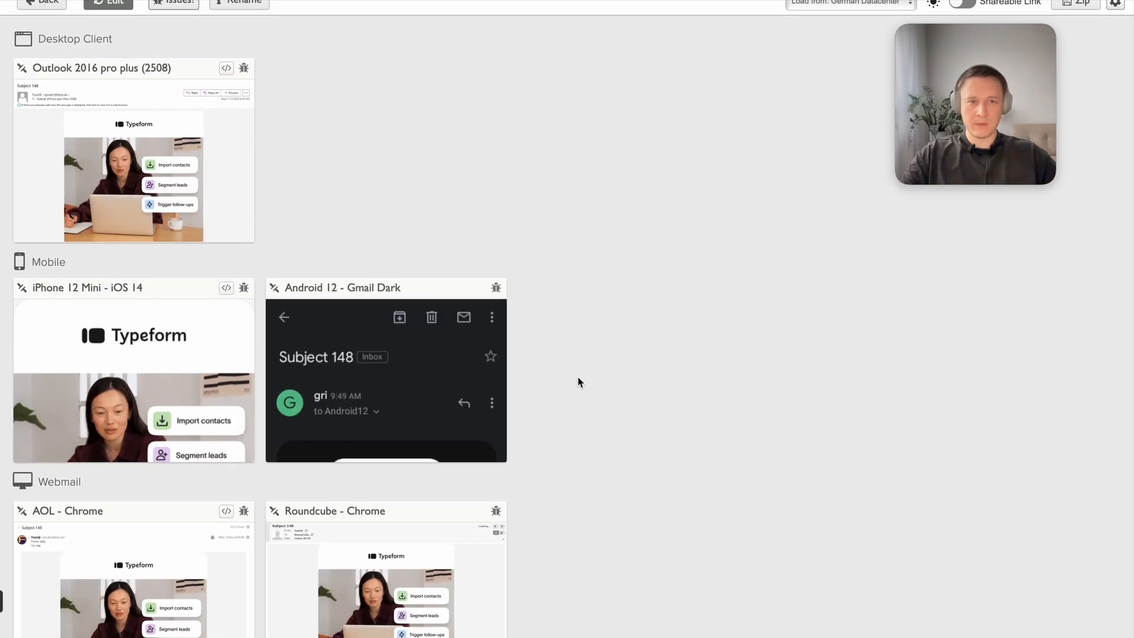